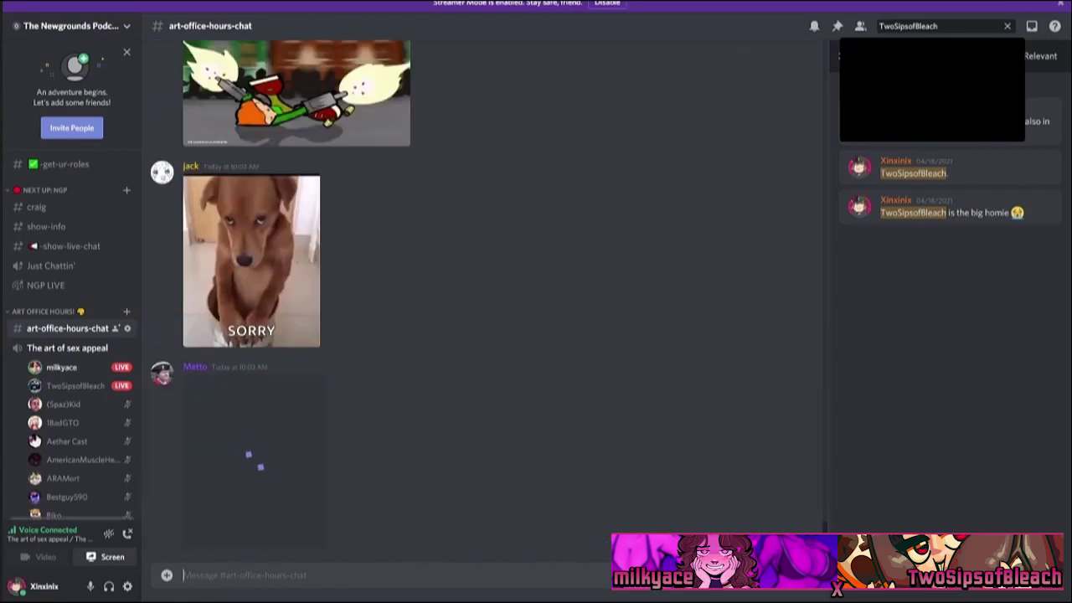
{"action": "scroll", "coordinate": [71, 335], "scroll_direction": "up", "scroll_amount": 3}
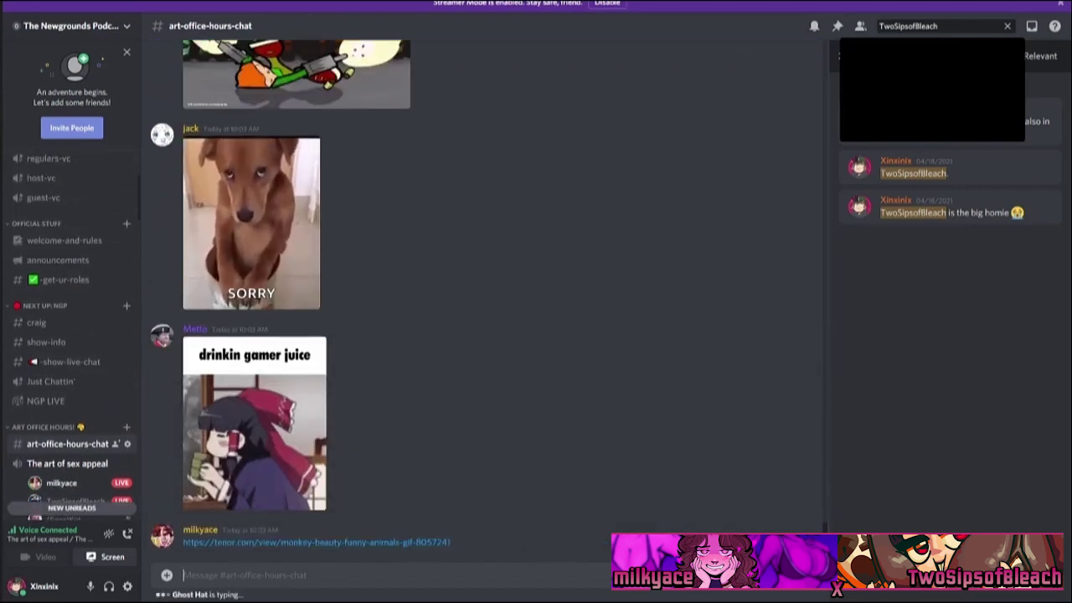
{"action": "left_click", "coordinate": [57, 317]}
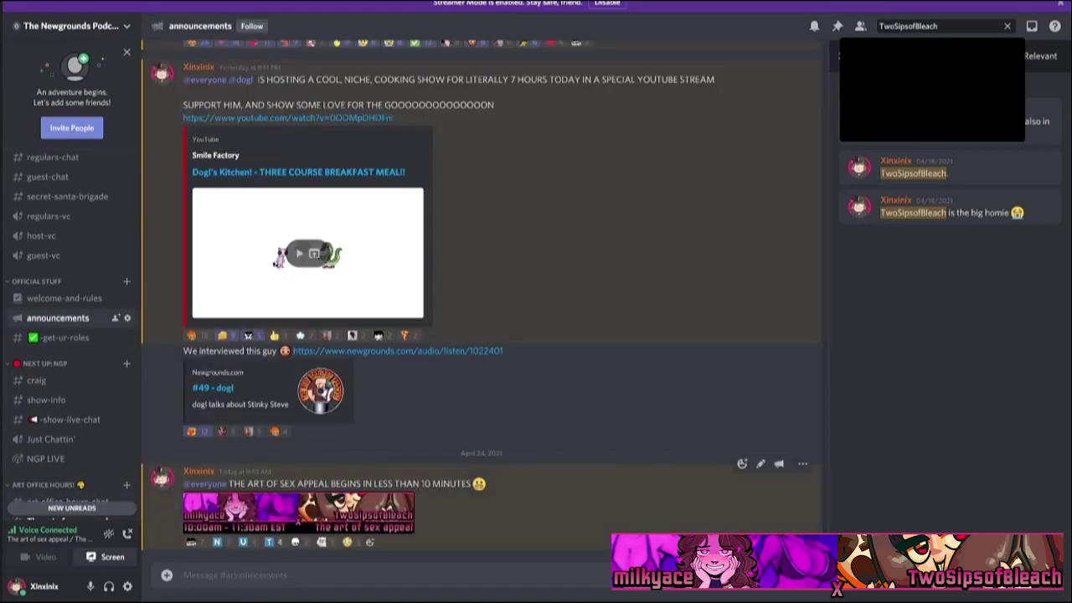
{"action": "type", "text": "https://www.youtube.com/watch?v=ZsU8ic51F4U"}
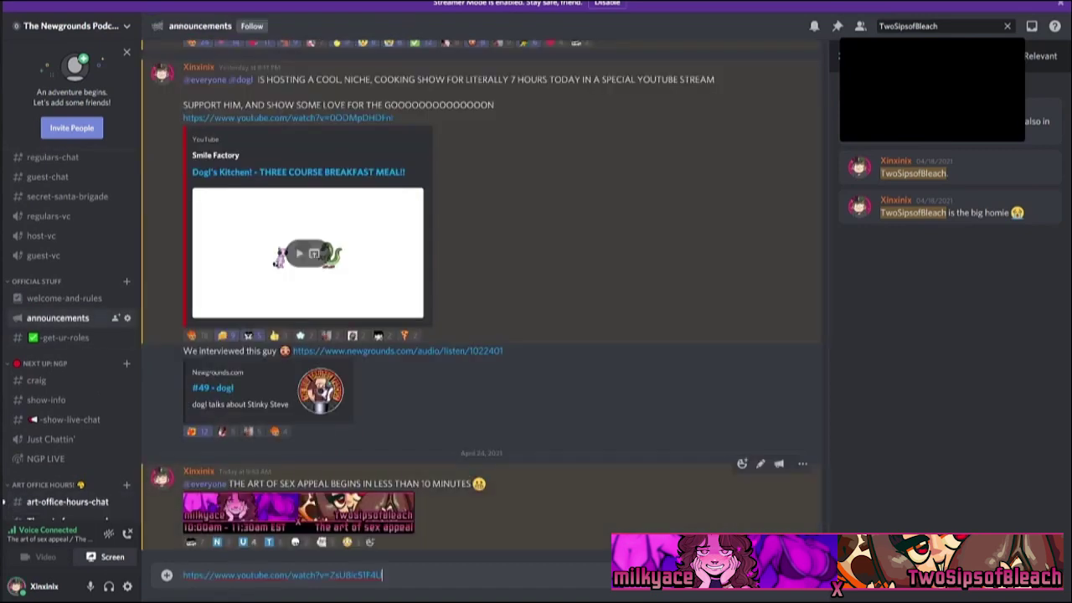
{"action": "key", "text": "Return"}
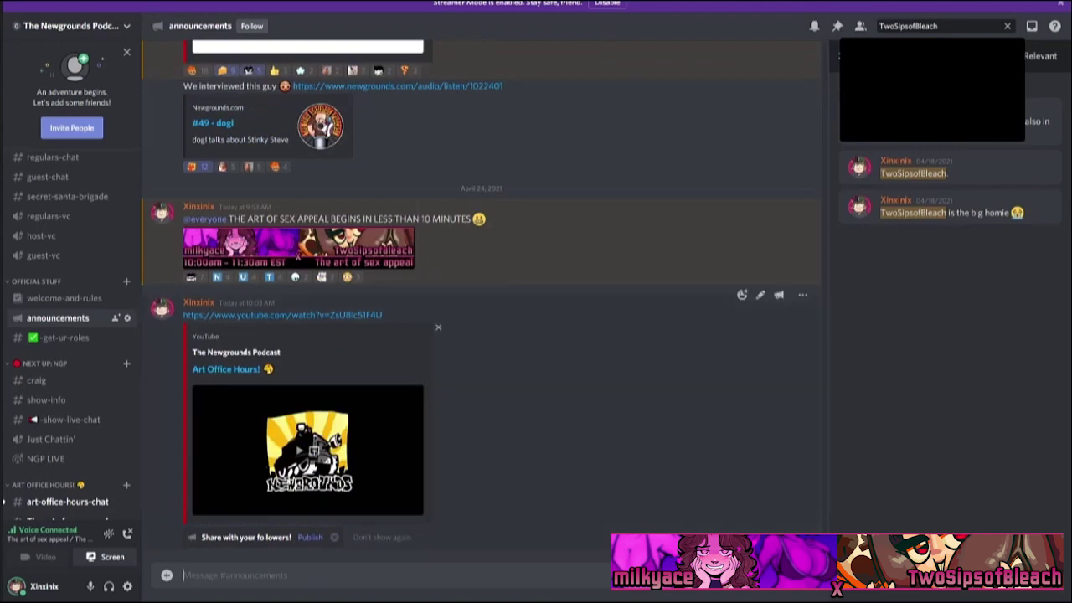
Return to art-office-hours-chat and open the screen share of the second live member in The art of sex appeal voice channel.
{"action": "scroll", "coordinate": [67, 377], "scroll_direction": "down", "scroll_amount": 3}
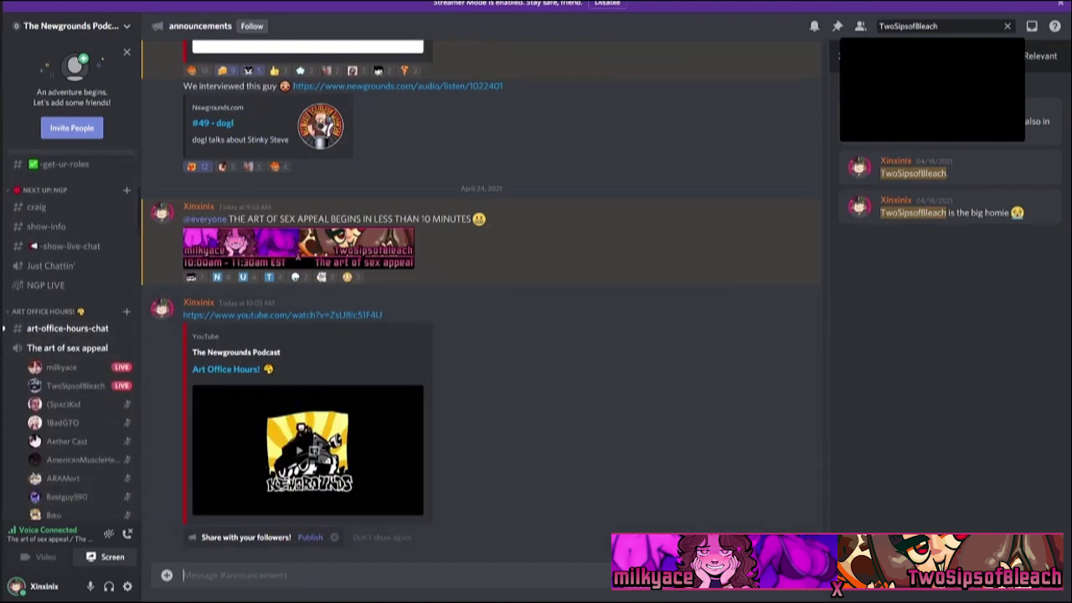
{"action": "left_click", "coordinate": [67, 284]}
{"action": "scroll", "coordinate": [71, 335], "scroll_direction": "down", "scroll_amount": 10}
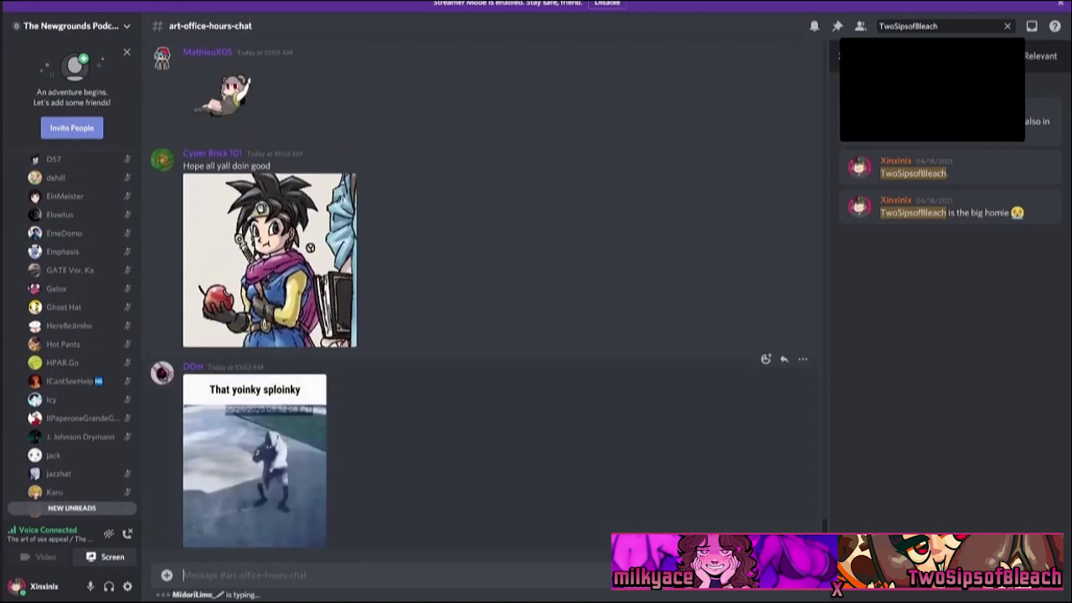
{"action": "scroll", "coordinate": [72, 335], "scroll_direction": "down", "scroll_amount": 5}
{"action": "scroll", "coordinate": [71, 335], "scroll_direction": "up", "scroll_amount": 15}
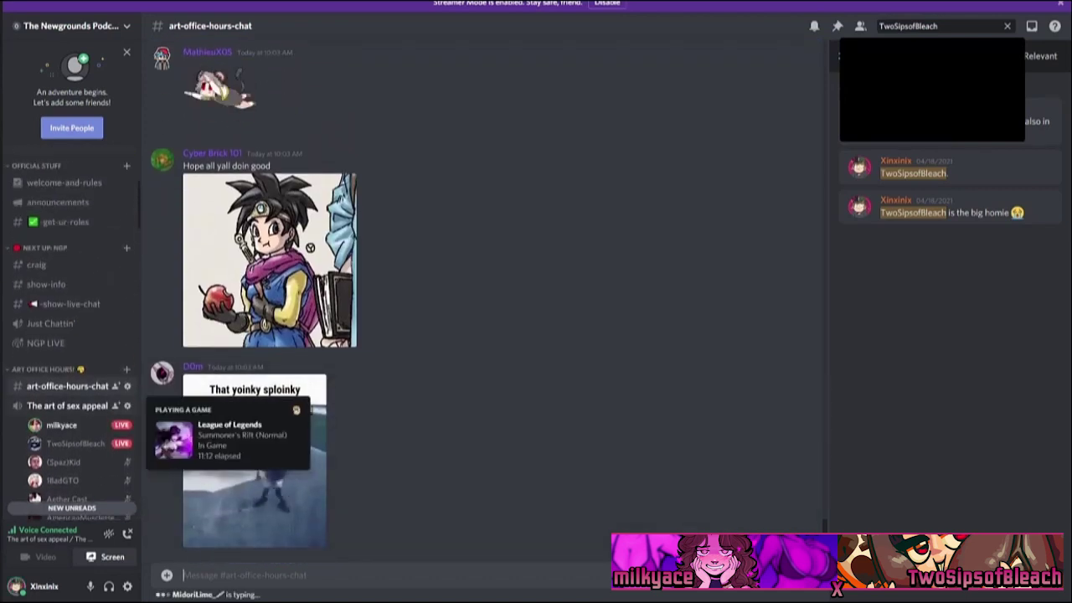
{"action": "mouse_move", "coordinate": [75, 443]}
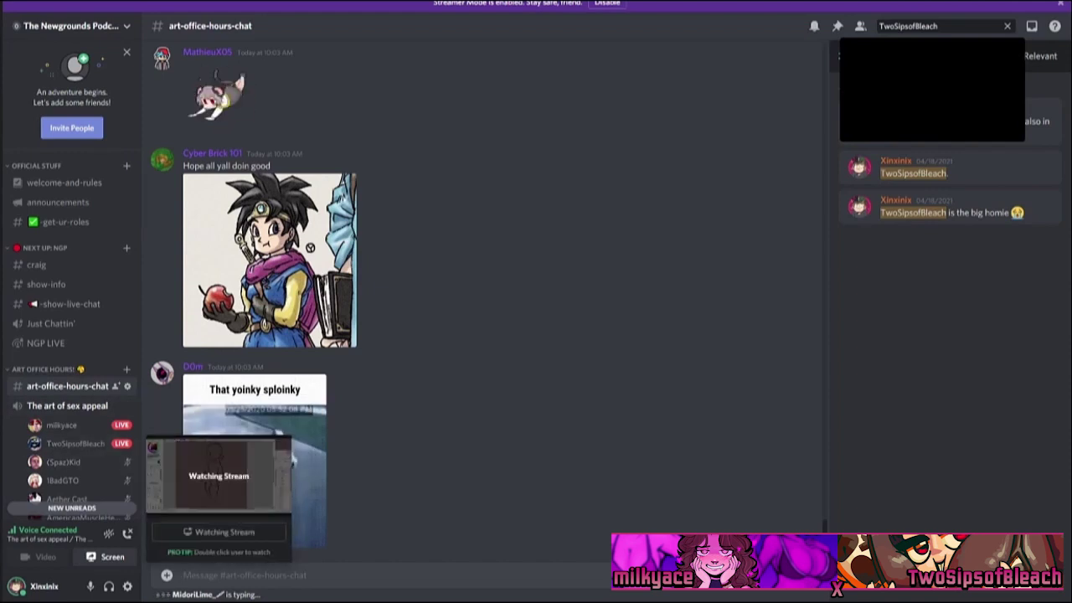
{"action": "left_click", "coordinate": [222, 473]}
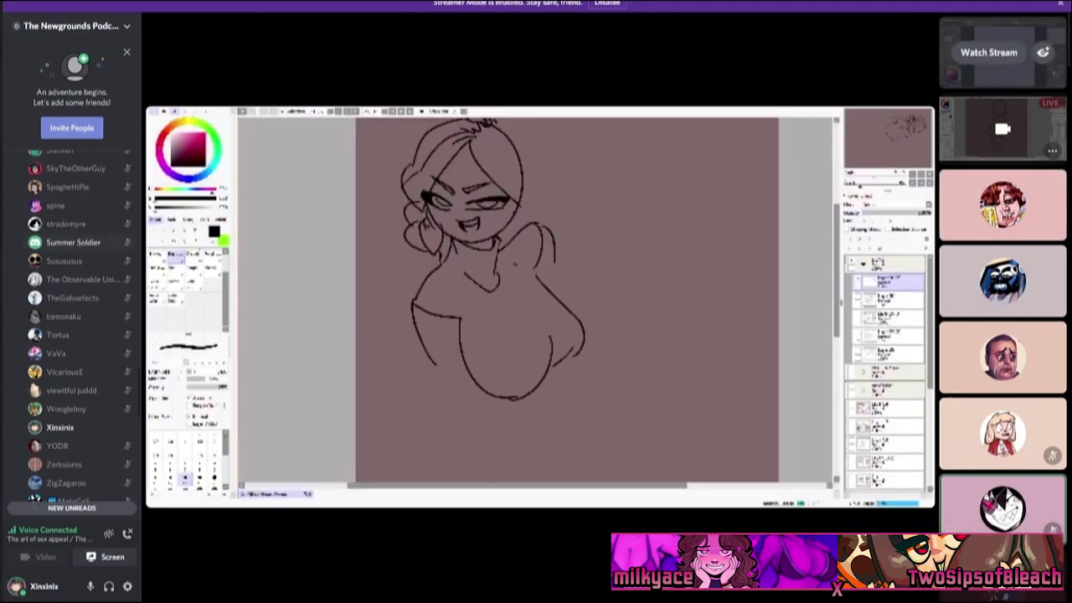
Look through the list of members connected to The art of sex appeal voice channel.
{"action": "scroll", "coordinate": [84, 335], "scroll_direction": "up", "scroll_amount": 5}
{"action": "scroll", "coordinate": [84, 335], "scroll_direction": "up", "scroll_amount": 10}
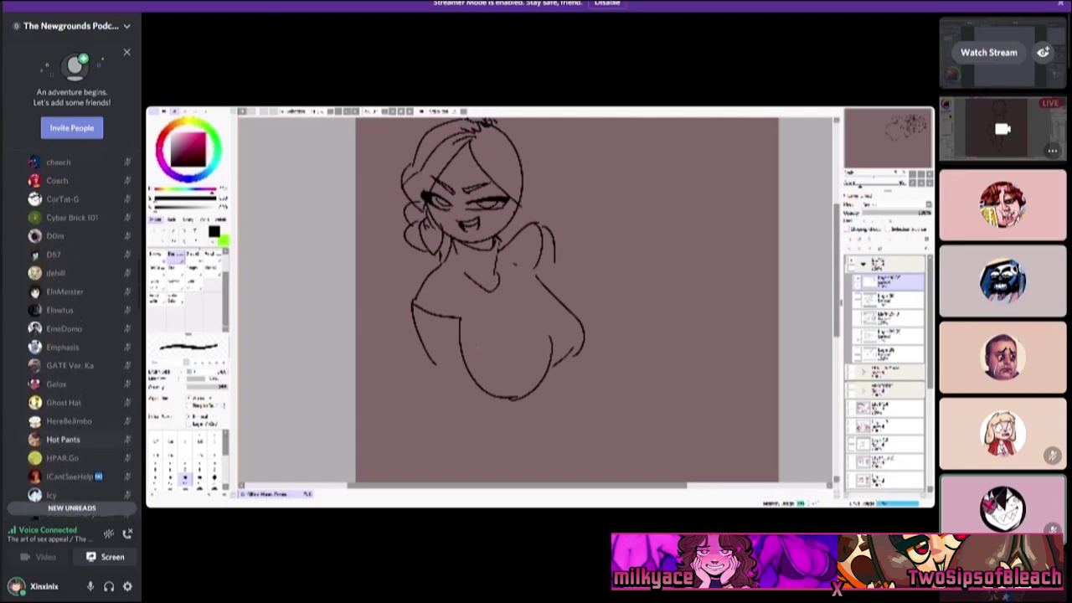
{"action": "scroll", "coordinate": [79, 334], "scroll_direction": "down", "scroll_amount": 3}
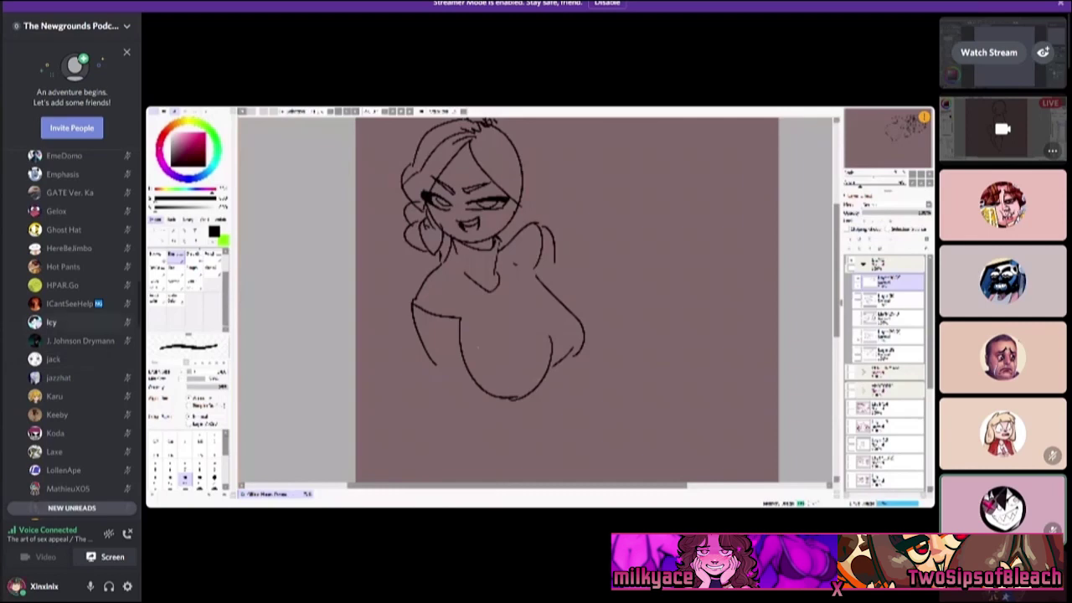
{"action": "scroll", "coordinate": [71, 326], "scroll_direction": "up", "scroll_amount": 10}
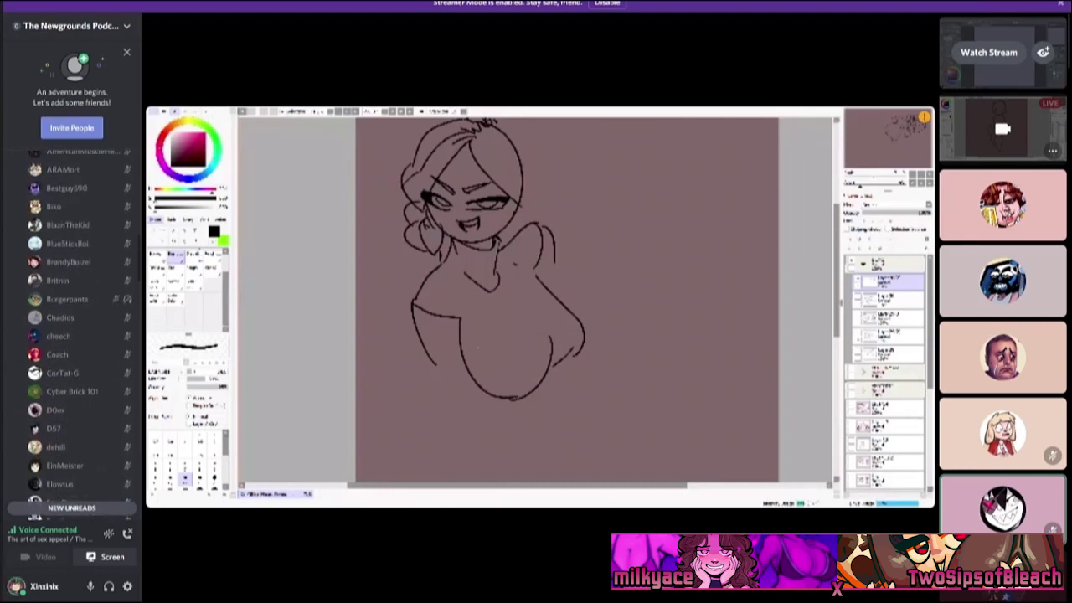
{"action": "scroll", "coordinate": [71, 335], "scroll_direction": "up", "scroll_amount": 2}
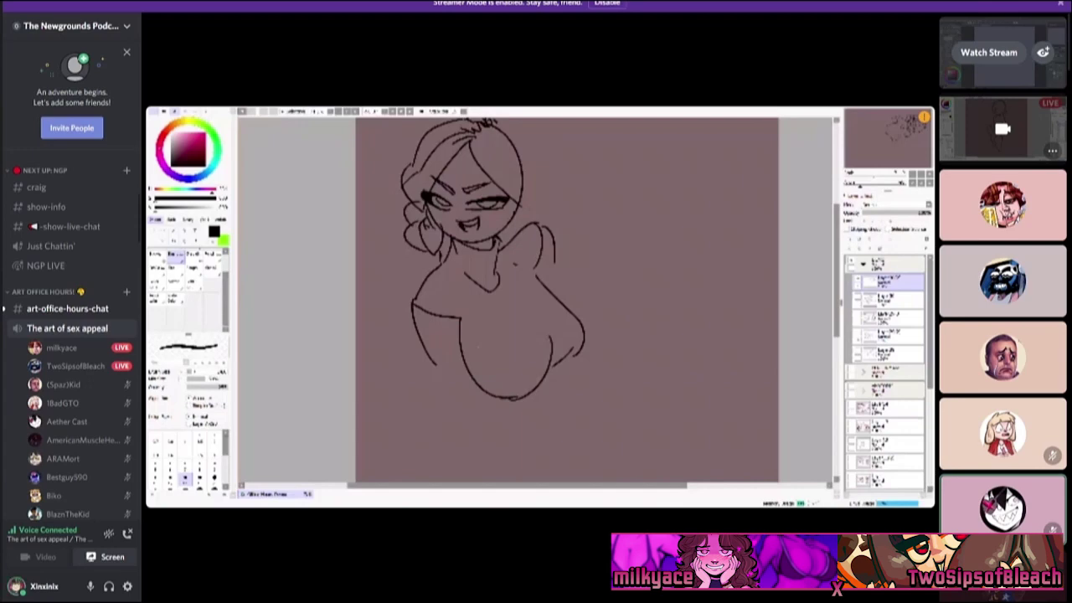
{"action": "scroll", "coordinate": [71, 335], "scroll_direction": "down", "scroll_amount": 10}
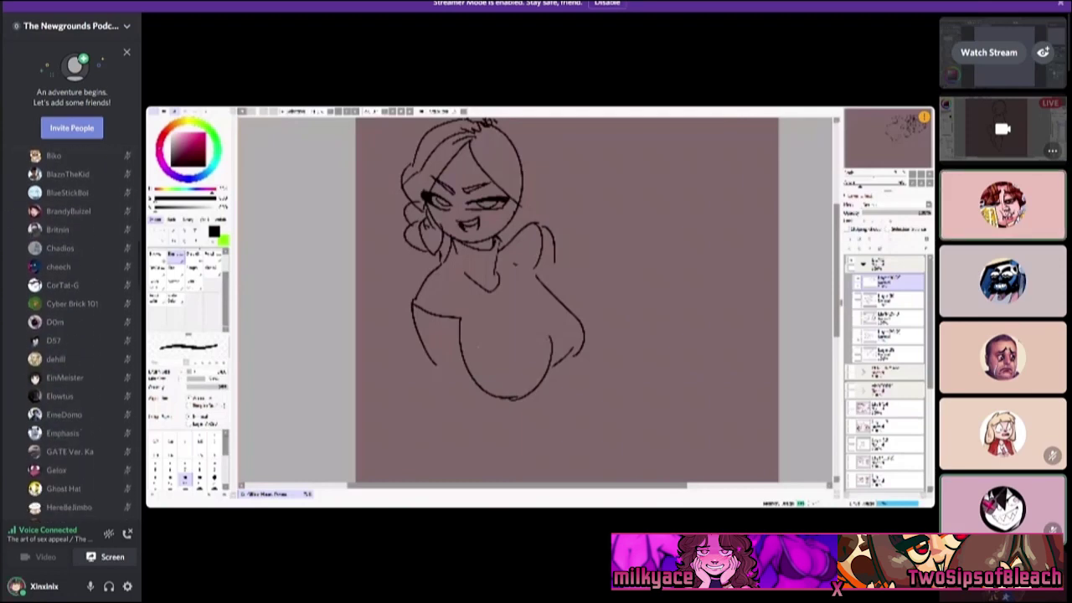
{"action": "scroll", "coordinate": [71, 335], "scroll_direction": "up", "scroll_amount": 10}
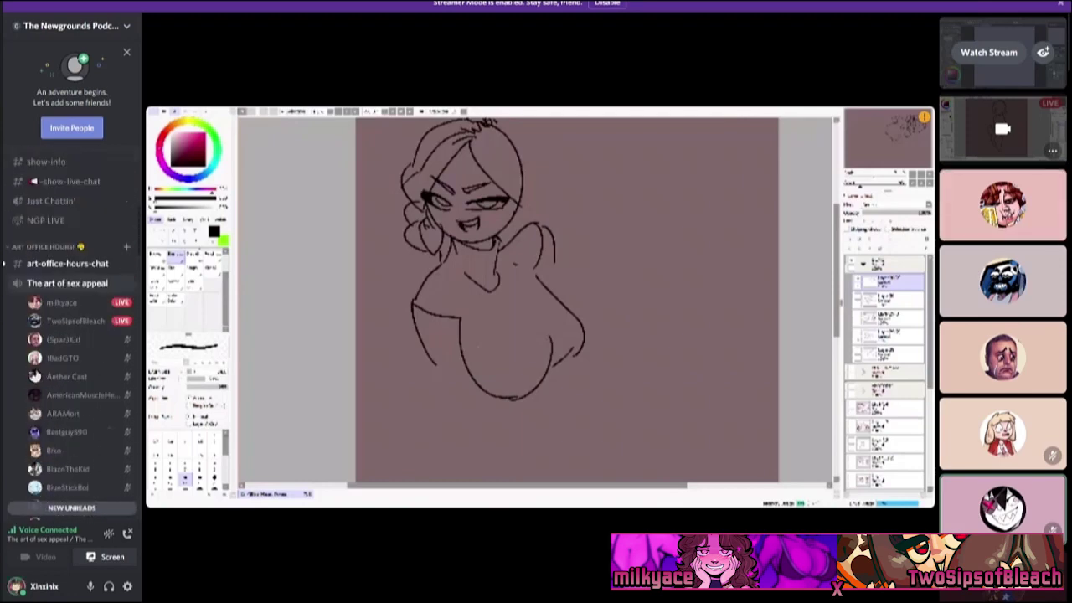
{"action": "scroll", "coordinate": [71, 335], "scroll_direction": "down", "scroll_amount": 4}
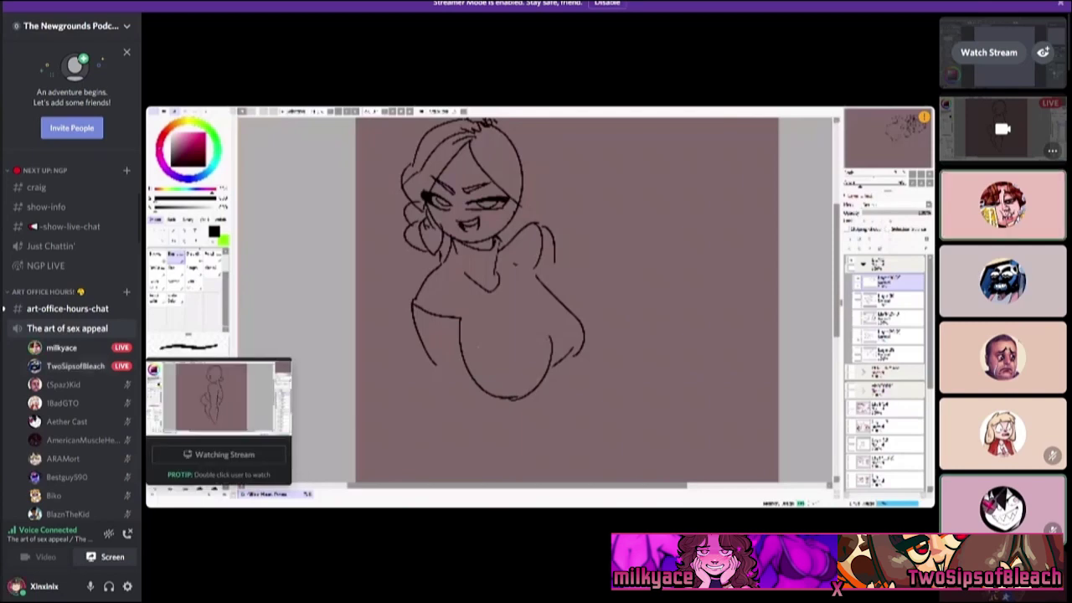
Try switching to the first live member's screen share, and view the user options of the second live member.
{"action": "mouse_move", "coordinate": [193, 576]}
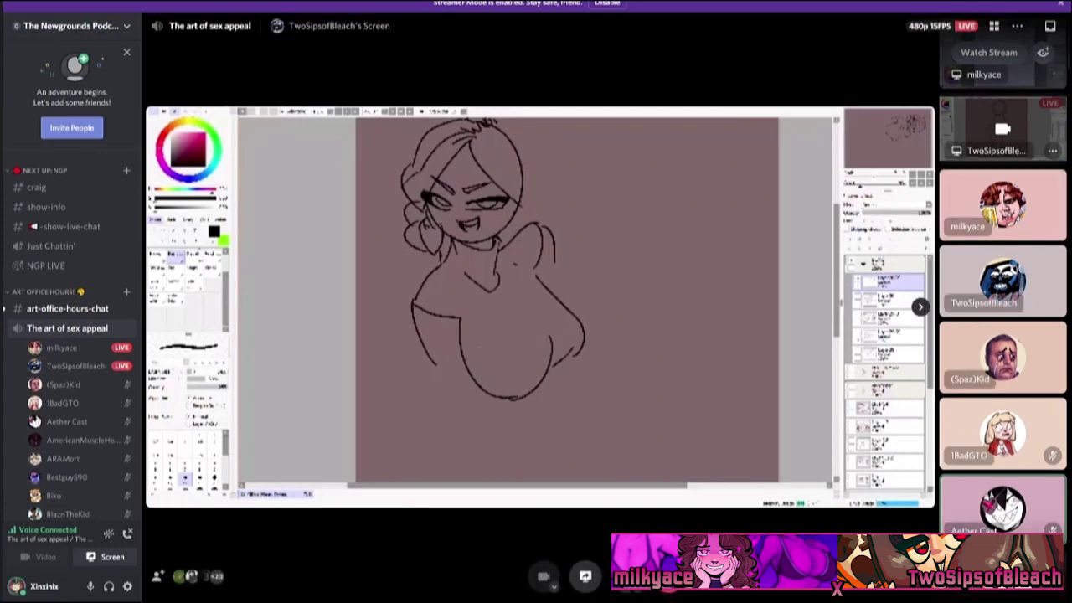
{"action": "mouse_move", "coordinate": [62, 348]}
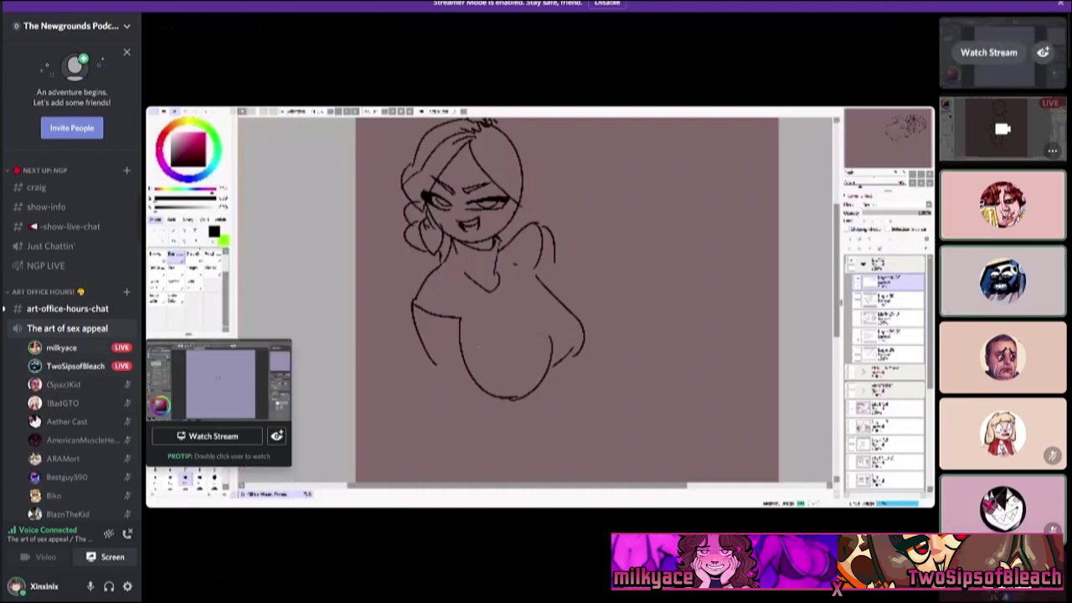
{"action": "left_click", "coordinate": [218, 378]}
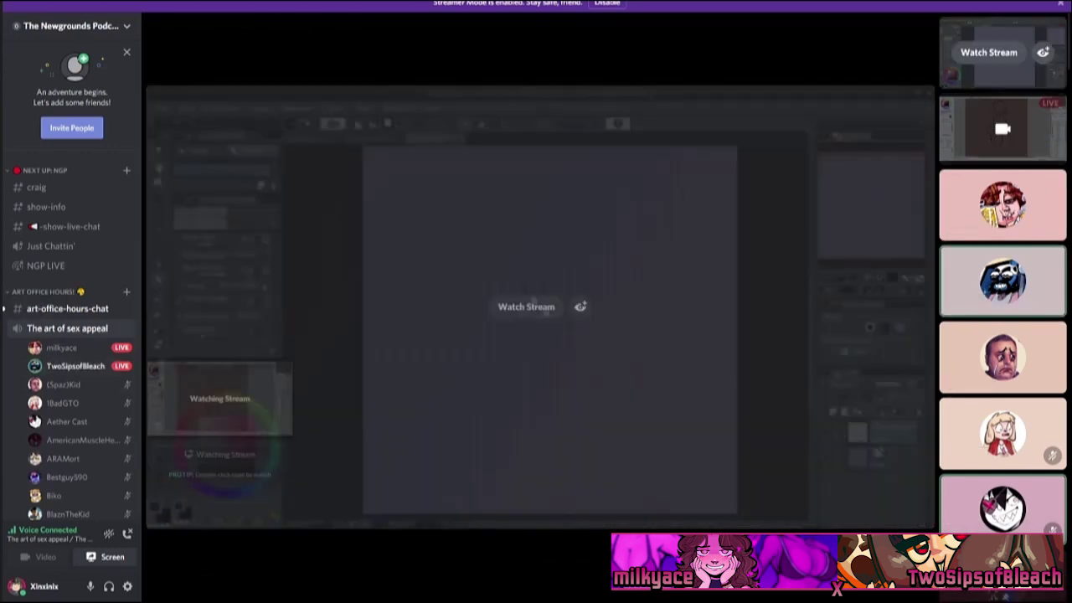
{"action": "left_click", "coordinate": [525, 306]}
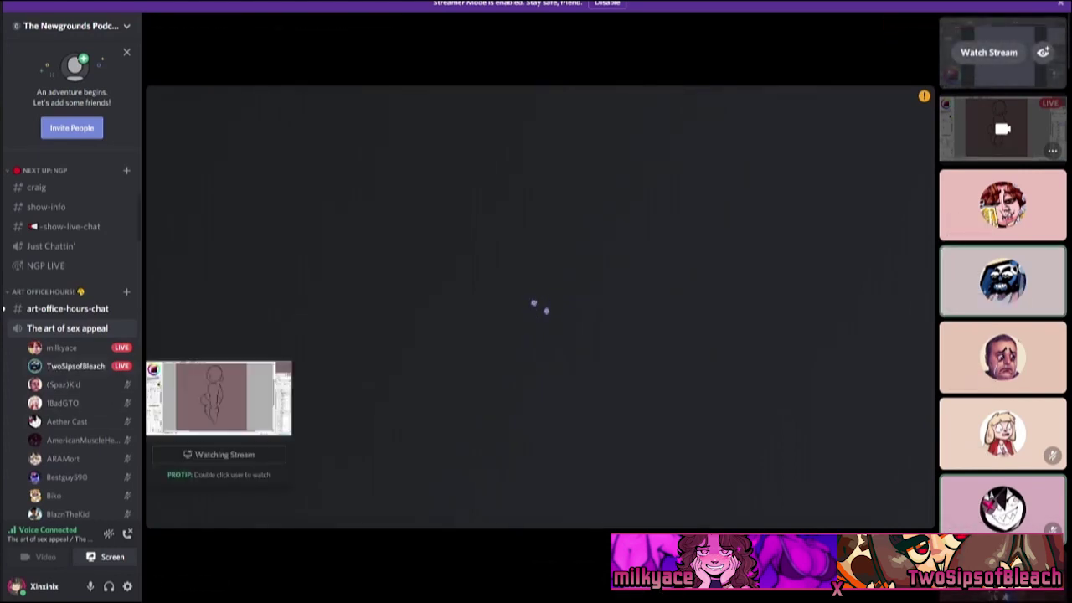
{"action": "right_click", "coordinate": [87, 366]}
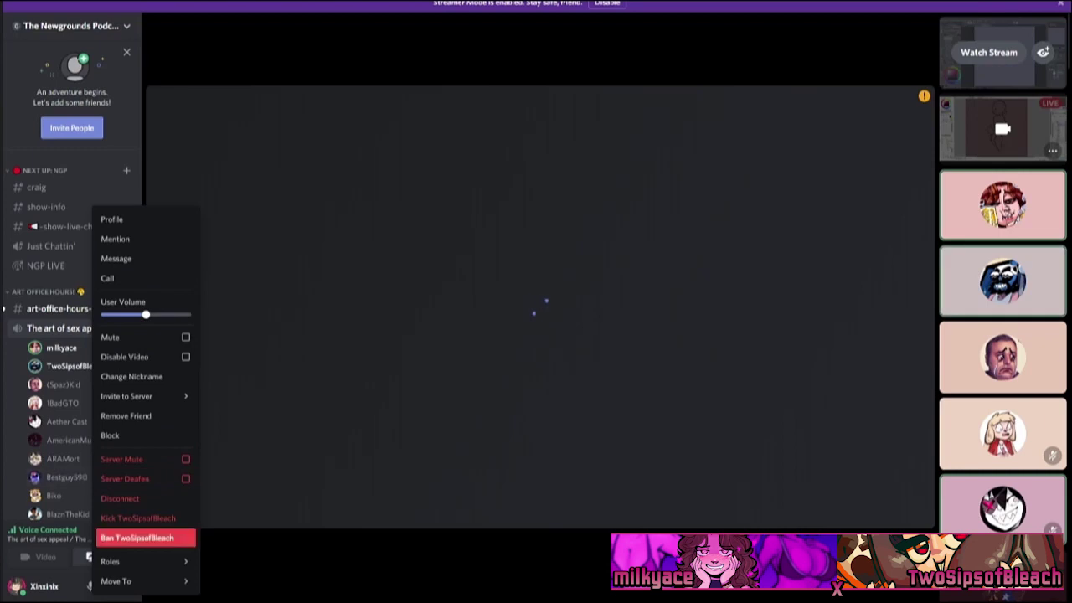
{"action": "key", "text": "Escape"}
{"action": "mouse_move", "coordinate": [76, 366]}
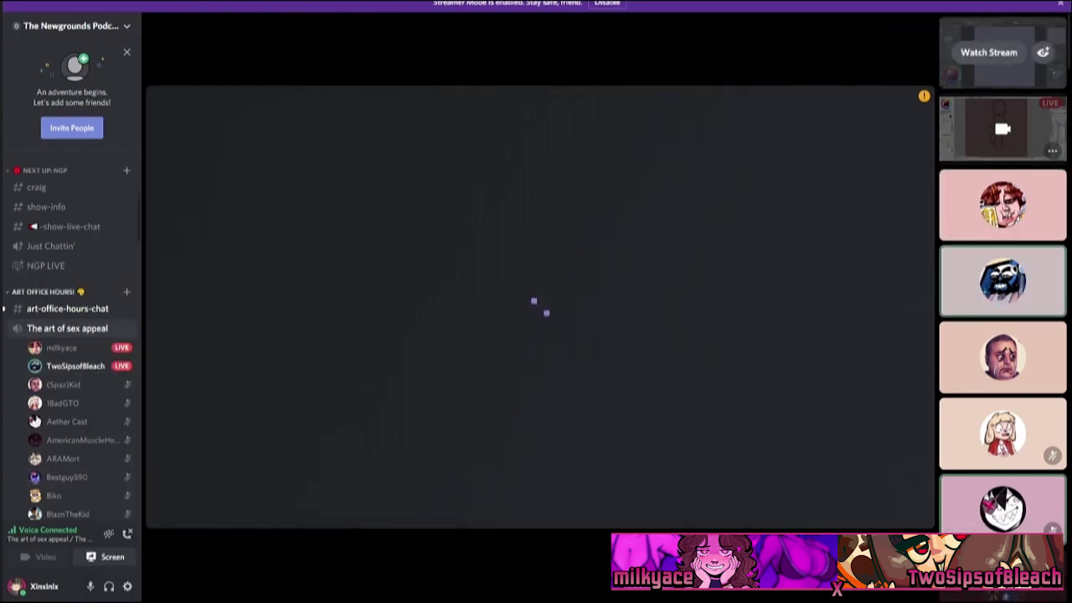
Open art-office-hours-chat and read through the new messages.
{"action": "left_click", "coordinate": [67, 308]}
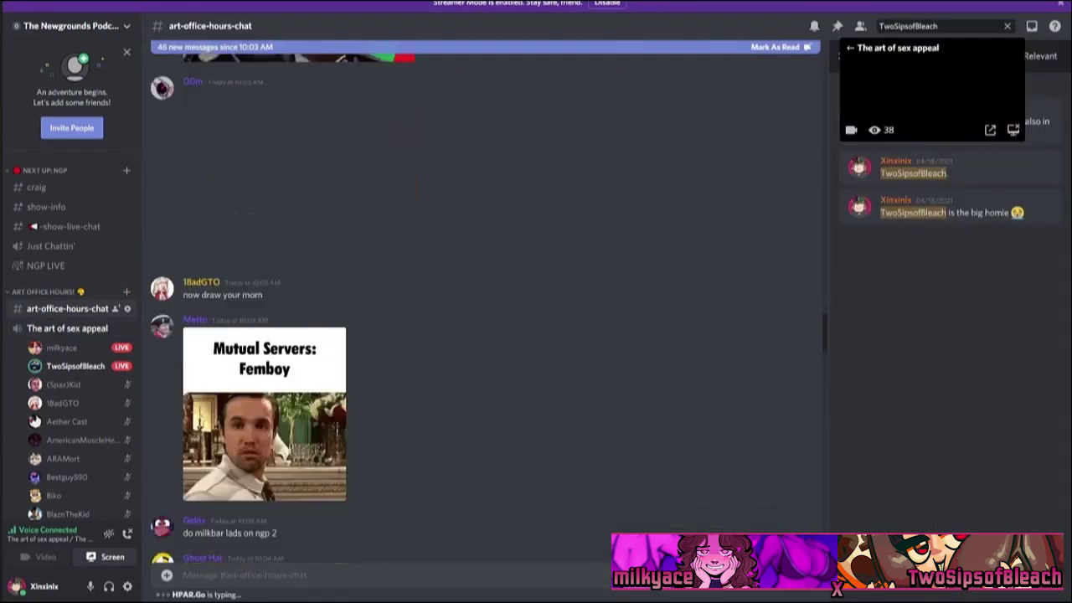
{"action": "scroll", "coordinate": [486, 335], "scroll_direction": "down", "scroll_amount": 15}
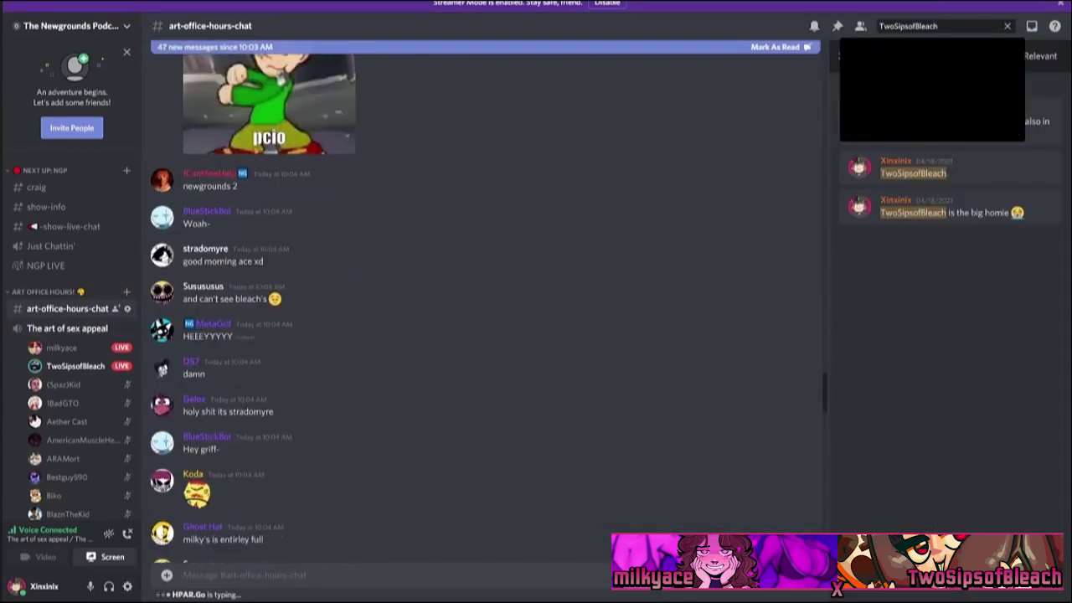
{"action": "scroll", "coordinate": [486, 444], "scroll_direction": "down", "scroll_amount": 8}
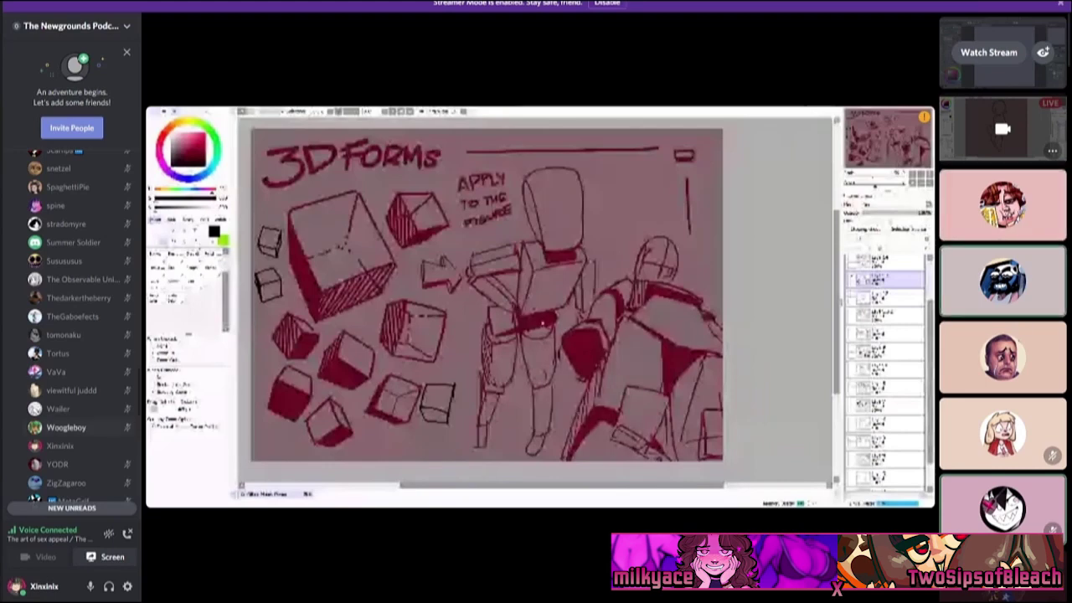
Check the latest messages in art-office-hours-chat and return to the 3D Forms screen share.
{"action": "mouse_move", "coordinate": [923, 116]}
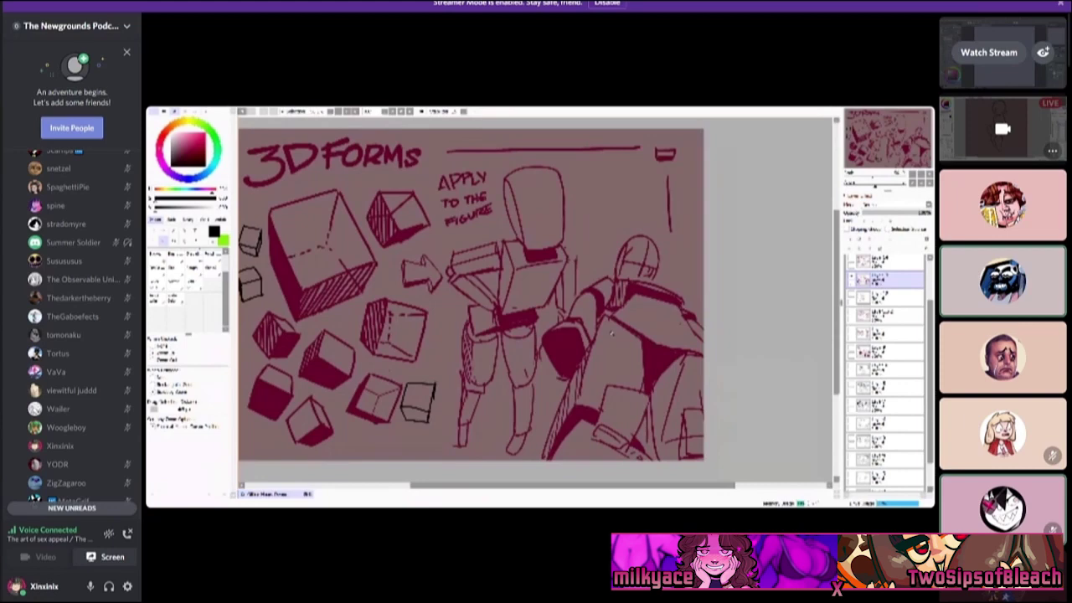
{"action": "scroll", "coordinate": [75, 326], "scroll_direction": "up", "scroll_amount": 8}
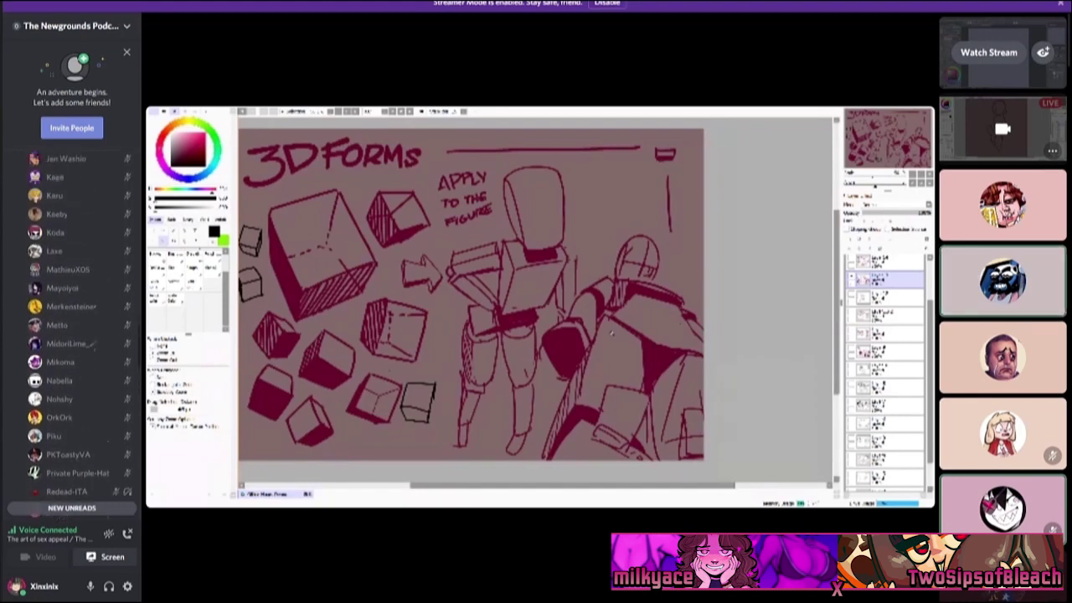
{"action": "scroll", "coordinate": [75, 327], "scroll_direction": "up", "scroll_amount": 10}
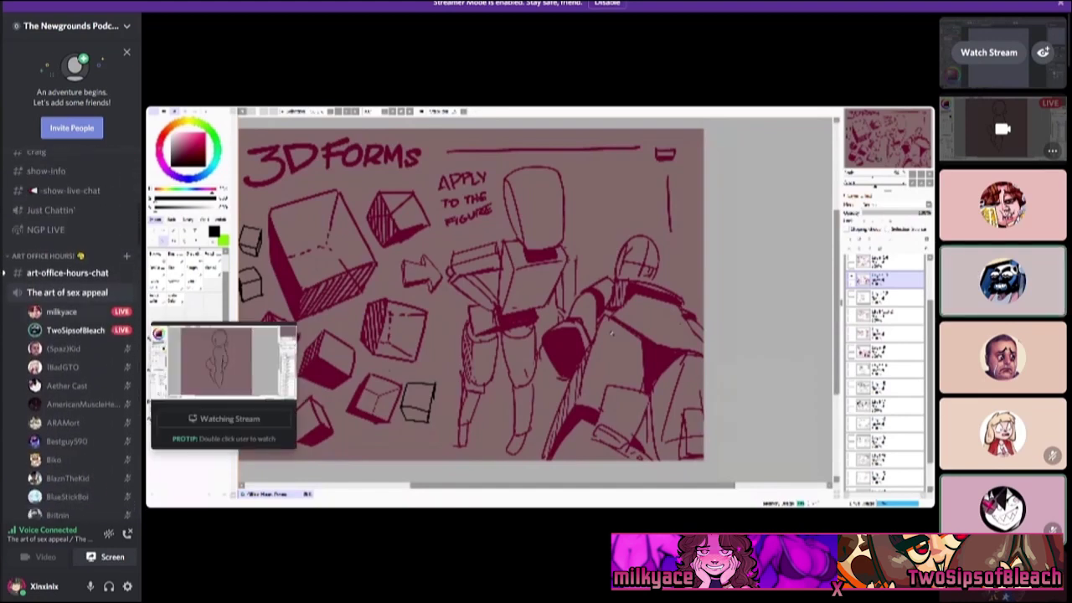
{"action": "left_click", "coordinate": [67, 273]}
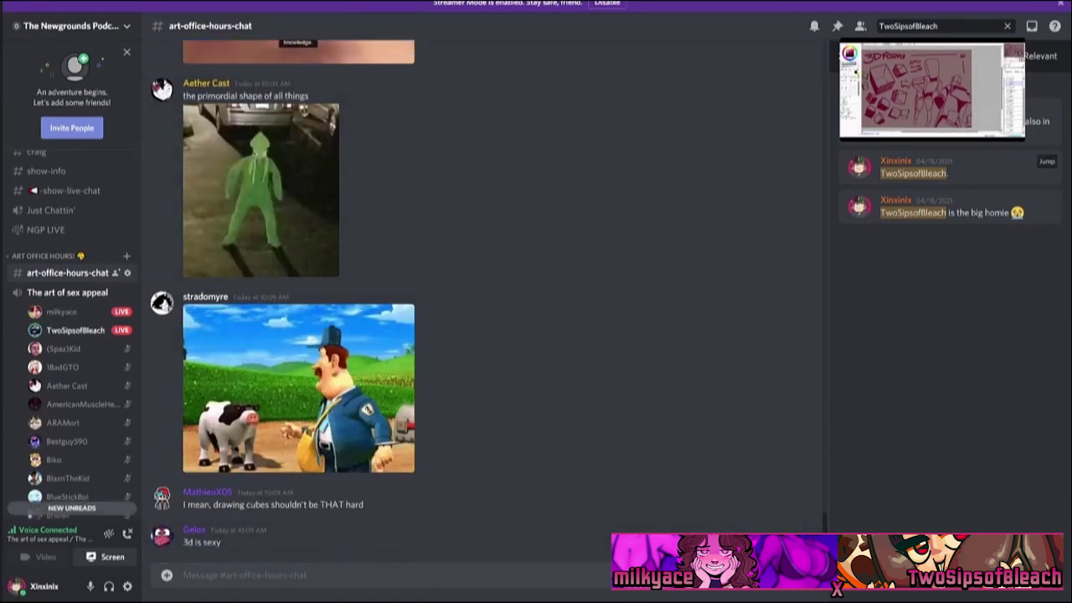
{"action": "mouse_move", "coordinate": [931, 88]}
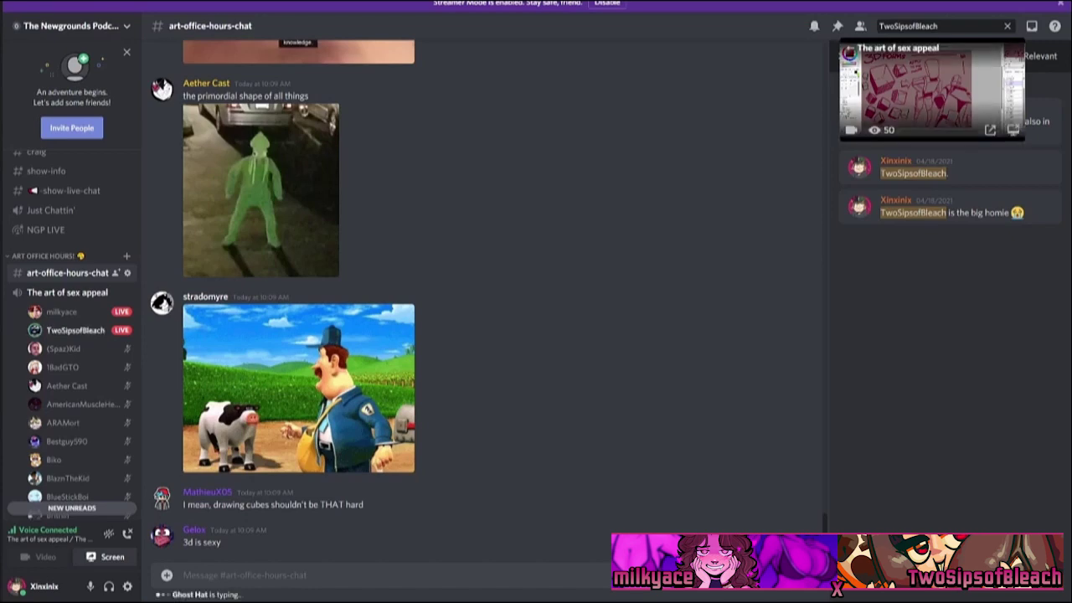
{"action": "left_click", "coordinate": [931, 88]}
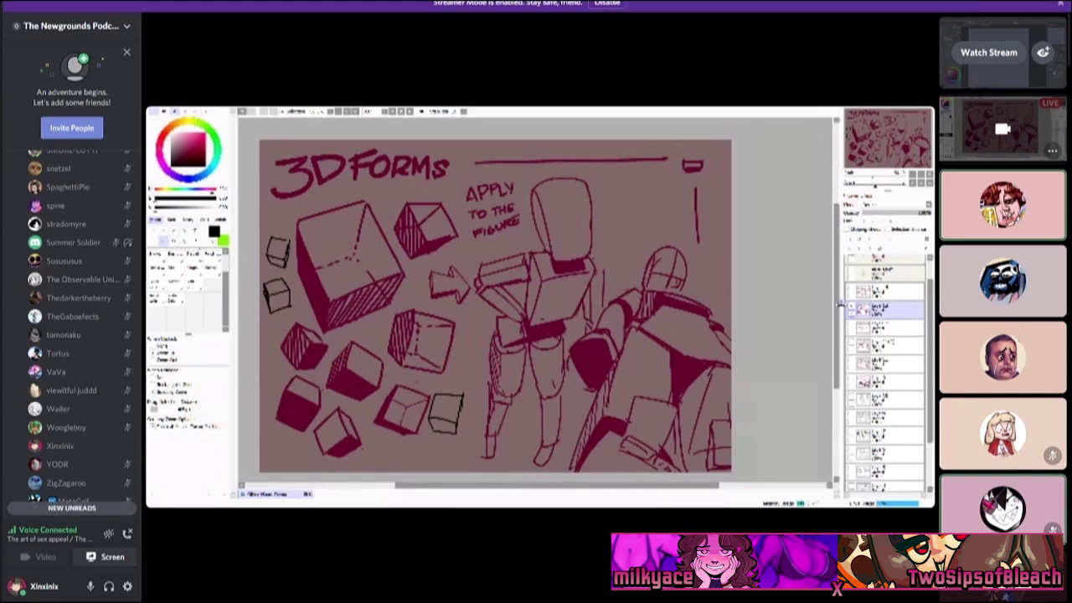
Switch to watching the screen share of the first live member in The art of sex appeal voice channel.
{"action": "scroll", "coordinate": [71, 327], "scroll_direction": "up", "scroll_amount": 10}
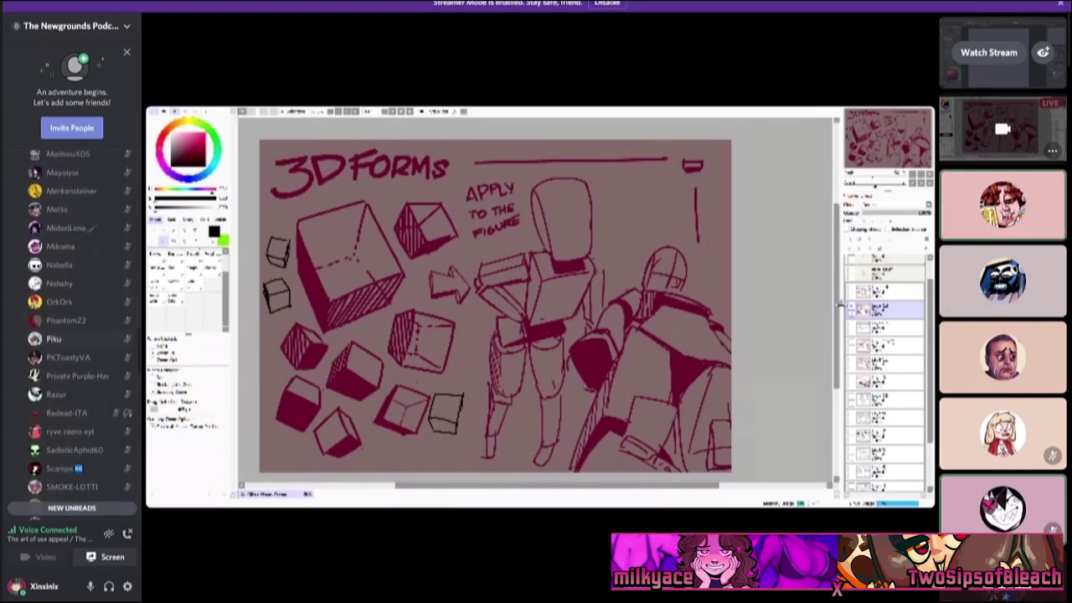
{"action": "scroll", "coordinate": [71, 327], "scroll_direction": "up", "scroll_amount": 8}
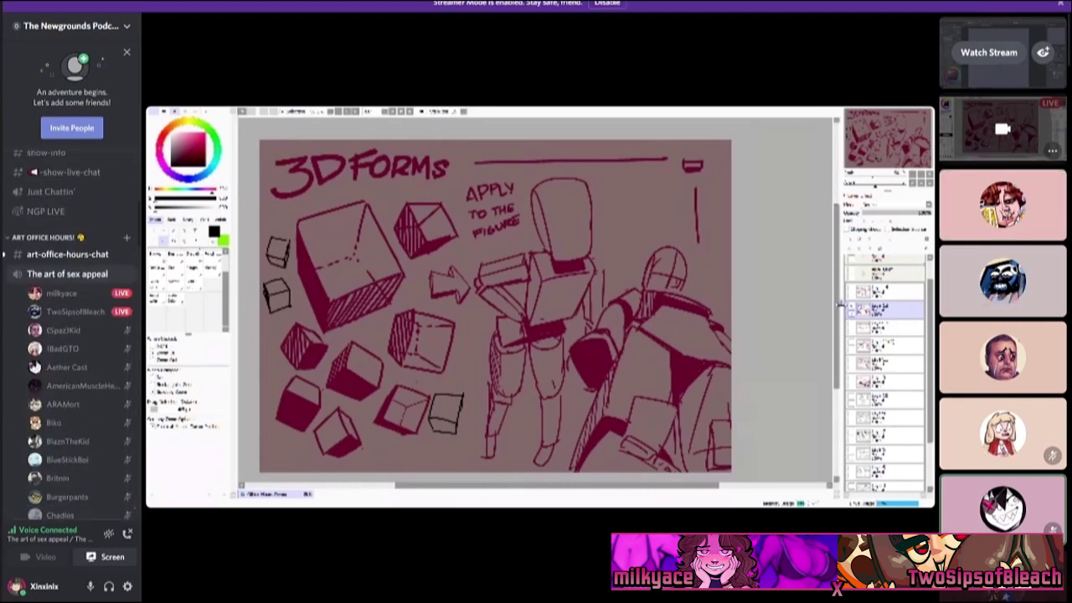
{"action": "double_click", "coordinate": [61, 293]}
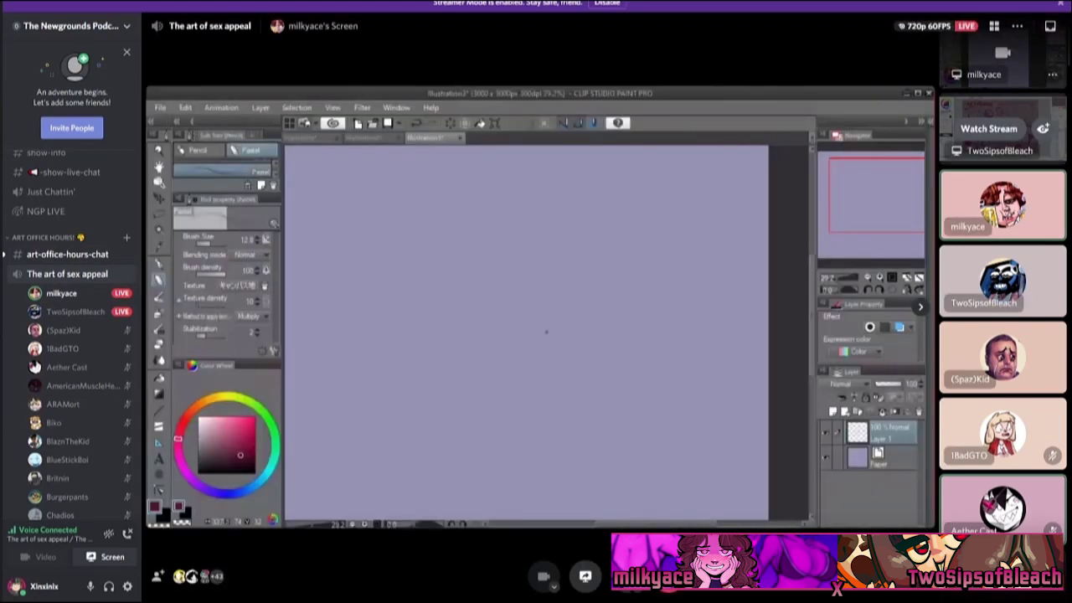
{"action": "mouse_move", "coordinate": [76, 311]}
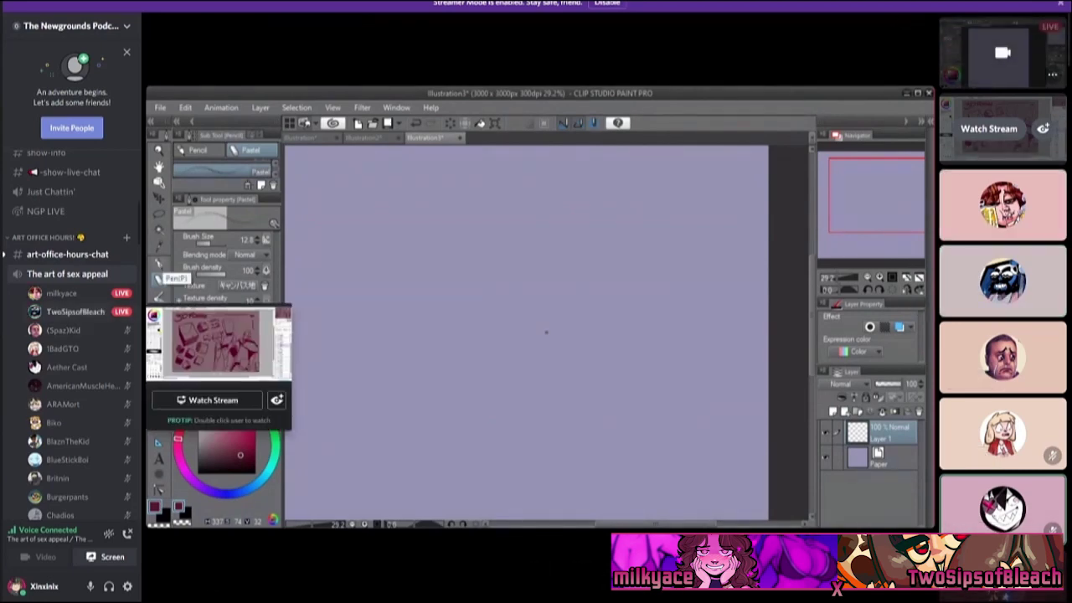
Switch to watching the screen share of the second live member in The art of sex appeal voice channel.
{"action": "left_click", "coordinate": [213, 400]}
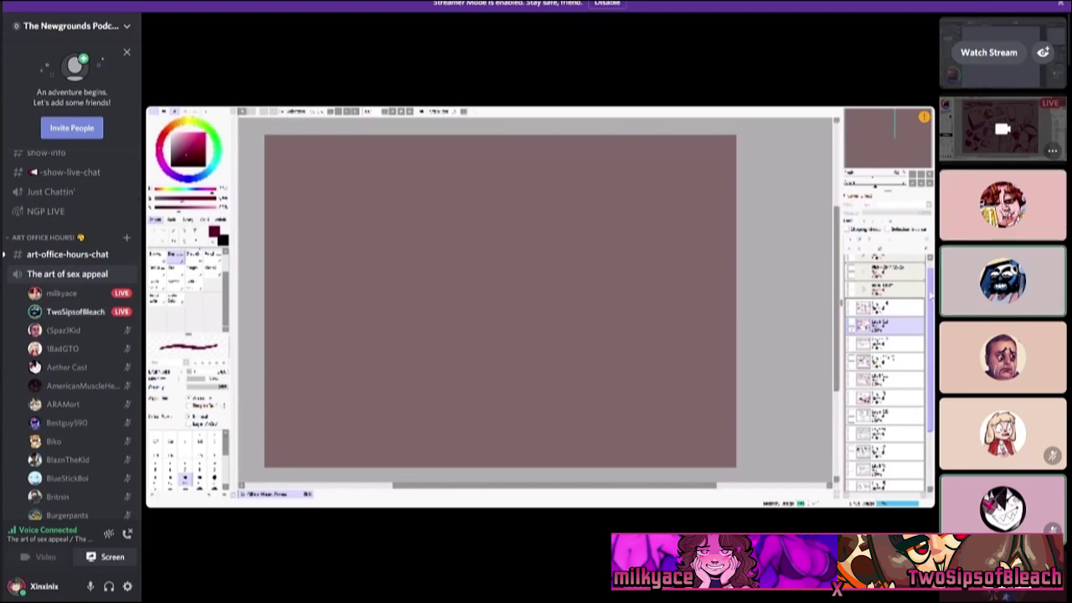
{"action": "mouse_move", "coordinate": [76, 311]}
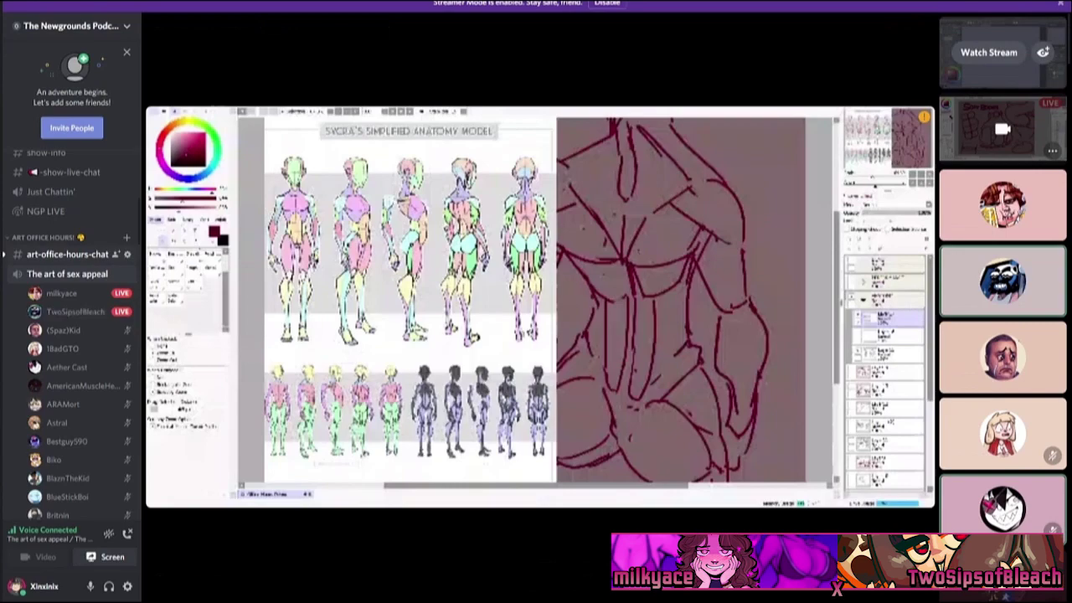
Catch up on the new messages in art-office-hours-chat and return to the second live member's screen share.
{"action": "left_click", "coordinate": [67, 254]}
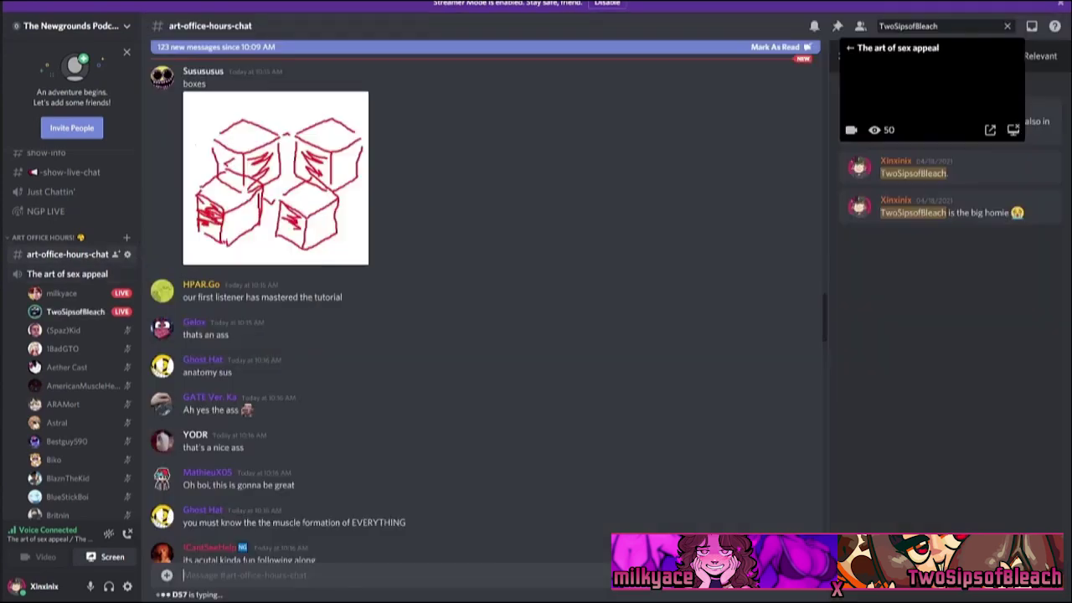
{"action": "scroll", "coordinate": [485, 335], "scroll_direction": "down", "scroll_amount": 15}
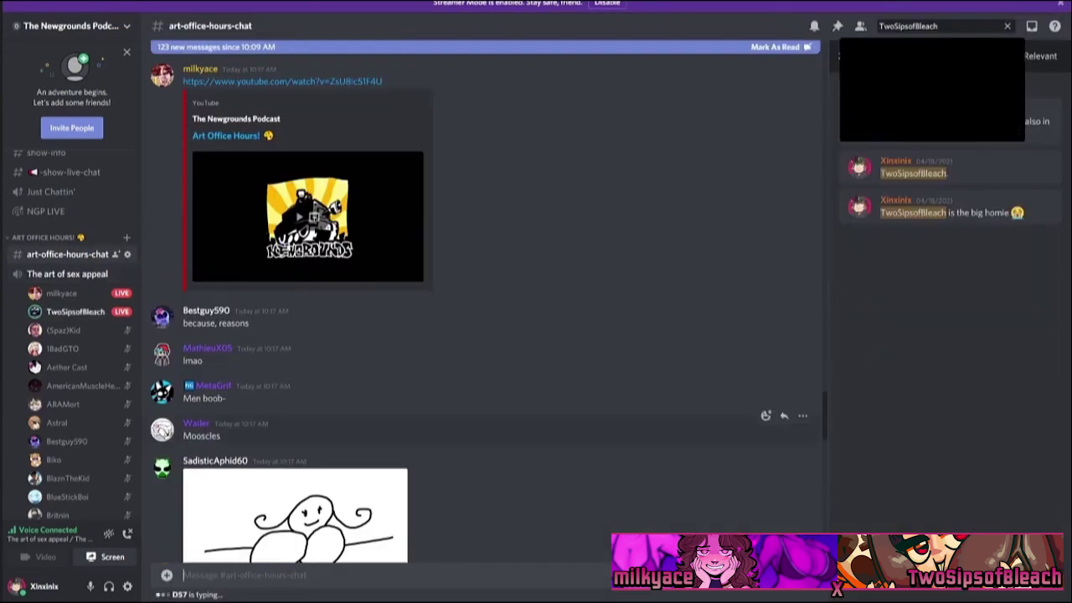
{"action": "scroll", "coordinate": [502, 414], "scroll_direction": "down", "scroll_amount": 15}
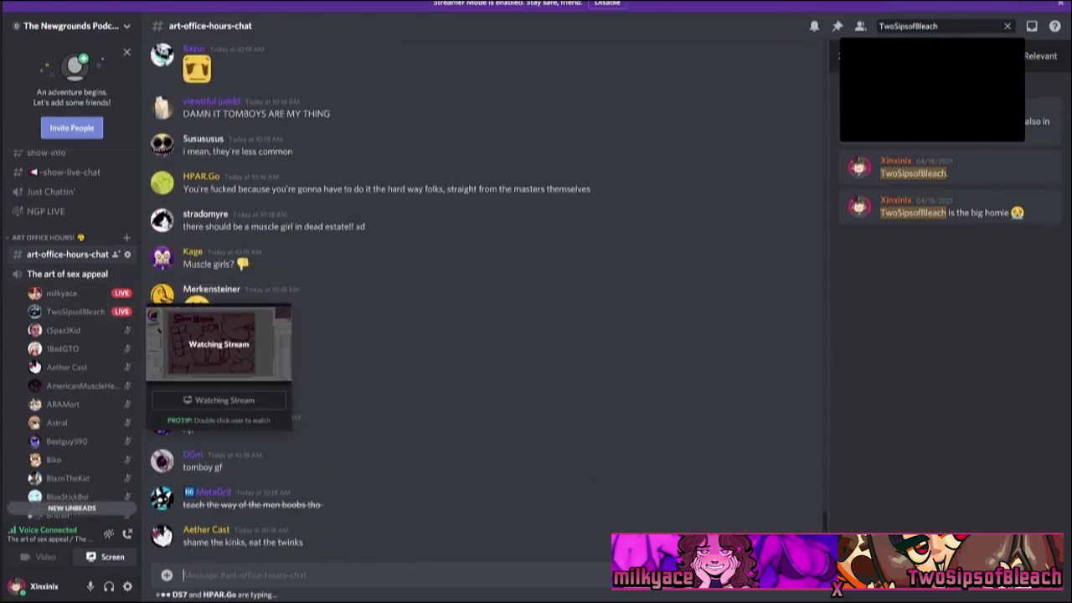
{"action": "double_click", "coordinate": [75, 311]}
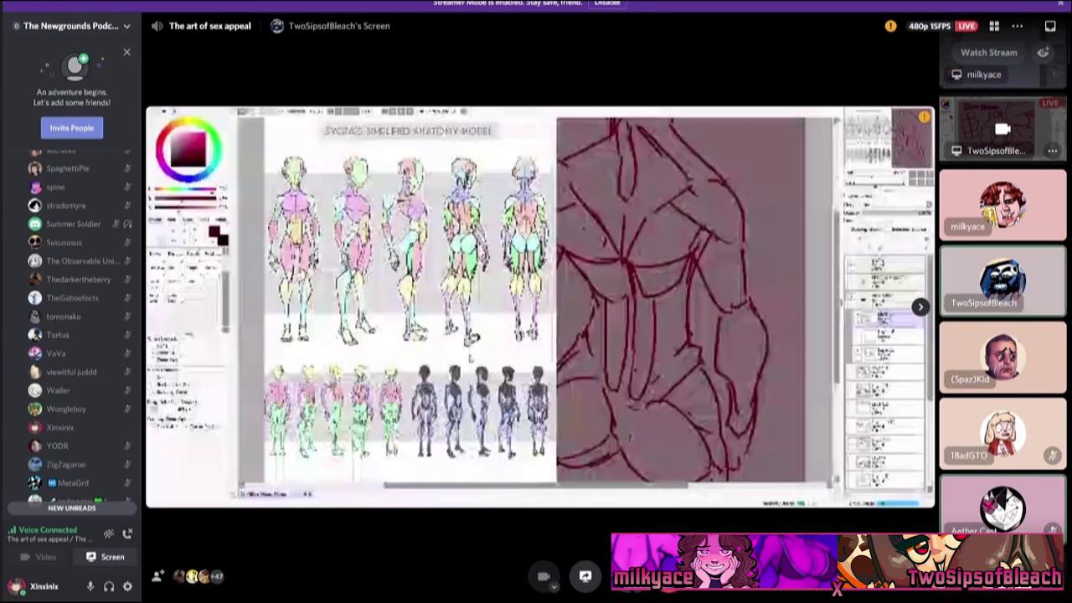
Pin the message with the simplified anatomy model image in art-office-hours-chat and return to the second live member's screen share.
{"action": "scroll", "coordinate": [71, 327], "scroll_direction": "up", "scroll_amount": 15}
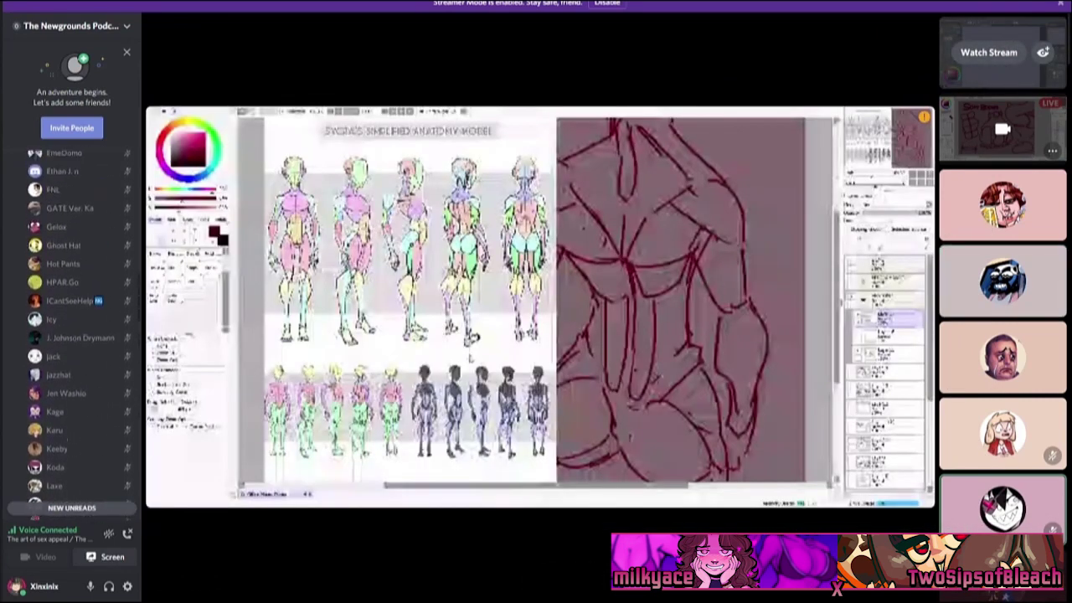
{"action": "scroll", "coordinate": [71, 327], "scroll_direction": "up", "scroll_amount": 5}
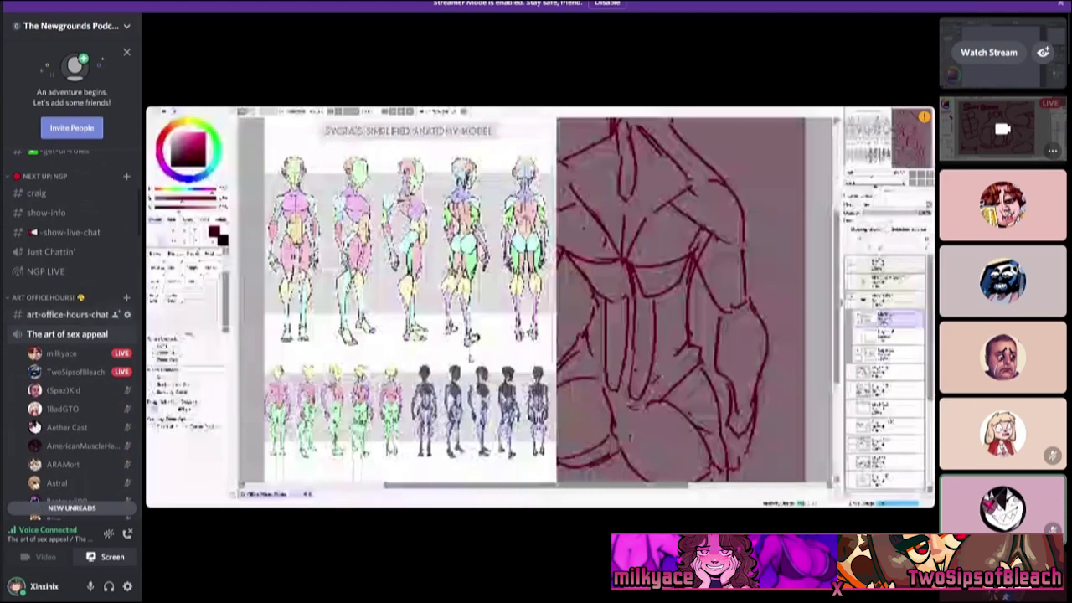
{"action": "left_click", "coordinate": [67, 314]}
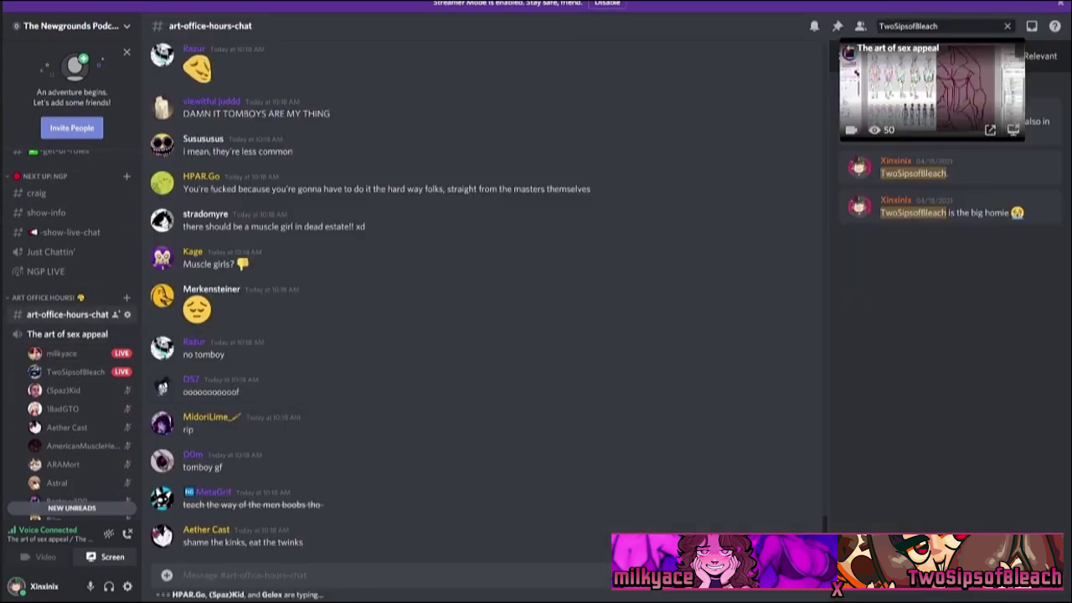
{"action": "mouse_move", "coordinate": [75, 372]}
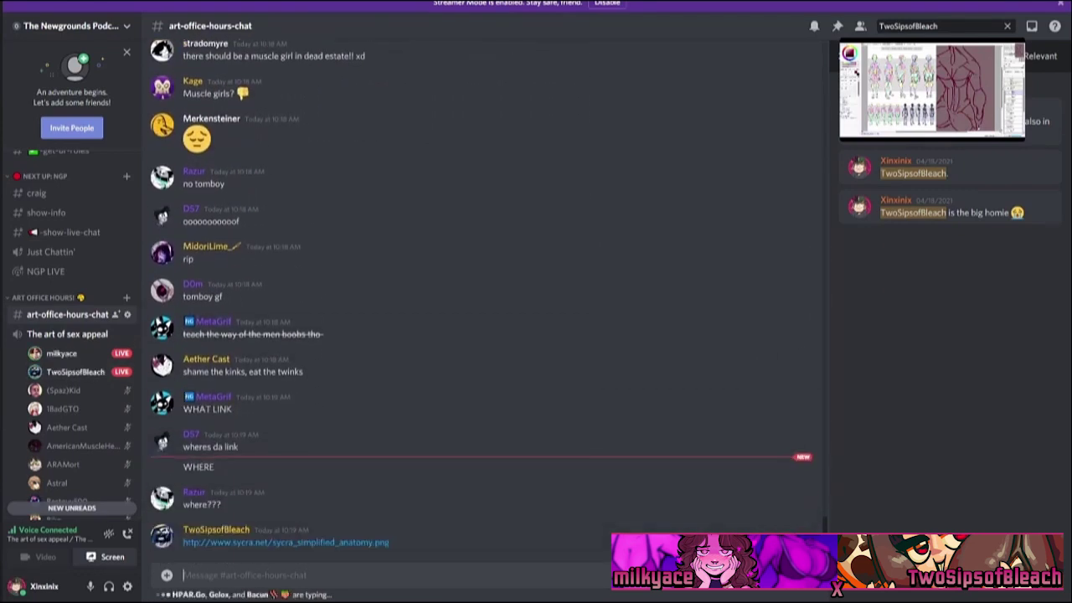
{"action": "mouse_move", "coordinate": [61, 354]}
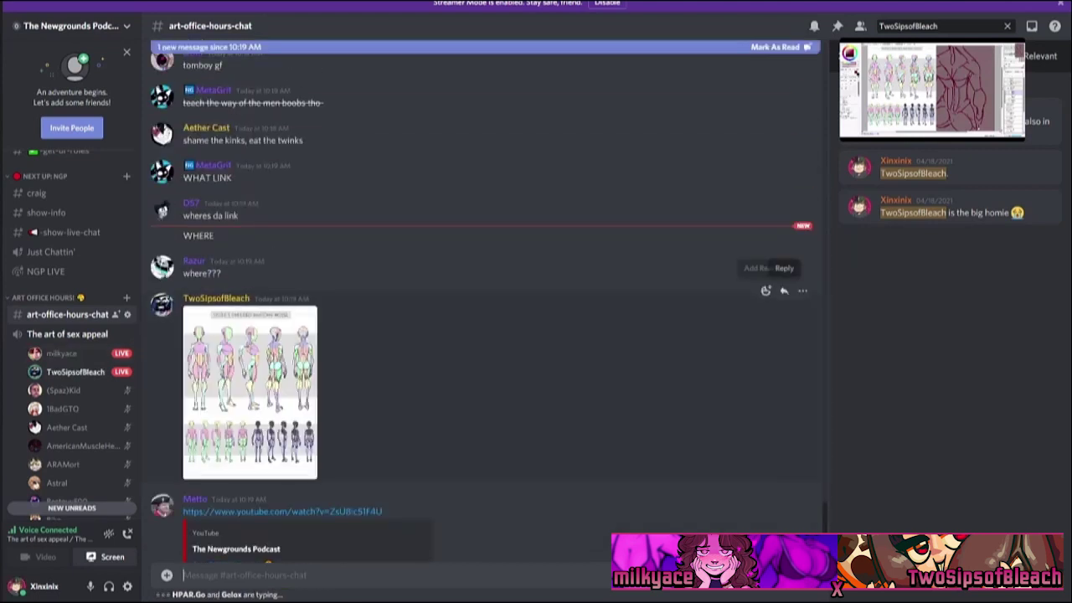
{"action": "left_click", "coordinate": [802, 291]}
{"action": "left_click", "coordinate": [708, 295]}
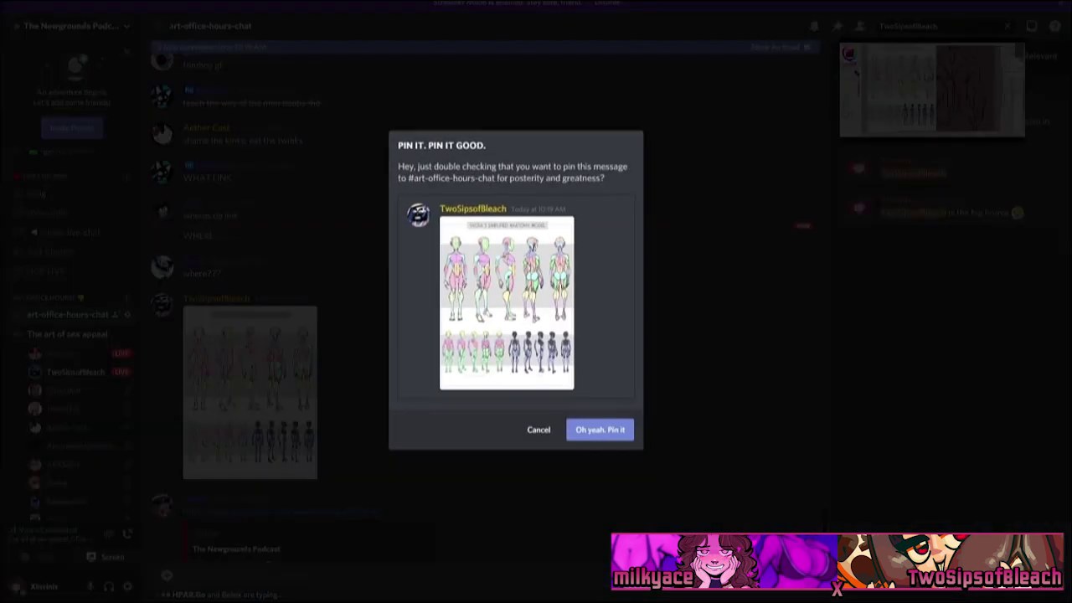
{"action": "left_click", "coordinate": [599, 429]}
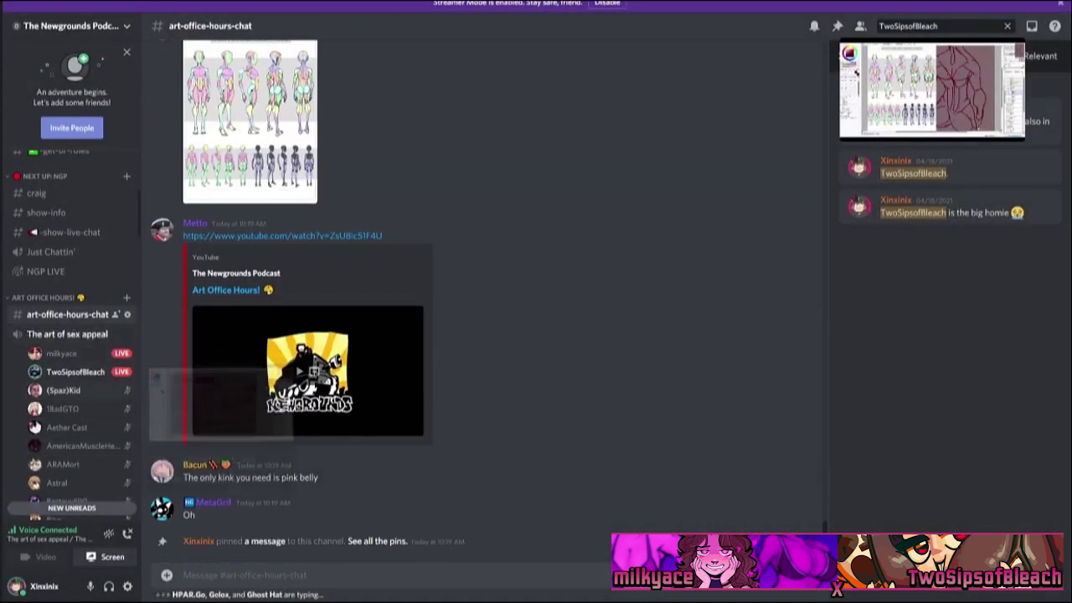
{"action": "double_click", "coordinate": [75, 372]}
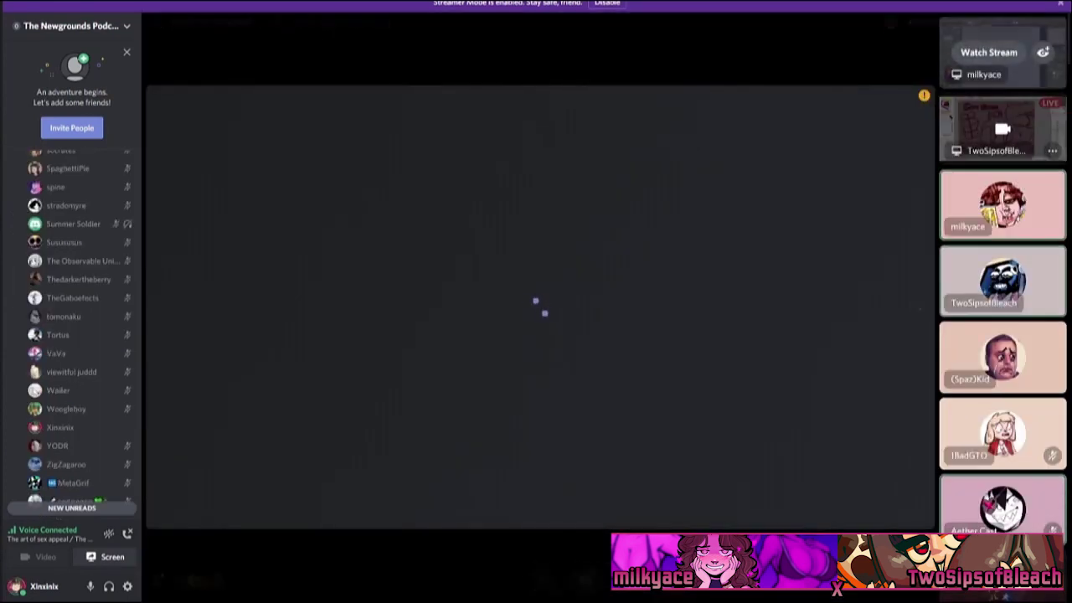
Pin the message linking the Art Office Hours! YouTube stream in art-office-hours-chat and go back to the second live member's screen share.
{"action": "scroll", "coordinate": [71, 326], "scroll_direction": "up", "scroll_amount": 15}
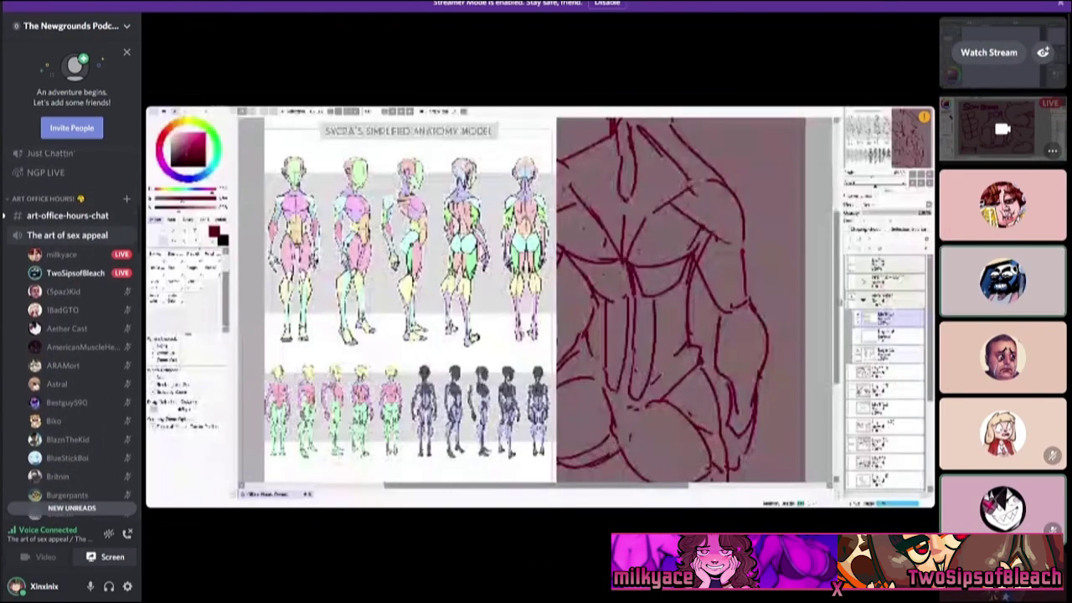
{"action": "scroll", "coordinate": [71, 326], "scroll_direction": "down", "scroll_amount": 3}
{"action": "left_click", "coordinate": [67, 314]}
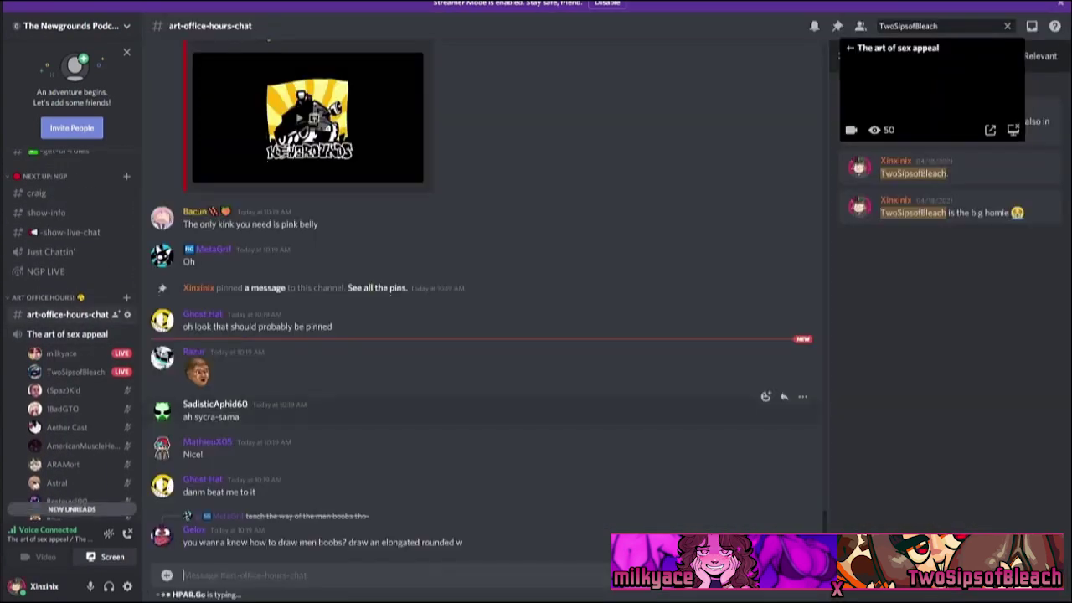
{"action": "left_click", "coordinate": [802, 309]}
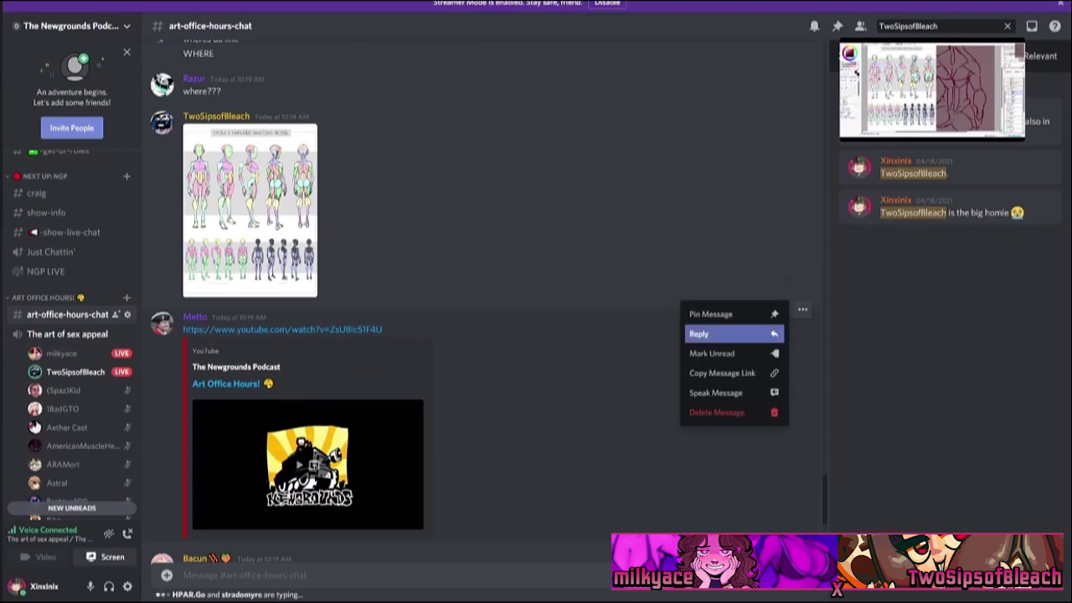
{"action": "left_click", "coordinate": [710, 314]}
{"action": "left_click", "coordinate": [603, 456]}
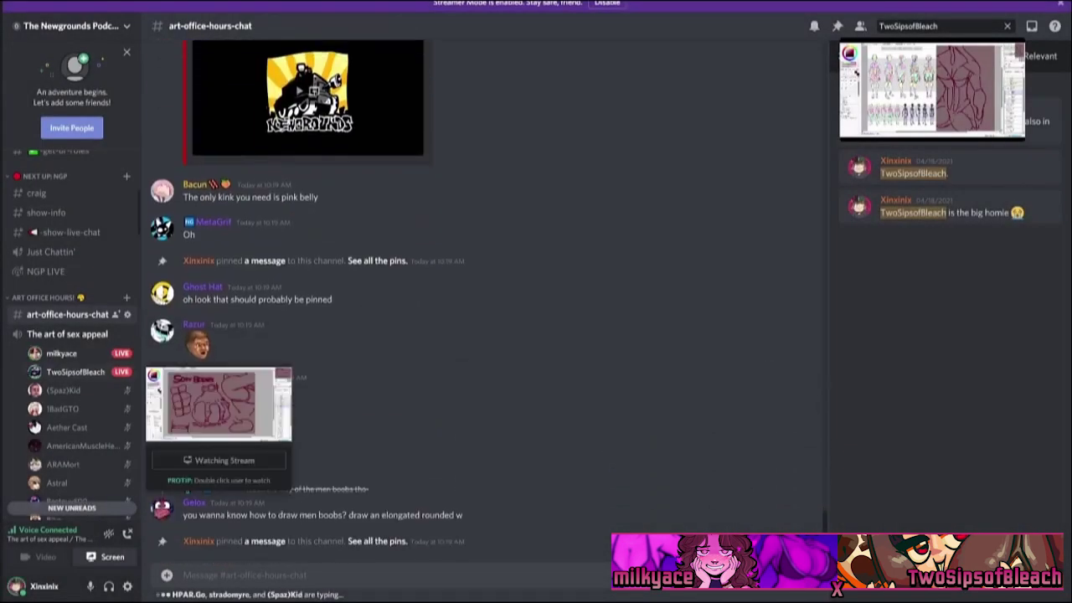
{"action": "double_click", "coordinate": [76, 370]}
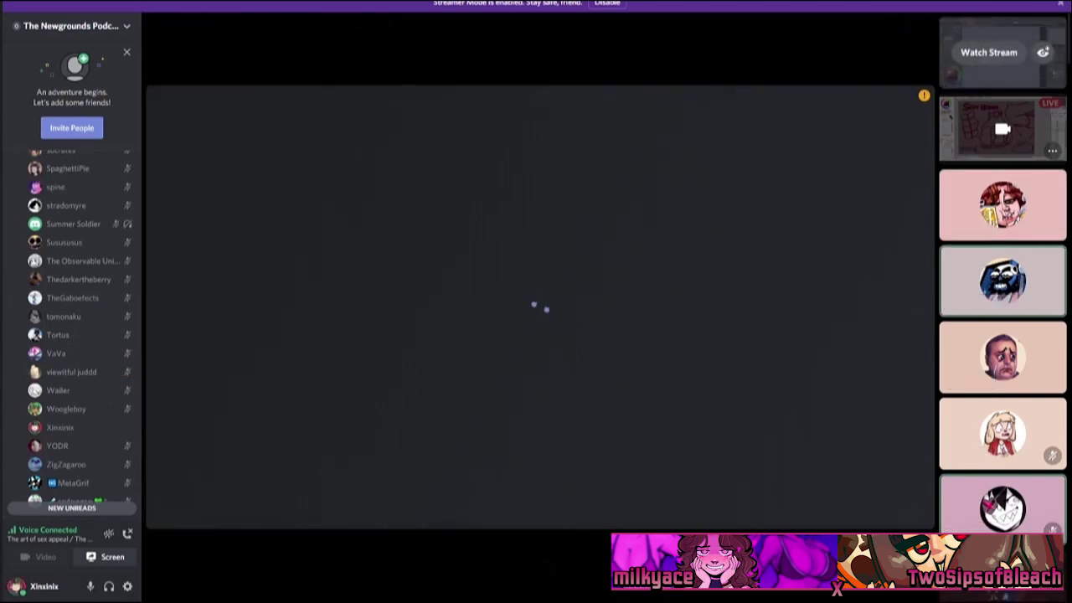
View the pinned messages of art-office-hours-chat and jump to the pinned anatomy model post.
{"action": "scroll", "coordinate": [72, 326], "scroll_direction": "up", "scroll_amount": 5}
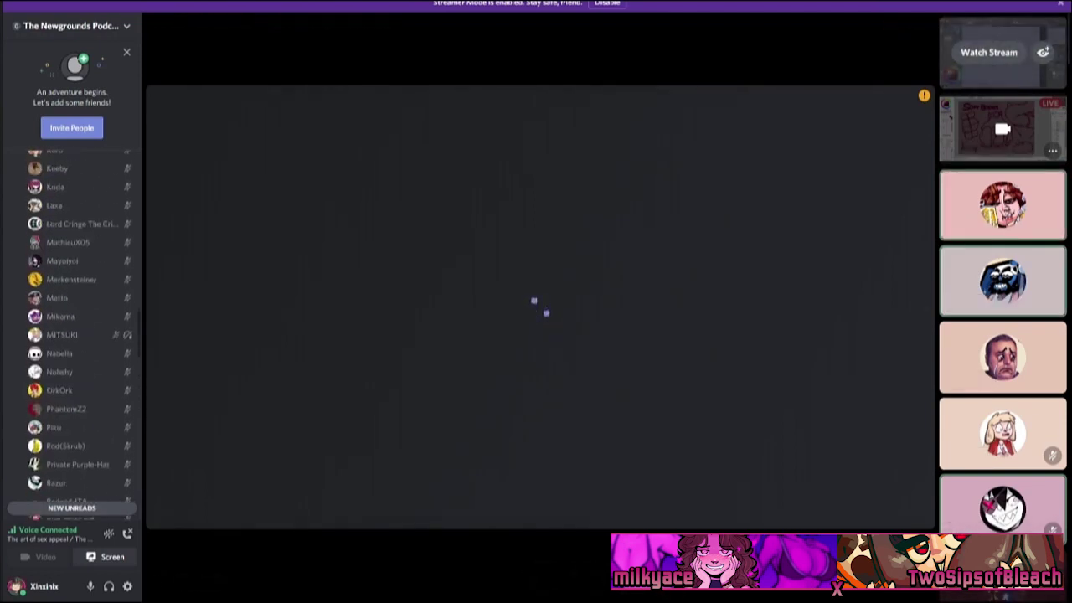
{"action": "scroll", "coordinate": [71, 326], "scroll_direction": "up", "scroll_amount": 10}
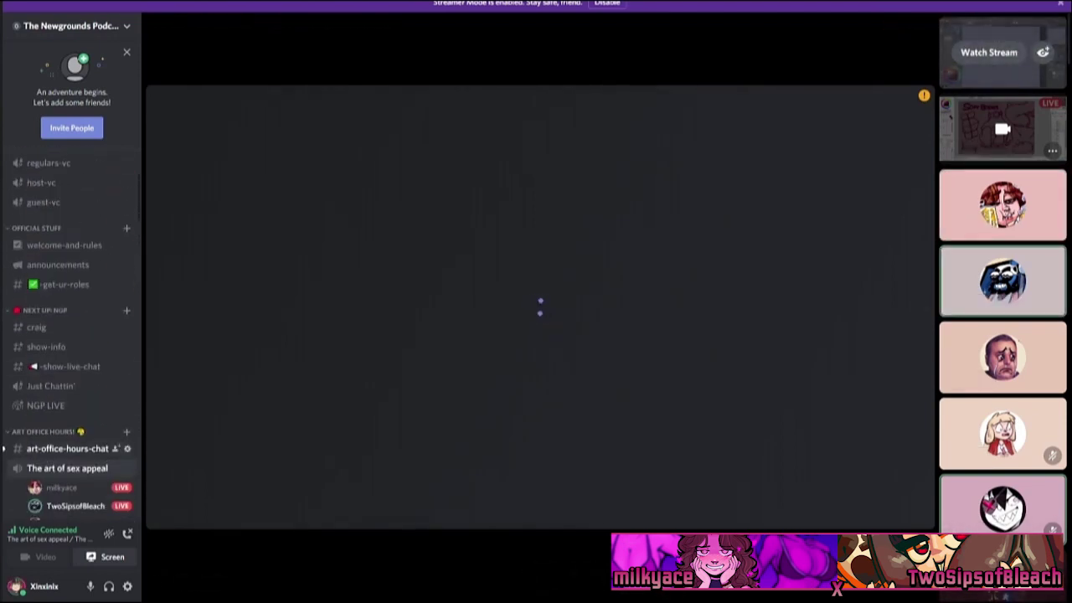
{"action": "left_click", "coordinate": [67, 448]}
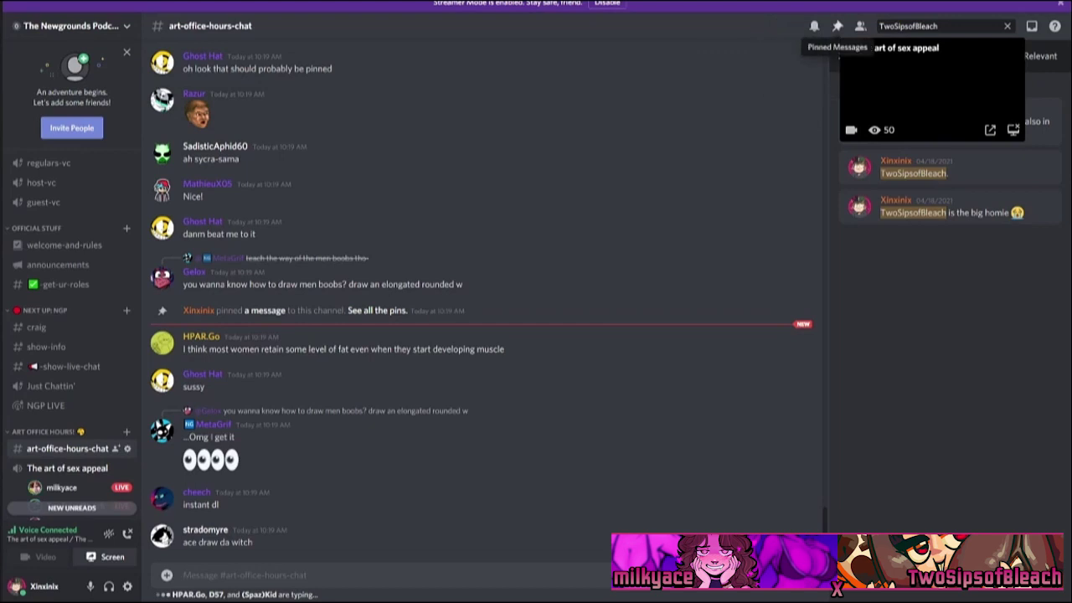
{"action": "left_click", "coordinate": [837, 26]}
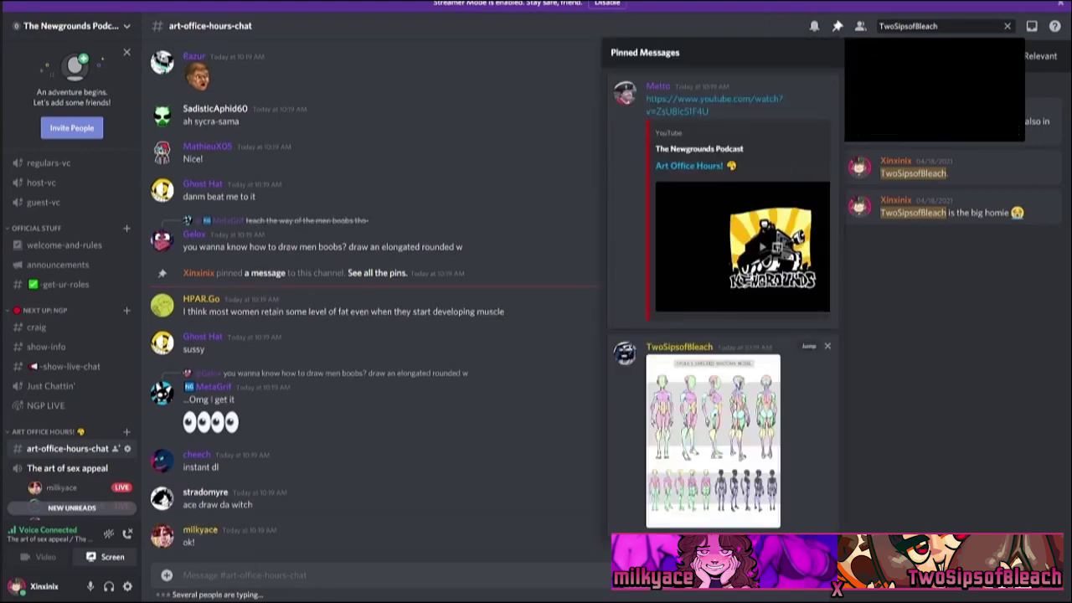
{"action": "left_click", "coordinate": [809, 346]}
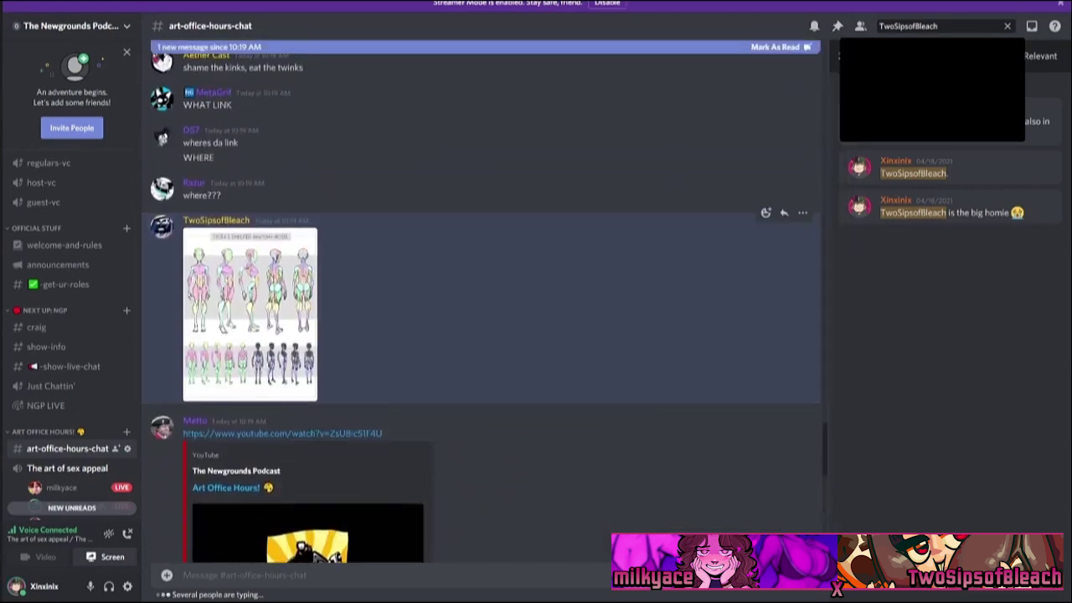
View Sycra's Simplified Anatomy Model image enlarged from the chat, close it and return to the second live member's screen share.
{"action": "scroll", "coordinate": [486, 310], "scroll_direction": "down", "scroll_amount": 1}
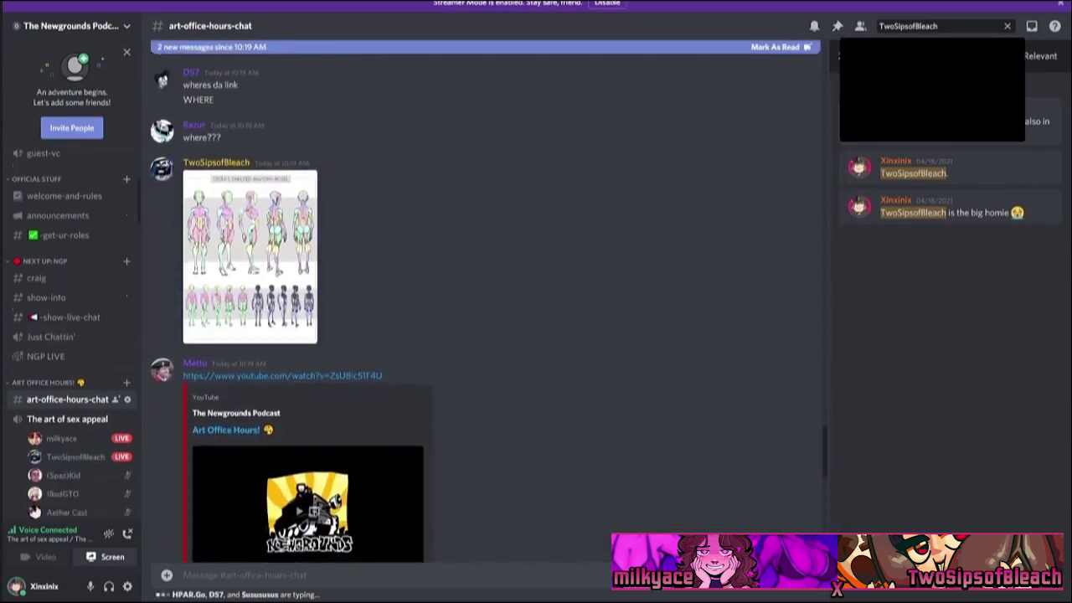
{"action": "scroll", "coordinate": [71, 335], "scroll_direction": "down", "scroll_amount": 3}
{"action": "scroll", "coordinate": [485, 310], "scroll_direction": "down", "scroll_amount": 2}
{"action": "scroll", "coordinate": [485, 302], "scroll_direction": "down", "scroll_amount": 5}
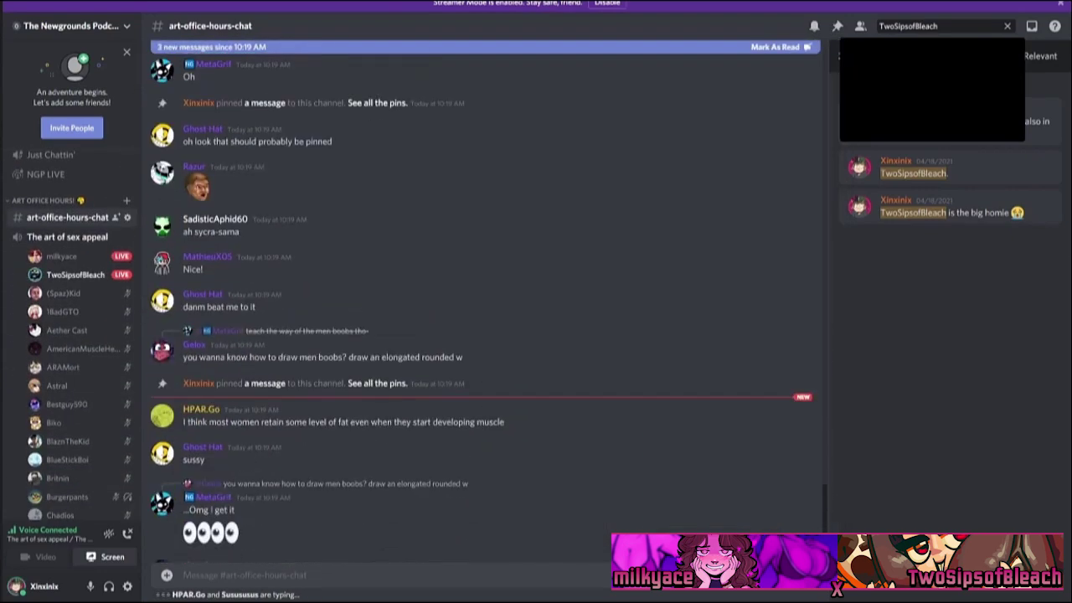
{"action": "scroll", "coordinate": [486, 301], "scroll_direction": "up", "scroll_amount": 4}
{"action": "scroll", "coordinate": [502, 419], "scroll_direction": "up", "scroll_amount": 5}
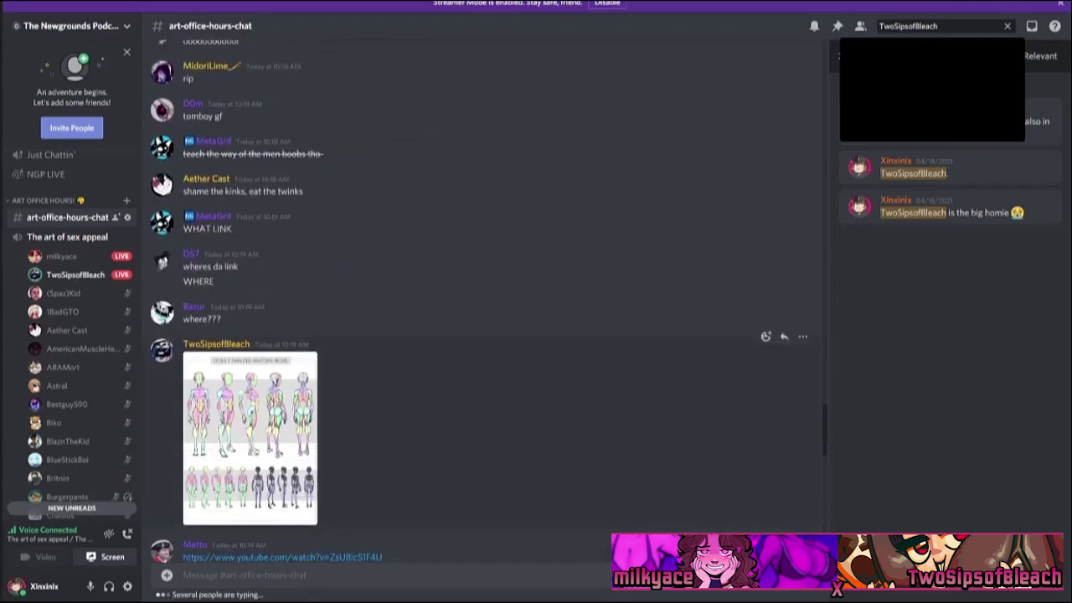
{"action": "left_click", "coordinate": [802, 336]}
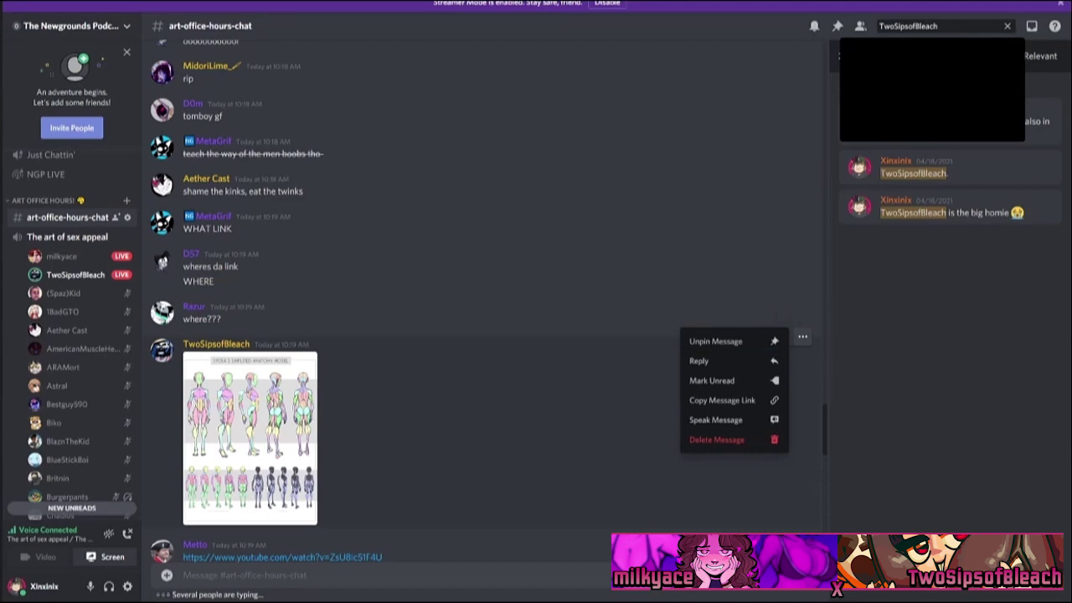
{"action": "left_click", "coordinate": [250, 437]}
{"action": "left_click", "coordinate": [250, 438]}
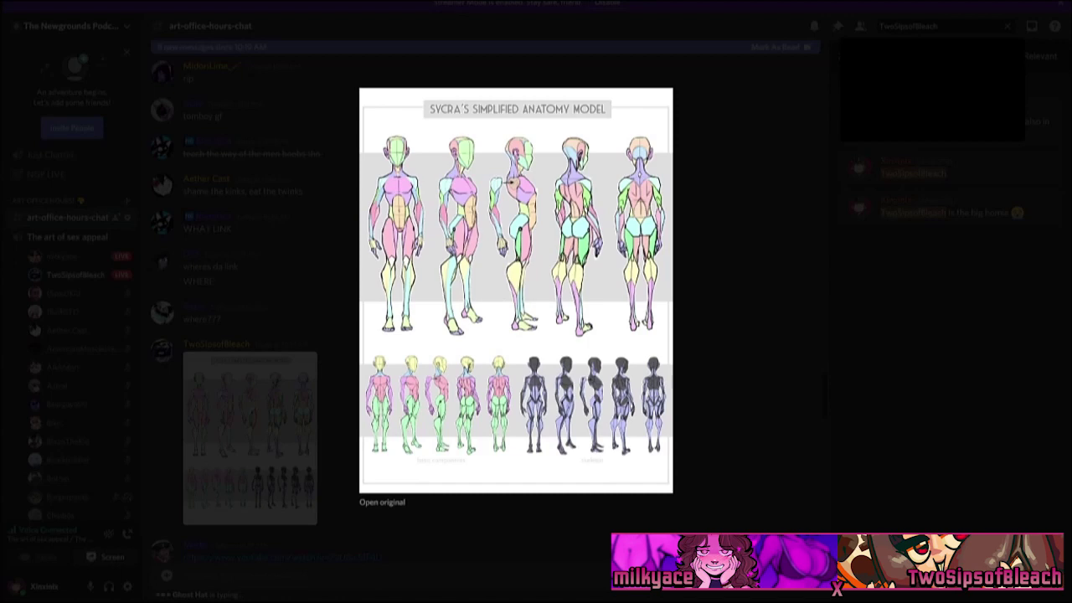
{"action": "left_click", "coordinate": [322, 152]}
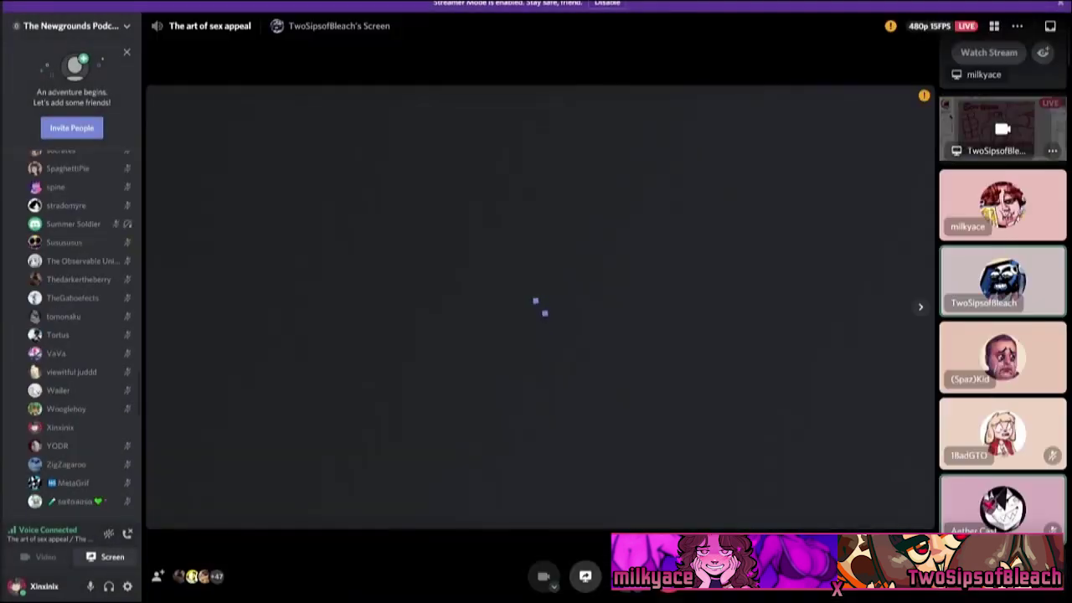
{"action": "left_click", "coordinate": [932, 92]}
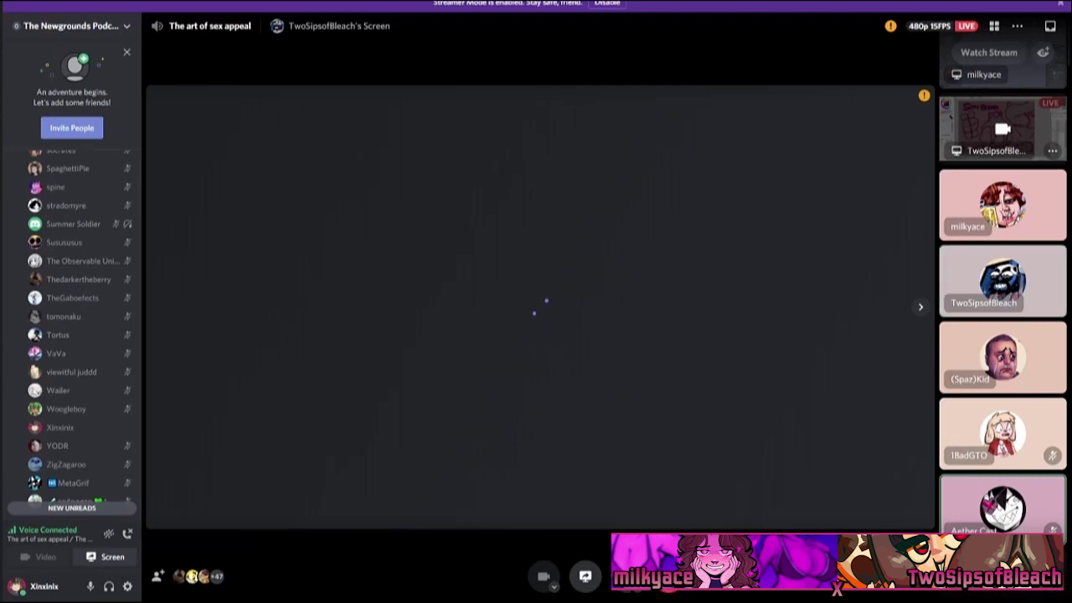
Go back to art-office-hours-chat and bring up its pinned messages.
{"action": "scroll", "coordinate": [72, 327], "scroll_direction": "up", "scroll_amount": 5}
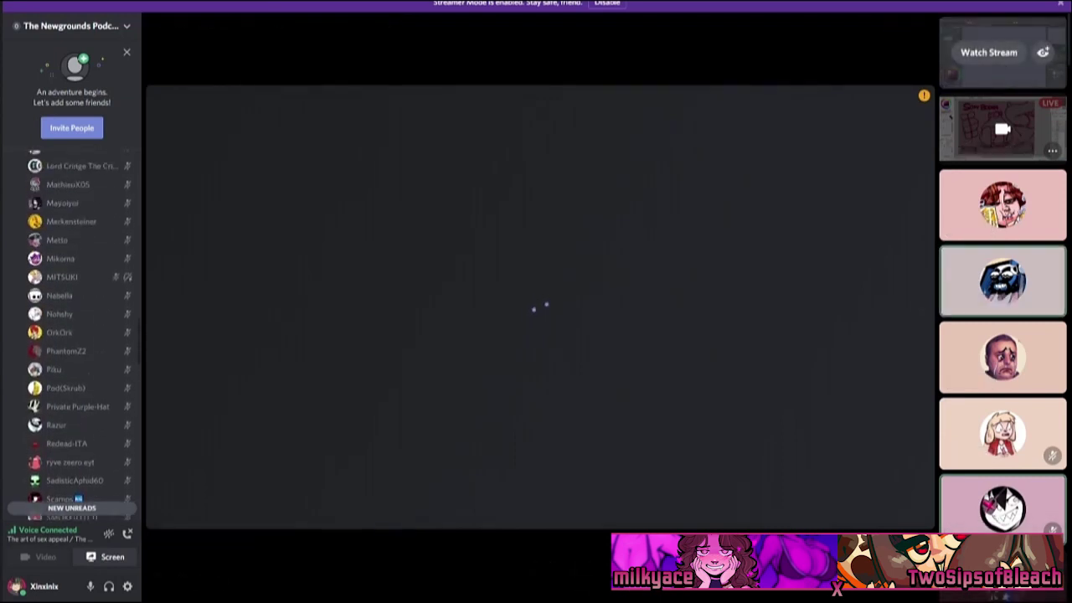
{"action": "scroll", "coordinate": [80, 335], "scroll_direction": "up", "scroll_amount": 10}
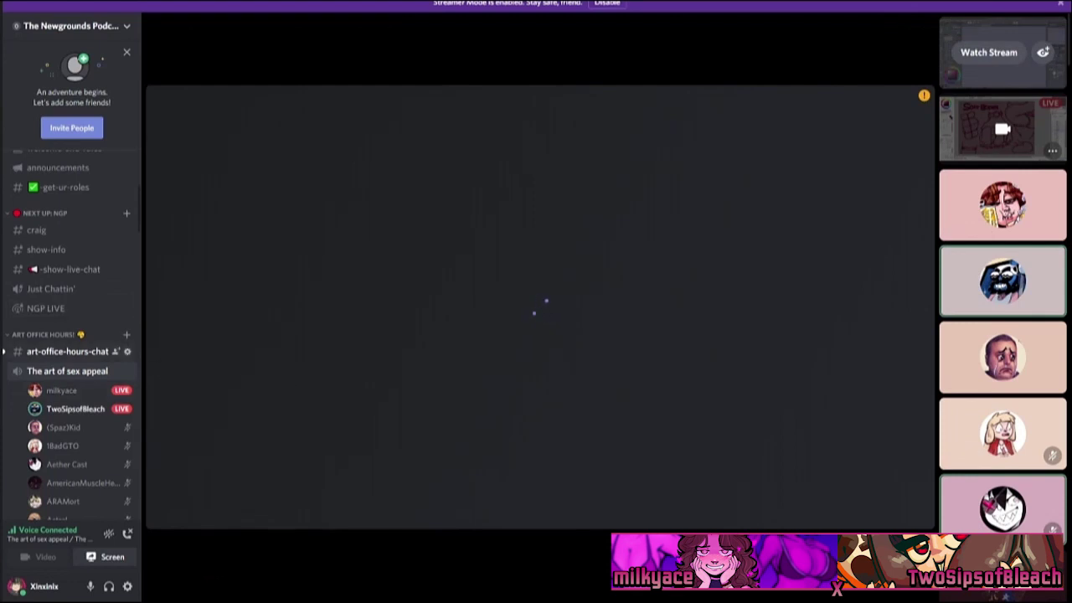
{"action": "left_click", "coordinate": [67, 351]}
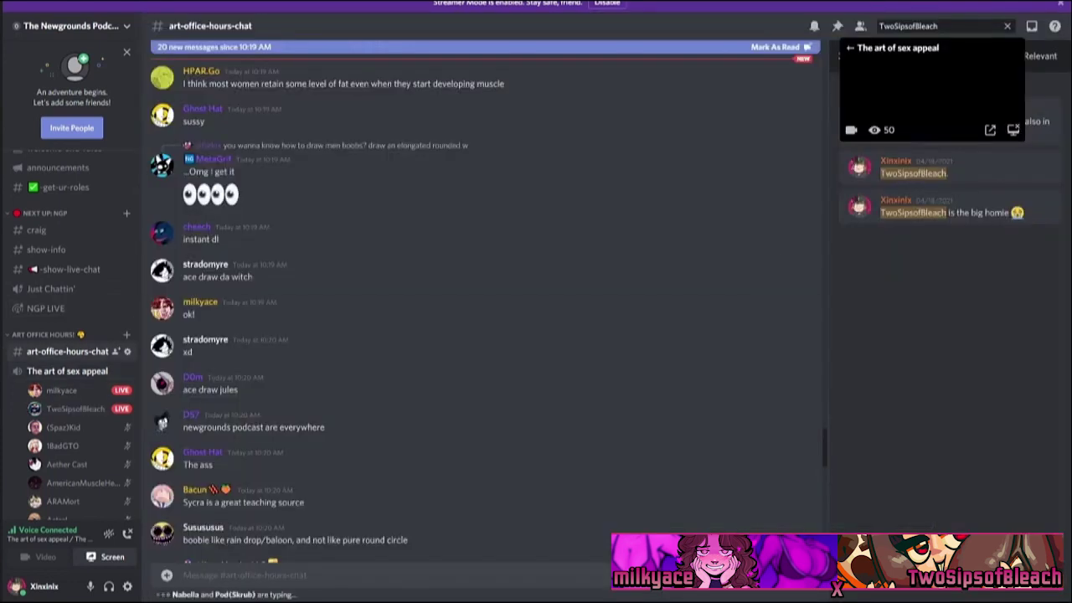
{"action": "left_click", "coordinate": [838, 26]}
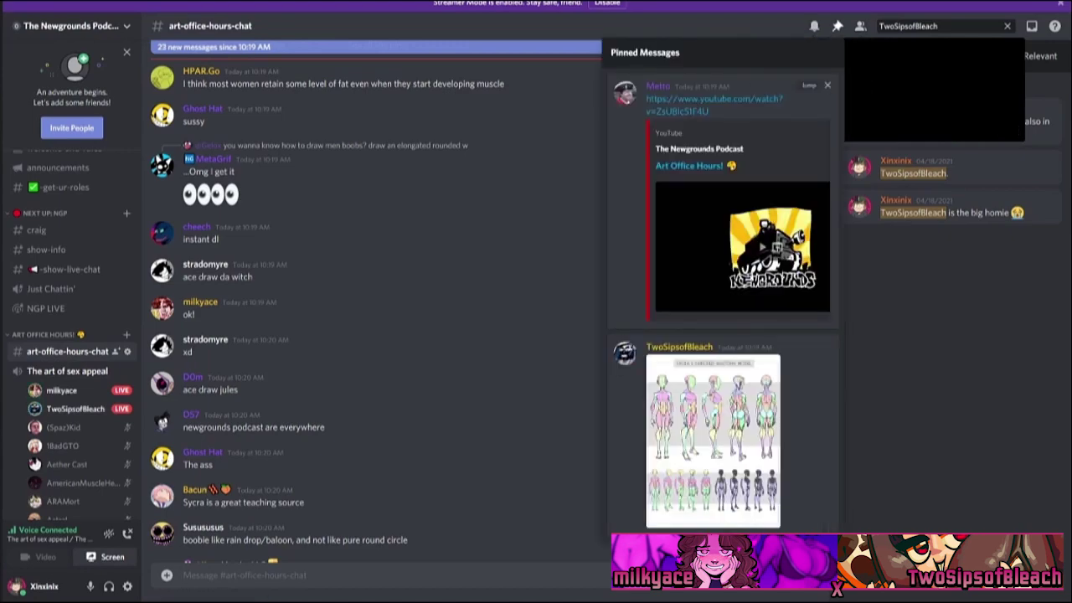
Jump to the pinned Sycra anatomy model post in the chat and open its image link, sycra_simplified_anatomy.png, in the browser.
{"action": "left_click", "coordinate": [809, 346]}
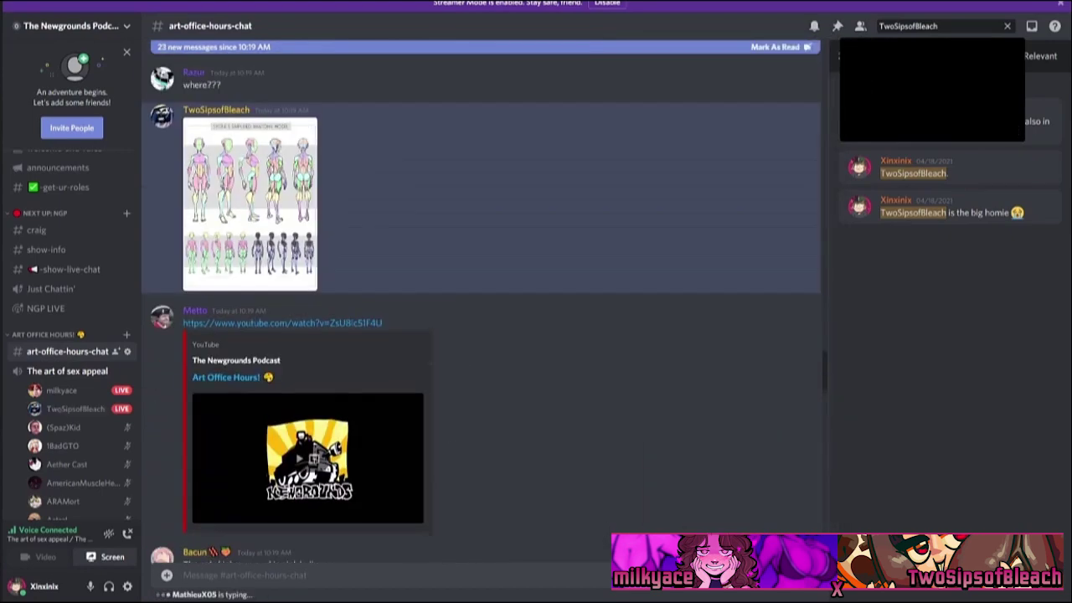
{"action": "right_click", "coordinate": [256, 306]}
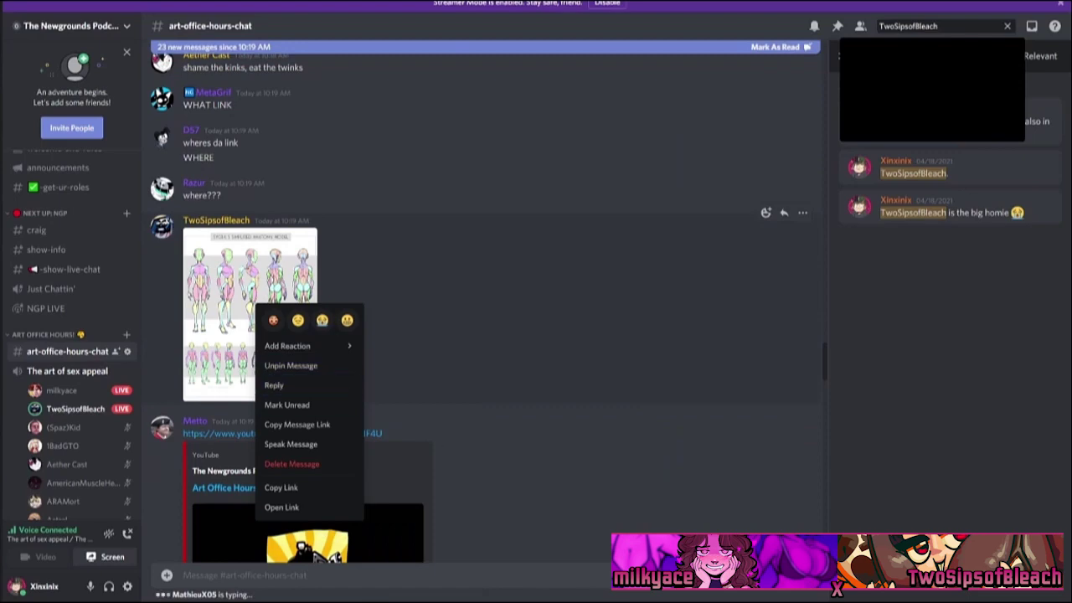
{"action": "left_click", "coordinate": [284, 507]}
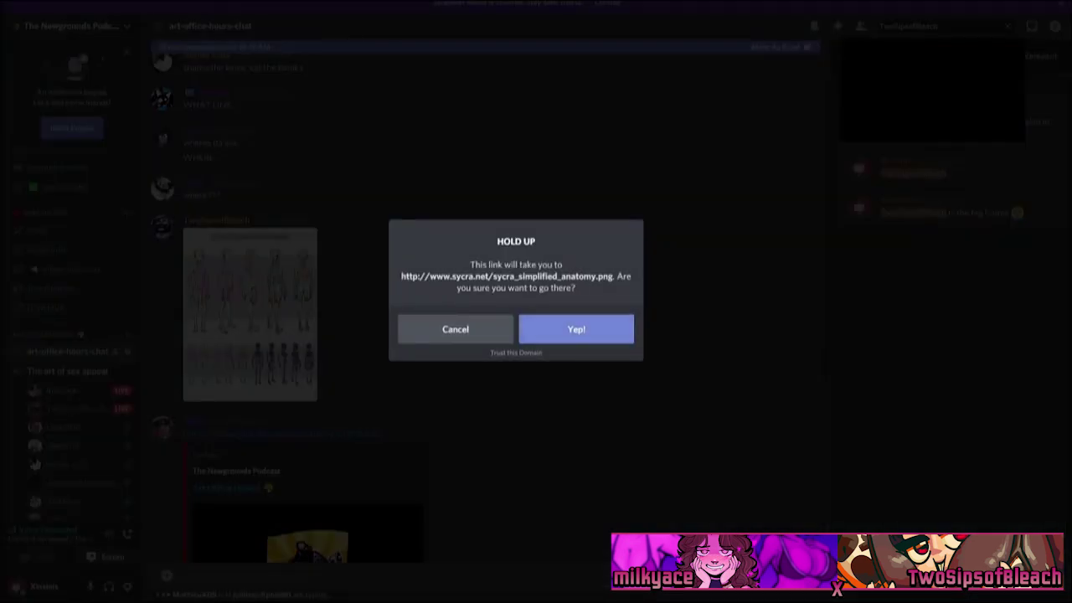
{"action": "left_click", "coordinate": [576, 329]}
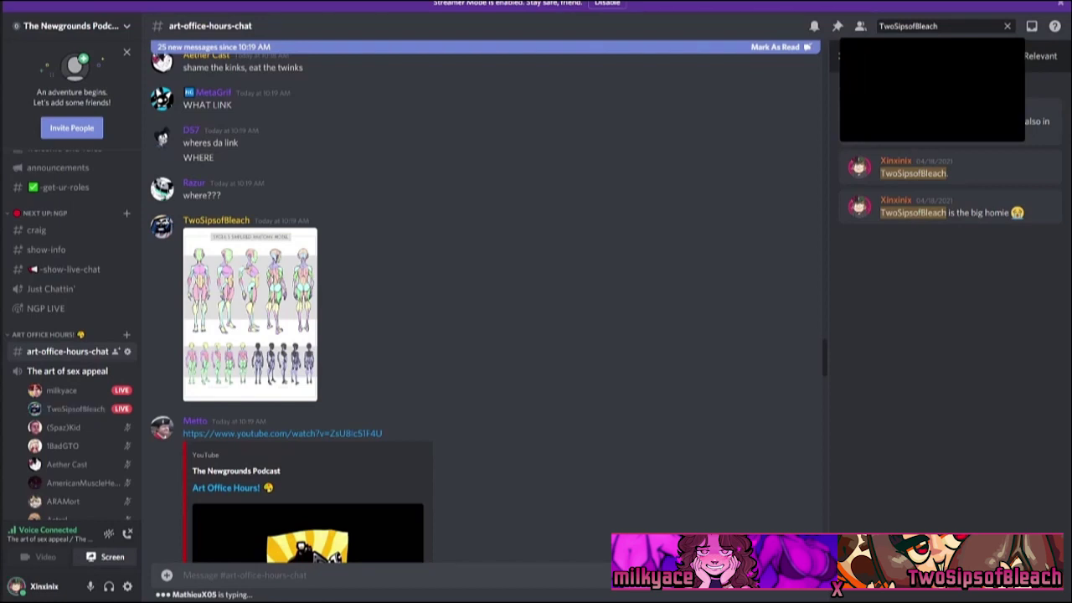
Read through to the newest messages in art-office-hours-chat and return to the second live member's screen share.
{"action": "scroll", "coordinate": [486, 335], "scroll_direction": "down", "scroll_amount": 15}
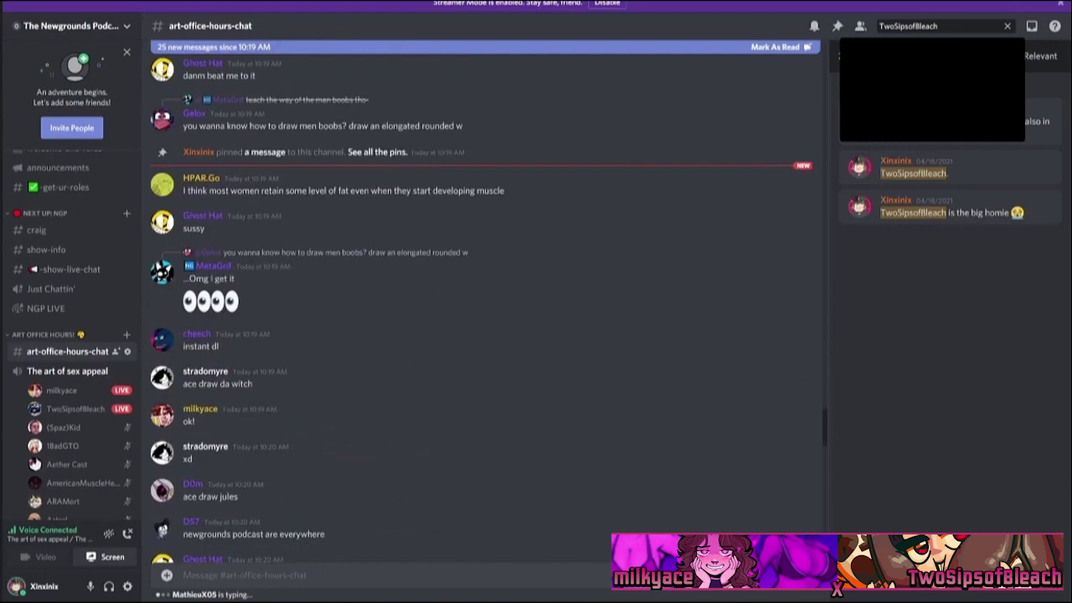
{"action": "scroll", "coordinate": [486, 335], "scroll_direction": "down", "scroll_amount": 7}
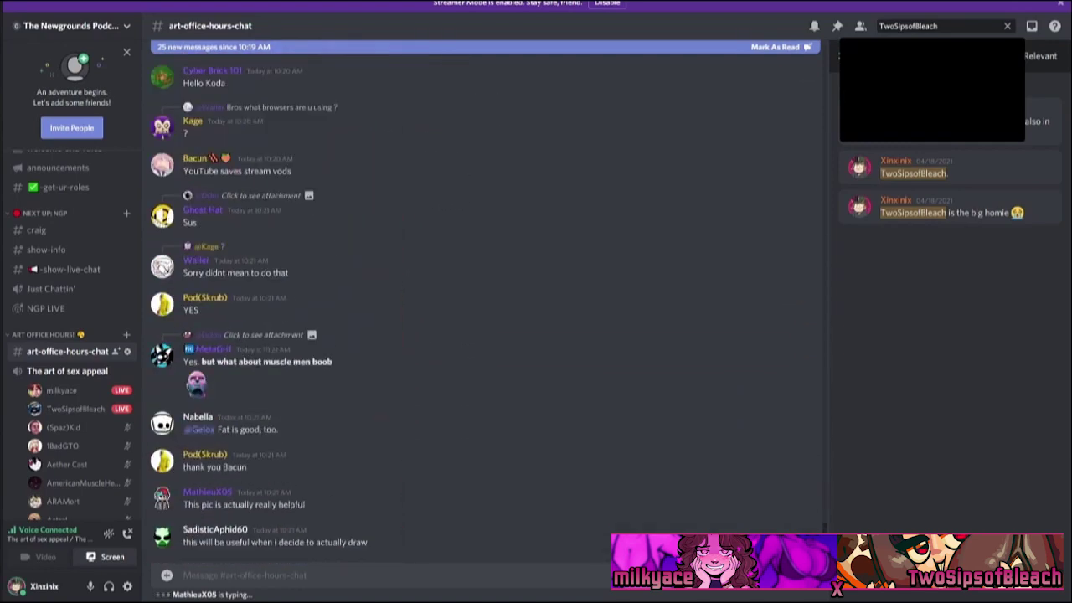
{"action": "left_click", "coordinate": [931, 88]}
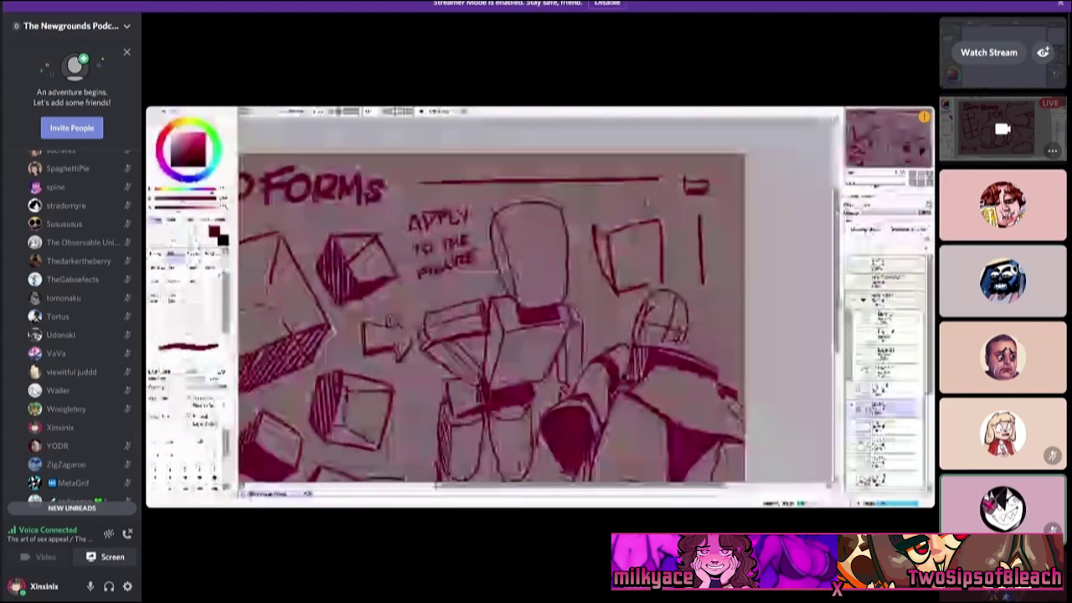
Follow the second live member's drawing demonstration with the start of the voice channel's member list in view.
{"action": "scroll", "coordinate": [75, 431], "scroll_direction": "up", "scroll_amount": 3}
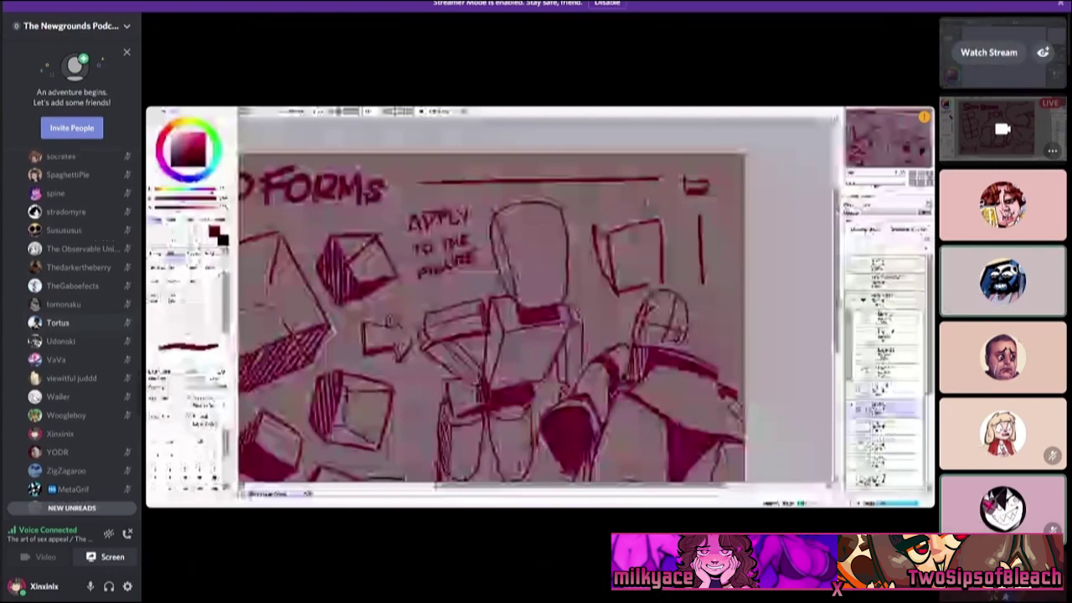
{"action": "scroll", "coordinate": [75, 431], "scroll_direction": "up", "scroll_amount": 6}
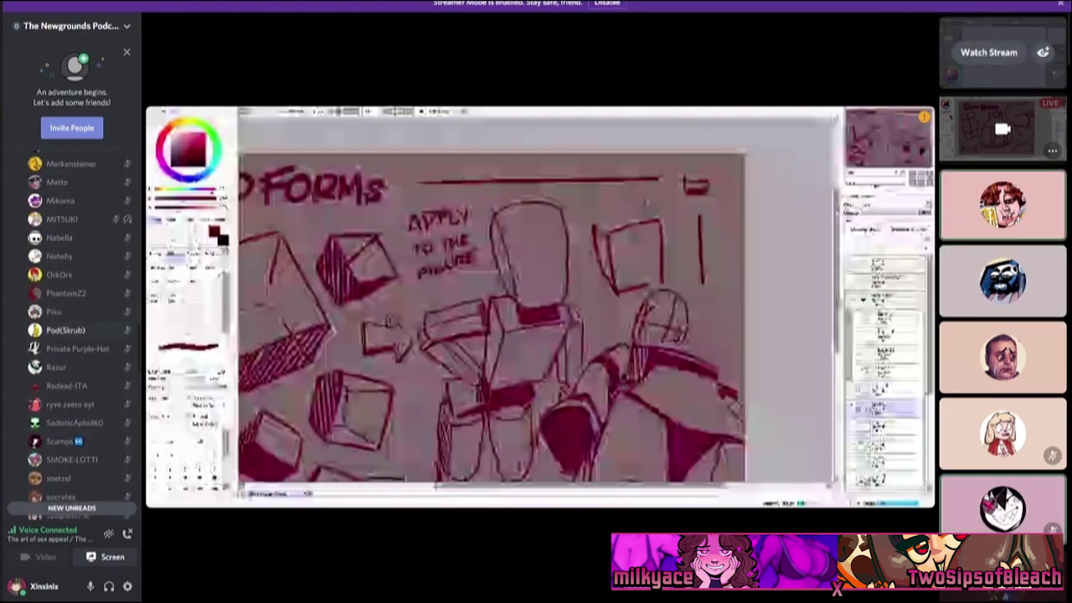
{"action": "scroll", "coordinate": [75, 431], "scroll_direction": "up", "scroll_amount": 10}
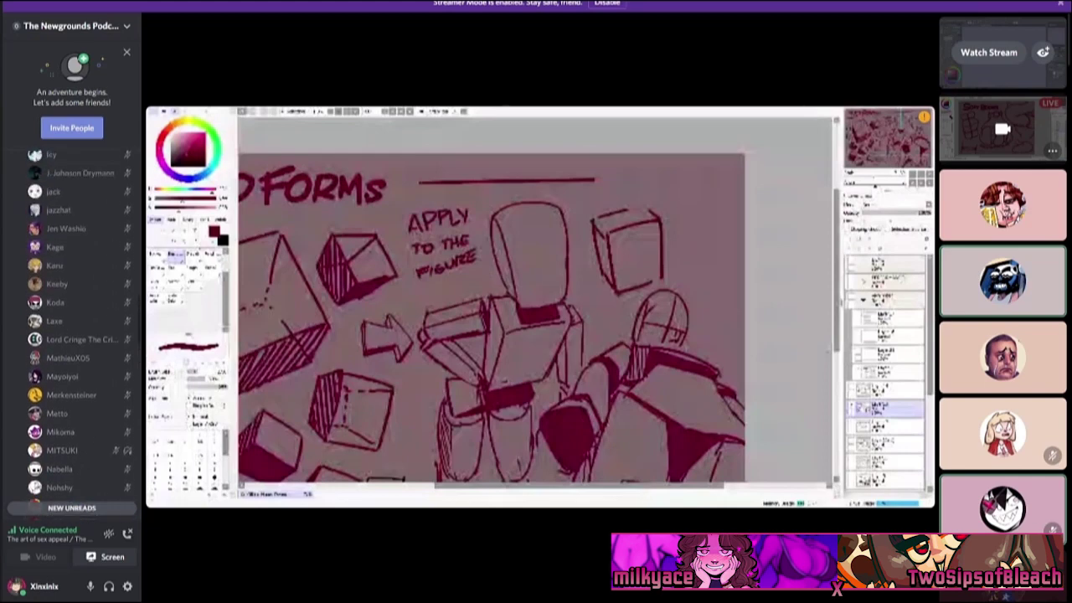
{"action": "scroll", "coordinate": [75, 431], "scroll_direction": "up", "scroll_amount": 10}
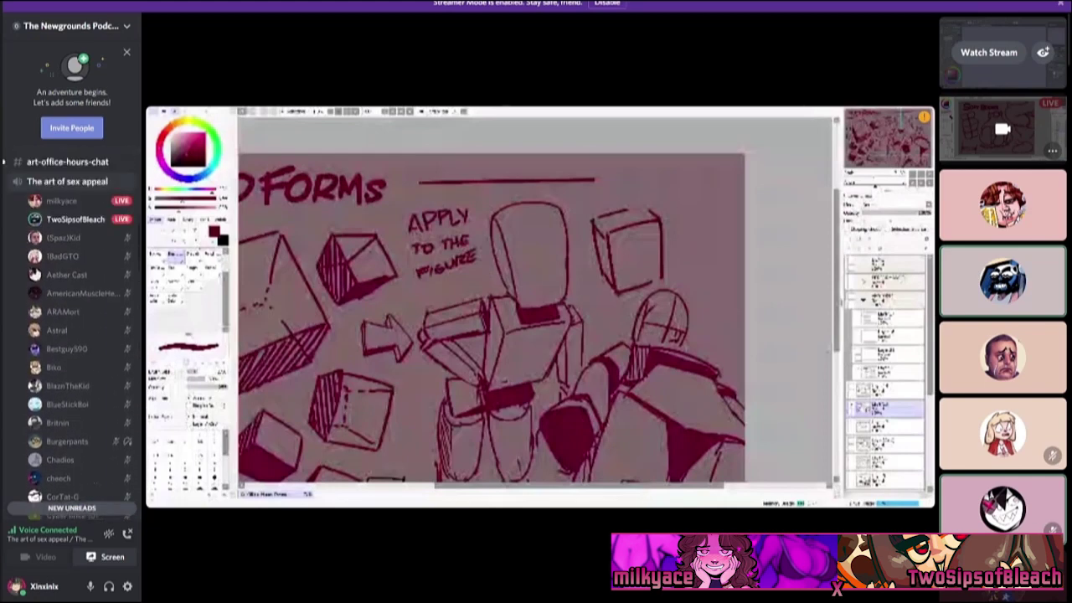
{"action": "scroll", "coordinate": [75, 431], "scroll_direction": "up", "scroll_amount": 2}
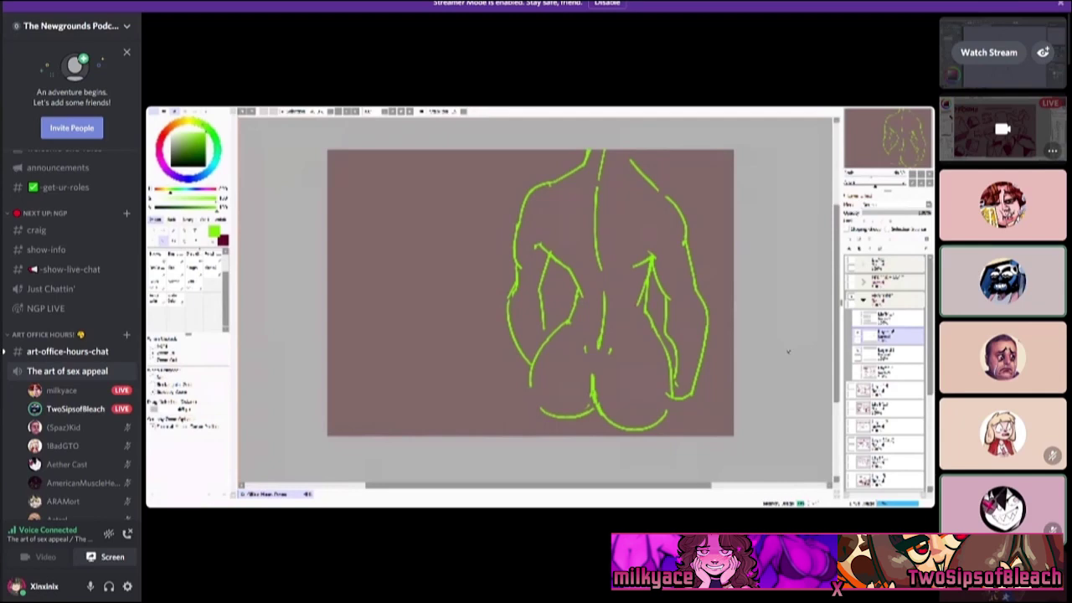
{"action": "mouse_move", "coordinate": [920, 307]}
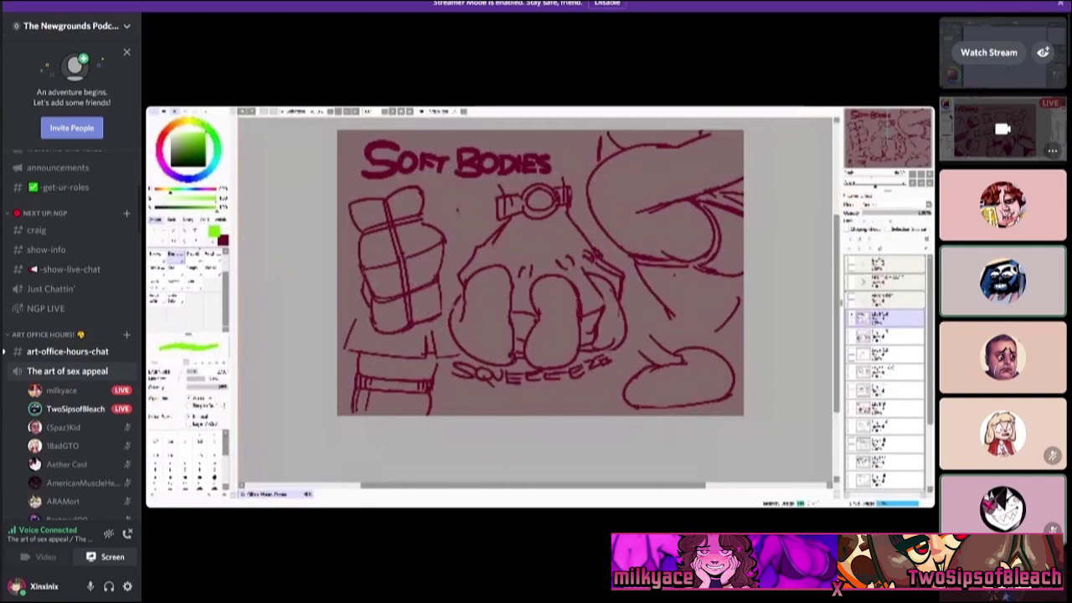
{"action": "mouse_move", "coordinate": [536, 302]}
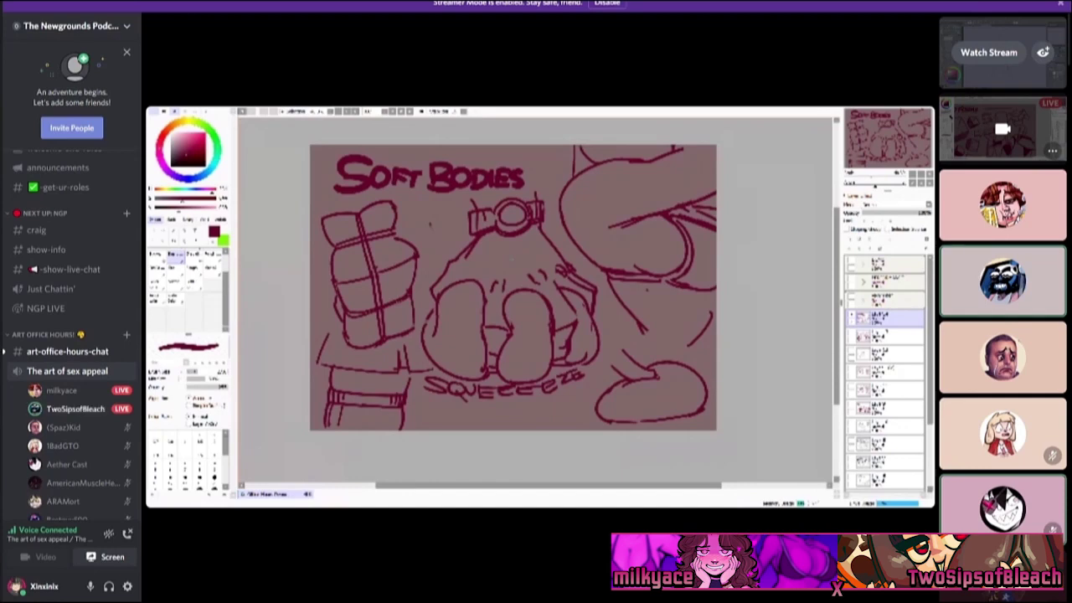
{"action": "mouse_move", "coordinate": [919, 306]}
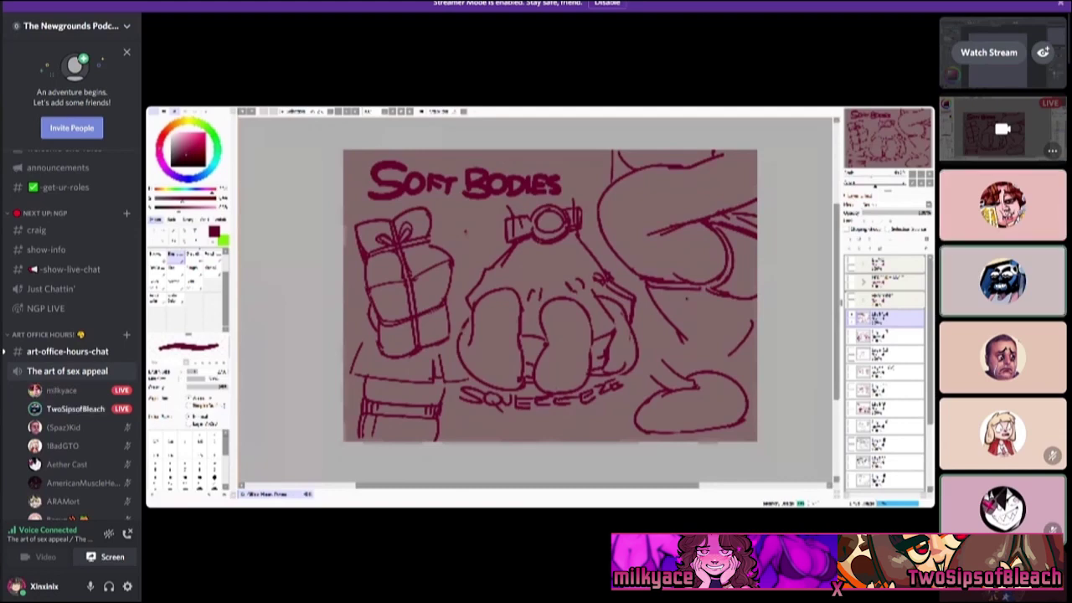
{"action": "mouse_move", "coordinate": [920, 307]}
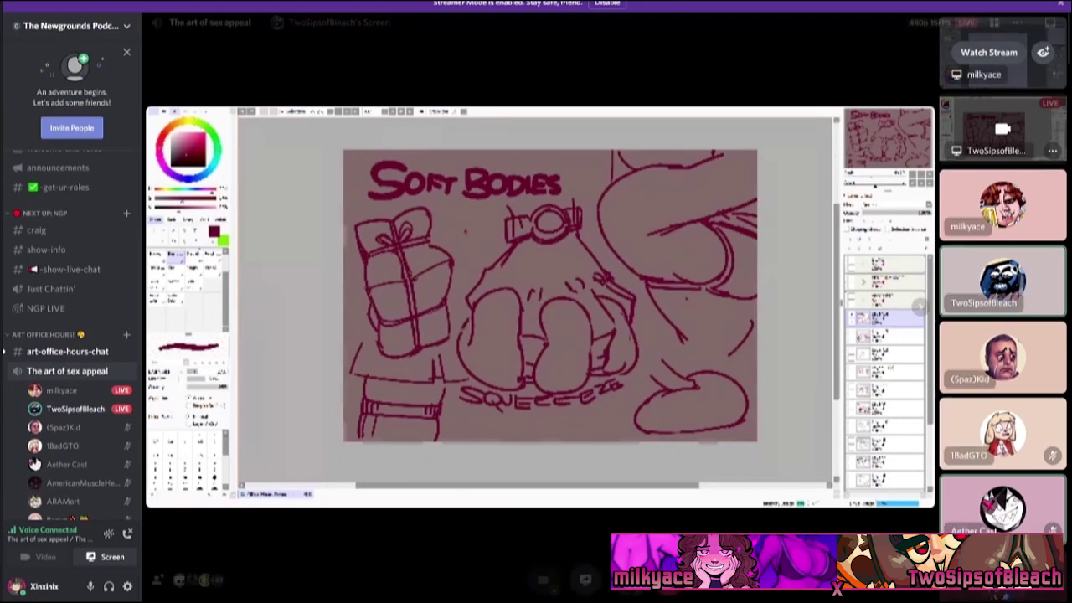
Try to switch from the second live member's screen share to the first live member's stream.
{"action": "mouse_move", "coordinate": [121, 390]}
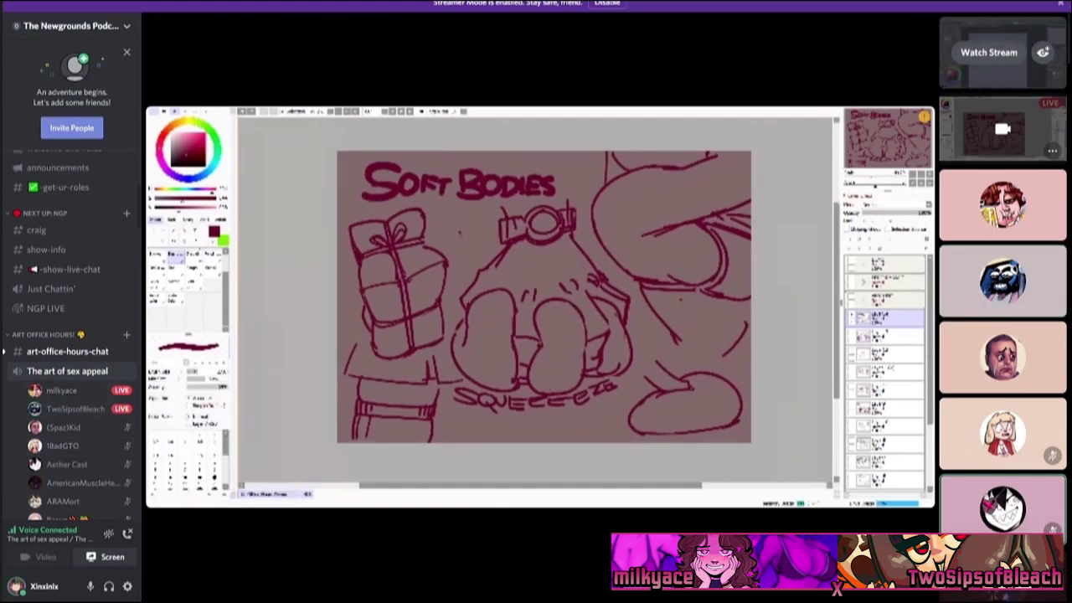
{"action": "mouse_move", "coordinate": [60, 390]}
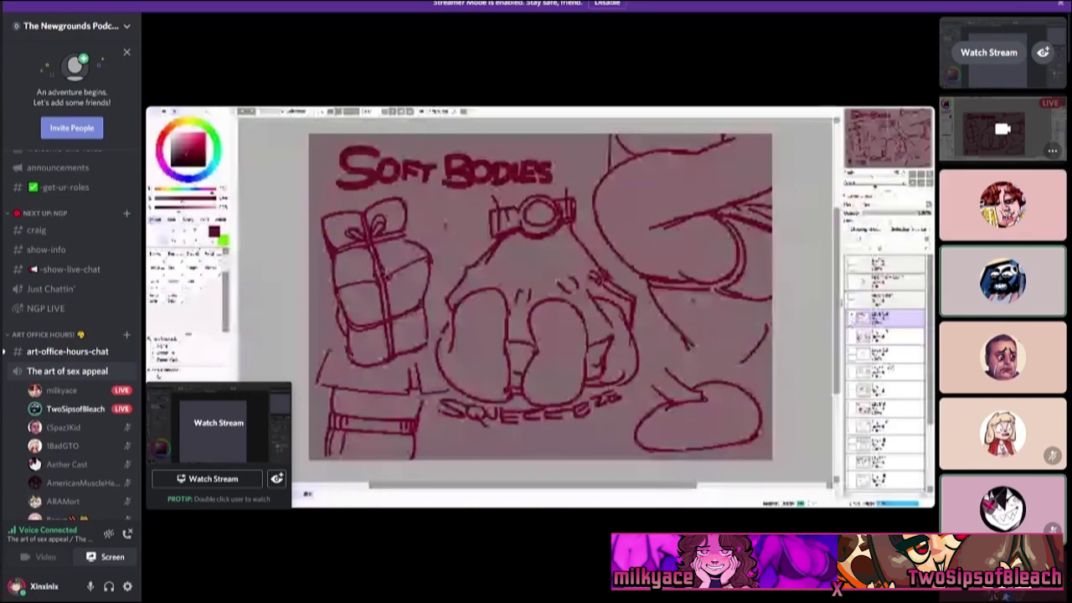
{"action": "mouse_move", "coordinate": [75, 409]}
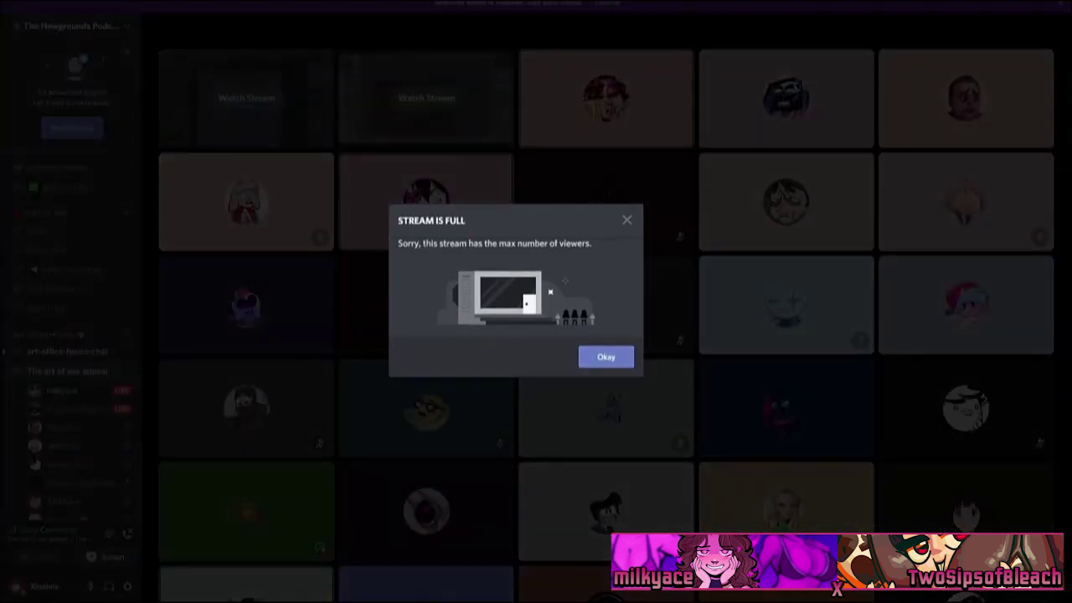
{"action": "key", "text": "Escape"}
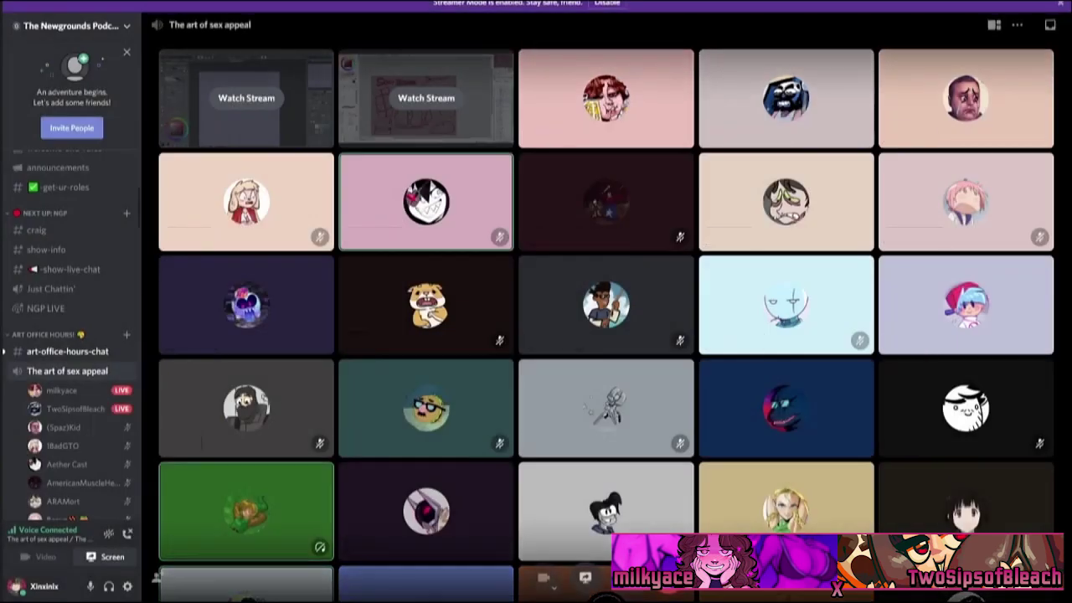
{"action": "mouse_move", "coordinate": [61, 390]}
{"action": "left_click", "coordinate": [224, 479]}
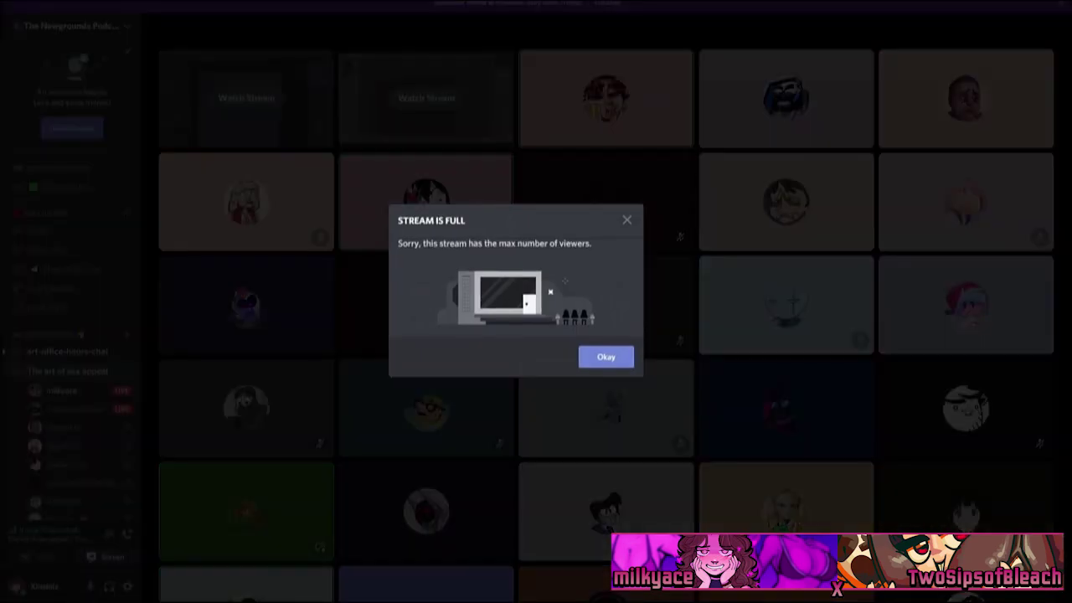
{"action": "left_click", "coordinate": [607, 358]}
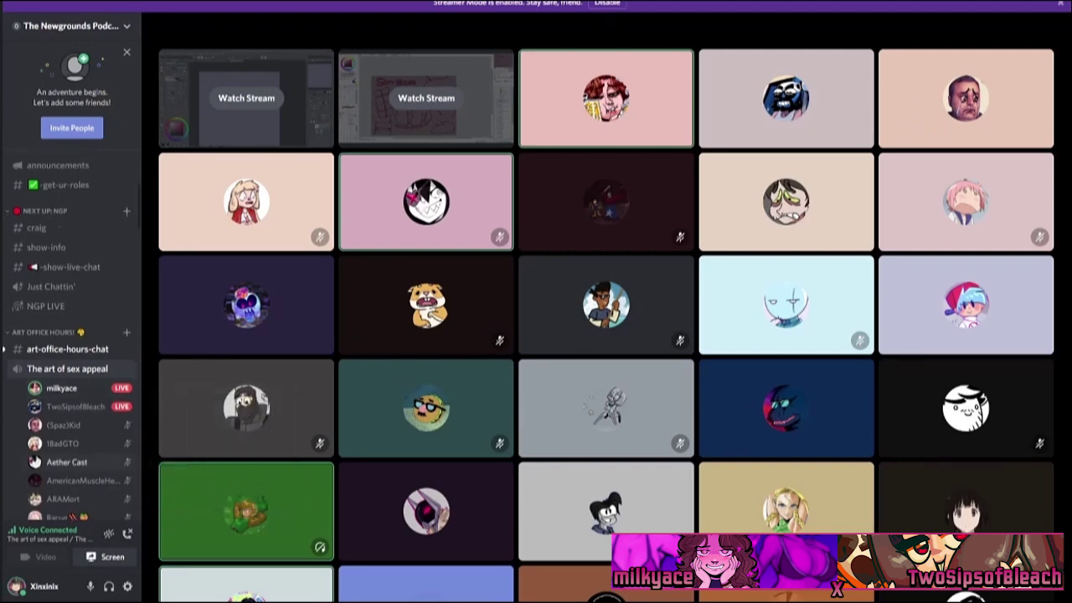
Reopen the voice channel The art of sex appeal and retry watching the first live member's stream.
{"action": "scroll", "coordinate": [71, 335], "scroll_direction": "up", "scroll_amount": 2}
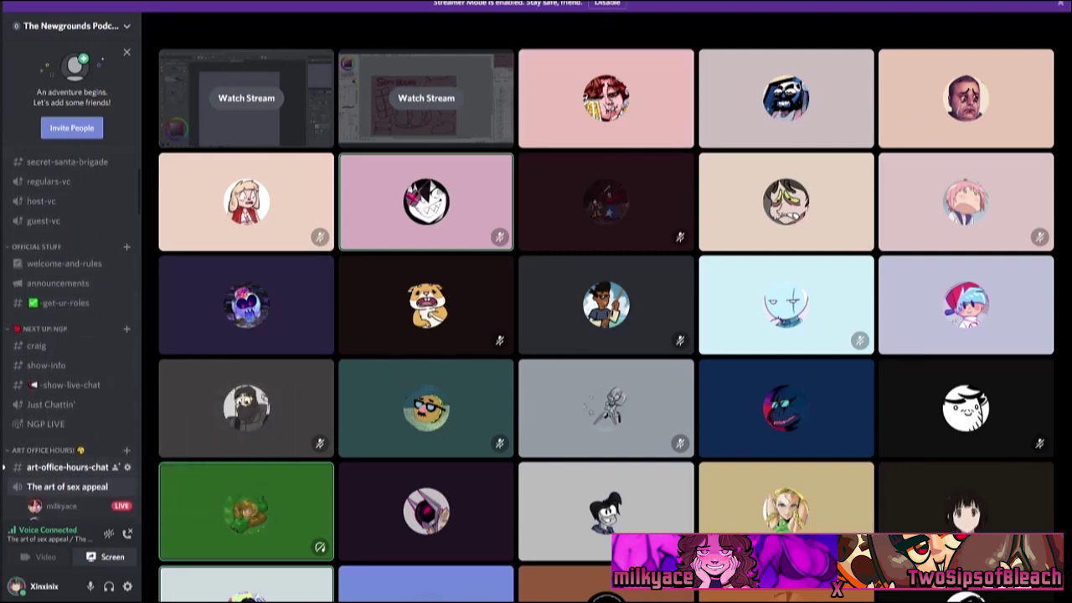
{"action": "left_click", "coordinate": [67, 467]}
{"action": "left_click", "coordinate": [67, 486]}
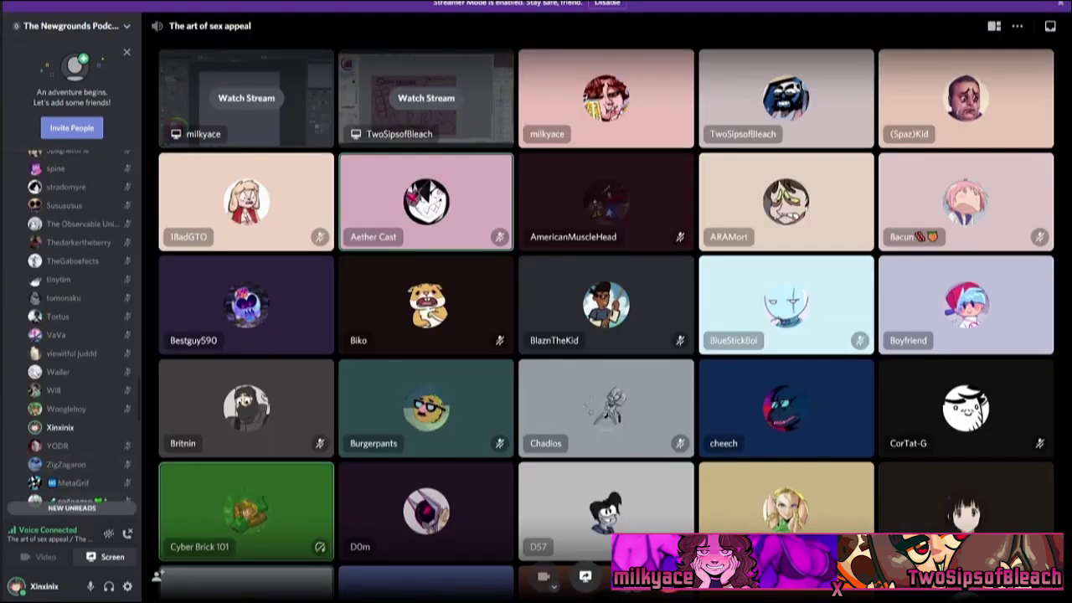
{"action": "scroll", "coordinate": [71, 335], "scroll_direction": "up", "scroll_amount": 10}
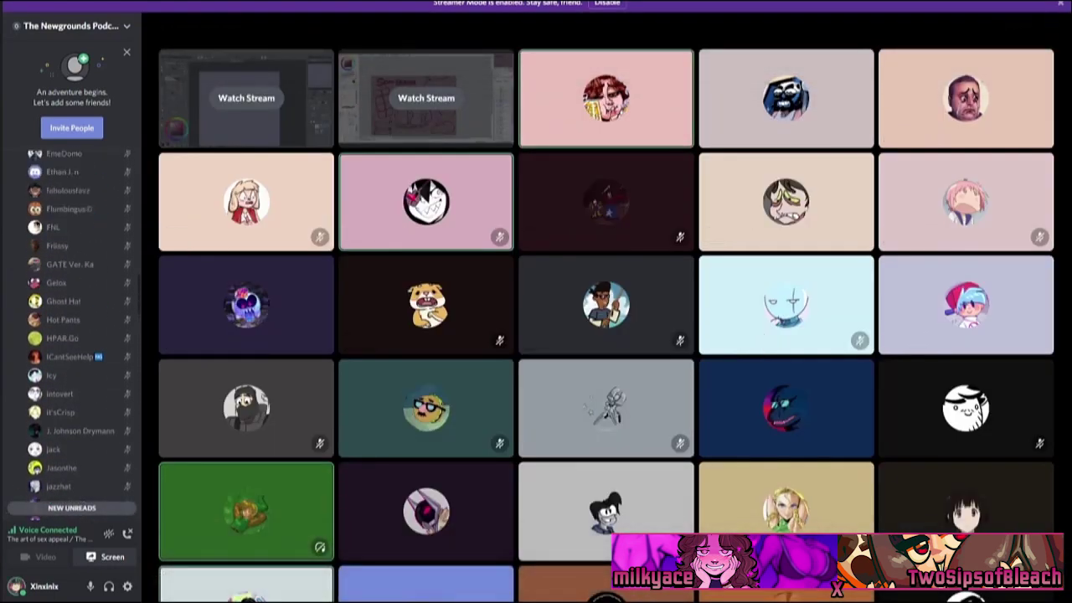
{"action": "scroll", "coordinate": [71, 335], "scroll_direction": "up", "scroll_amount": 10}
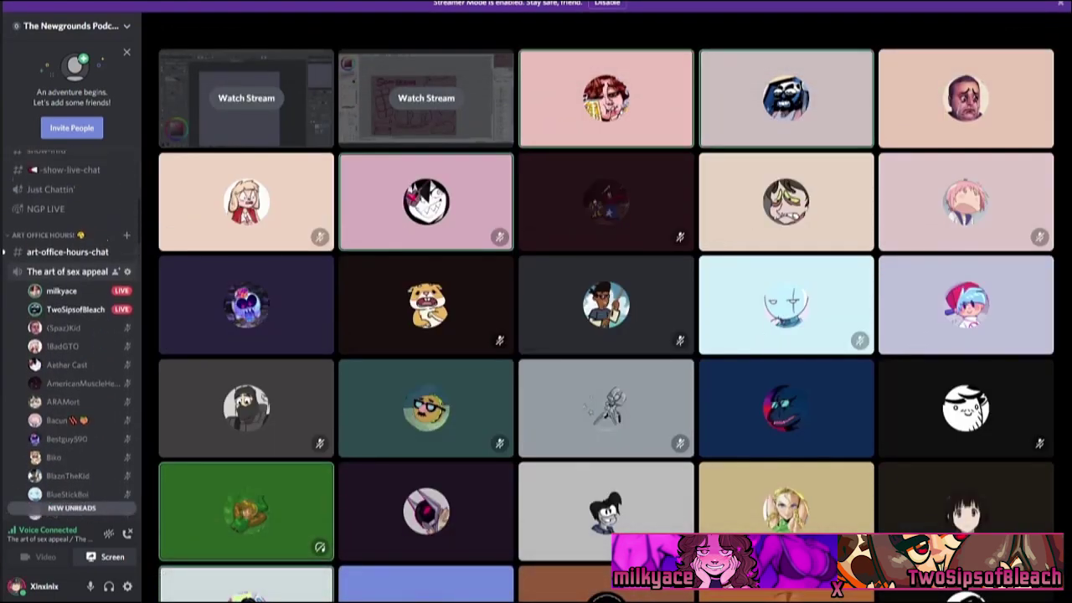
{"action": "scroll", "coordinate": [63, 452], "scroll_direction": "up", "scroll_amount": 4}
{"action": "mouse_move", "coordinate": [62, 452]}
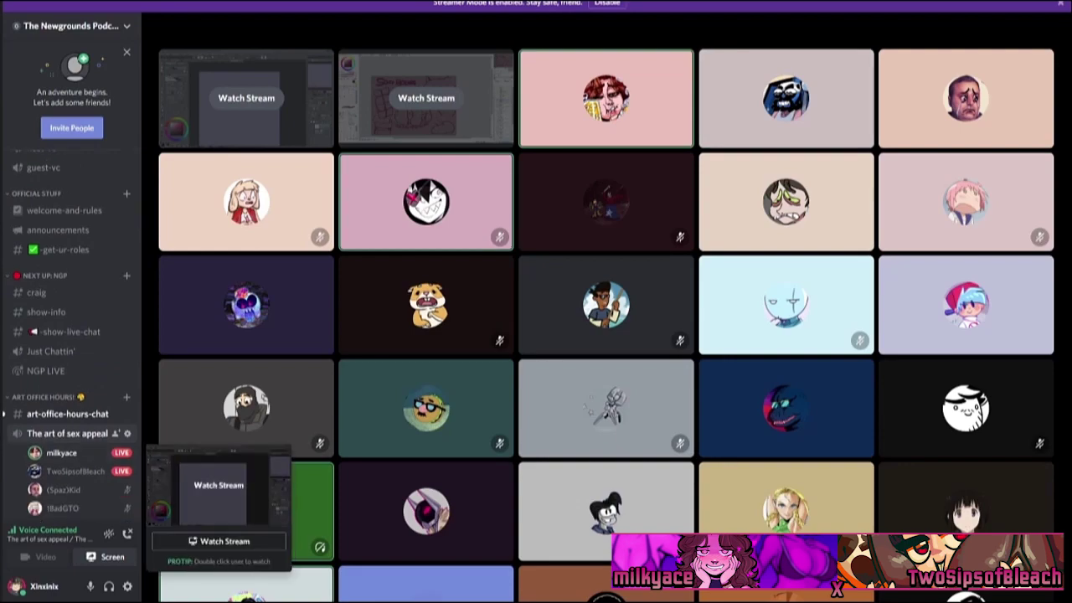
{"action": "left_click", "coordinate": [224, 541]}
{"action": "key", "text": "Escape"}
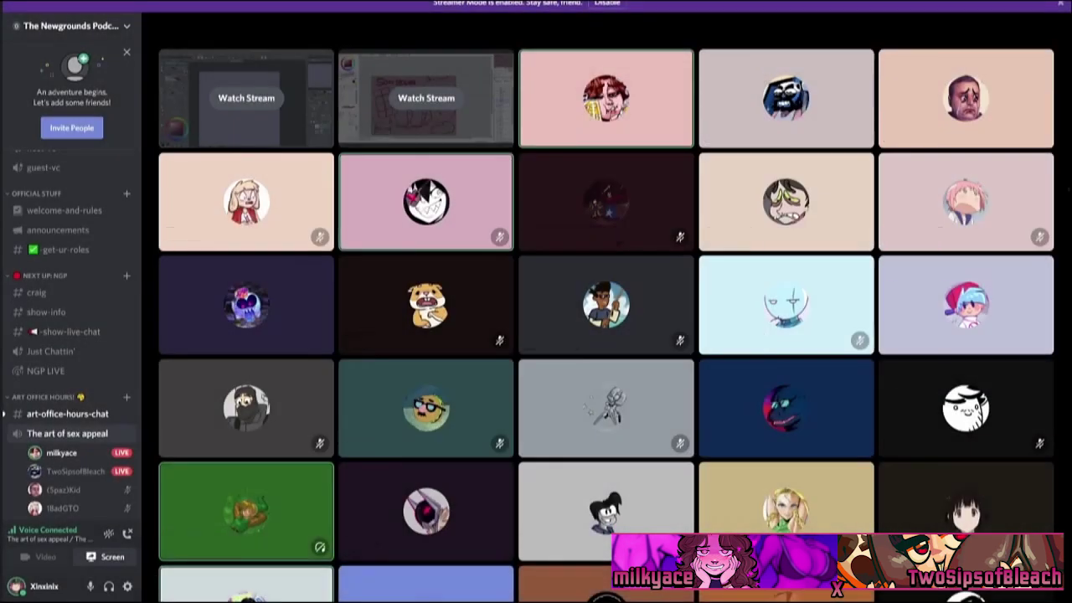
Look over the participant tiles in the grid of the voice channel The art of sex appeal.
{"action": "scroll", "coordinate": [610, 312], "scroll_direction": "down", "scroll_amount": 10}
{"action": "scroll", "coordinate": [606, 307], "scroll_direction": "down", "scroll_amount": 4}
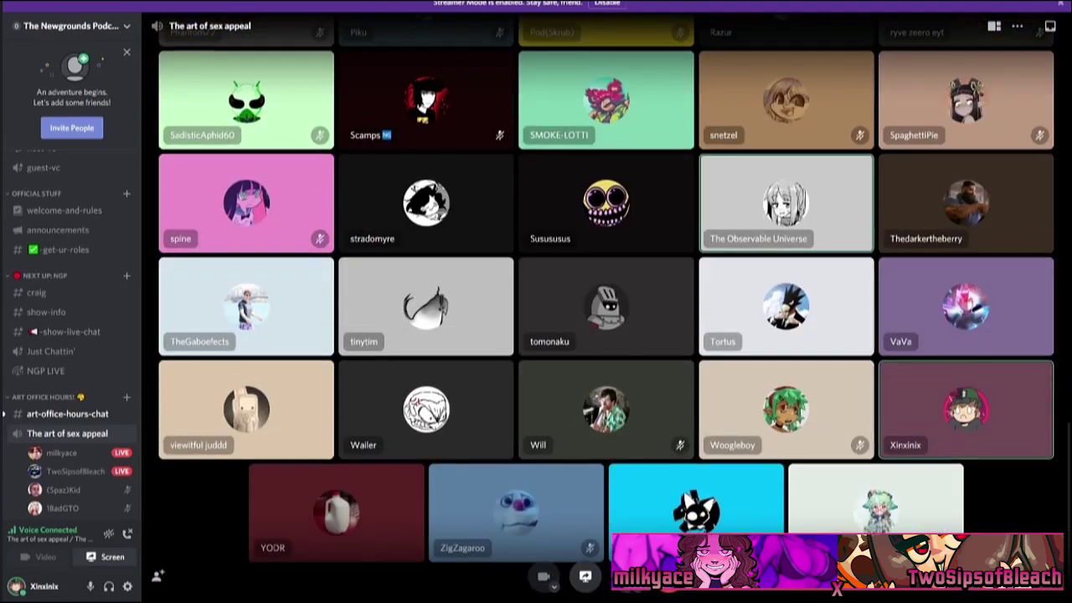
{"action": "scroll", "coordinate": [606, 306], "scroll_direction": "up", "scroll_amount": 12}
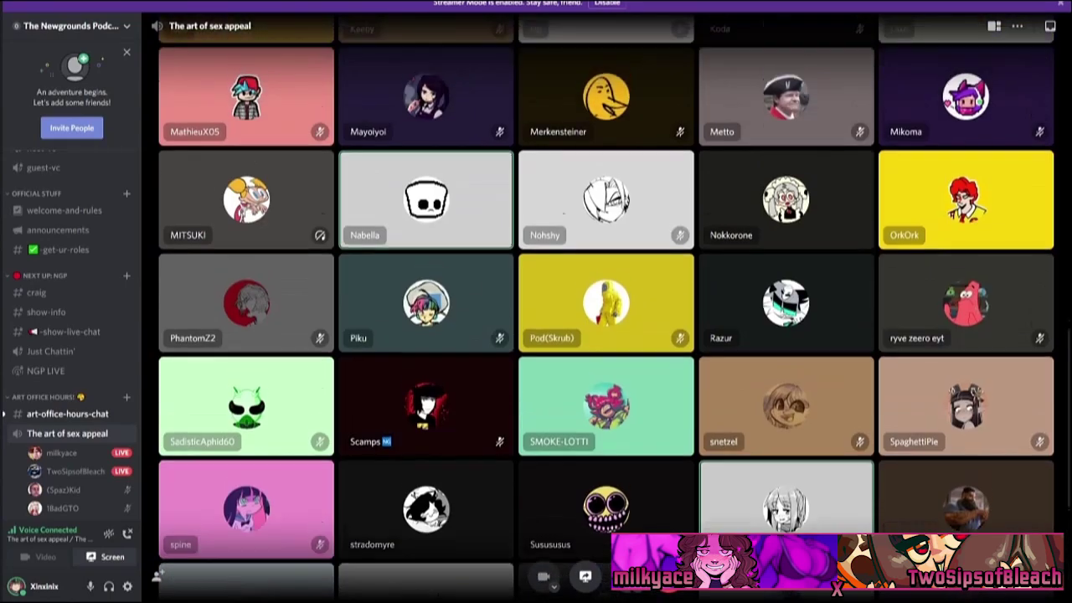
{"action": "scroll", "coordinate": [606, 307], "scroll_direction": "down", "scroll_amount": 10}
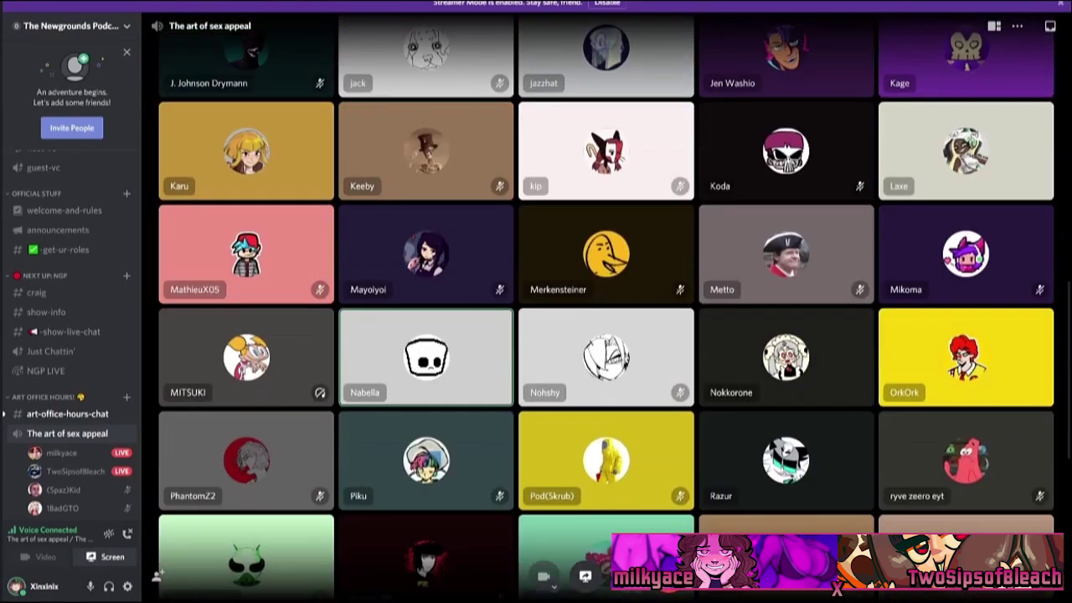
{"action": "scroll", "coordinate": [606, 307], "scroll_direction": "up", "scroll_amount": 4}
{"action": "scroll", "coordinate": [606, 307], "scroll_direction": "down", "scroll_amount": 3}
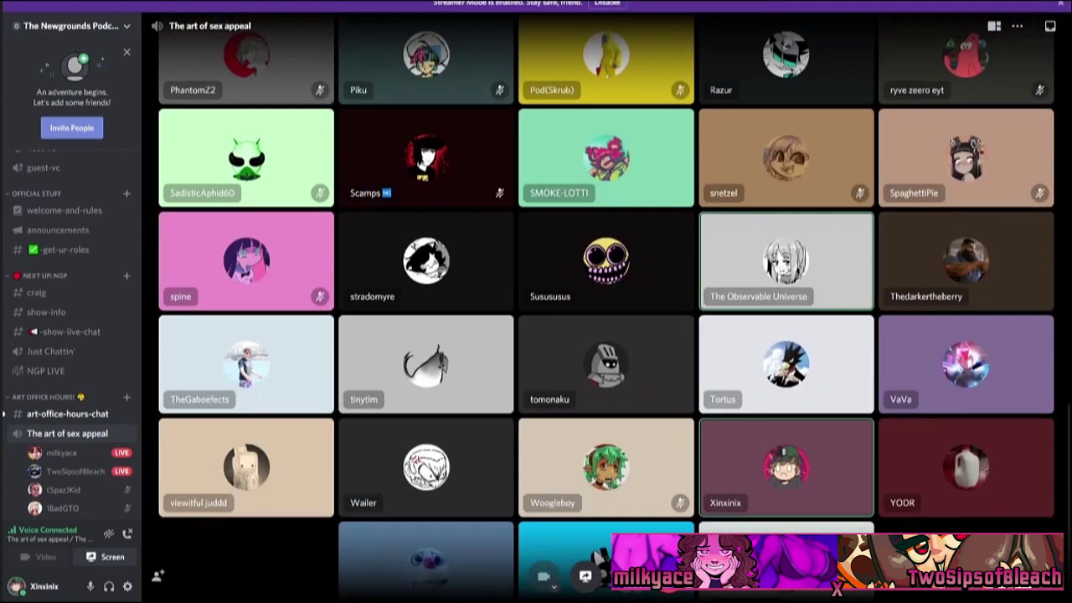
{"action": "scroll", "coordinate": [606, 307], "scroll_direction": "up", "scroll_amount": 1}
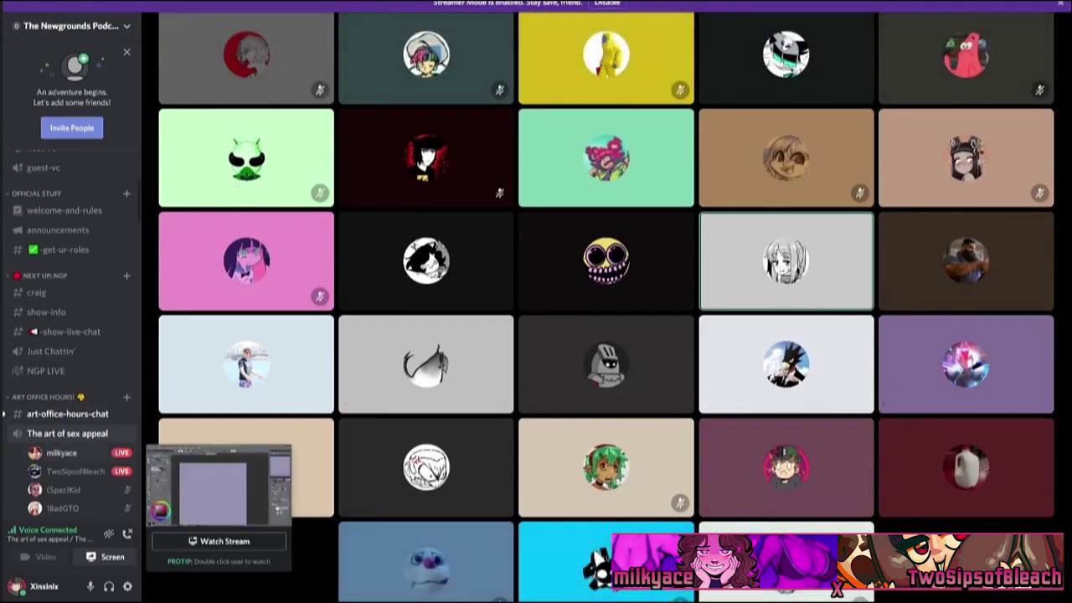
Try once more to watch the first live member's stream and look down the voice channel's member list.
{"action": "left_click", "coordinate": [226, 540]}
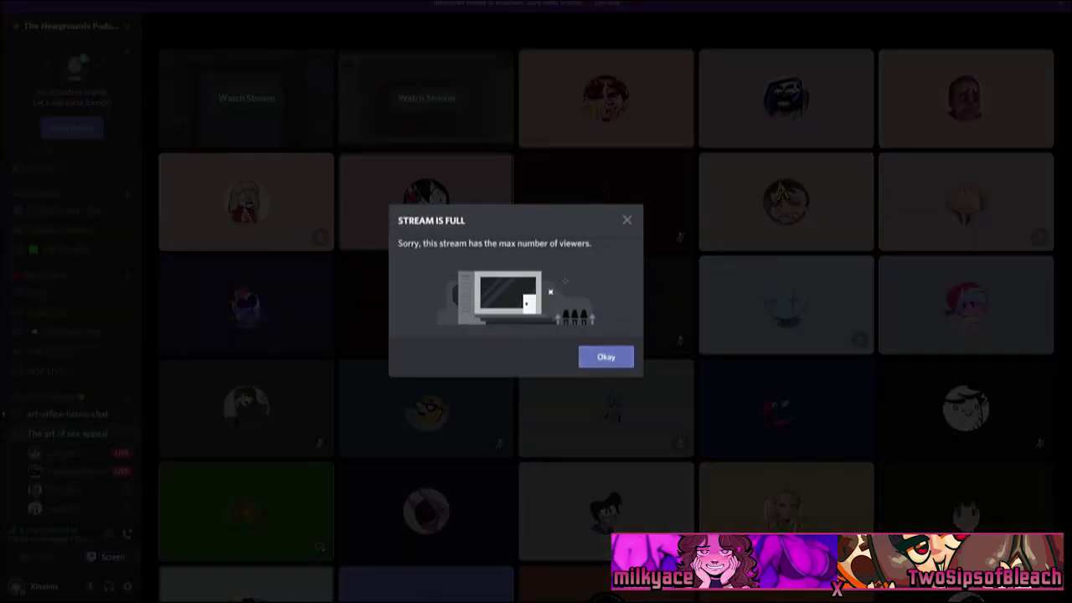
{"action": "left_click", "coordinate": [605, 357]}
{"action": "scroll", "coordinate": [76, 335], "scroll_direction": "down", "scroll_amount": 5}
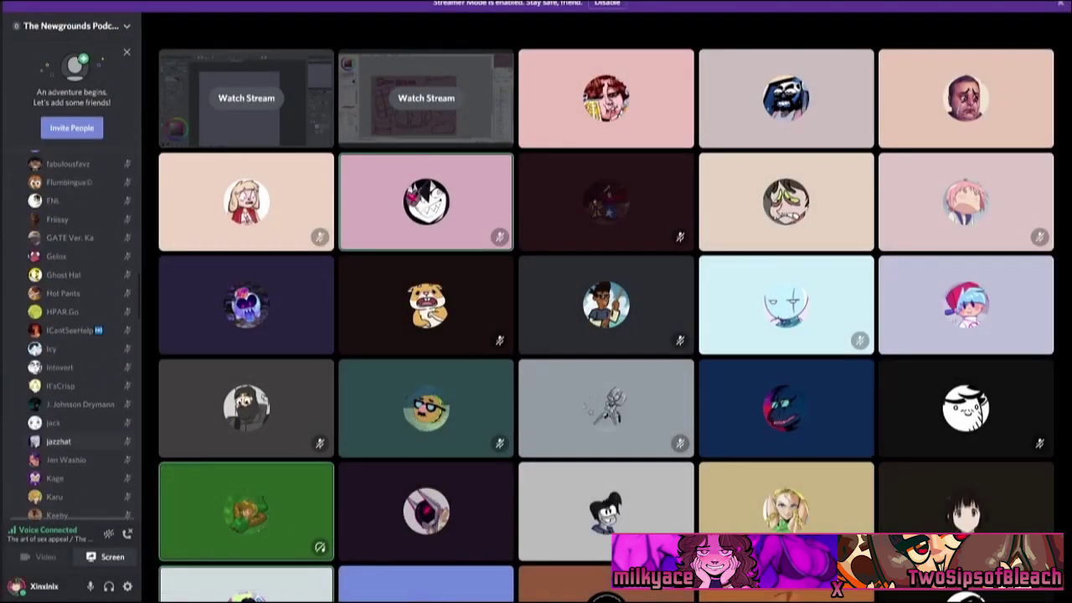
Try to watch the first live member's stream from its tile in the voice channel grid.
{"action": "scroll", "coordinate": [75, 335], "scroll_direction": "up", "scroll_amount": 3}
{"action": "scroll", "coordinate": [72, 335], "scroll_direction": "up", "scroll_amount": 4}
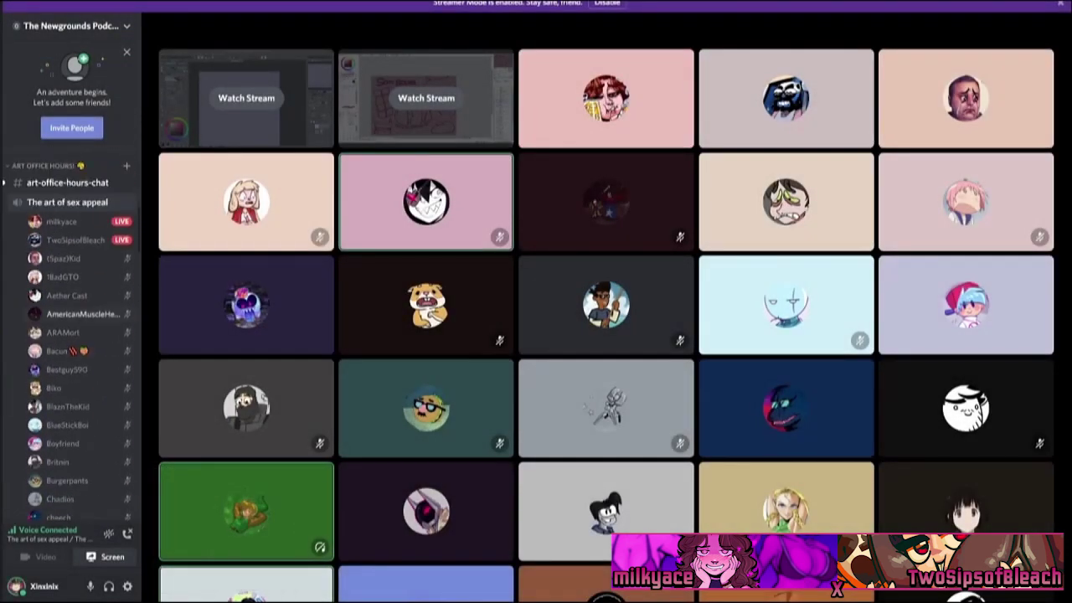
{"action": "mouse_move", "coordinate": [156, 576]}
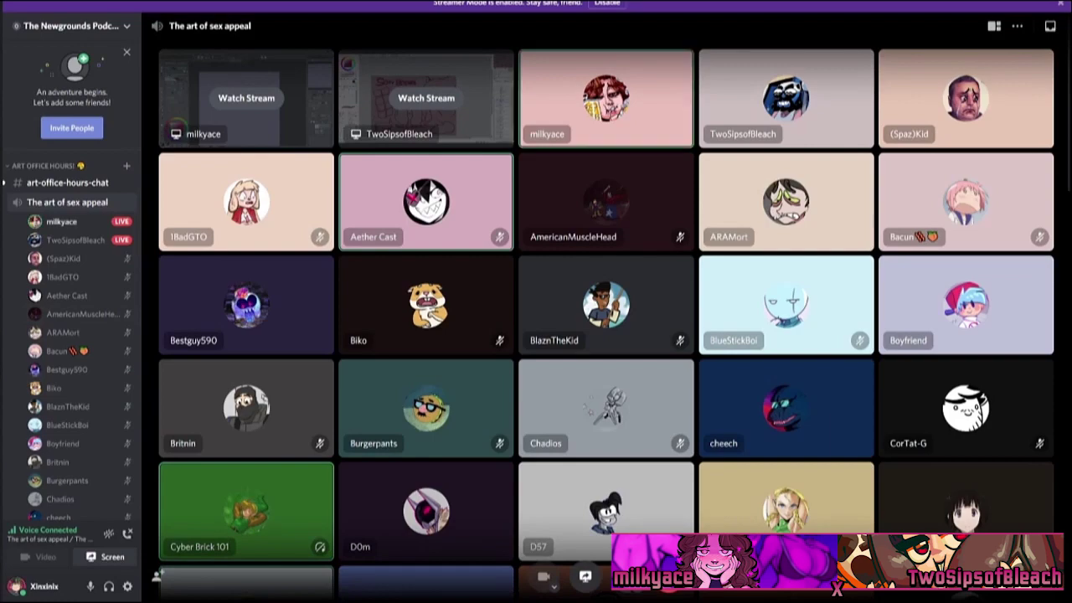
{"action": "left_click", "coordinate": [246, 98]}
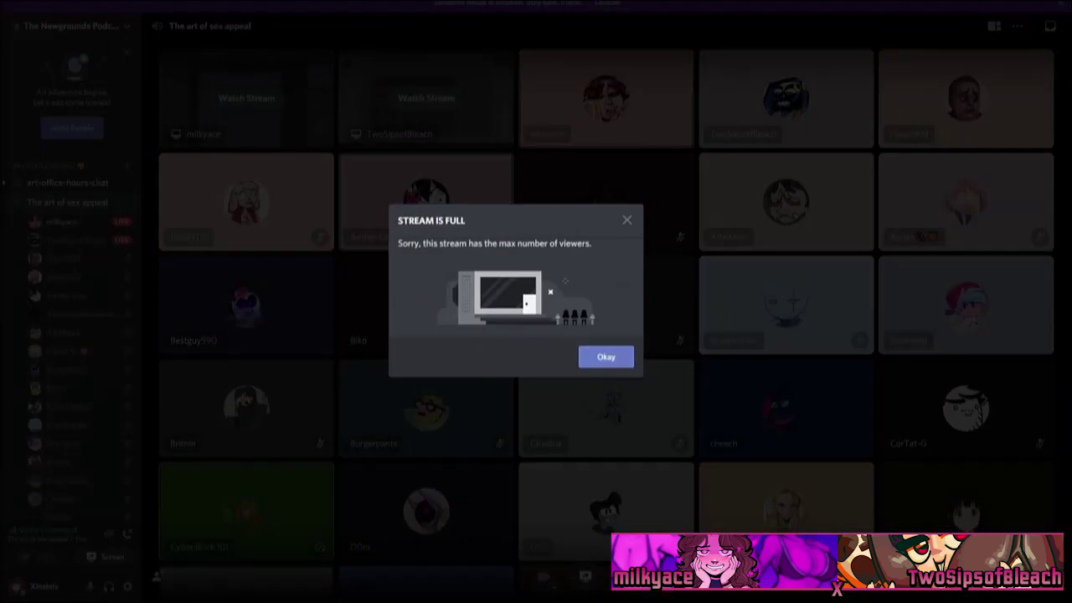
{"action": "key", "text": "Escape"}
Look over the participant tiles of the voice channel and open art-office-hours-chat.
{"action": "scroll", "coordinate": [156, 576], "scroll_direction": "down", "scroll_amount": 1}
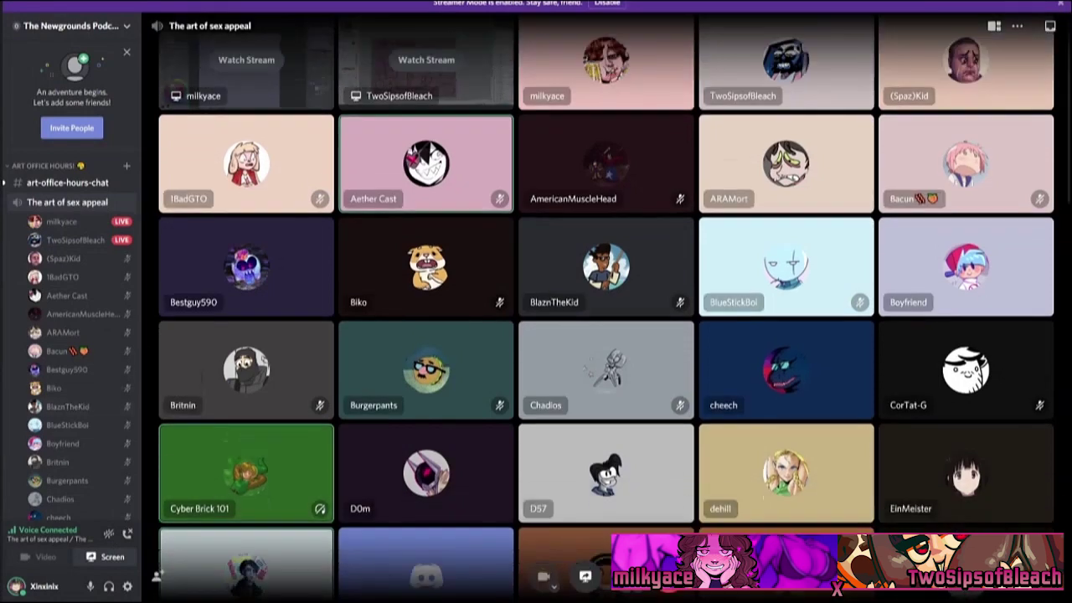
{"action": "scroll", "coordinate": [155, 576], "scroll_direction": "down", "scroll_amount": 2}
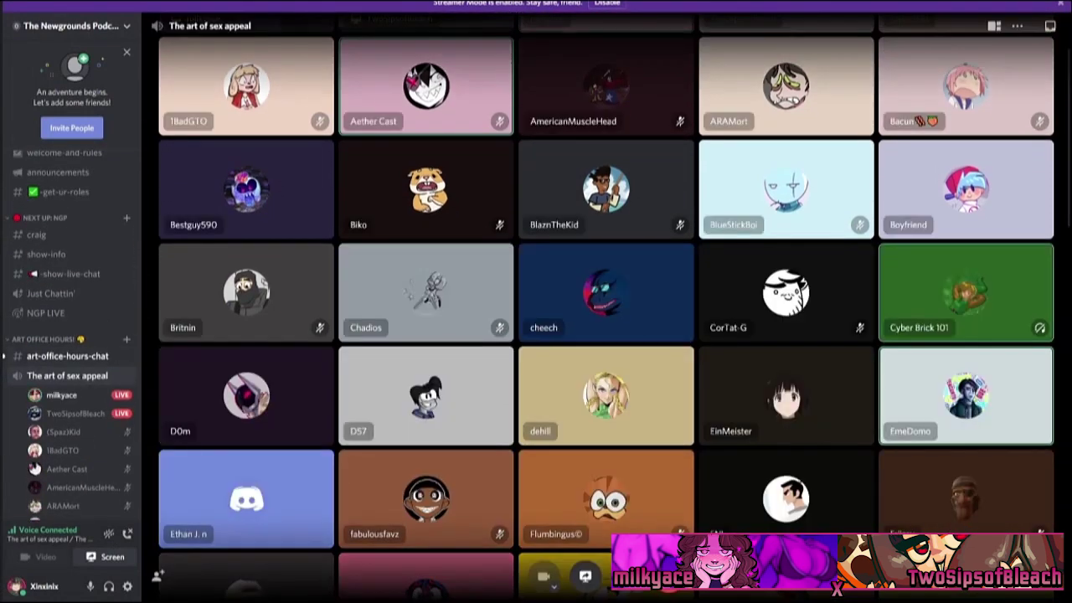
{"action": "scroll", "coordinate": [156, 576], "scroll_direction": "up", "scroll_amount": 3}
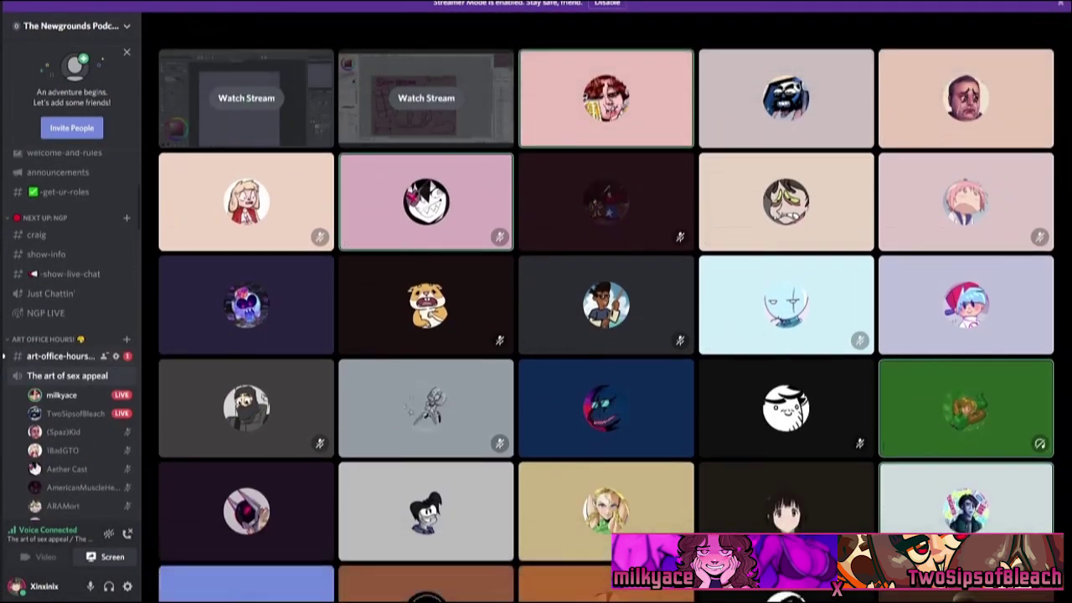
{"action": "left_click", "coordinate": [67, 355]}
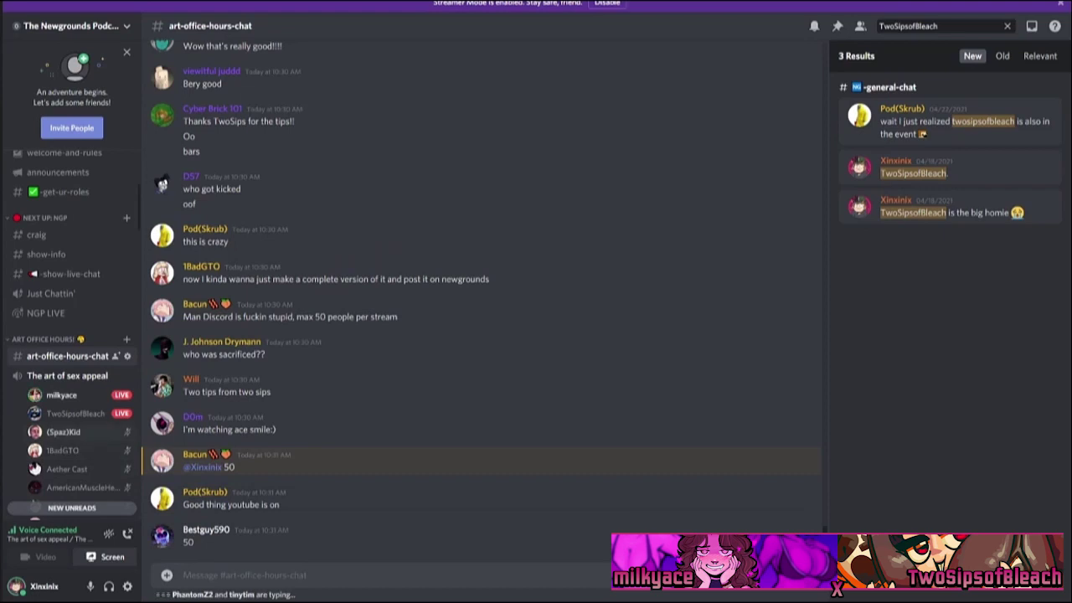
Try to join the first live member's stream from its preview in the voice channel's member list.
{"action": "mouse_move", "coordinate": [61, 394]}
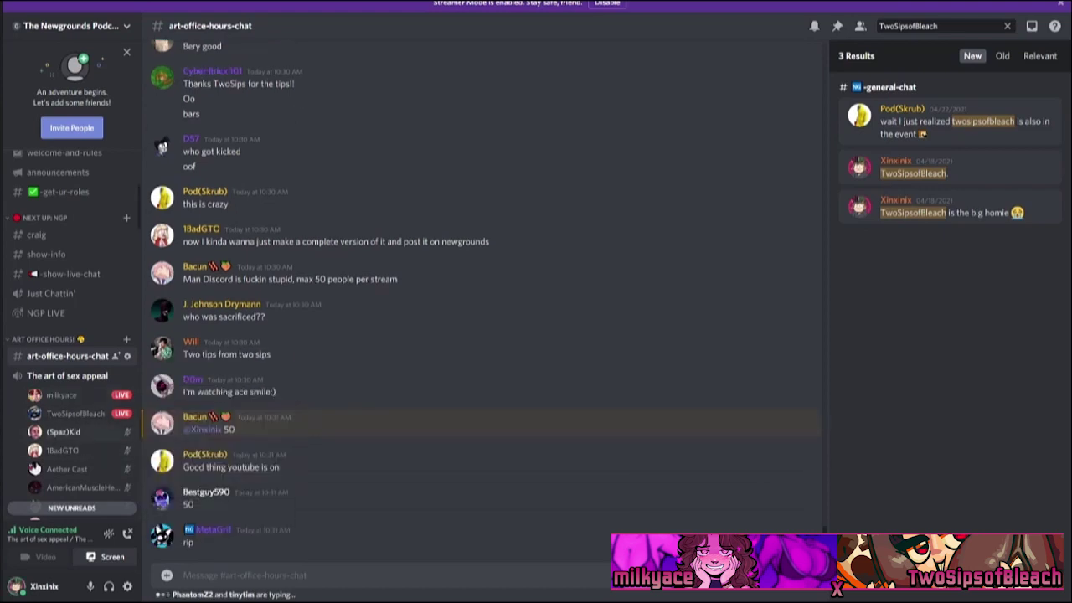
{"action": "left_click", "coordinate": [215, 426]}
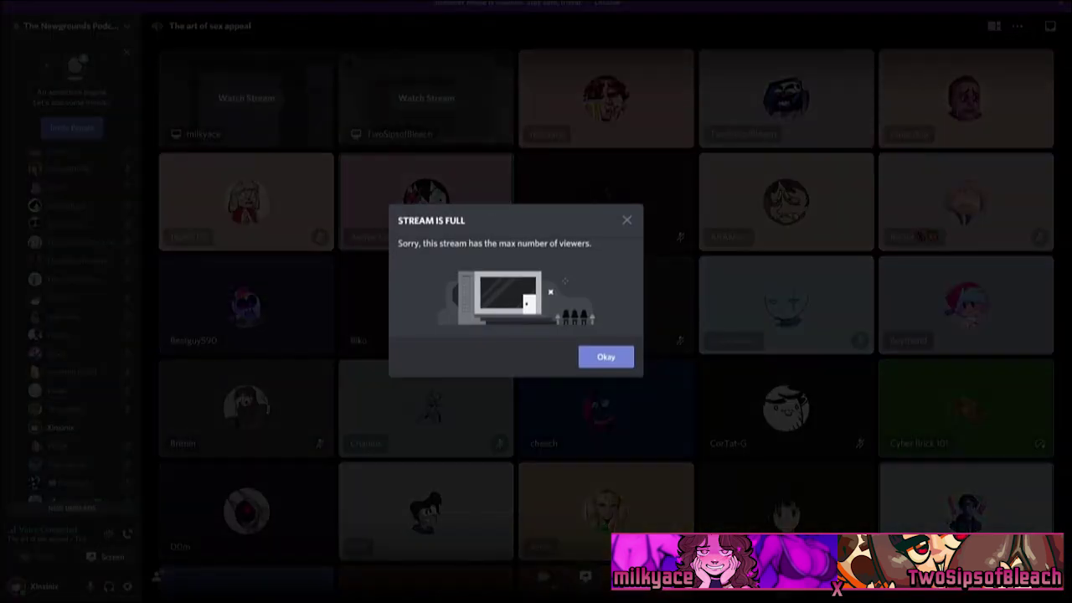
{"action": "key", "text": "Escape"}
Find the server-muted, deafened member in the voice channel The art of sex appeal and disconnect them from it.
{"action": "scroll", "coordinate": [606, 318], "scroll_direction": "down", "scroll_amount": 4}
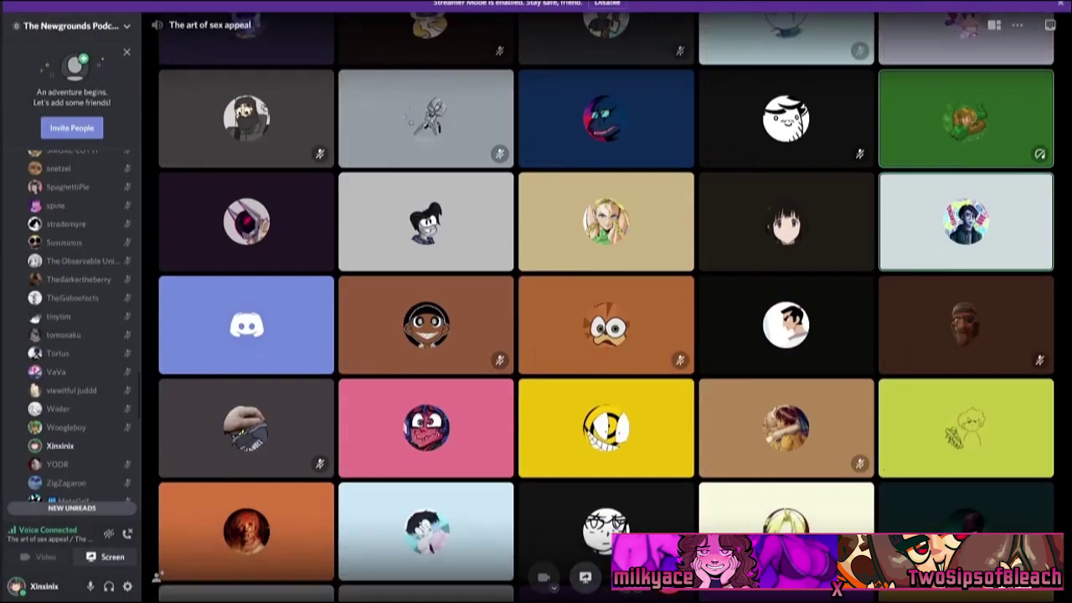
{"action": "scroll", "coordinate": [71, 334], "scroll_direction": "up", "scroll_amount": 4}
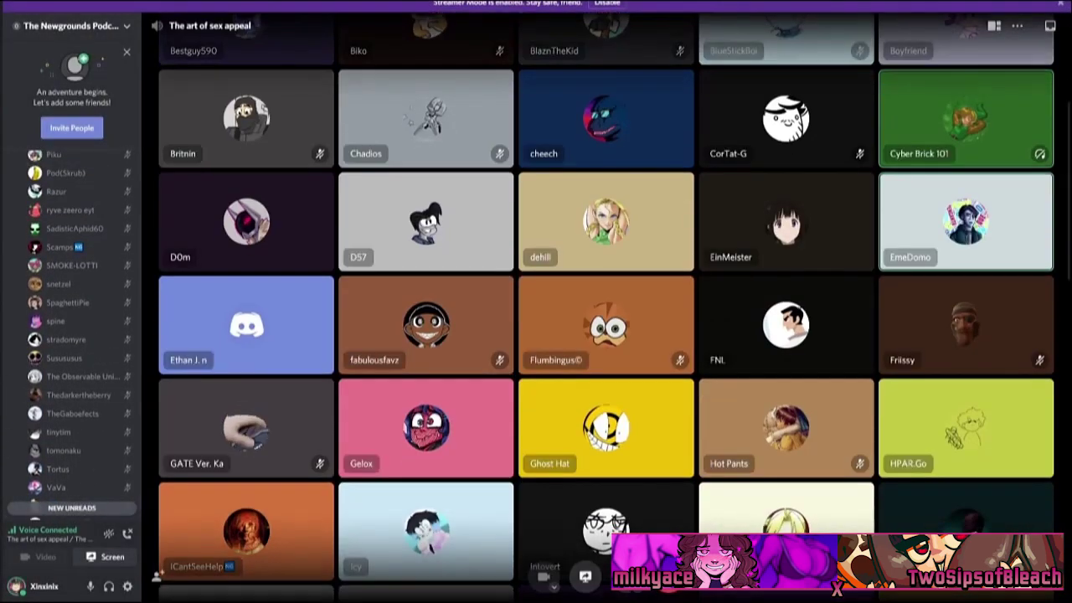
{"action": "scroll", "coordinate": [606, 309], "scroll_direction": "up", "scroll_amount": 2}
{"action": "scroll", "coordinate": [71, 335], "scroll_direction": "up", "scroll_amount": 10}
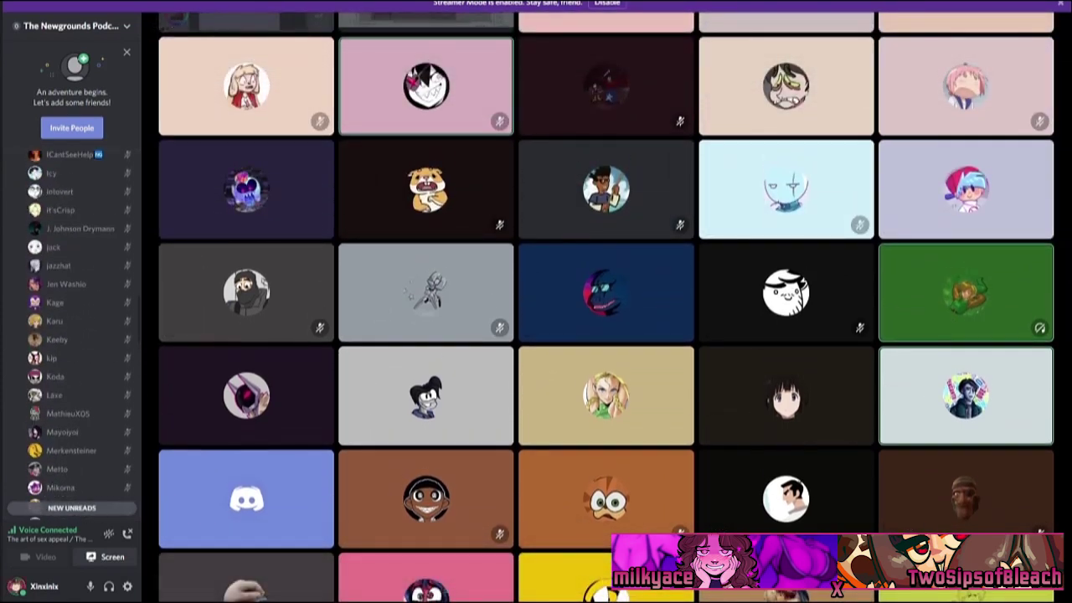
{"action": "scroll", "coordinate": [71, 334], "scroll_direction": "up", "scroll_amount": 10}
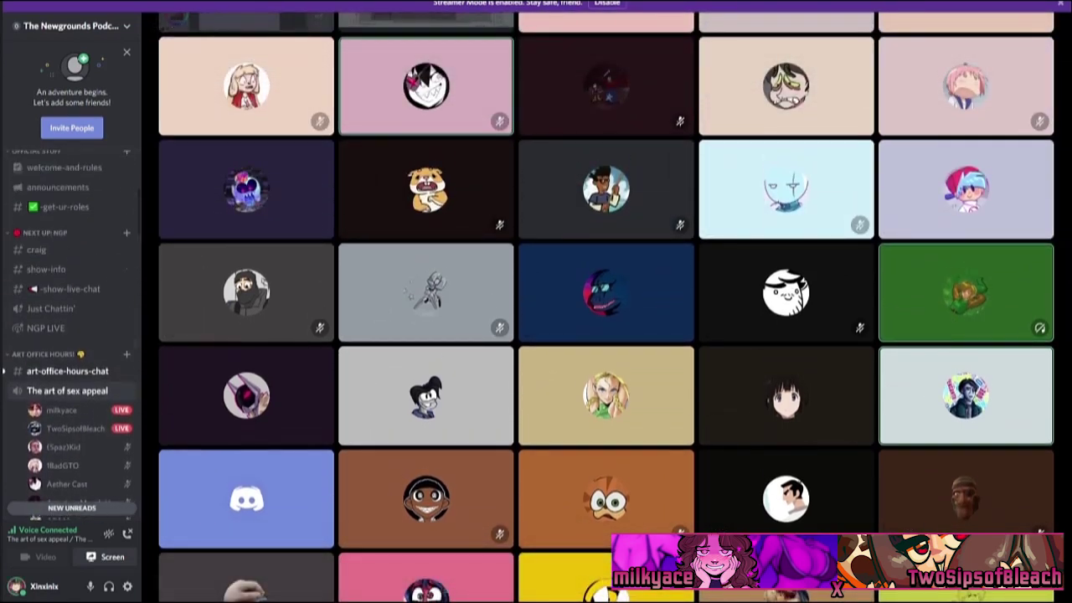
{"action": "scroll", "coordinate": [71, 335], "scroll_direction": "down", "scroll_amount": 5}
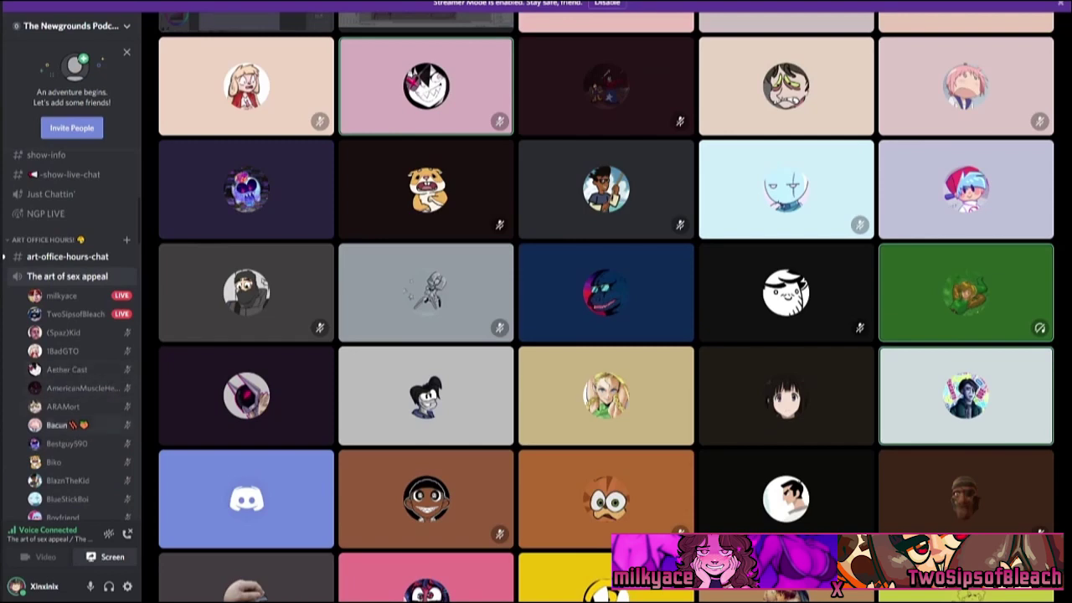
{"action": "scroll", "coordinate": [71, 335], "scroll_direction": "down", "scroll_amount": 5}
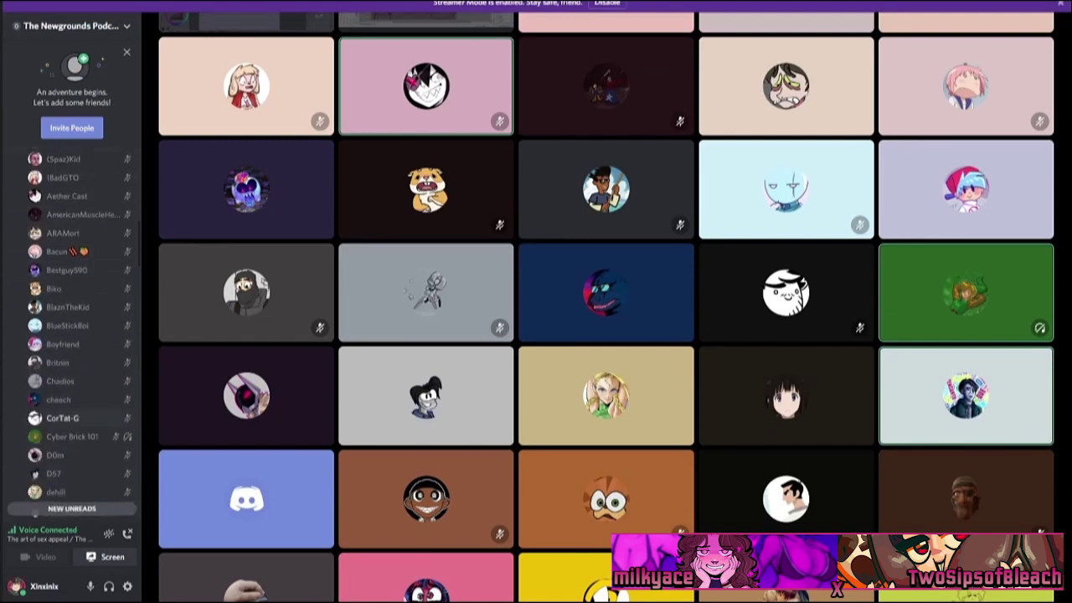
{"action": "right_click", "coordinate": [75, 436]}
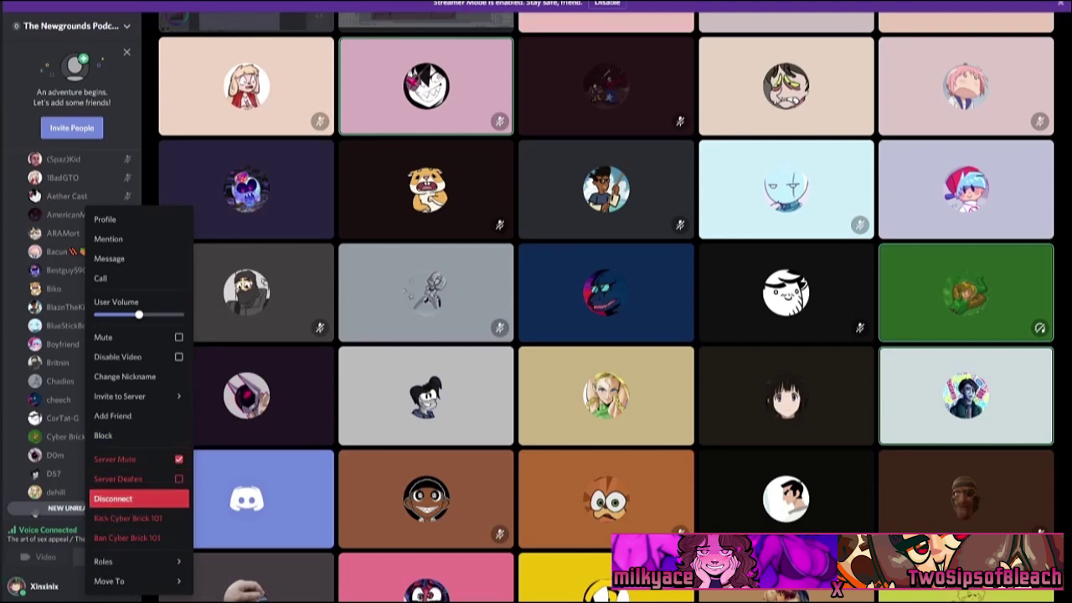
{"action": "left_click", "coordinate": [113, 498]}
Watch the first live member's stream from the member list of The art of sex appeal.
{"action": "scroll", "coordinate": [71, 335], "scroll_direction": "up", "scroll_amount": 5}
{"action": "mouse_move", "coordinate": [61, 296]}
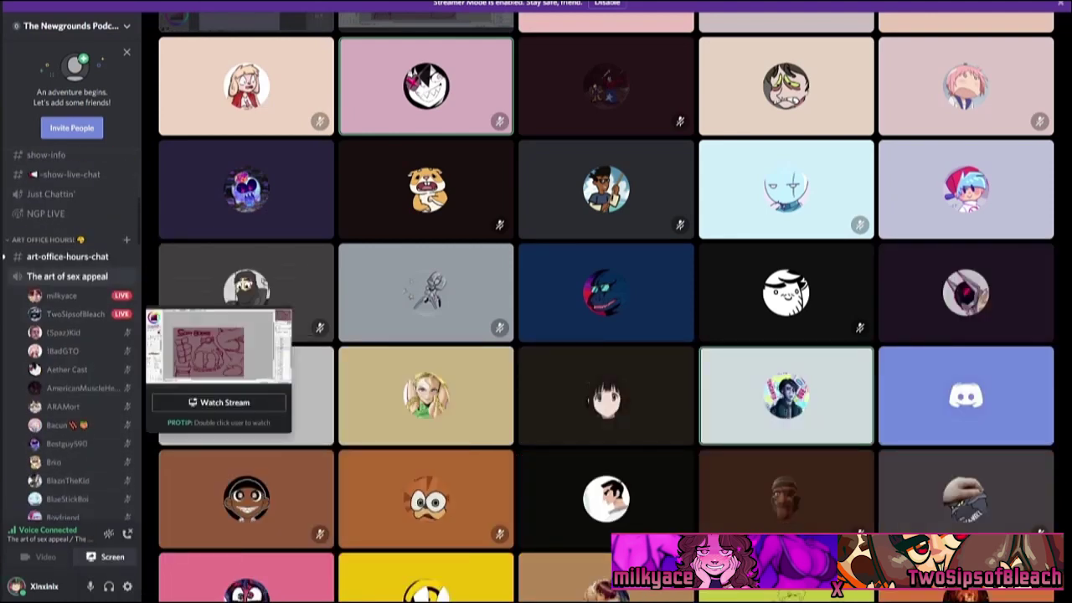
{"action": "left_click", "coordinate": [220, 378]}
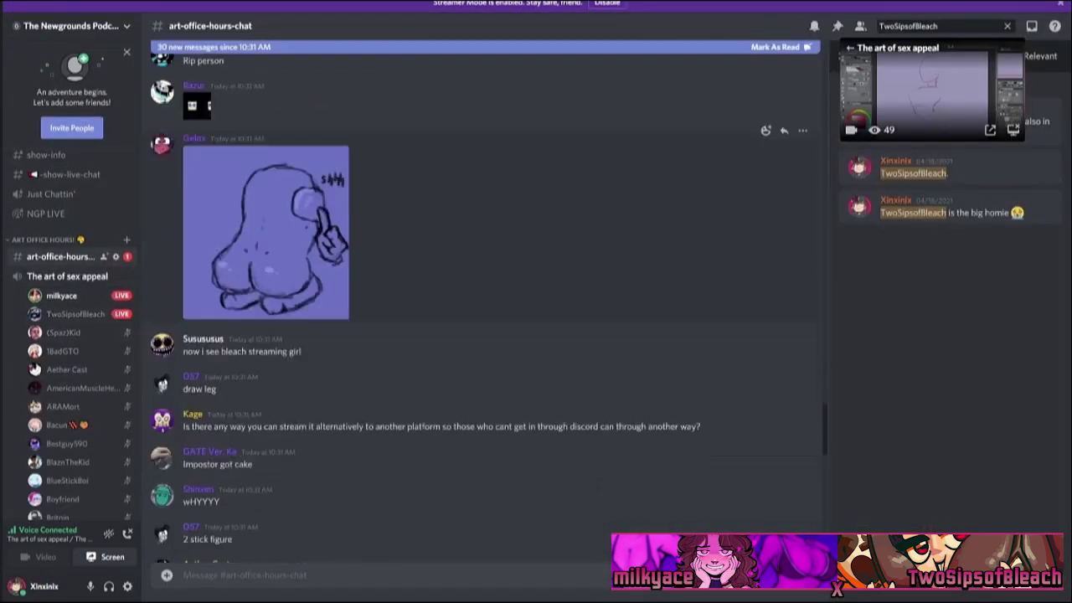
Catch up on the newest messages in art-office-hours-chat and return to the first live member's full-size screen share.
{"action": "scroll", "coordinate": [485, 302], "scroll_direction": "down", "scroll_amount": 15}
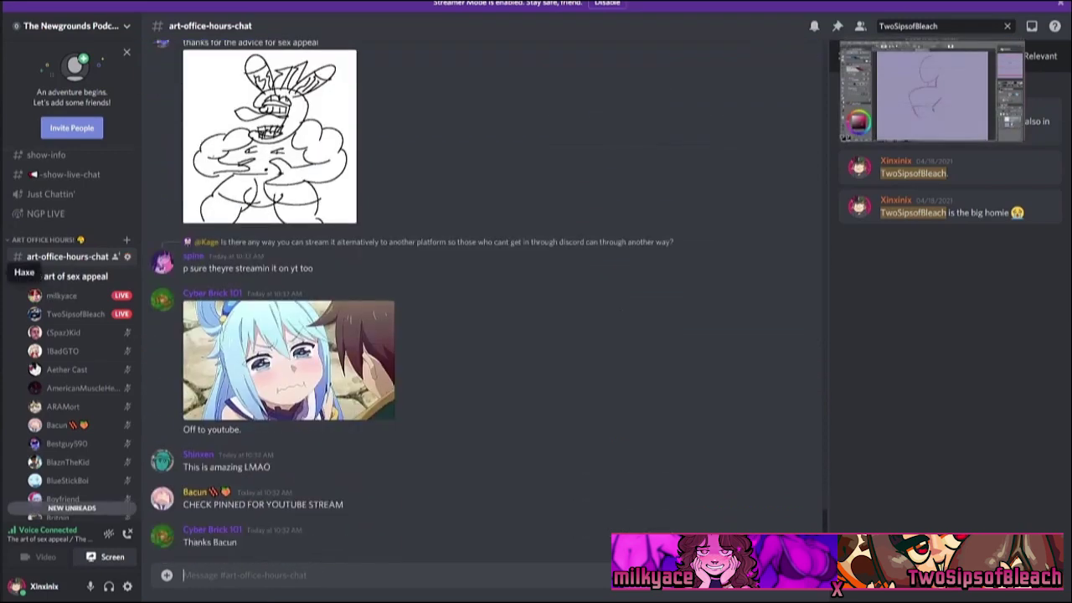
{"action": "mouse_move", "coordinate": [75, 313]}
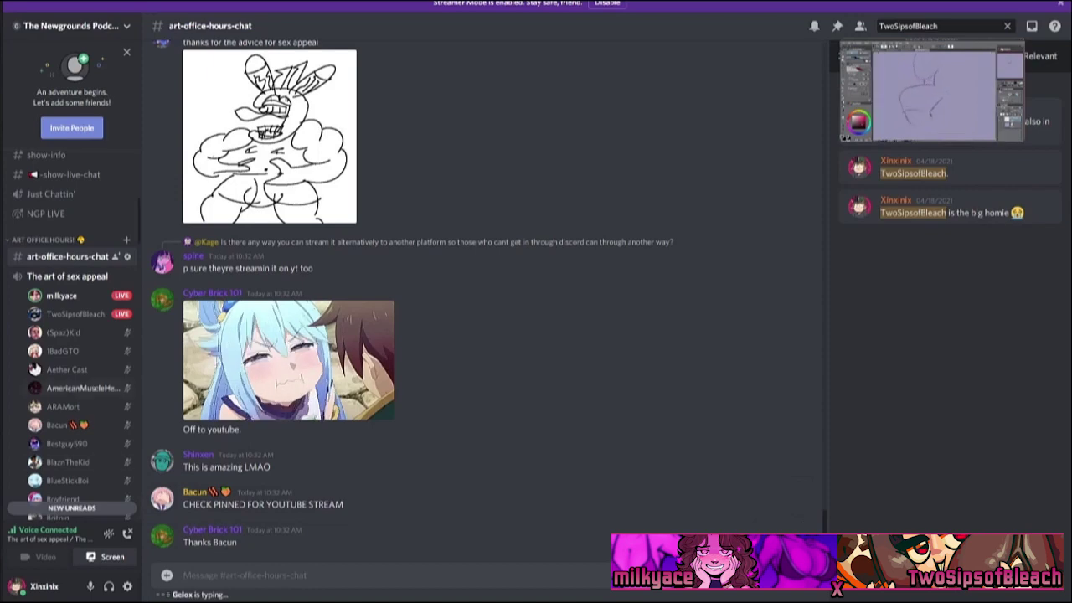
{"action": "mouse_move", "coordinate": [61, 295]}
{"action": "left_click", "coordinate": [214, 398]}
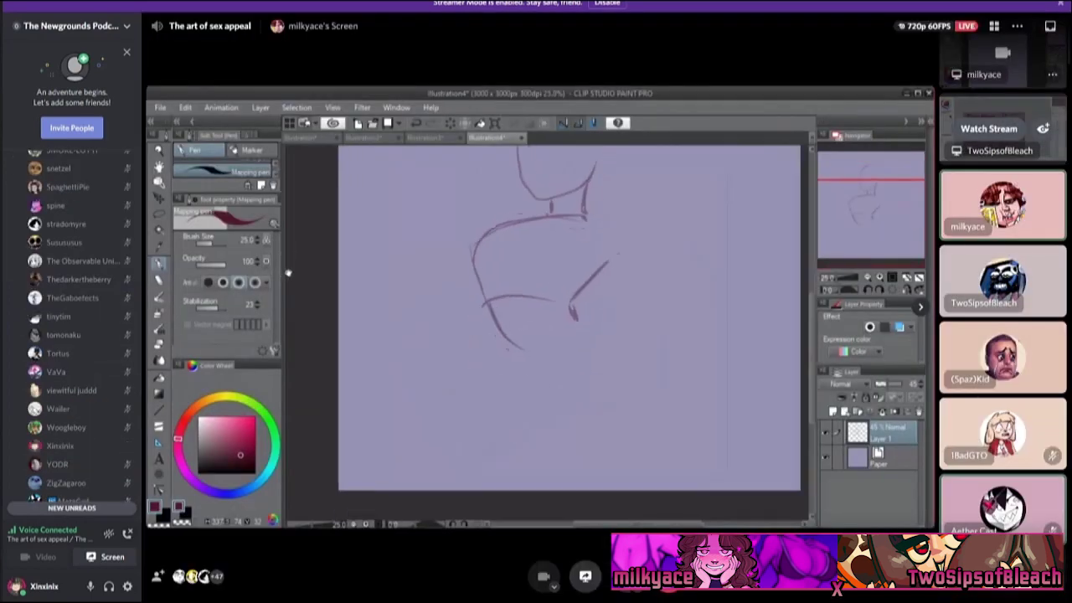
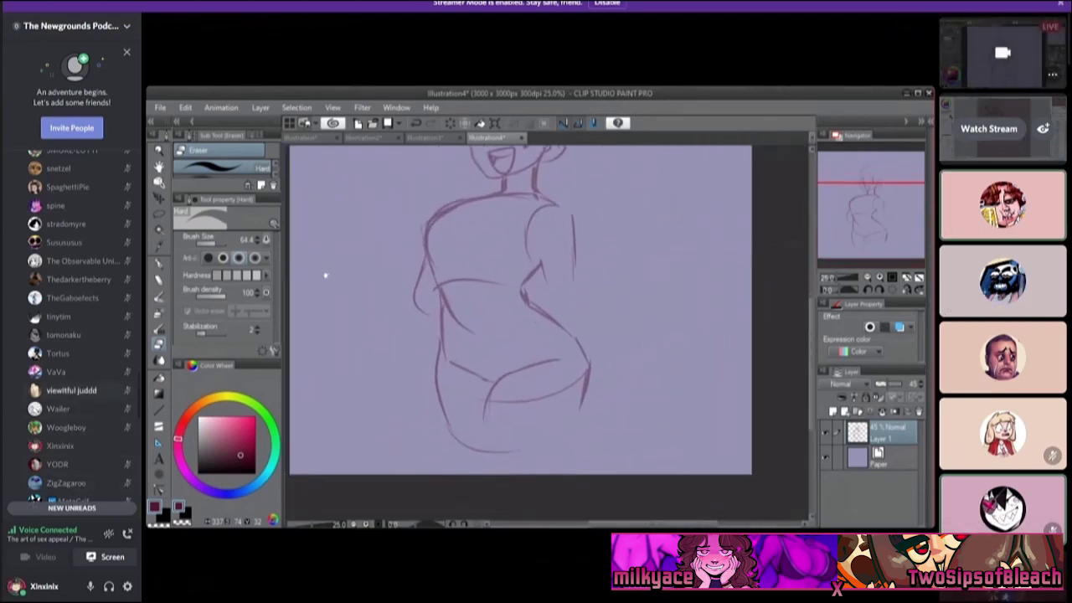
Open art-office-hours-chat, read down to its latest messages and go back to the first live member's stream.
{"action": "scroll", "coordinate": [76, 326], "scroll_direction": "up", "scroll_amount": 5}
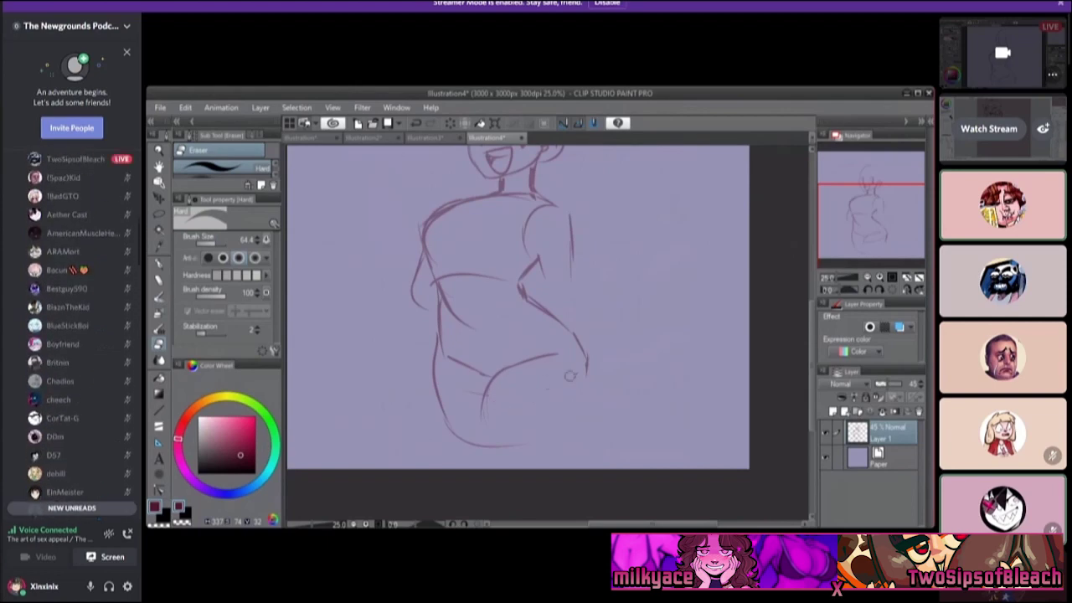
{"action": "scroll", "coordinate": [76, 327], "scroll_direction": "up", "scroll_amount": 5}
{"action": "left_click", "coordinate": [67, 332]}
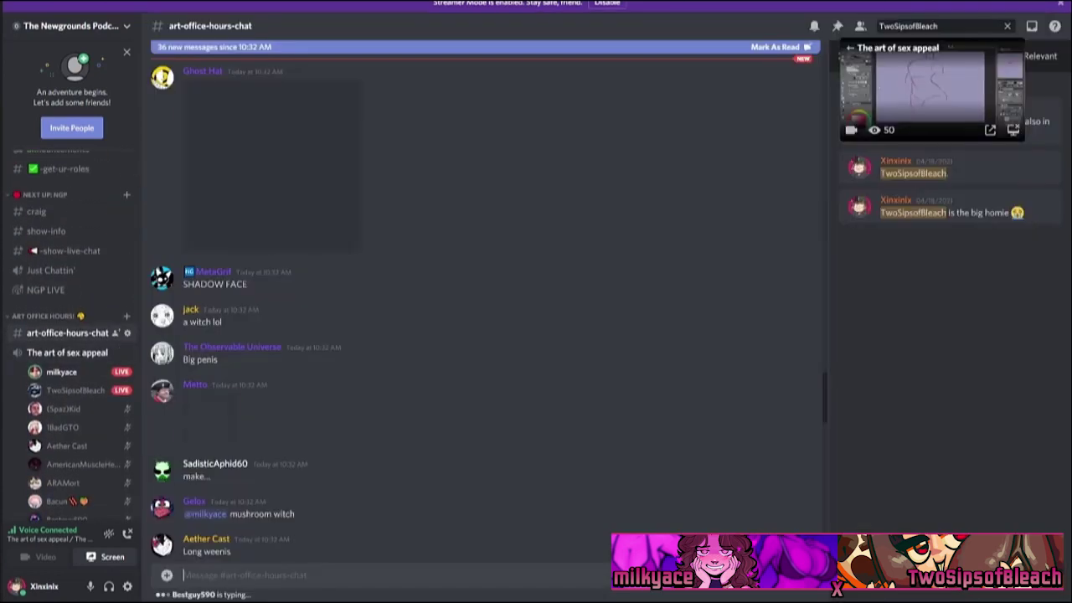
{"action": "scroll", "coordinate": [486, 302], "scroll_direction": "down", "scroll_amount": 15}
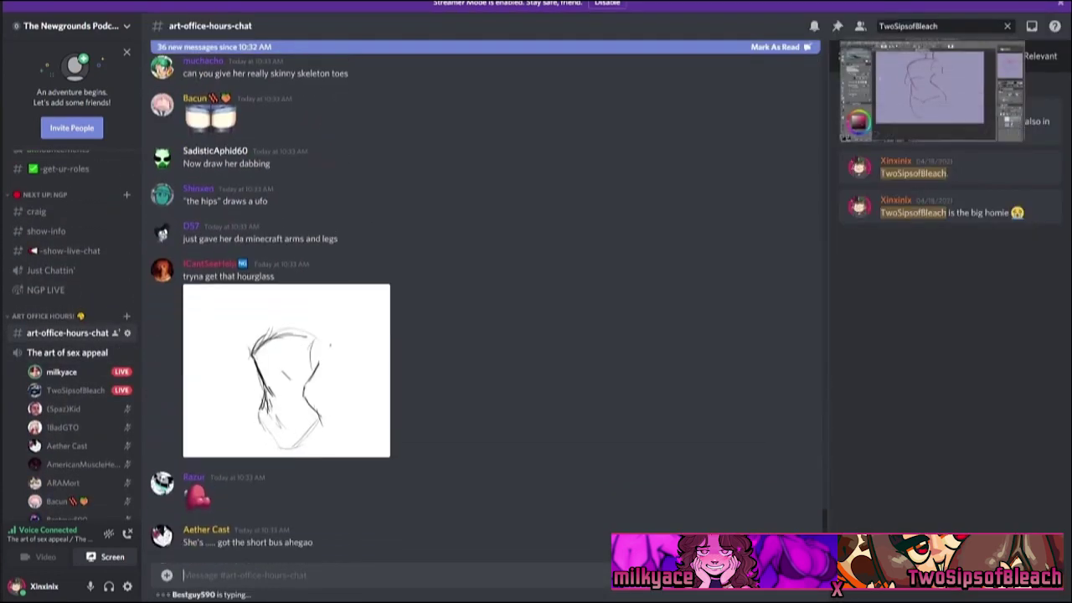
{"action": "left_click", "coordinate": [219, 410]}
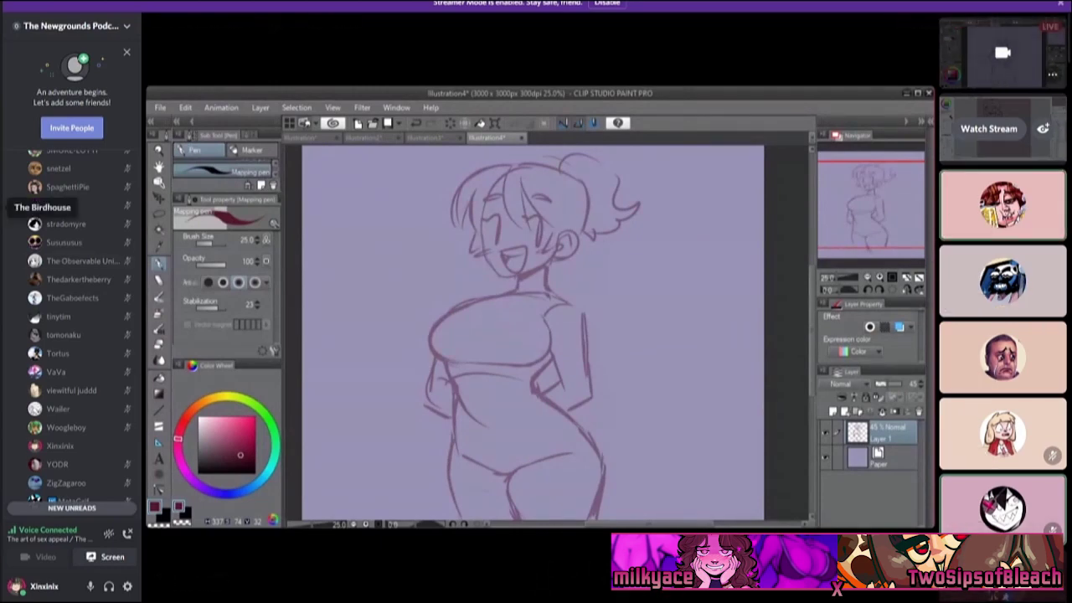
Switch from the enlarged screen share to art-office-hours-chat and read through the unread messages.
{"action": "scroll", "coordinate": [50, 209], "scroll_direction": "up", "scroll_amount": 10}
{"action": "scroll", "coordinate": [71, 326], "scroll_direction": "up", "scroll_amount": 10}
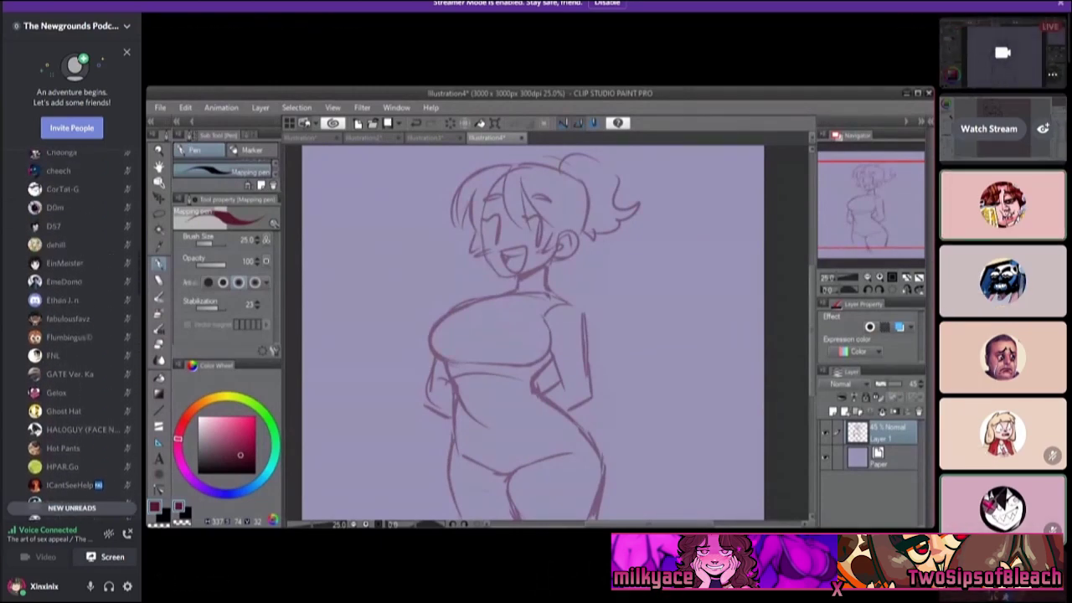
{"action": "left_click", "coordinate": [67, 316]}
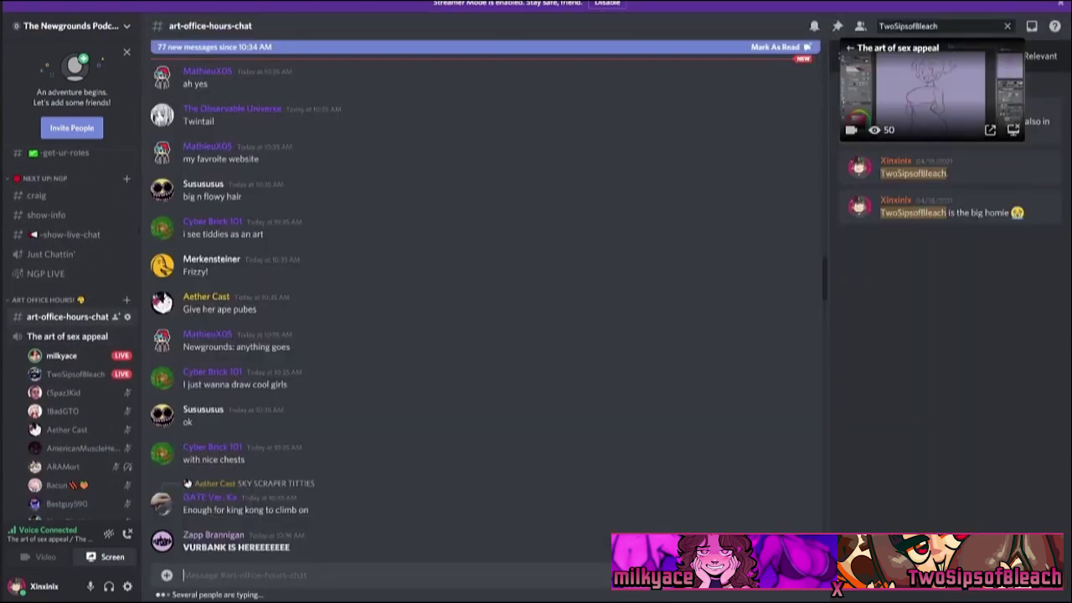
{"action": "scroll", "coordinate": [486, 301], "scroll_direction": "down", "scroll_amount": 15}
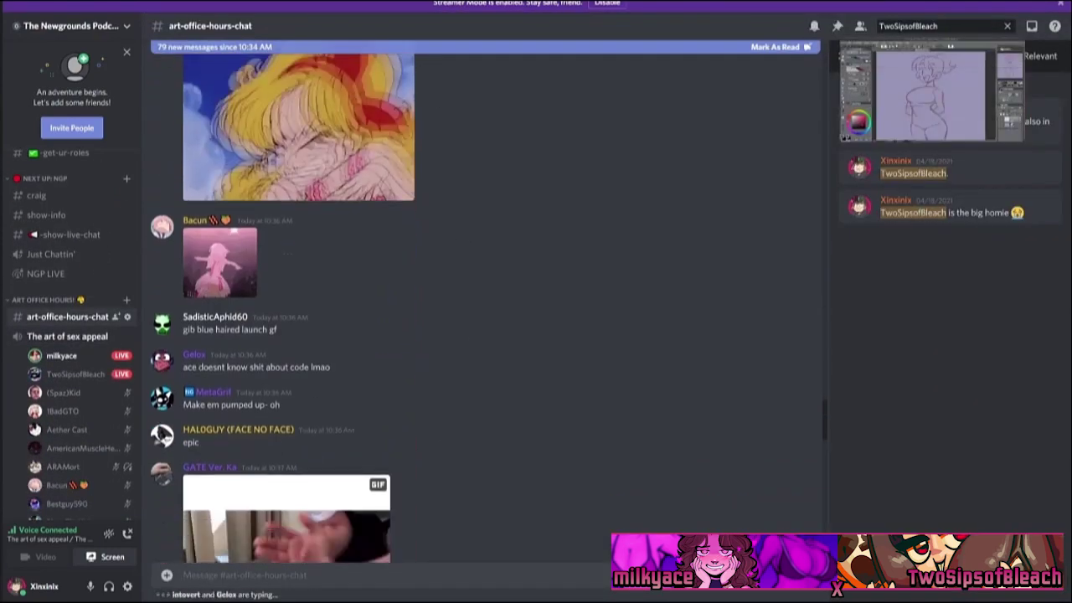
{"action": "scroll", "coordinate": [486, 301], "scroll_direction": "down", "scroll_amount": 2}
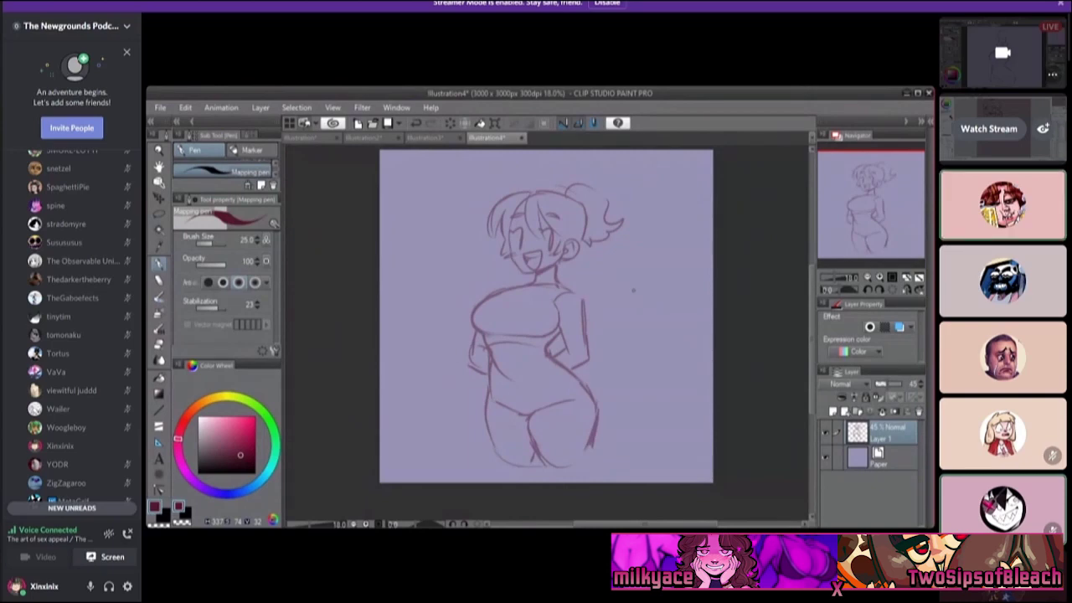
Open art-office-hours-chat, catch up on the new messages and go back to watching the first live member's screen share.
{"action": "scroll", "coordinate": [71, 326], "scroll_direction": "up", "scroll_amount": 10}
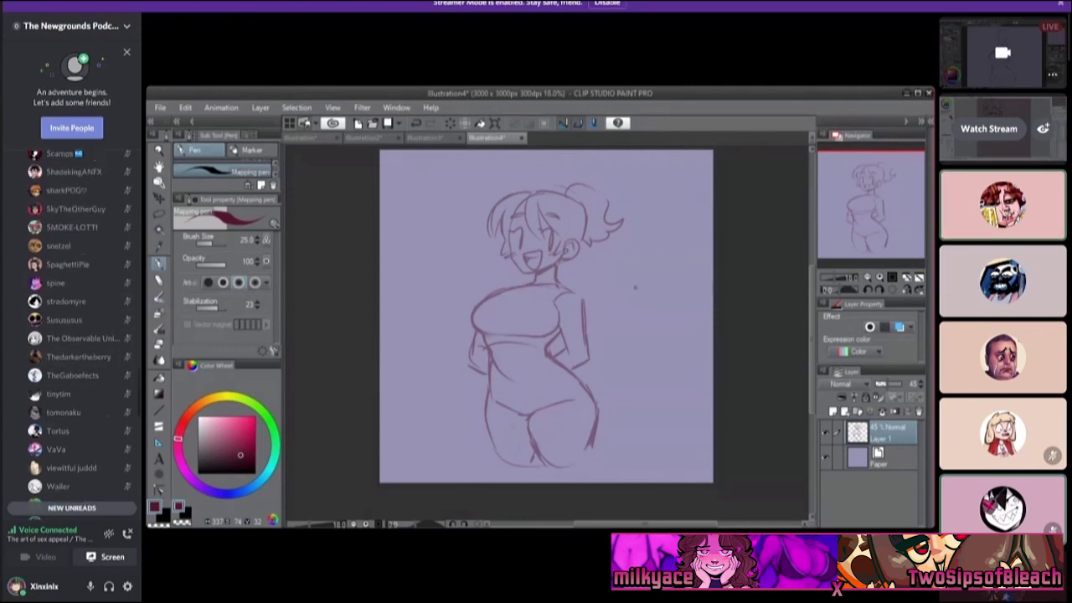
{"action": "scroll", "coordinate": [72, 335], "scroll_direction": "up", "scroll_amount": 10}
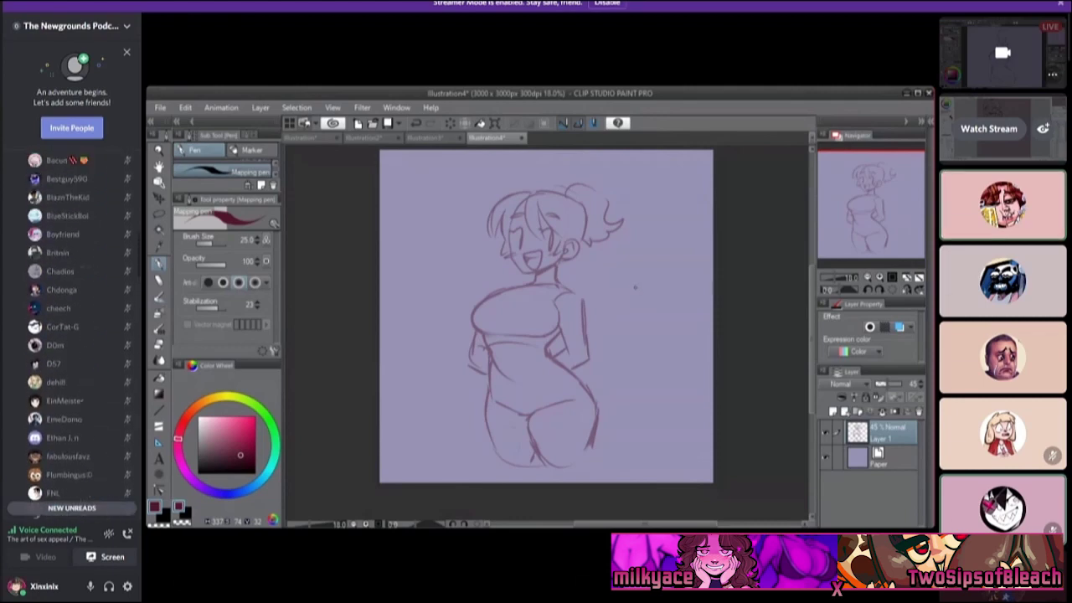
{"action": "scroll", "coordinate": [71, 335], "scroll_direction": "down", "scroll_amount": 1}
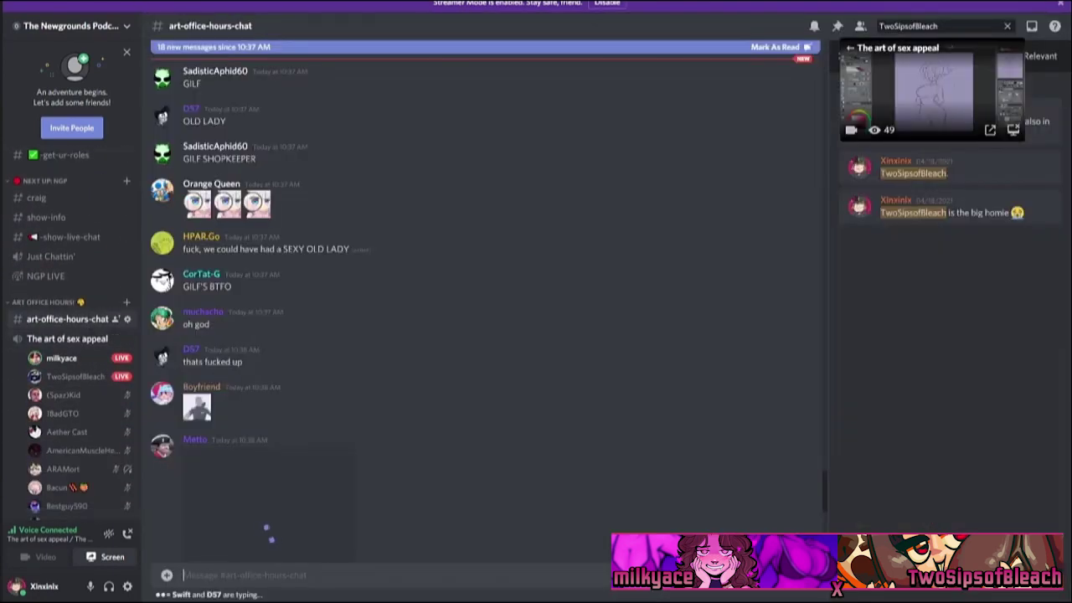
{"action": "left_click", "coordinate": [67, 319]}
{"action": "scroll", "coordinate": [485, 301], "scroll_direction": "down", "scroll_amount": 3}
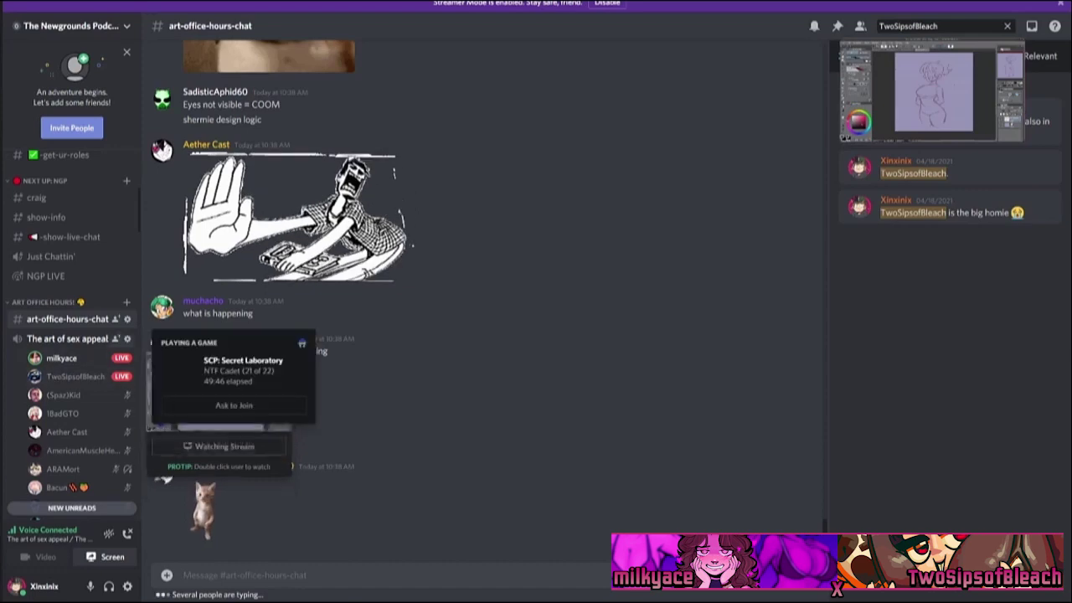
{"action": "mouse_move", "coordinate": [121, 376]}
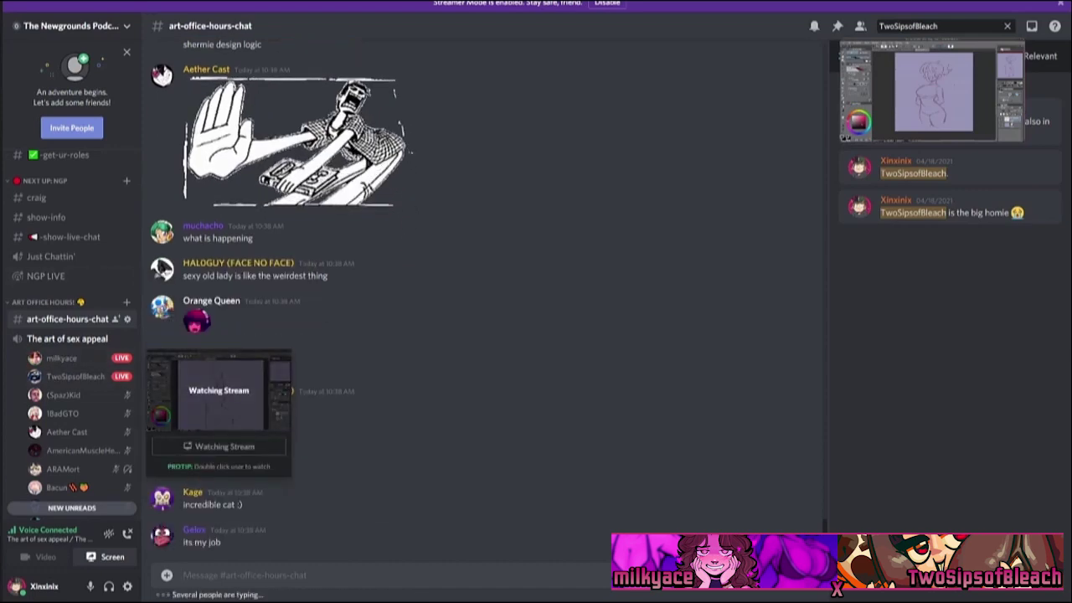
{"action": "double_click", "coordinate": [75, 358]}
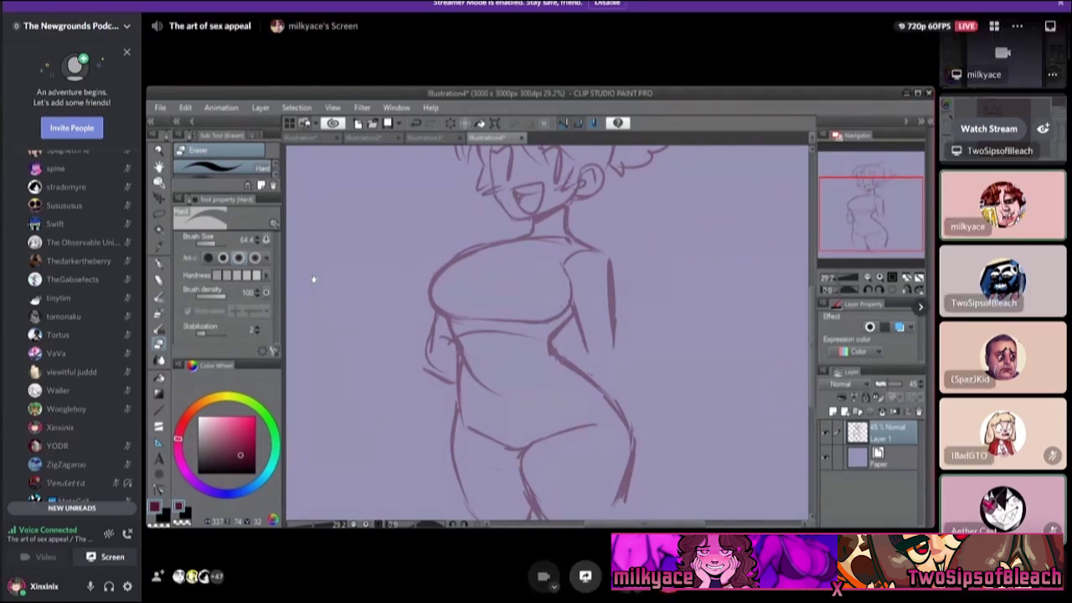
Check art-office-hours-chat around the posted figure sketch and its replies, and reopen the first live member's stream.
{"action": "scroll", "coordinate": [71, 326], "scroll_direction": "up", "scroll_amount": 5}
{"action": "scroll", "coordinate": [71, 327], "scroll_direction": "up", "scroll_amount": 10}
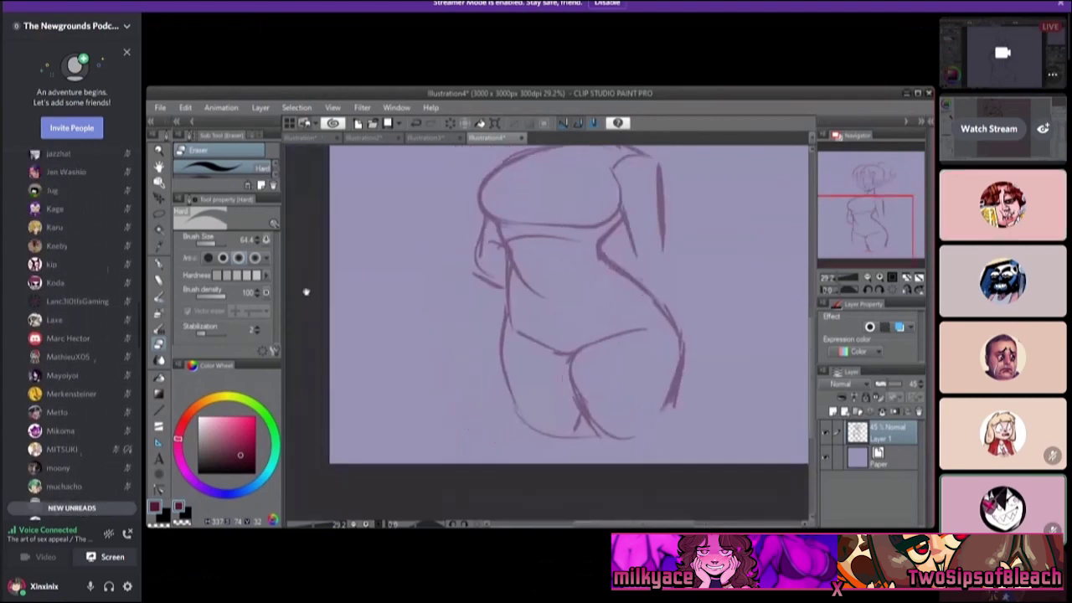
{"action": "scroll", "coordinate": [71, 377], "scroll_direction": "up", "scroll_amount": 3}
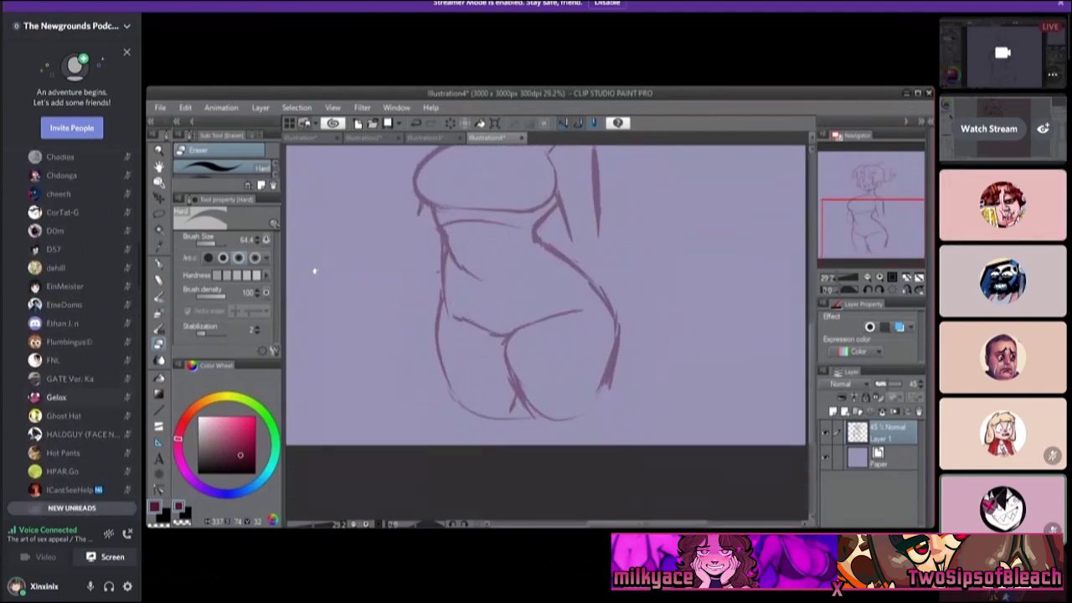
{"action": "scroll", "coordinate": [72, 397], "scroll_direction": "up", "scroll_amount": 5}
{"action": "scroll", "coordinate": [71, 377], "scroll_direction": "up", "scroll_amount": 5}
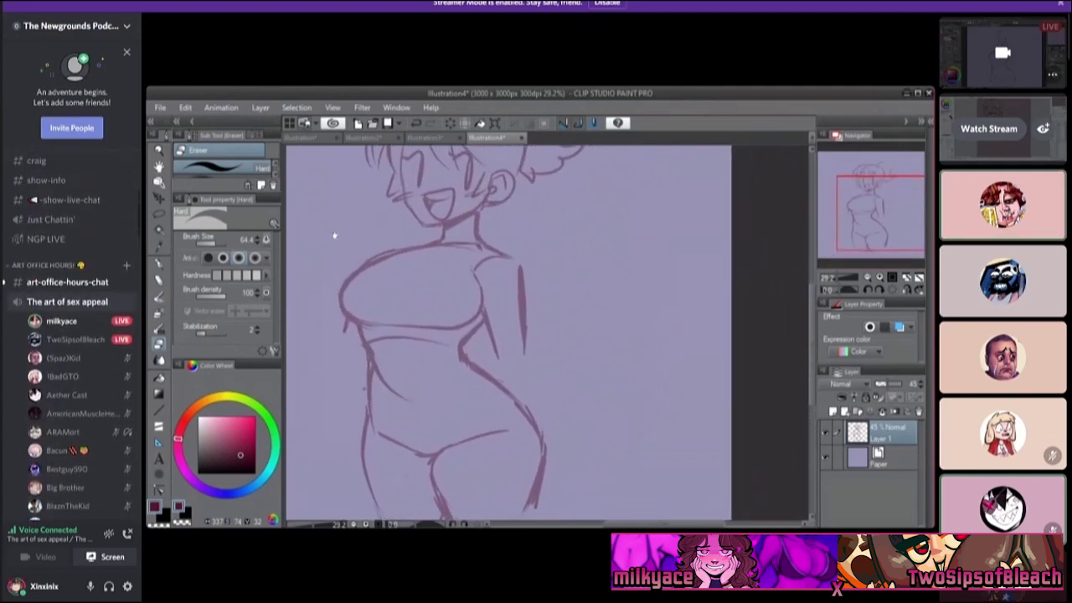
{"action": "left_click", "coordinate": [67, 397]}
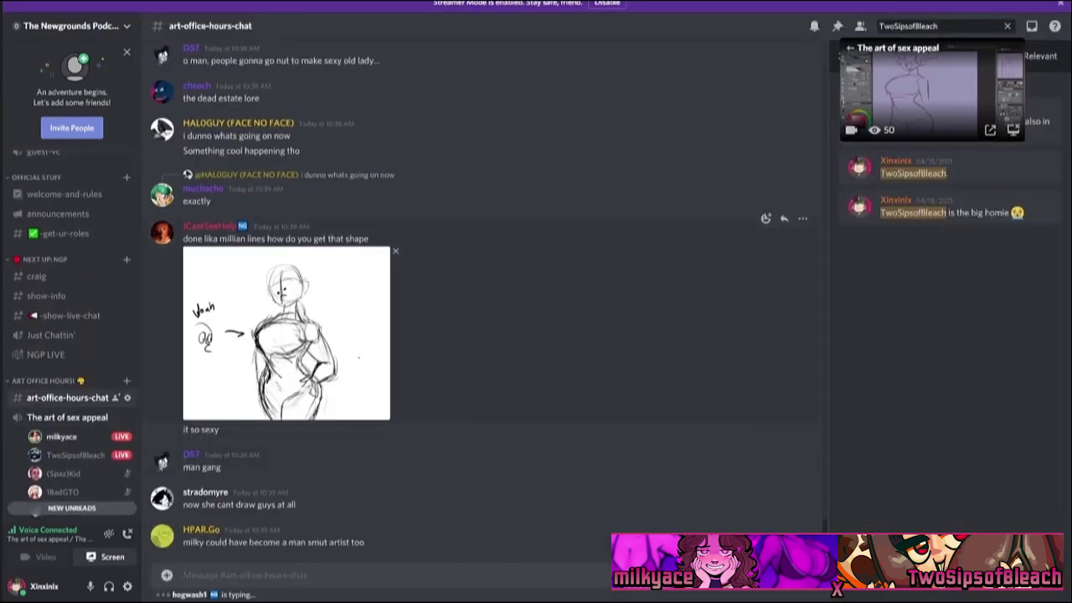
{"action": "scroll", "coordinate": [481, 293], "scroll_direction": "up", "scroll_amount": 5}
{"action": "scroll", "coordinate": [481, 293], "scroll_direction": "down", "scroll_amount": 3}
{"action": "scroll", "coordinate": [481, 293], "scroll_direction": "down", "scroll_amount": 3}
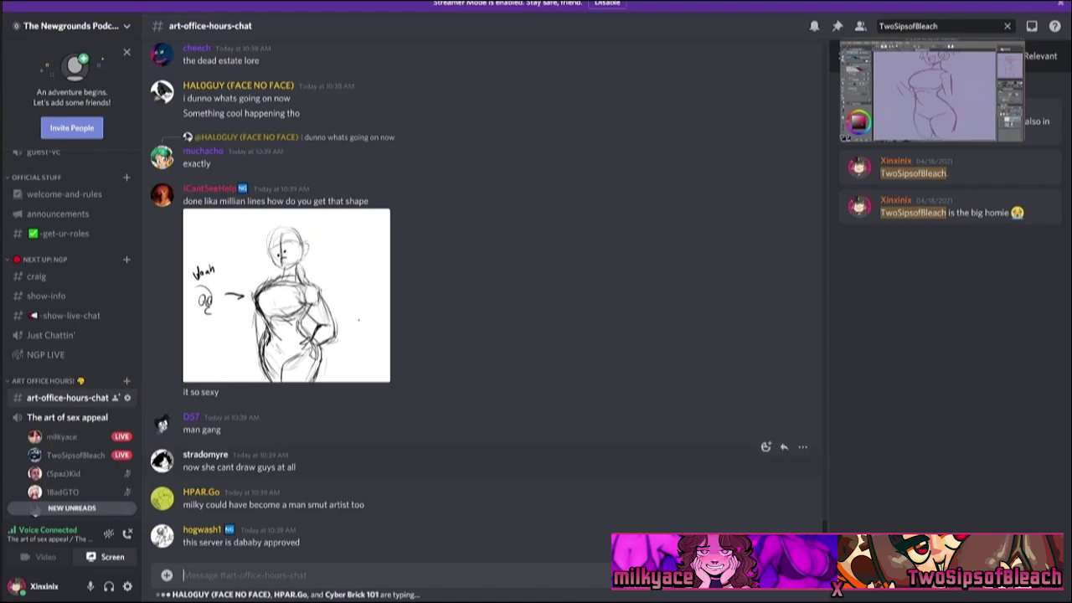
{"action": "left_click", "coordinate": [61, 436]}
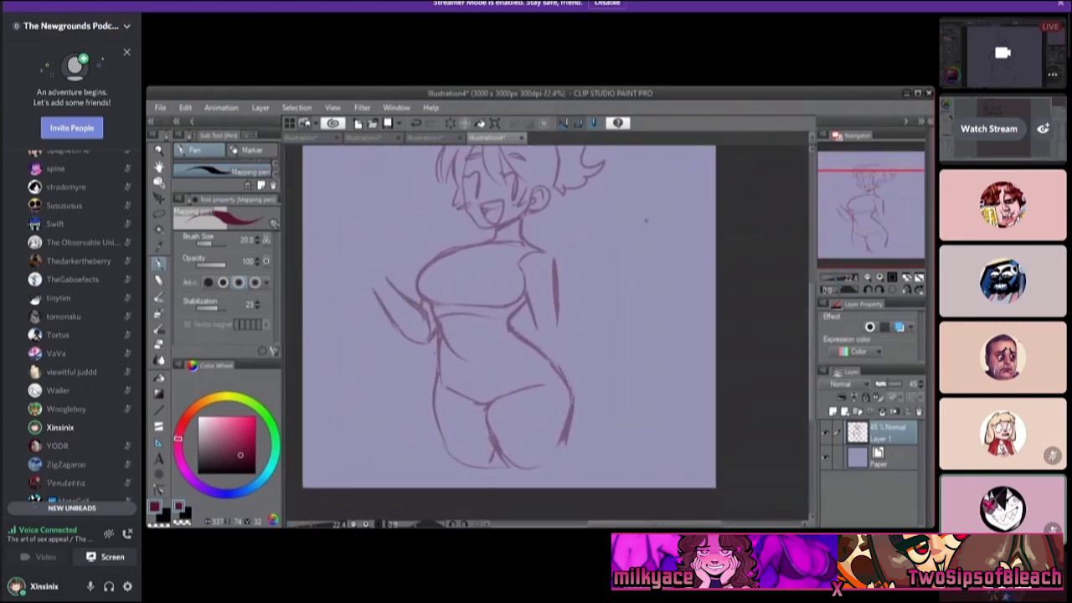
Sketch a rough torso construction with shoulder, waist and hip lines on the empty canvas beside the figure.
{"action": "mouse_move", "coordinate": [646, 220]}
{"action": "left_mouse_down"}
{"action": "mouse_move", "coordinate": [609, 231]}
{"action": "mouse_move", "coordinate": [638, 264]}
{"action": "mouse_move", "coordinate": [670, 244]}
{"action": "left_mouse_up"}
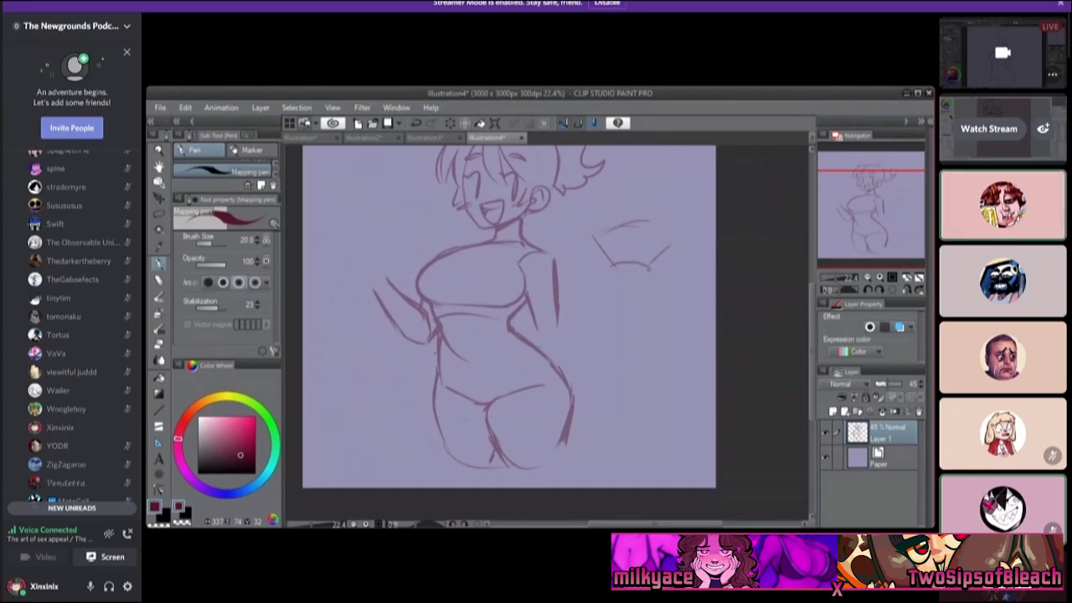
{"action": "mouse_move", "coordinate": [615, 270]}
{"action": "left_mouse_down"}
{"action": "mouse_move", "coordinate": [657, 279]}
{"action": "mouse_move", "coordinate": [685, 315]}
{"action": "mouse_move", "coordinate": [626, 309]}
{"action": "mouse_move", "coordinate": [634, 358]}
{"action": "mouse_move", "coordinate": [608, 369]}
{"action": "left_mouse_up"}
{"action": "scroll", "coordinate": [341, 276], "scroll_direction": "right", "scroll_amount": 3}
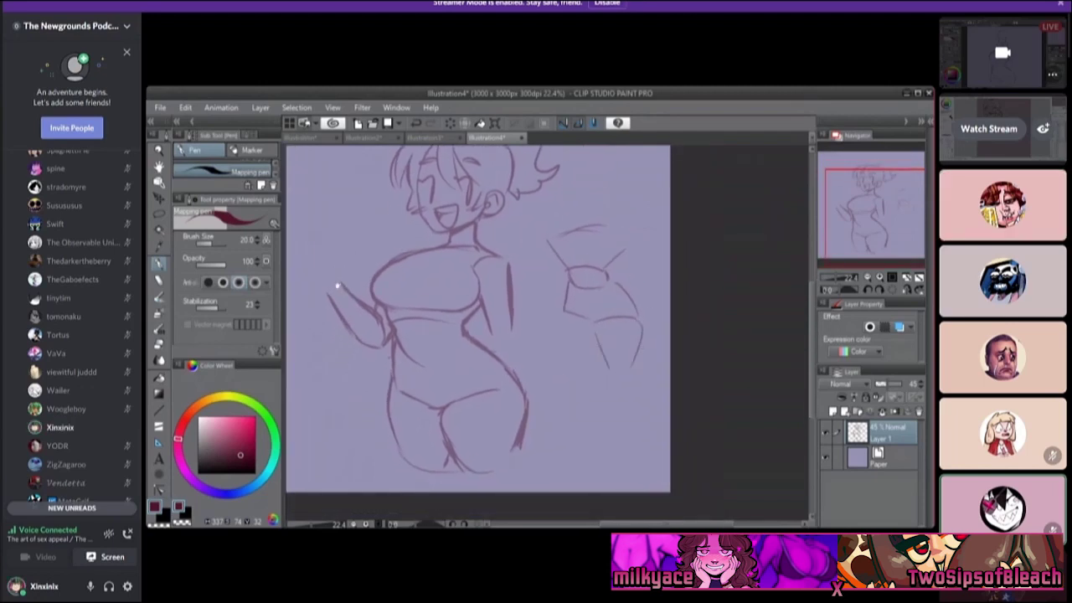
Undo all strokes of the rough torso construction beside the figure.
{"action": "left_click_drag", "start_coordinate": [337, 286], "coordinate": [350, 305]}
{"action": "key", "text": "ctrl+z"}
{"action": "key", "text": "ctrl+z"}
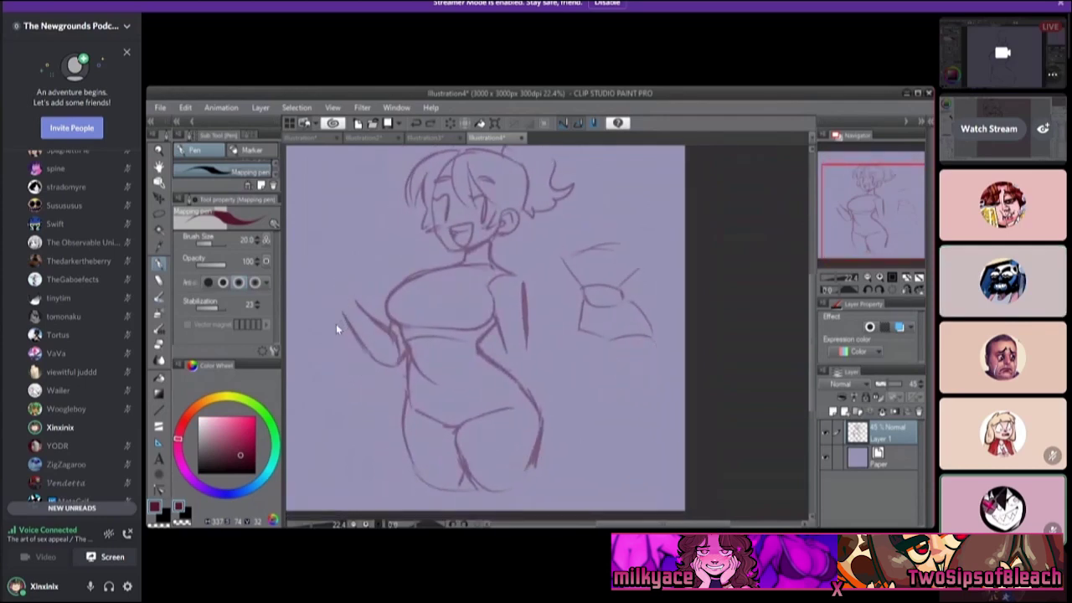
{"action": "key", "text": "ctrl+z"}
{"action": "key", "text": "ctrl+z"}
{"action": "key", "text": "ctrl+z"}
{"action": "key", "text": "ctrl+z"}
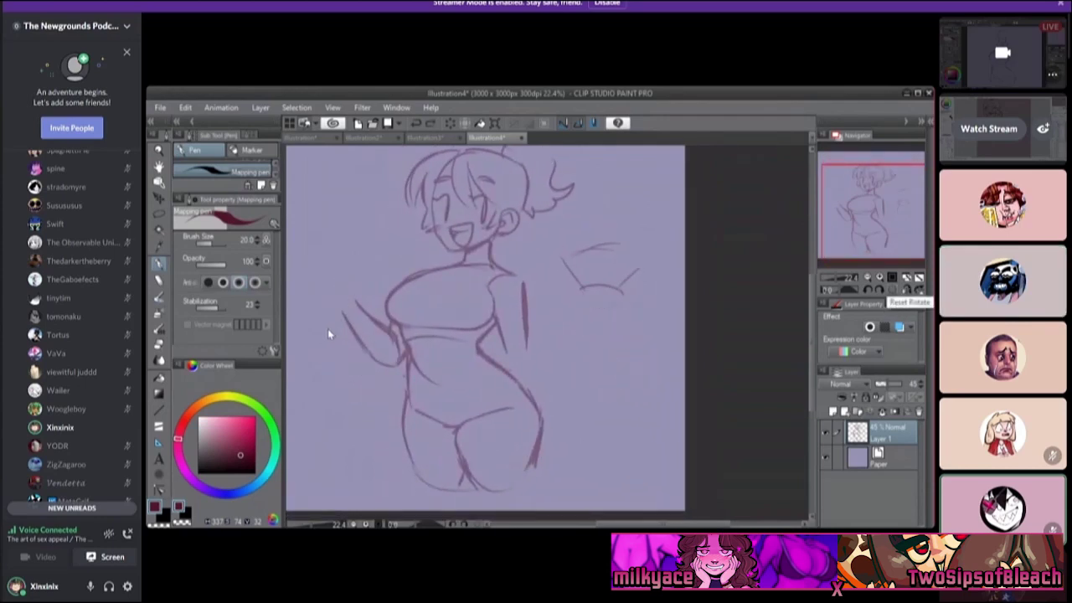
{"action": "key", "text": "ctrl+z"}
{"action": "key", "text": "ctrl+z"}
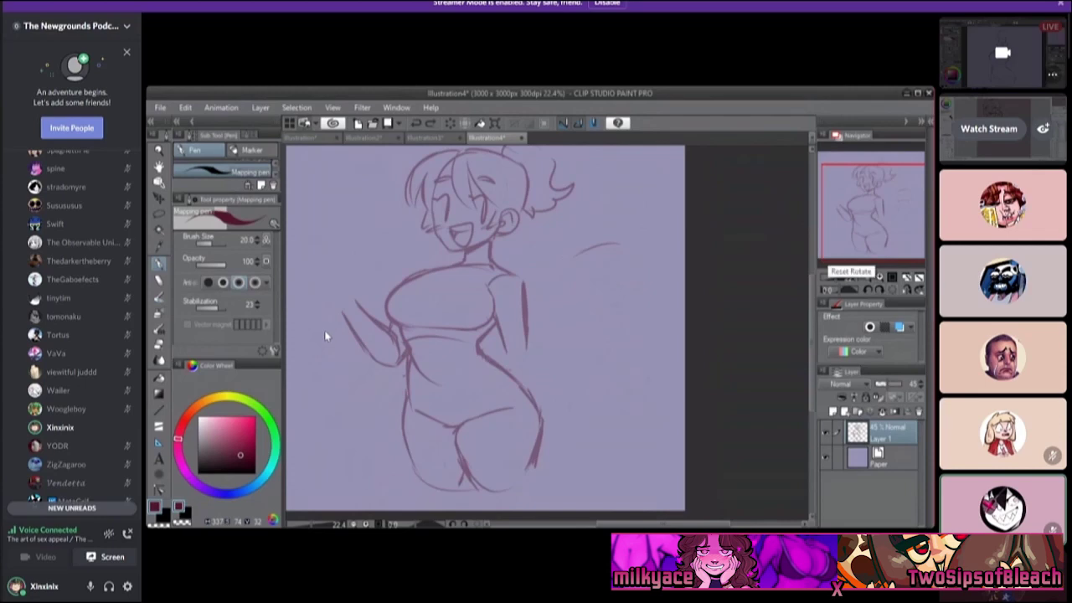
{"action": "key", "text": "ctrl+z"}
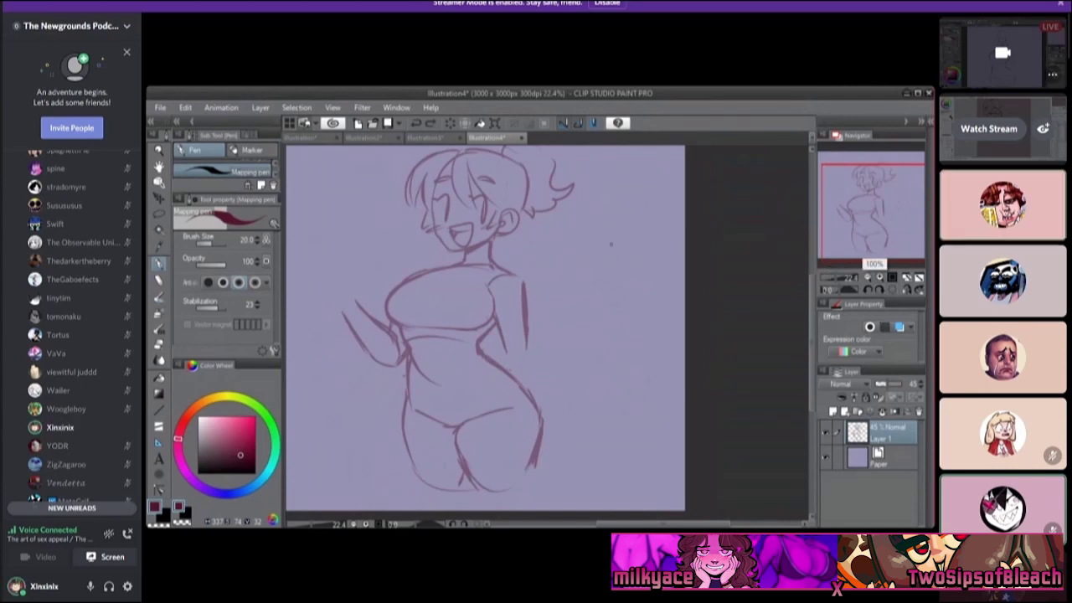
Sketch a small bent-torso diagram of loose angled strokes beside the figure with the Mapping pen, undoing stray lines.
{"action": "mouse_move", "coordinate": [613, 245]}
{"action": "left_mouse_down"}
{"action": "mouse_move", "coordinate": [598, 271]}
{"action": "mouse_move", "coordinate": [606, 308]}
{"action": "left_mouse_up"}
{"action": "left_click_drag", "start_coordinate": [621, 235], "coordinate": [614, 247]}
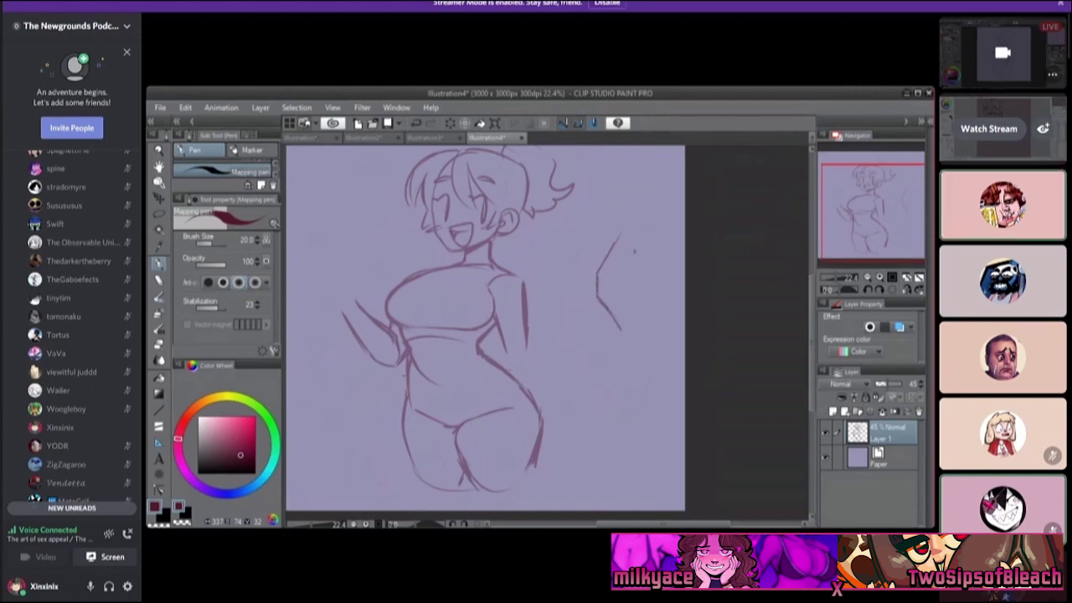
{"action": "key", "text": "ctrl+z"}
{"action": "left_click_drag", "start_coordinate": [615, 237], "coordinate": [576, 247]}
{"action": "left_click_drag", "start_coordinate": [619, 288], "coordinate": [640, 307]}
{"action": "left_click_drag", "start_coordinate": [576, 282], "coordinate": [576, 313]}
{"action": "key", "text": "ctrl+z"}
{"action": "mouse_move", "coordinate": [708, 292]}
{"action": "left_mouse_down"}
{"action": "mouse_move", "coordinate": [733, 239]}
{"action": "mouse_move", "coordinate": [741, 288]}
{"action": "left_mouse_up"}
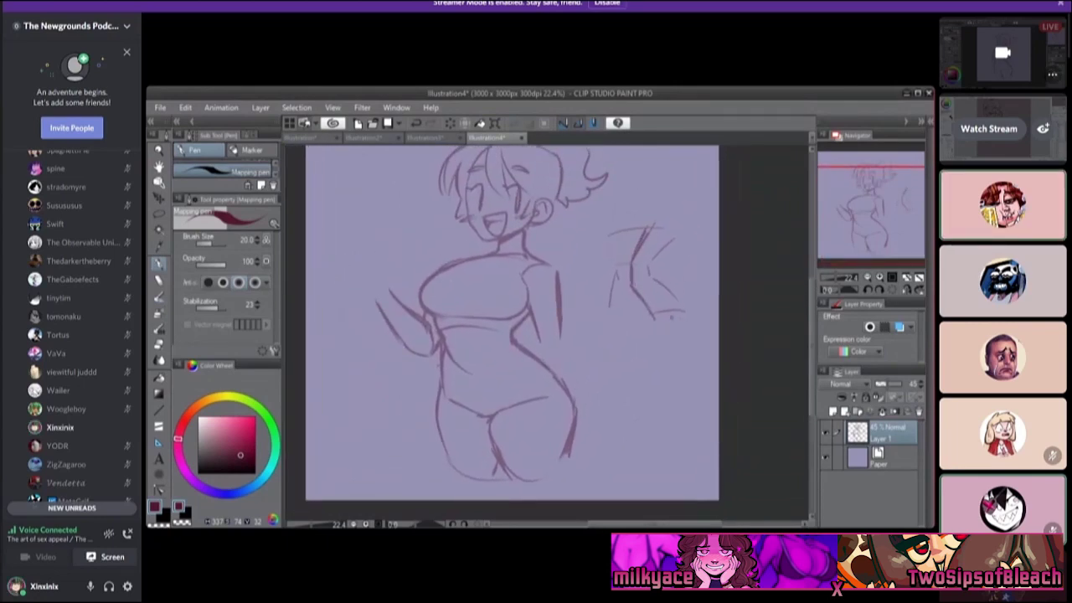
{"action": "key", "text": "ctrl+z"}
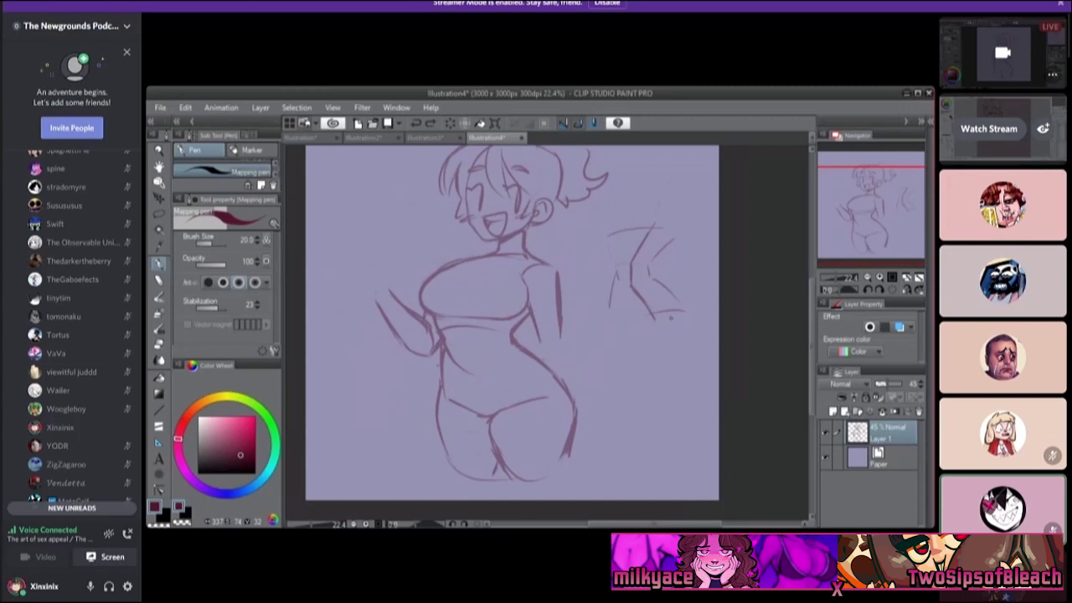
Examine the figure's pose against the bent-torso diagram, both close up and as a whole.
{"action": "left_click_drag", "start_coordinate": [310, 240], "coordinate": [321, 252]}
{"action": "scroll", "coordinate": [321, 242], "scroll_direction": "up", "scroll_amount": 2}
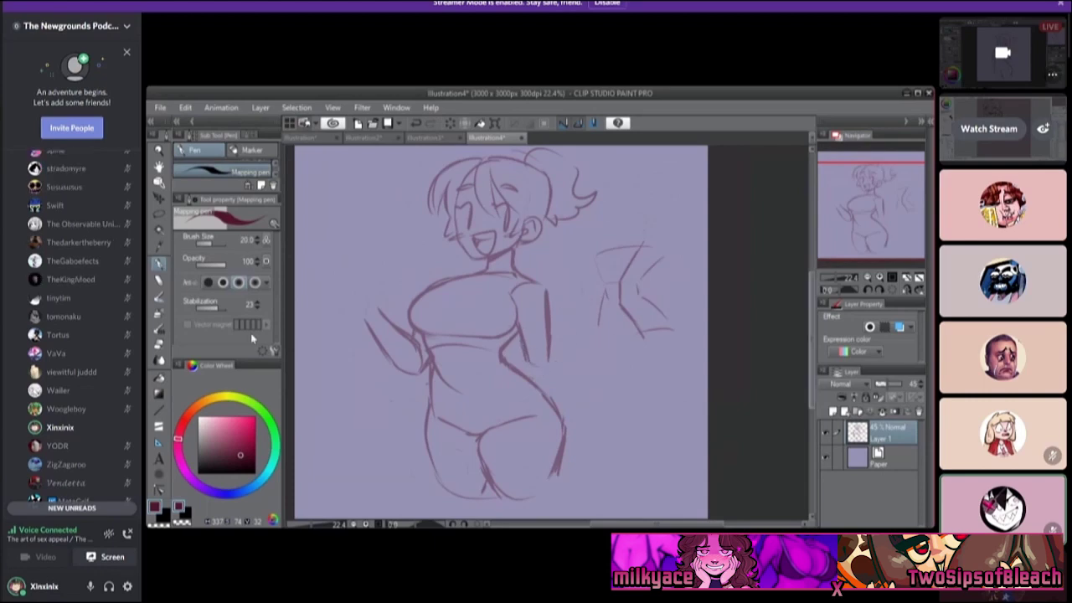
{"action": "scroll", "coordinate": [315, 244], "scroll_direction": "up", "scroll_amount": 1}
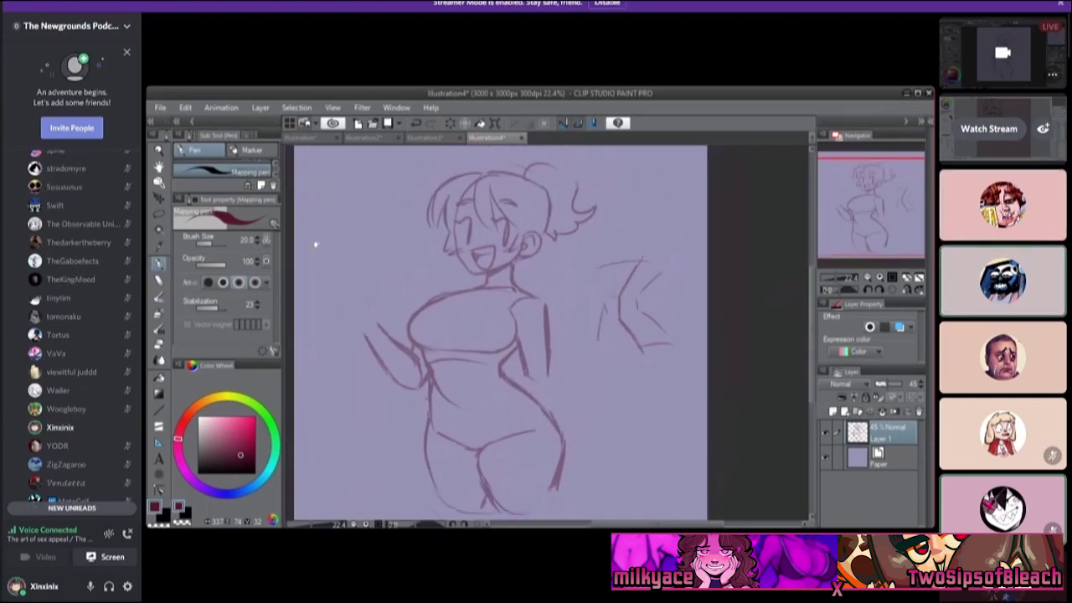
{"action": "scroll", "coordinate": [315, 244], "scroll_direction": "left", "scroll_amount": 2}
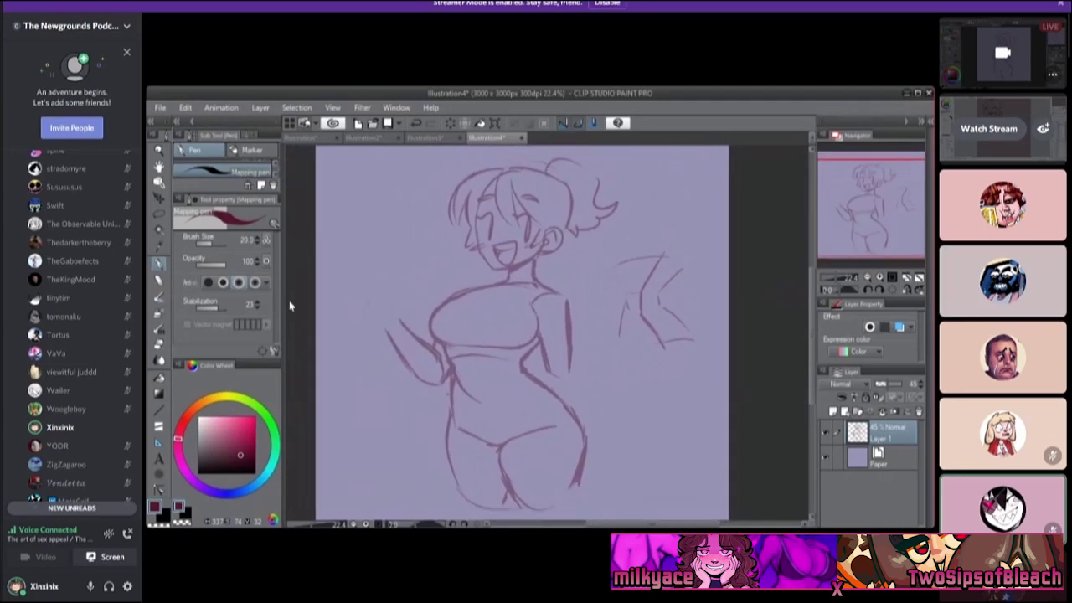
{"action": "scroll", "coordinate": [268, 320], "scroll_direction": "up", "scroll_amount": 3}
{"action": "scroll", "coordinate": [268, 320], "scroll_direction": "down", "scroll_amount": 3}
{"action": "scroll", "coordinate": [281, 320], "scroll_direction": "up", "scroll_amount": 1}
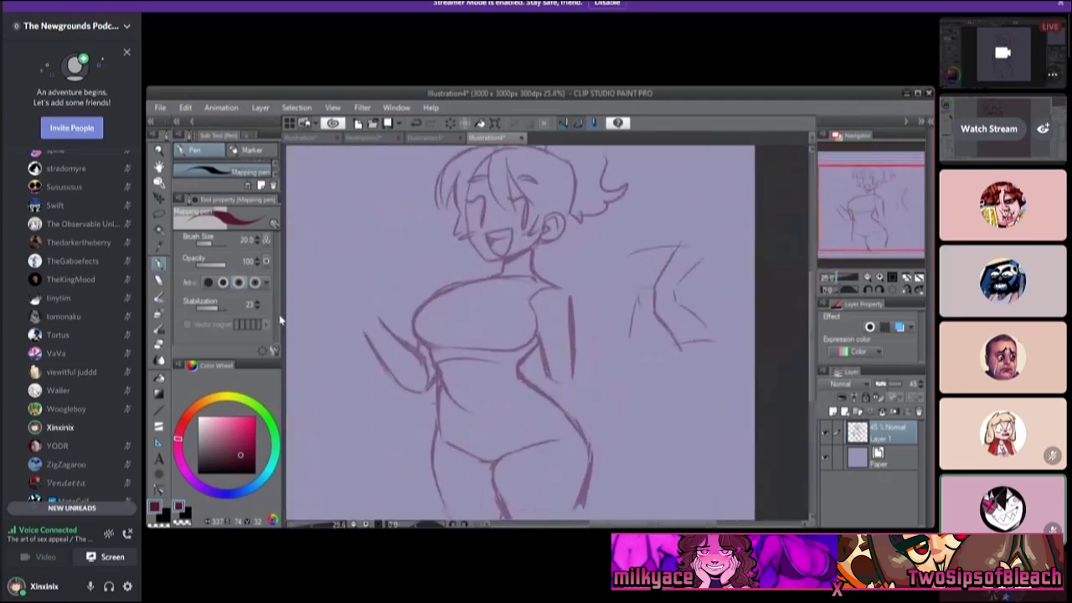
{"action": "scroll", "coordinate": [280, 320], "scroll_direction": "down", "scroll_amount": 3}
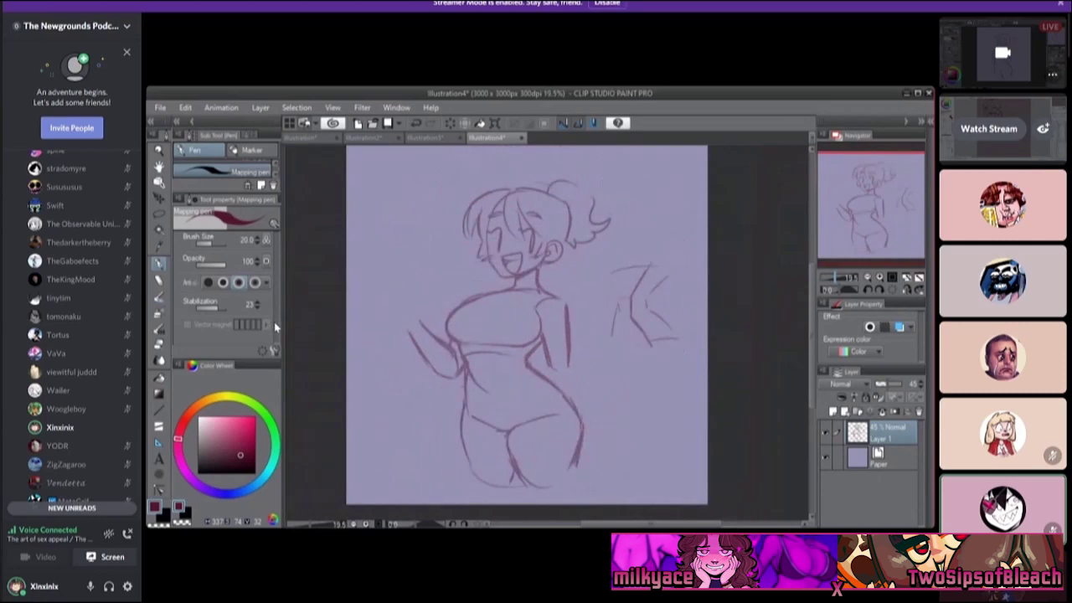
{"action": "scroll", "coordinate": [272, 323], "scroll_direction": "up", "scroll_amount": 3}
{"action": "scroll", "coordinate": [272, 322], "scroll_direction": "down", "scroll_amount": 3}
{"action": "scroll", "coordinate": [272, 322], "scroll_direction": "up", "scroll_amount": 1}
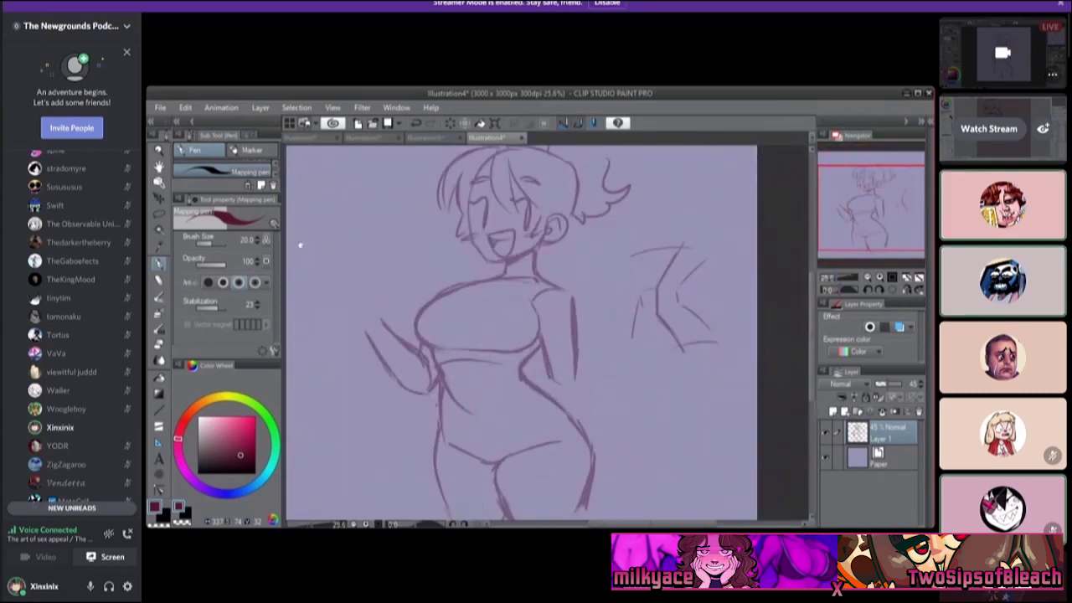
{"action": "scroll", "coordinate": [300, 245], "scroll_direction": "up", "scroll_amount": 2}
{"action": "scroll", "coordinate": [319, 254], "scroll_direction": "down", "scroll_amount": 2}
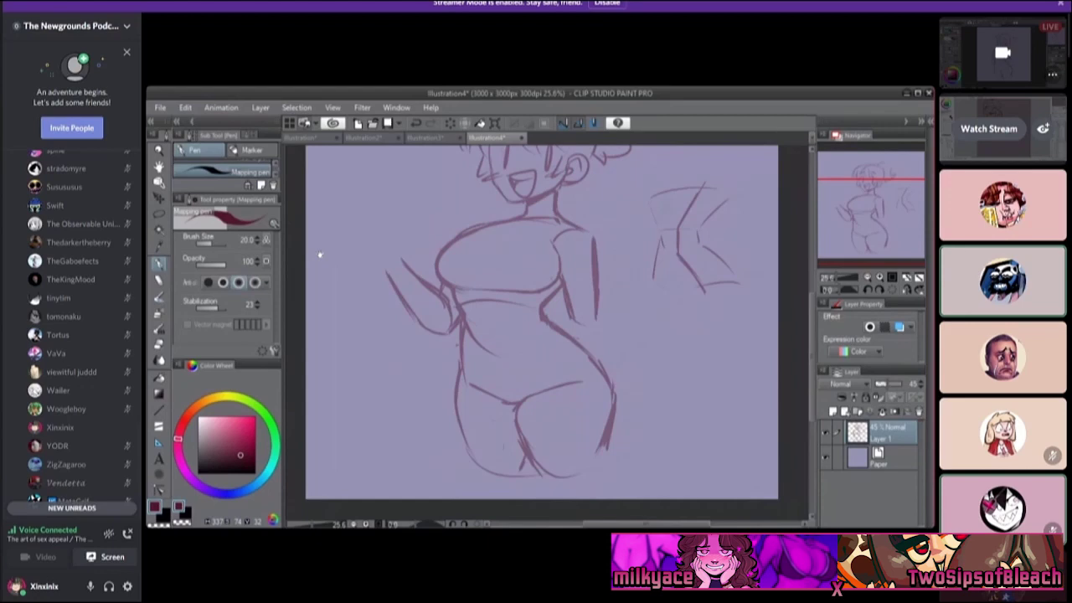
{"action": "scroll", "coordinate": [319, 251], "scroll_direction": "up", "scroll_amount": 1}
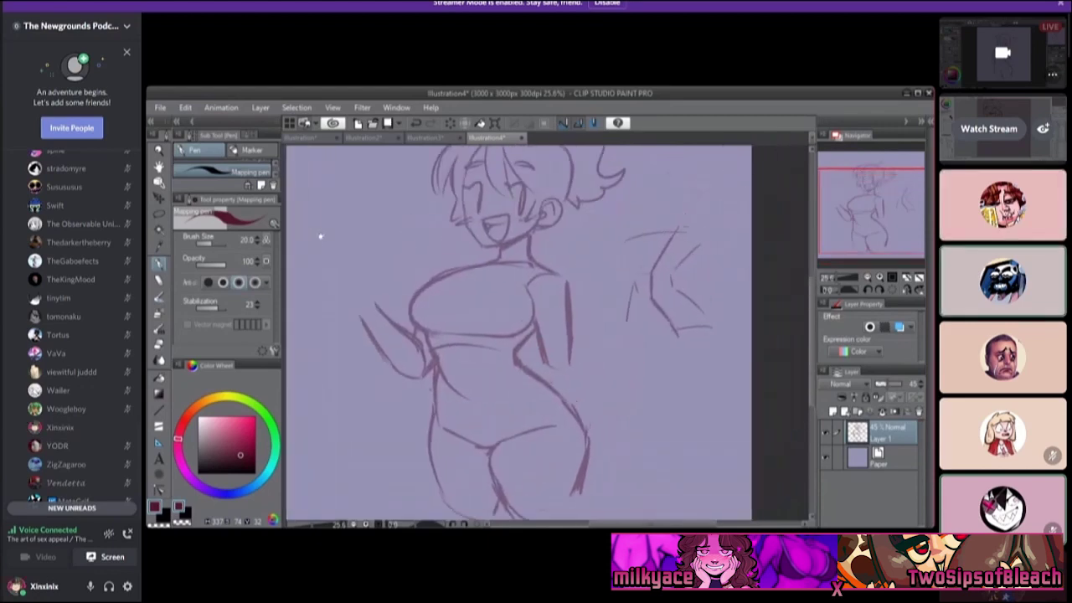
{"action": "scroll", "coordinate": [315, 239], "scroll_direction": "down", "scroll_amount": 1}
{"action": "scroll", "coordinate": [309, 251], "scroll_direction": "down", "scroll_amount": 3}
{"action": "scroll", "coordinate": [309, 251], "scroll_direction": "up", "scroll_amount": 4}
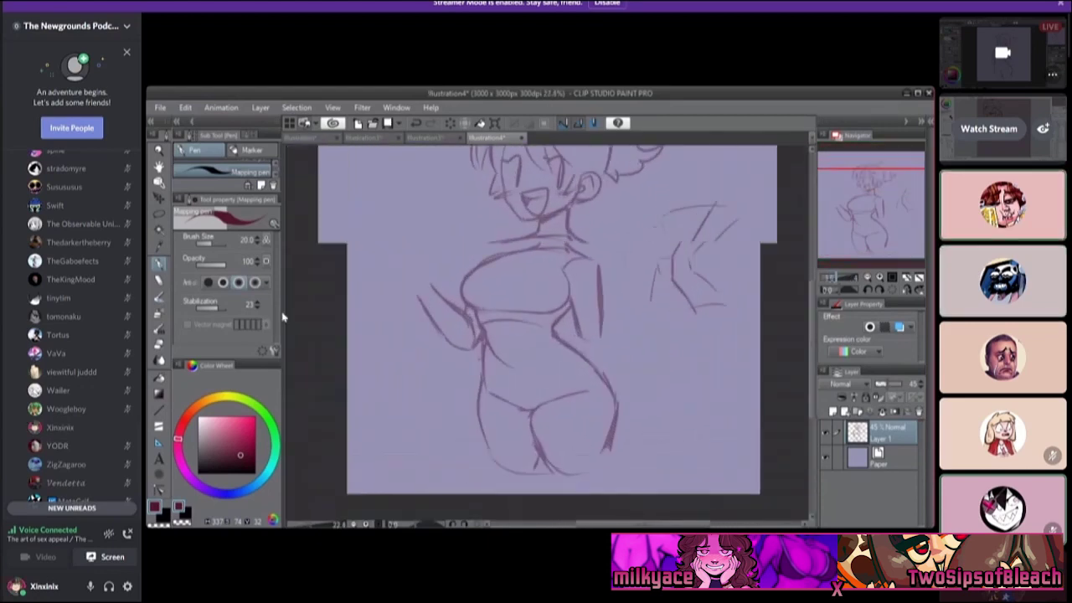
{"action": "scroll", "coordinate": [271, 320], "scroll_direction": "down", "scroll_amount": 2}
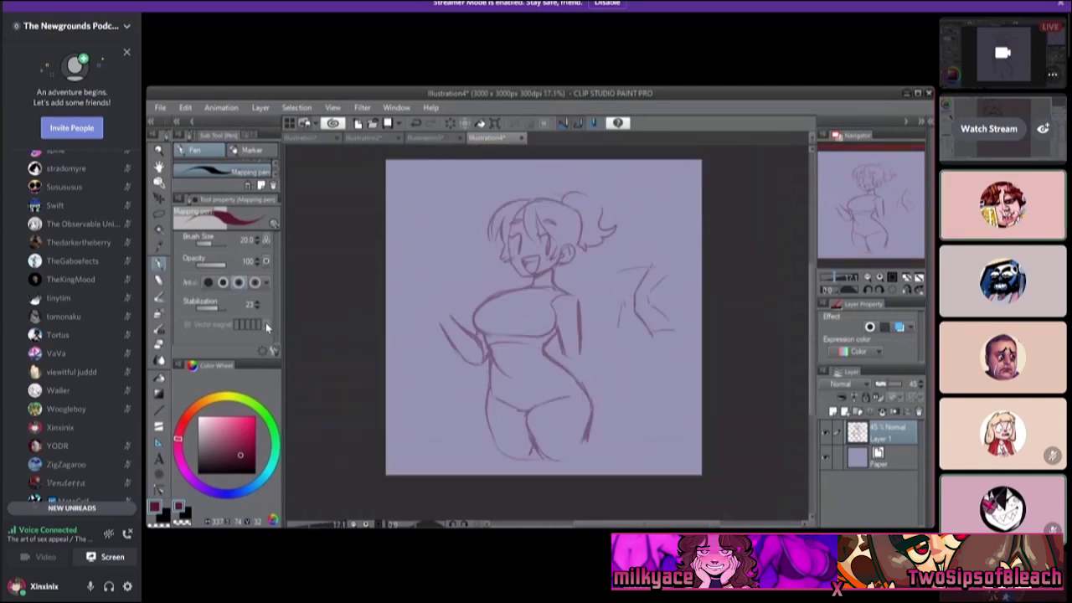
Lasso the whole drawing, scale it down to 85% and move it into the canvas's upper-left corner, clearing the selection.
{"action": "scroll", "coordinate": [266, 322], "scroll_direction": "down", "scroll_amount": 2}
{"action": "scroll", "coordinate": [285, 305], "scroll_direction": "up", "scroll_amount": 1}
{"action": "key", "text": "m"}
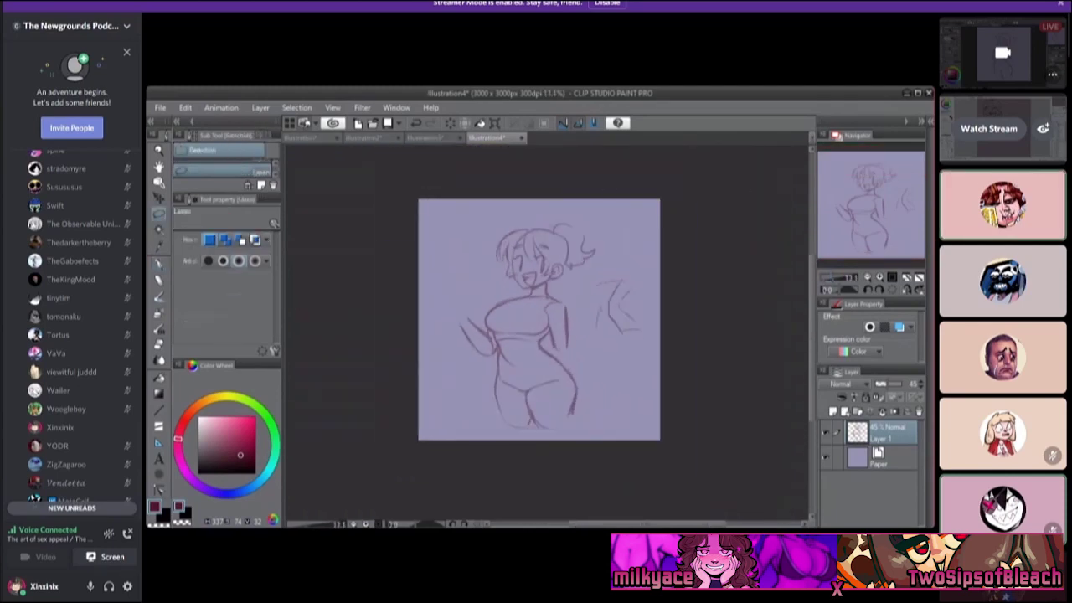
{"action": "mouse_move", "coordinate": [586, 182]}
{"action": "left_mouse_down"}
{"action": "mouse_move", "coordinate": [391, 369]}
{"action": "mouse_move", "coordinate": [634, 216]}
{"action": "mouse_move", "coordinate": [603, 189]}
{"action": "left_mouse_up"}
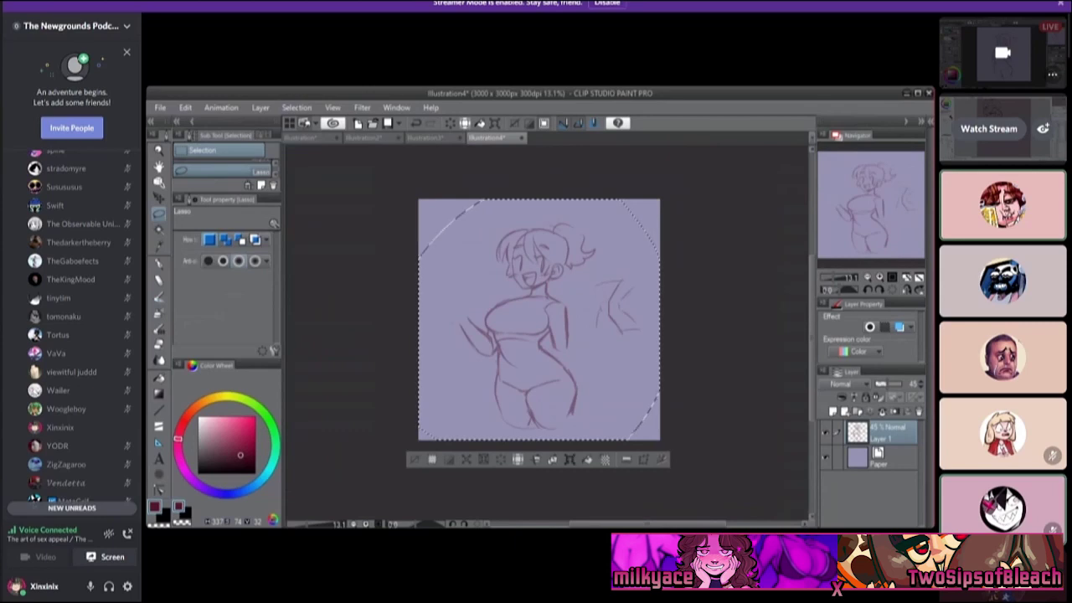
{"action": "key", "text": "ctrl+t"}
{"action": "left_click_drag", "start_coordinate": [649, 431], "coordinate": [623, 404]}
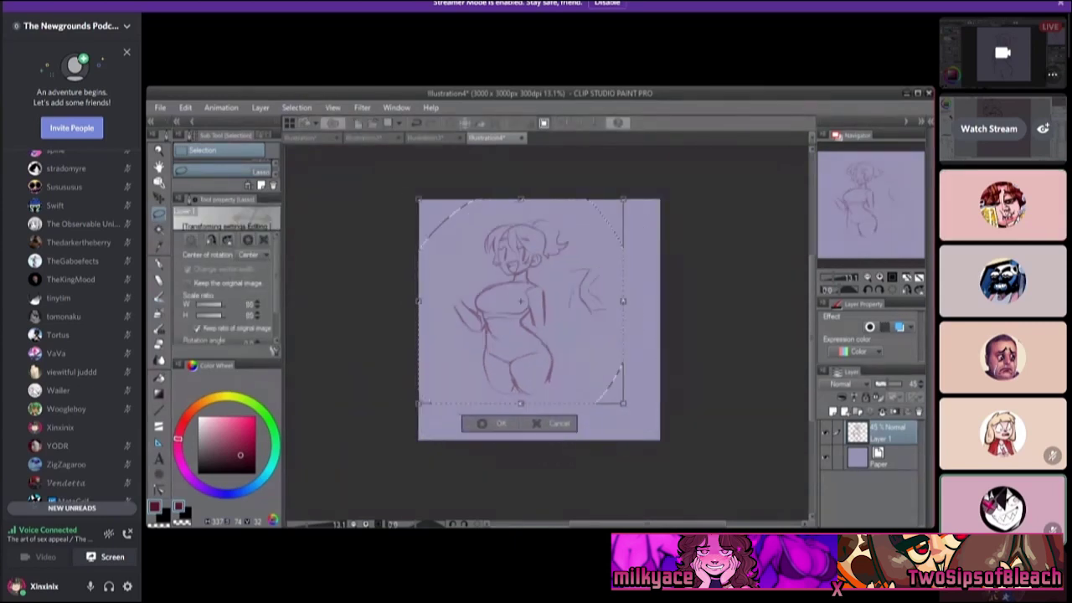
{"action": "left_click_drag", "start_coordinate": [519, 301], "coordinate": [484, 284]}
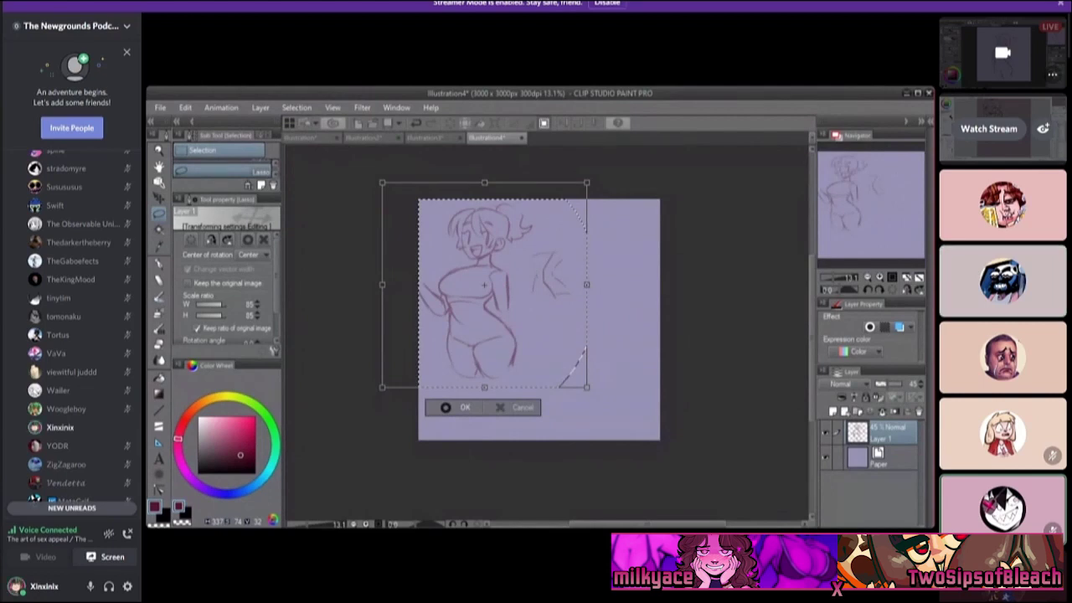
{"action": "key", "text": "Return"}
{"action": "key", "text": "ctrl+d"}
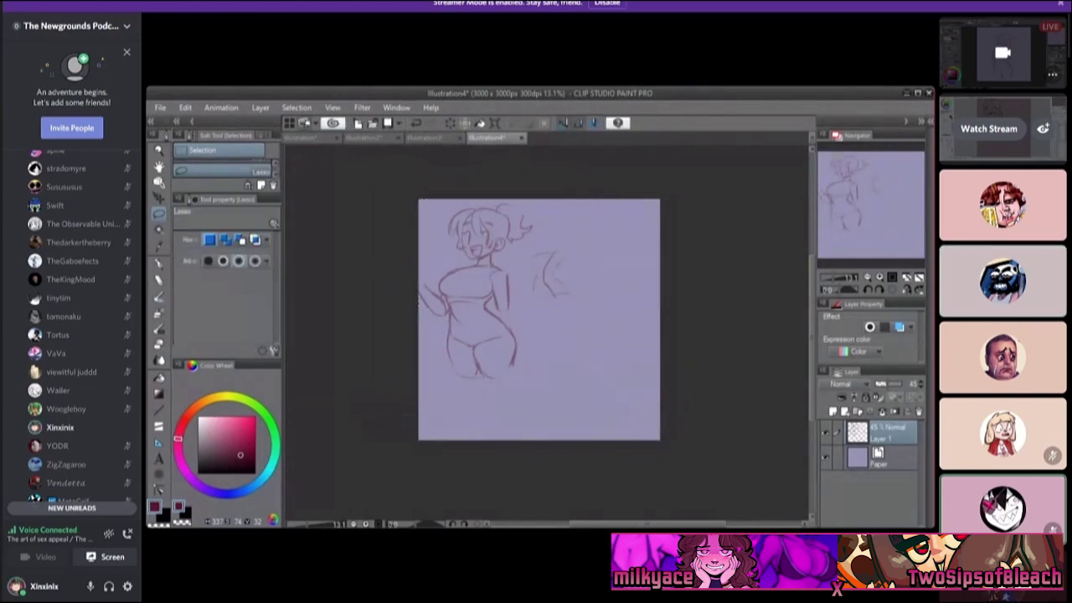
Sketch a round head outline with the Mapping pen on the empty canvas to the lower right of the figure, undoing a stray stroke.
{"action": "left_click_drag", "start_coordinate": [359, 311], "coordinate": [336, 264]}
{"action": "scroll", "coordinate": [336, 264], "scroll_direction": "down", "scroll_amount": 2}
{"action": "scroll", "coordinate": [335, 264], "scroll_direction": "up", "scroll_amount": 5}
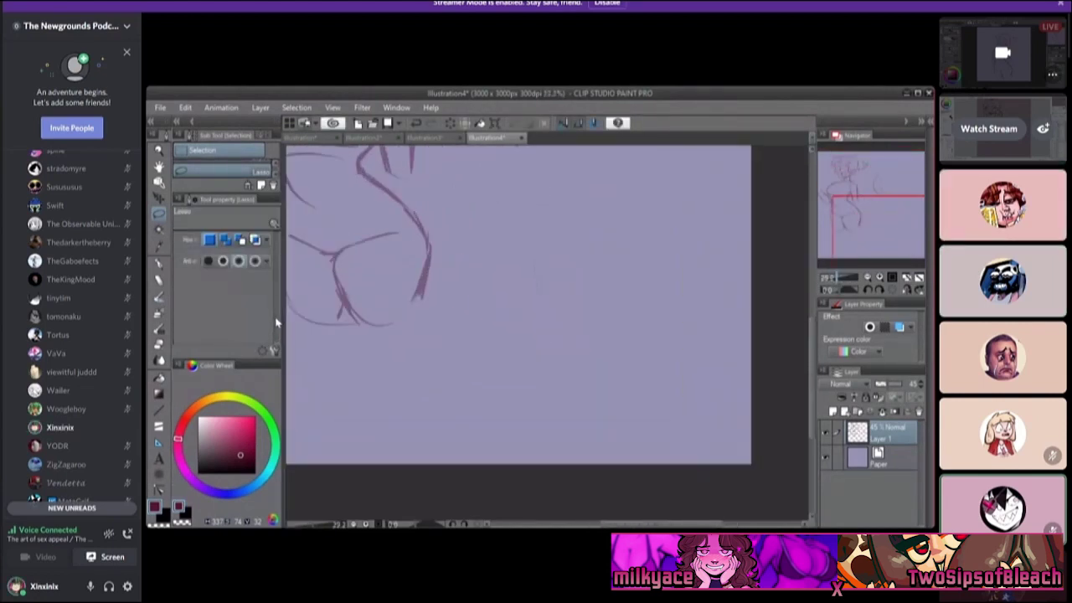
{"action": "scroll", "coordinate": [321, 253], "scroll_direction": "up", "scroll_amount": 3}
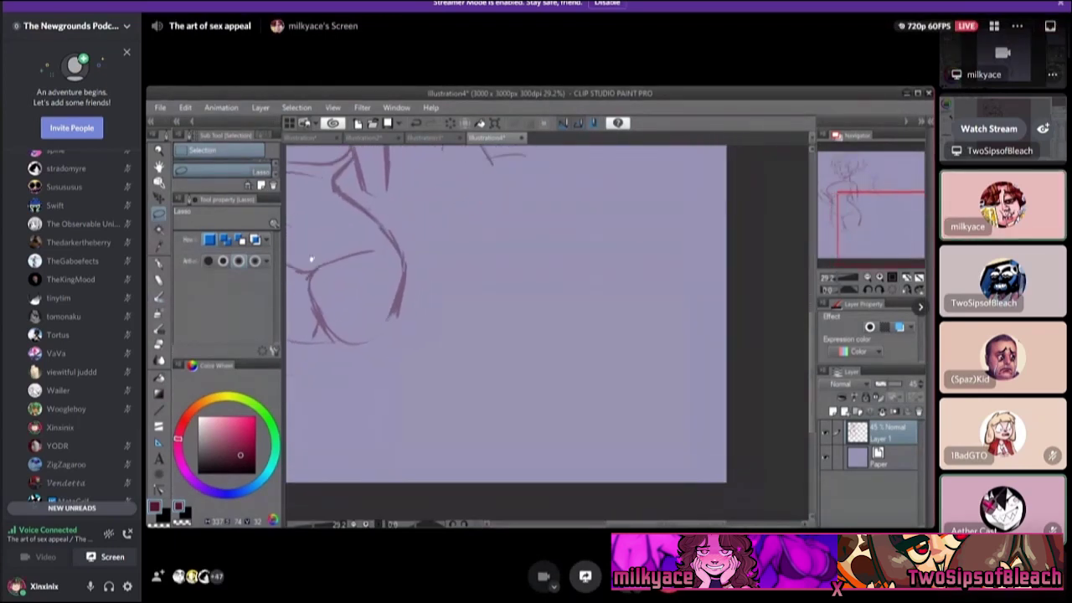
{"action": "left_click_drag", "start_coordinate": [306, 260], "coordinate": [267, 246]}
{"action": "key", "text": "p"}
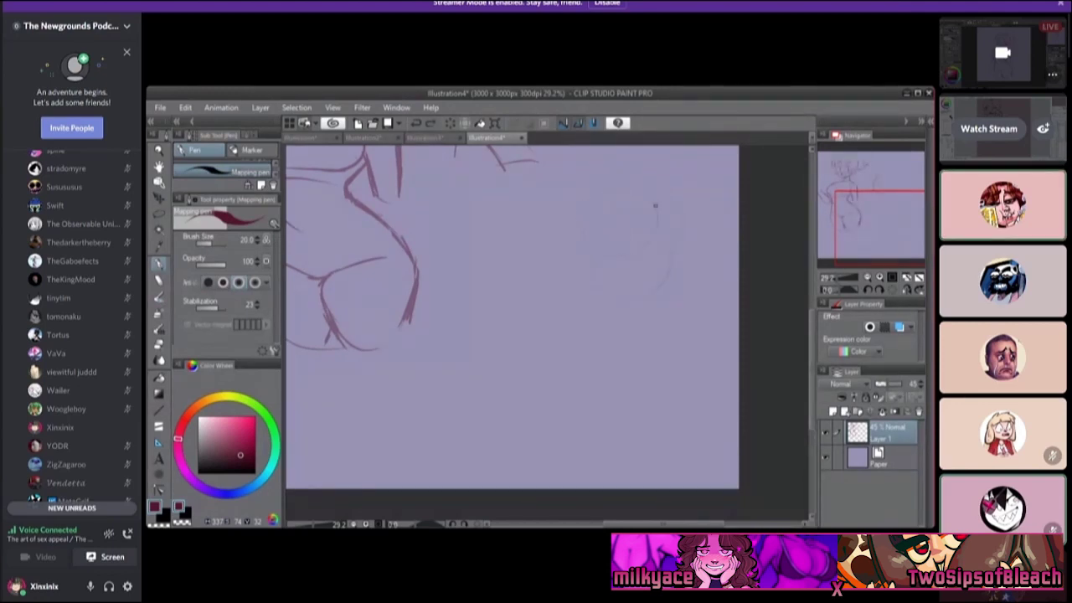
{"action": "left_click_drag", "start_coordinate": [650, 238], "coordinate": [629, 278]}
{"action": "left_click_drag", "start_coordinate": [642, 196], "coordinate": [655, 222]}
{"action": "key", "text": "ctrl+z"}
Add a tapered chin, an ear, two eyes and a small smile to the new head sketch, undoing a stray stroke.
{"action": "left_click_drag", "start_coordinate": [584, 265], "coordinate": [613, 280]}
{"action": "left_click_drag", "start_coordinate": [326, 254], "coordinate": [309, 276]}
{"action": "left_click_drag", "start_coordinate": [595, 260], "coordinate": [587, 275]}
{"action": "key", "text": "ctrl+z"}
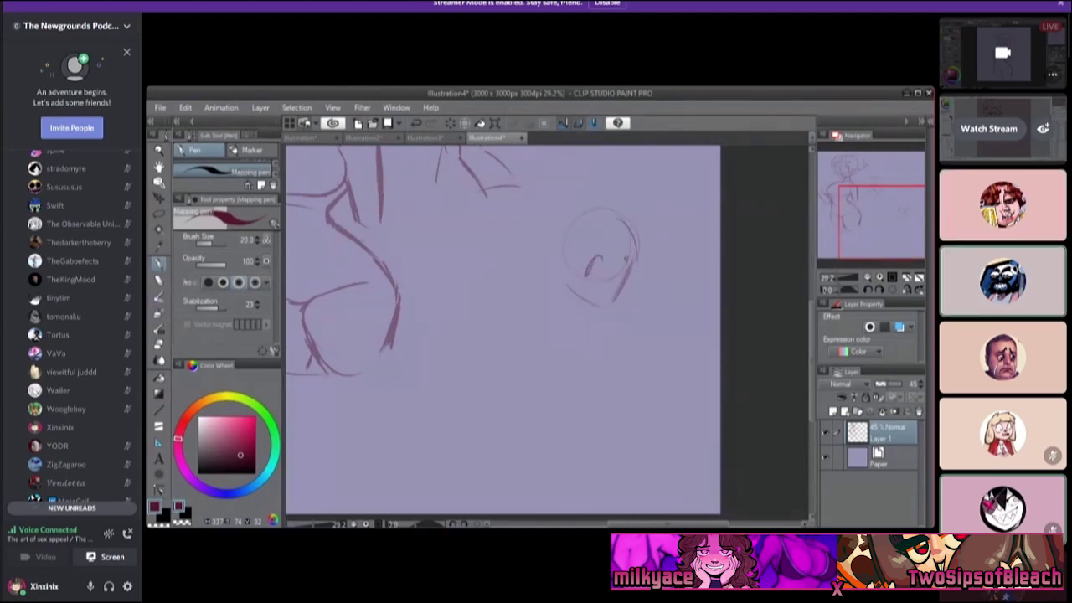
{"action": "mouse_move", "coordinate": [339, 271]}
{"action": "left_mouse_down"}
{"action": "mouse_move", "coordinate": [300, 263]}
{"action": "mouse_move", "coordinate": [318, 269]}
{"action": "left_mouse_up"}
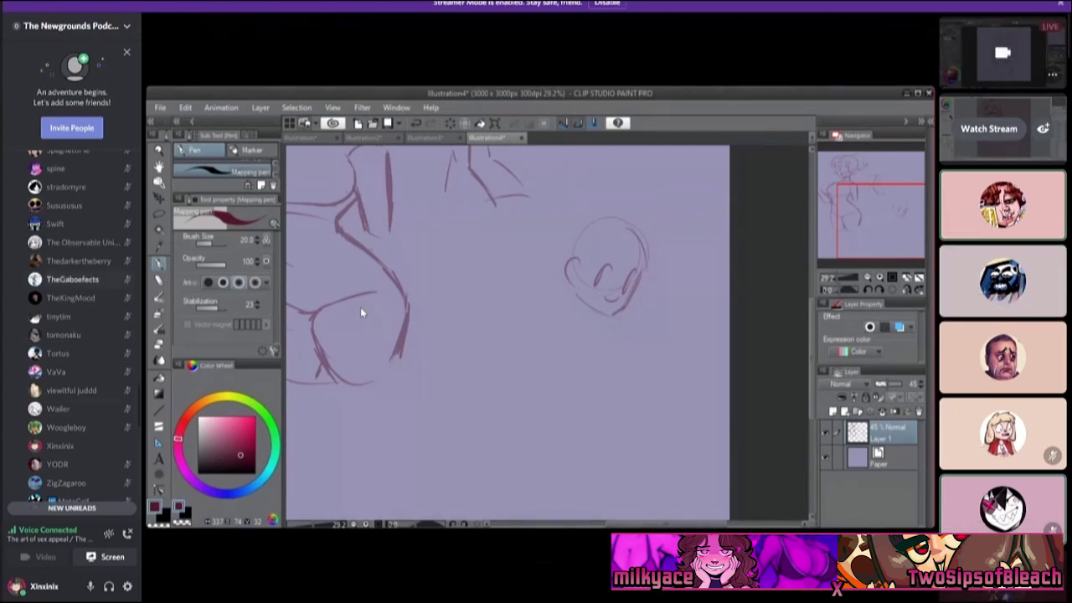
Read through the recent messages in the art-office-hours-chat channel and return to the live drawing stream.
{"action": "scroll", "coordinate": [75, 327], "scroll_direction": "up", "scroll_amount": 5}
{"action": "scroll", "coordinate": [75, 326], "scroll_direction": "up", "scroll_amount": 5}
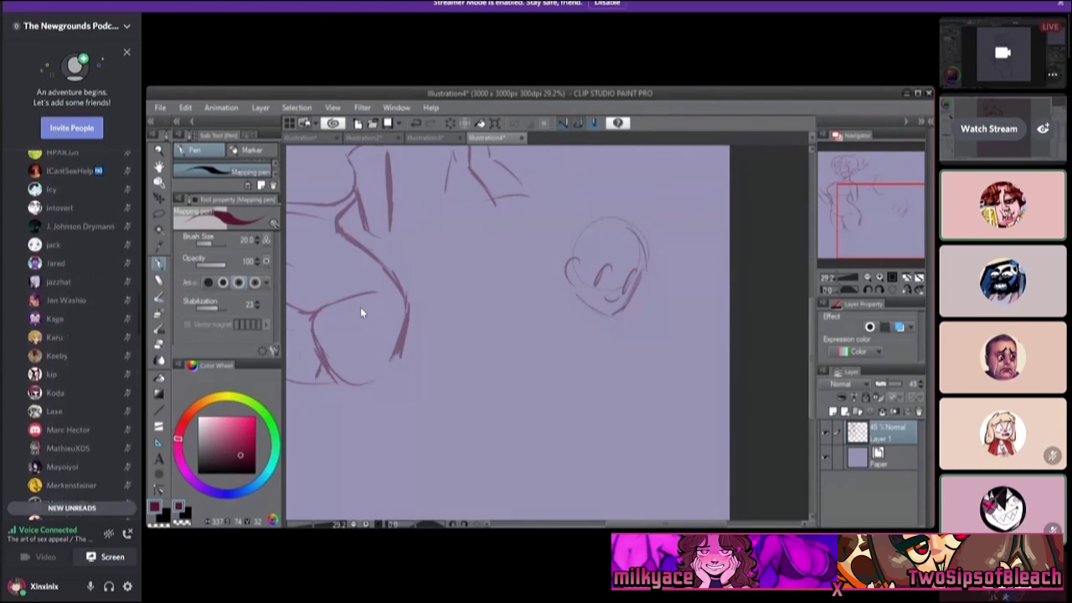
{"action": "scroll", "coordinate": [75, 327], "scroll_direction": "up", "scroll_amount": 5}
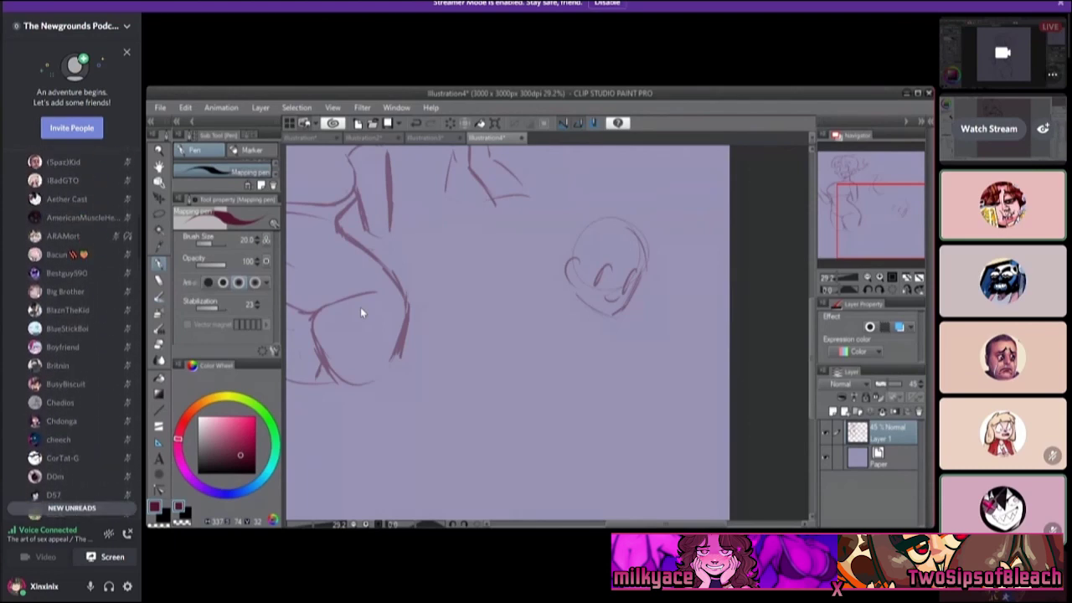
{"action": "scroll", "coordinate": [76, 334], "scroll_direction": "up", "scroll_amount": 1}
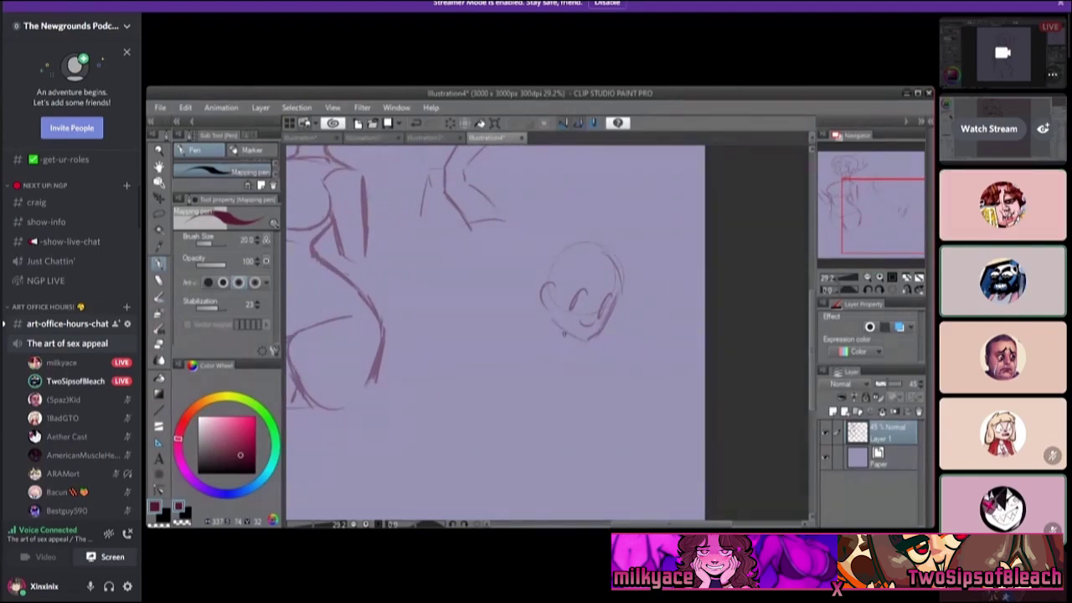
{"action": "left_click", "coordinate": [67, 323]}
{"action": "scroll", "coordinate": [486, 302], "scroll_direction": "down", "scroll_amount": 15}
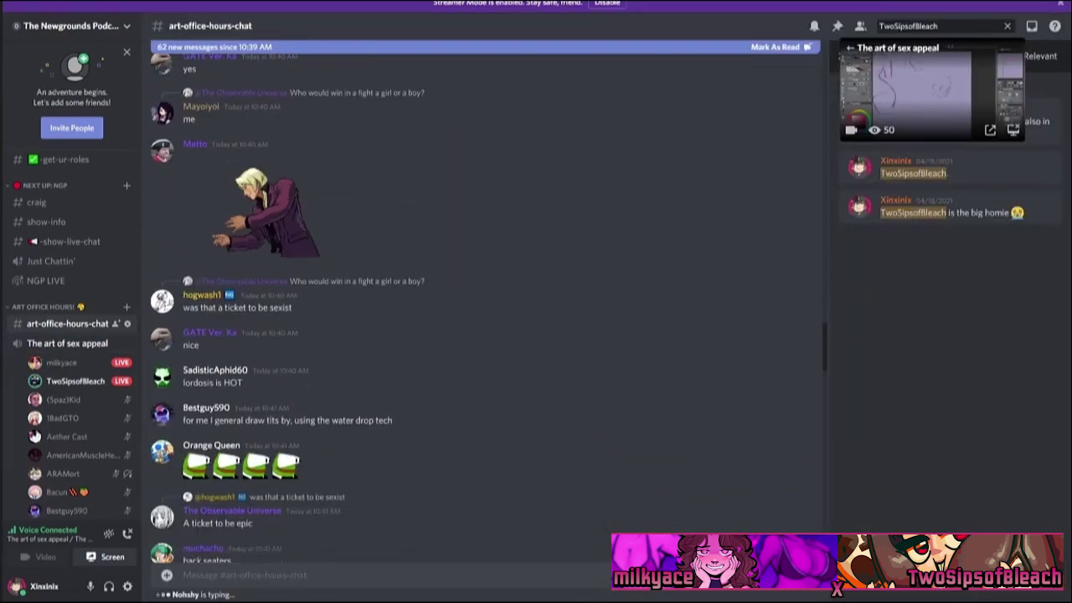
{"action": "scroll", "coordinate": [485, 302], "scroll_direction": "down", "scroll_amount": 15}
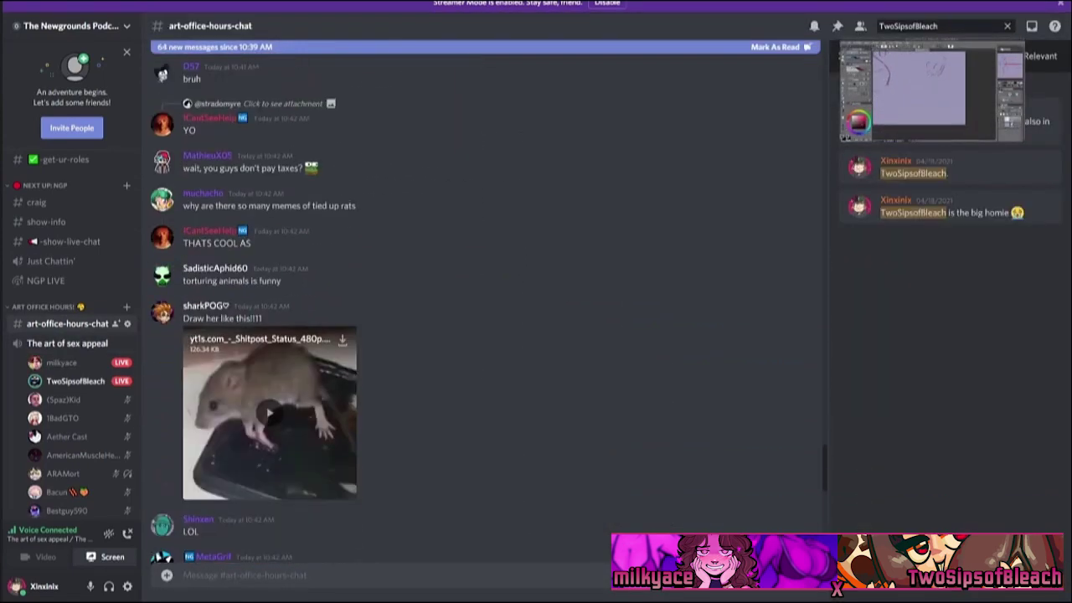
{"action": "scroll", "coordinate": [486, 301], "scroll_direction": "down", "scroll_amount": 1}
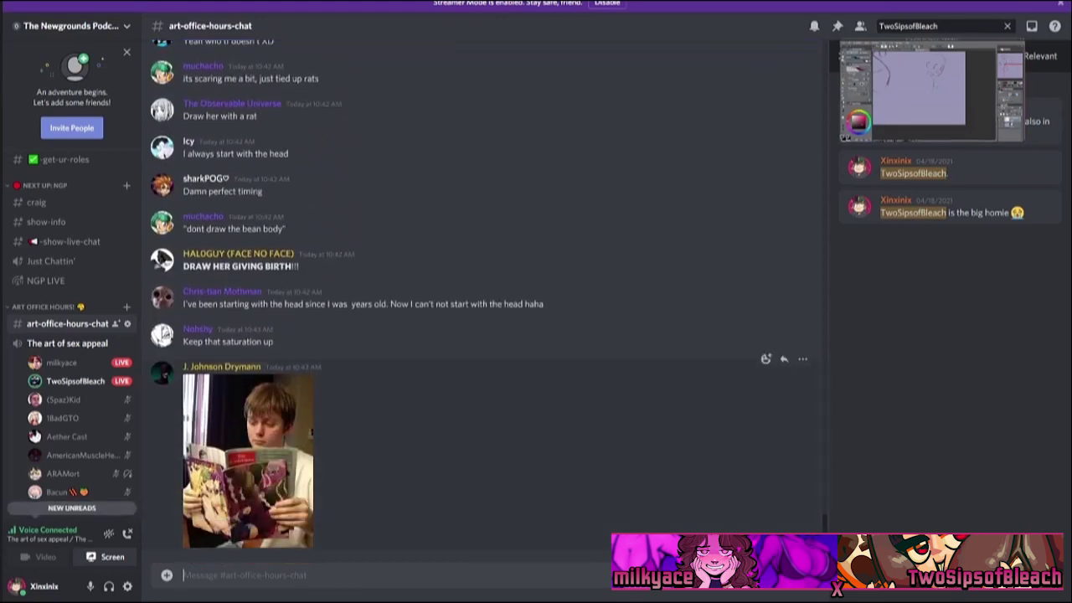
{"action": "scroll", "coordinate": [486, 301], "scroll_direction": "up", "scroll_amount": 6}
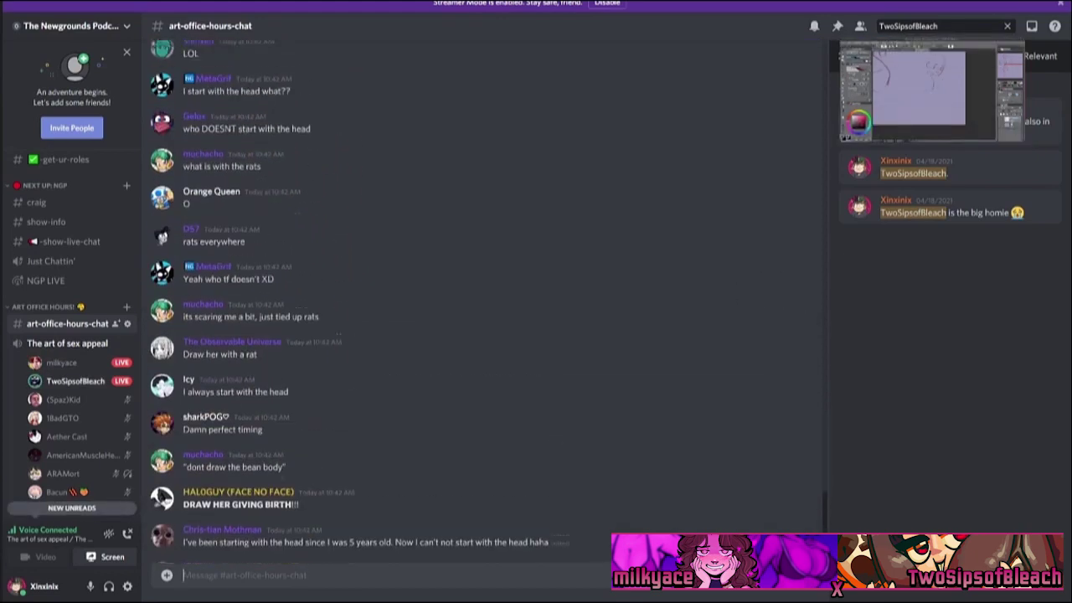
{"action": "left_click", "coordinate": [1013, 126]}
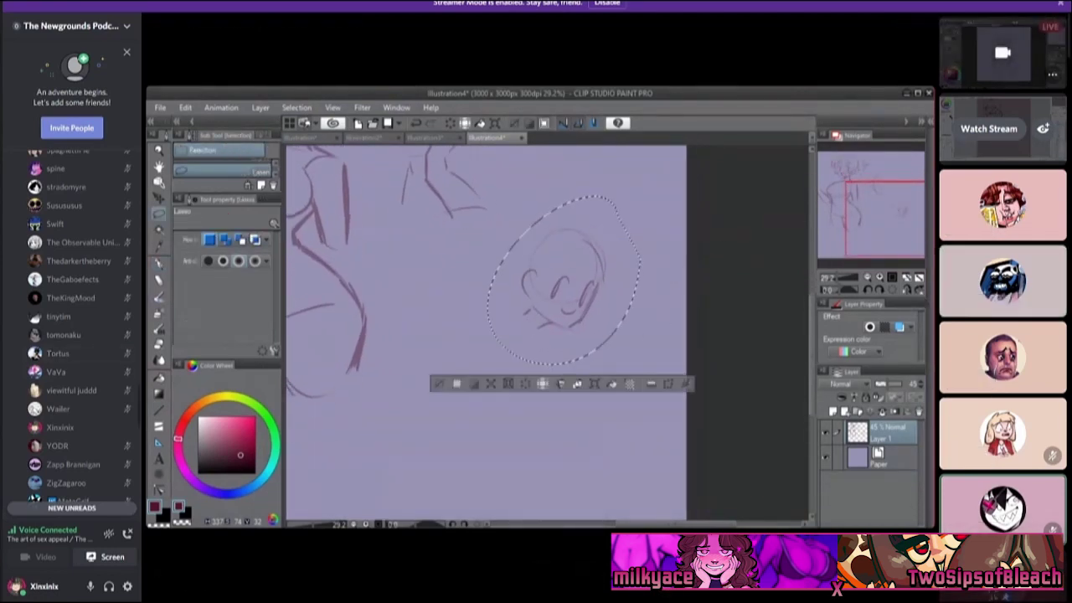
Catch up on the new art-office-hours-chat messages posted during the second figure's sketching, and go back to the artist's stream.
{"action": "scroll", "coordinate": [71, 335], "scroll_direction": "down", "scroll_amount": 2}
{"action": "scroll", "coordinate": [71, 334], "scroll_direction": "up", "scroll_amount": 5}
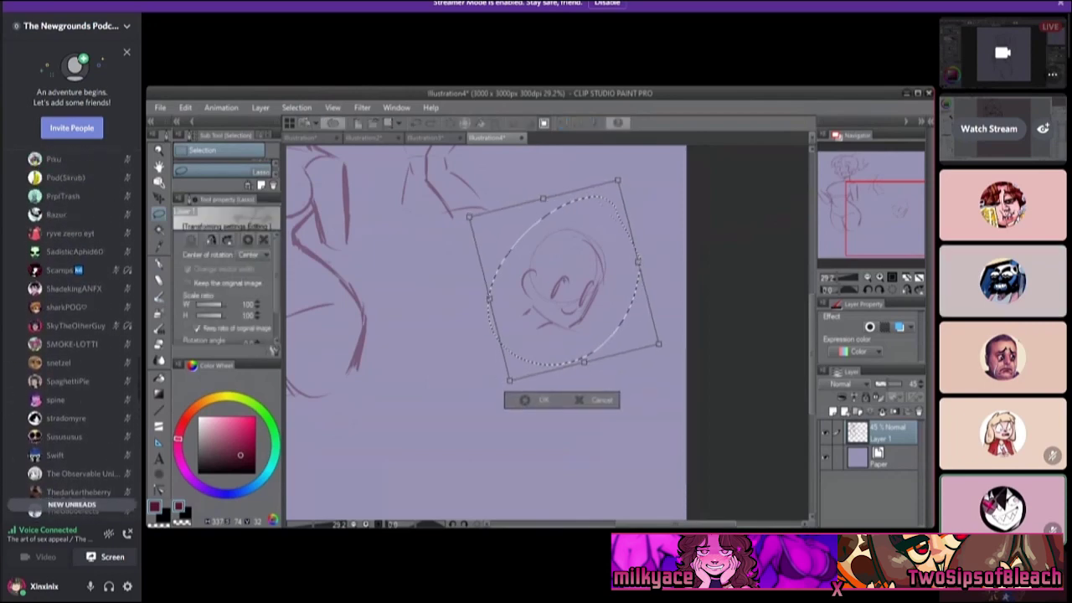
{"action": "scroll", "coordinate": [71, 335], "scroll_direction": "up", "scroll_amount": 5}
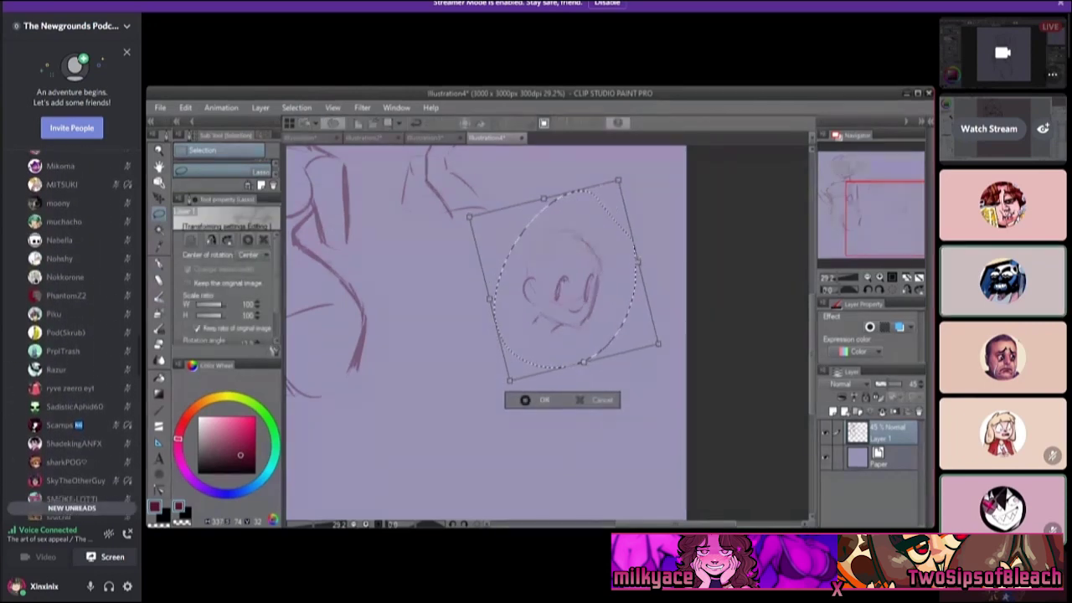
{"action": "scroll", "coordinate": [71, 335], "scroll_direction": "up", "scroll_amount": 10}
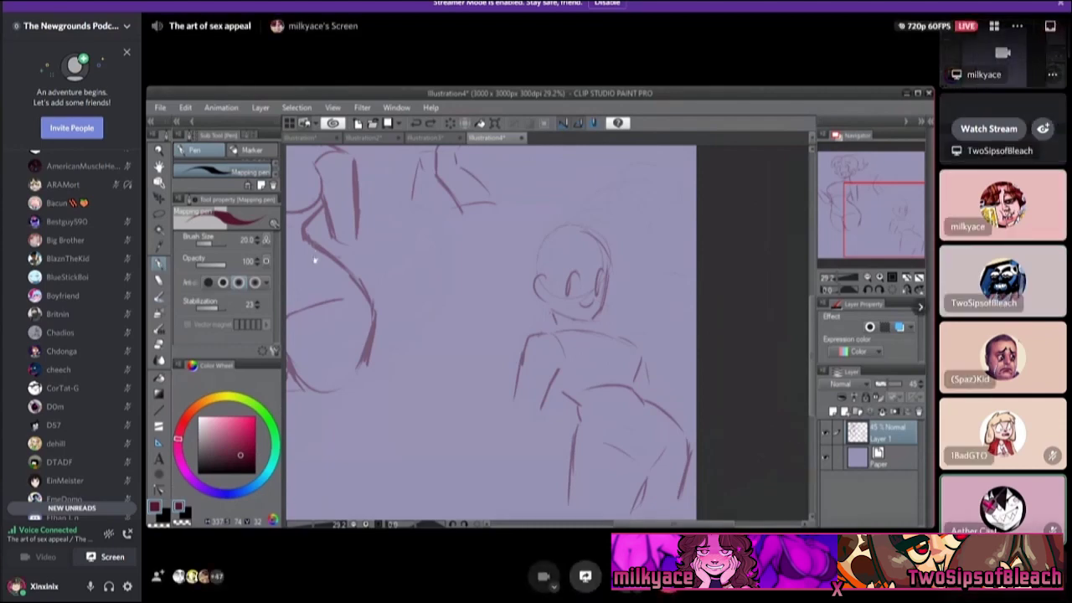
{"action": "scroll", "coordinate": [71, 335], "scroll_direction": "up", "scroll_amount": 3}
{"action": "scroll", "coordinate": [71, 335], "scroll_direction": "up", "scroll_amount": 1}
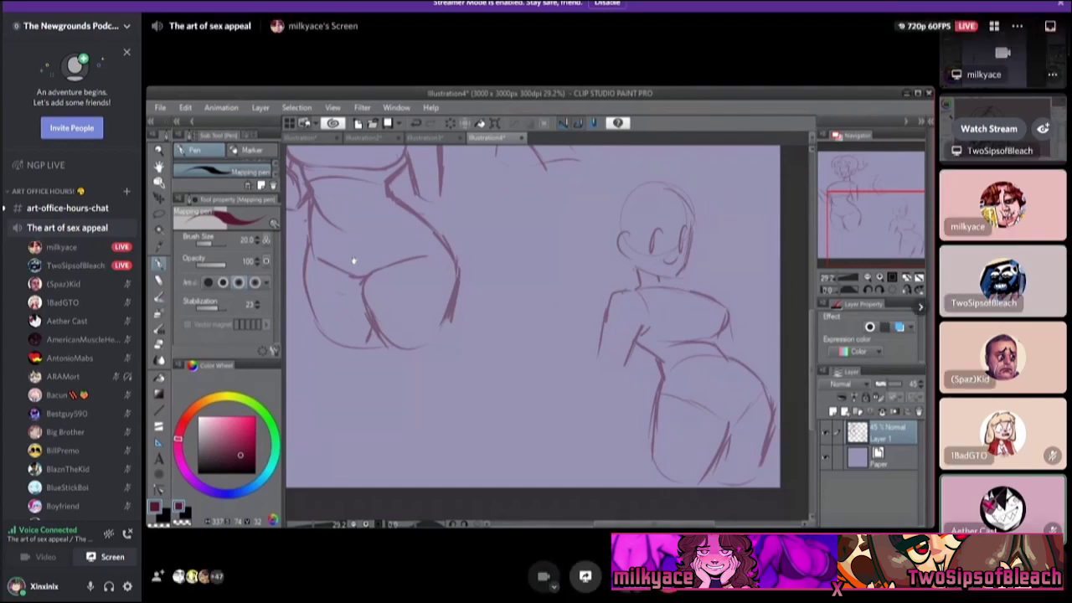
{"action": "scroll", "coordinate": [71, 352], "scroll_direction": "up", "scroll_amount": 3}
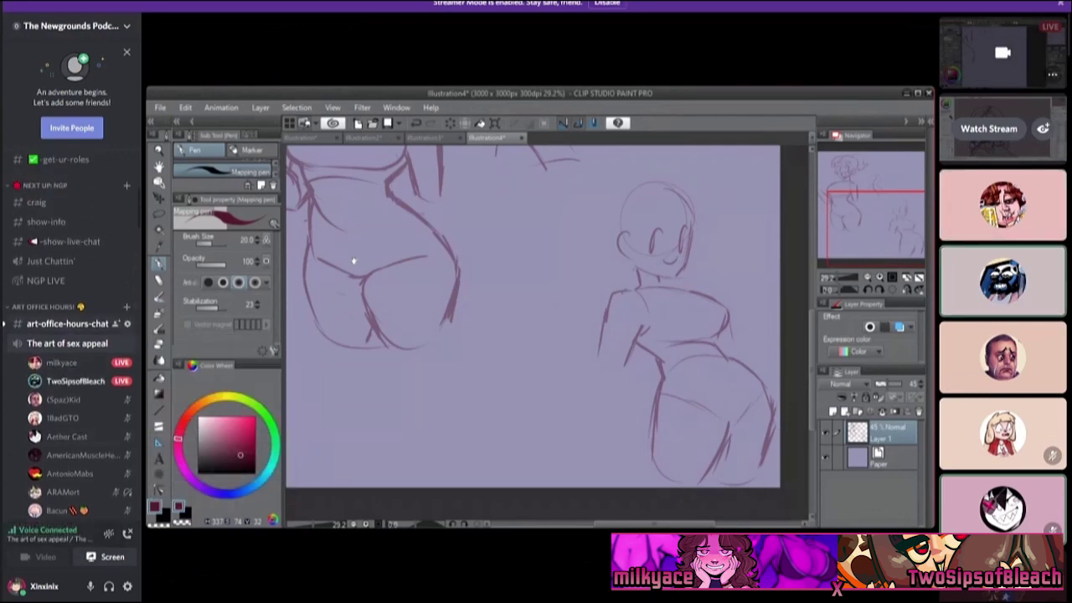
{"action": "left_click", "coordinate": [67, 323]}
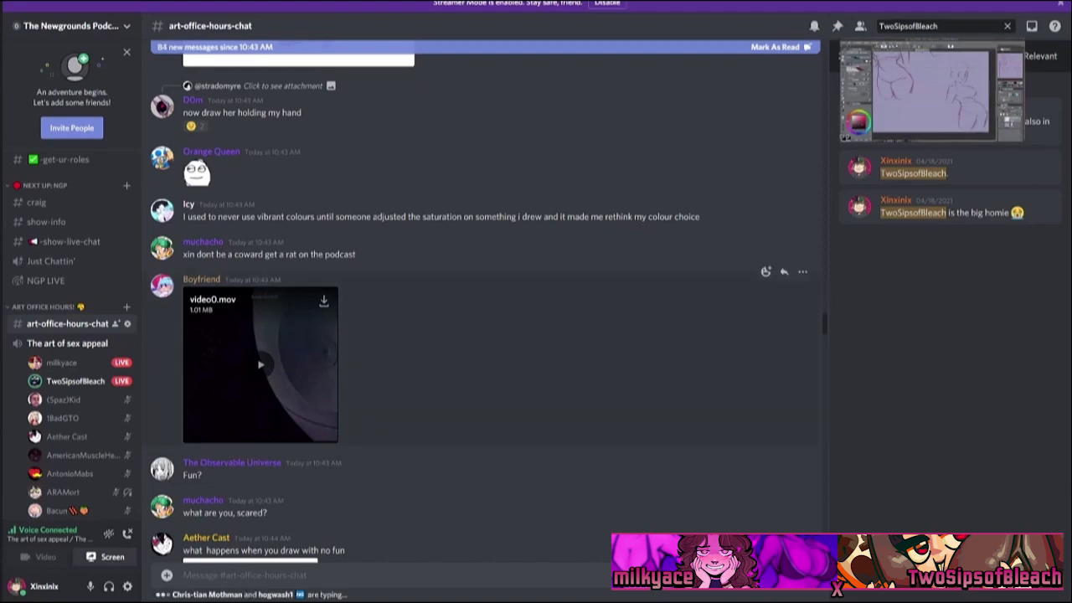
{"action": "scroll", "coordinate": [486, 302], "scroll_direction": "down", "scroll_amount": 10}
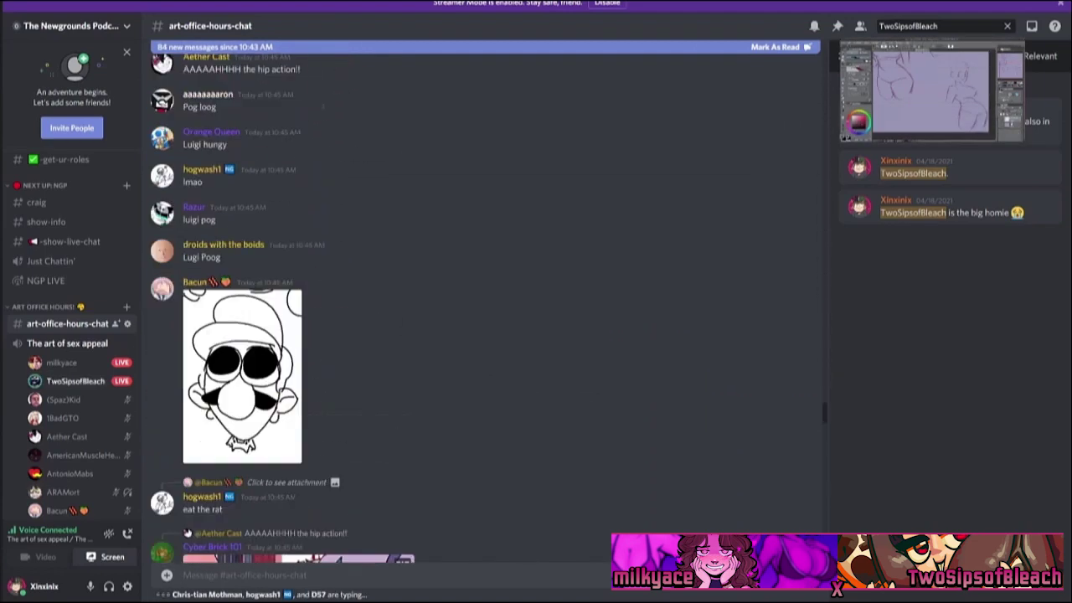
{"action": "scroll", "coordinate": [486, 301], "scroll_direction": "down", "scroll_amount": 10}
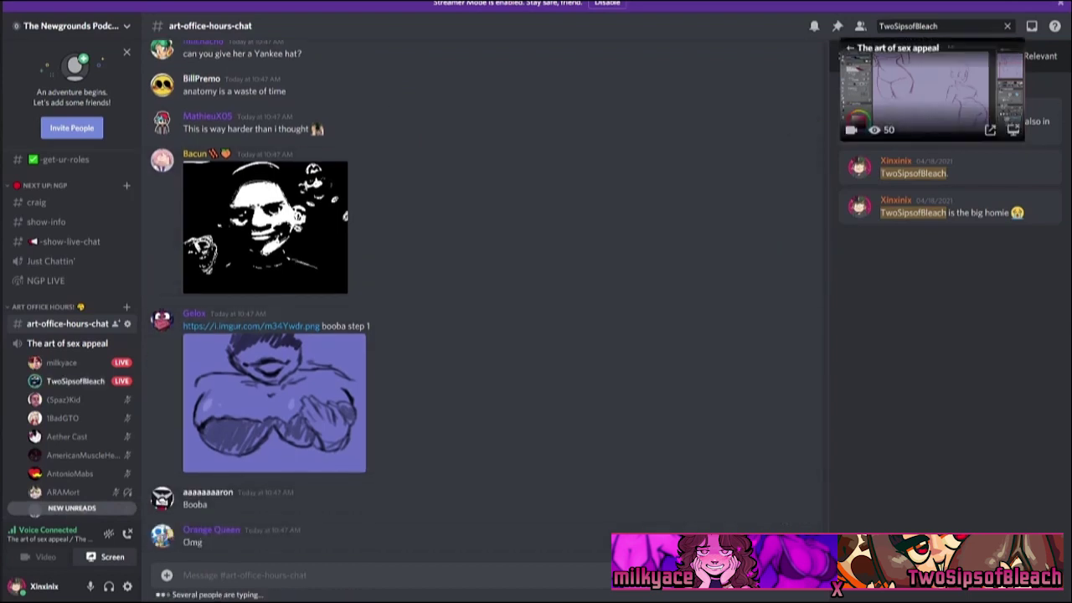
{"action": "left_click", "coordinate": [930, 92]}
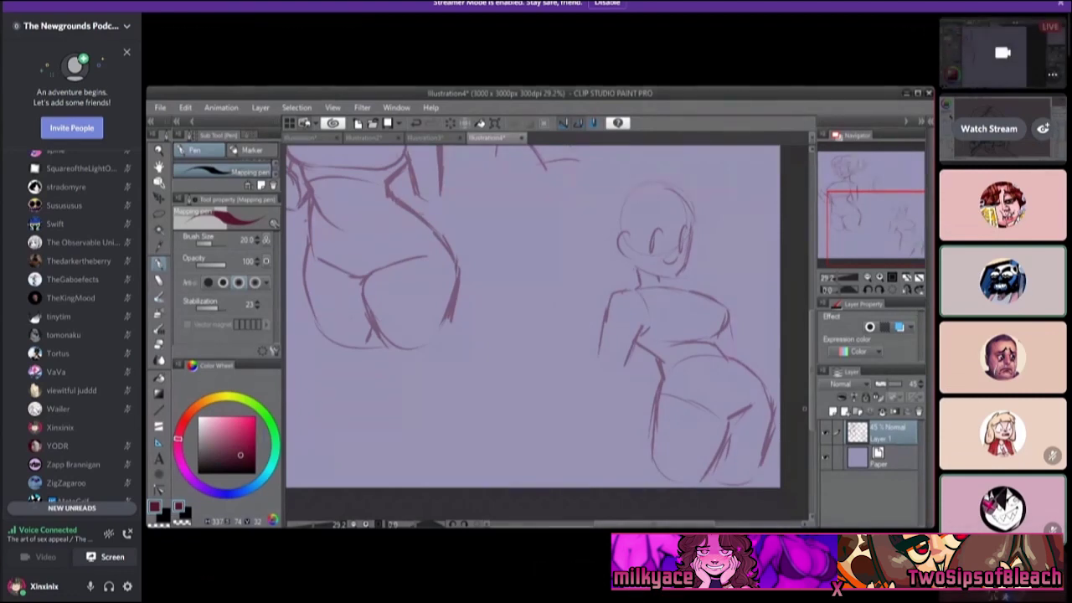
Switch the watched screen share to the other live artist in The art of sex appeal voice channel.
{"action": "mouse_move", "coordinate": [193, 576]}
{"action": "scroll", "coordinate": [80, 335], "scroll_direction": "up", "scroll_amount": 5}
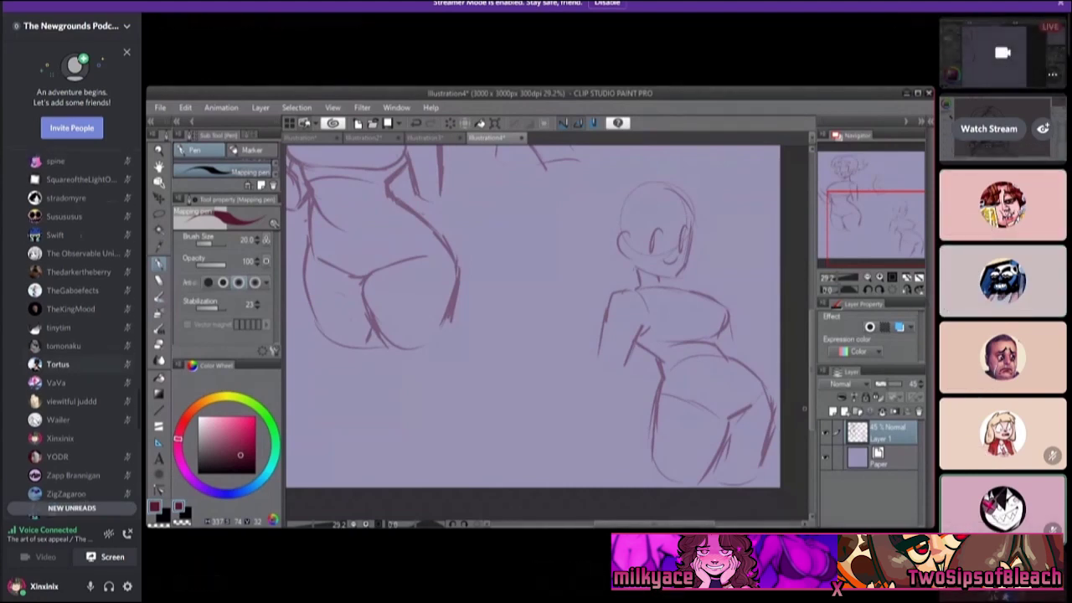
{"action": "scroll", "coordinate": [80, 335], "scroll_direction": "up", "scroll_amount": 5}
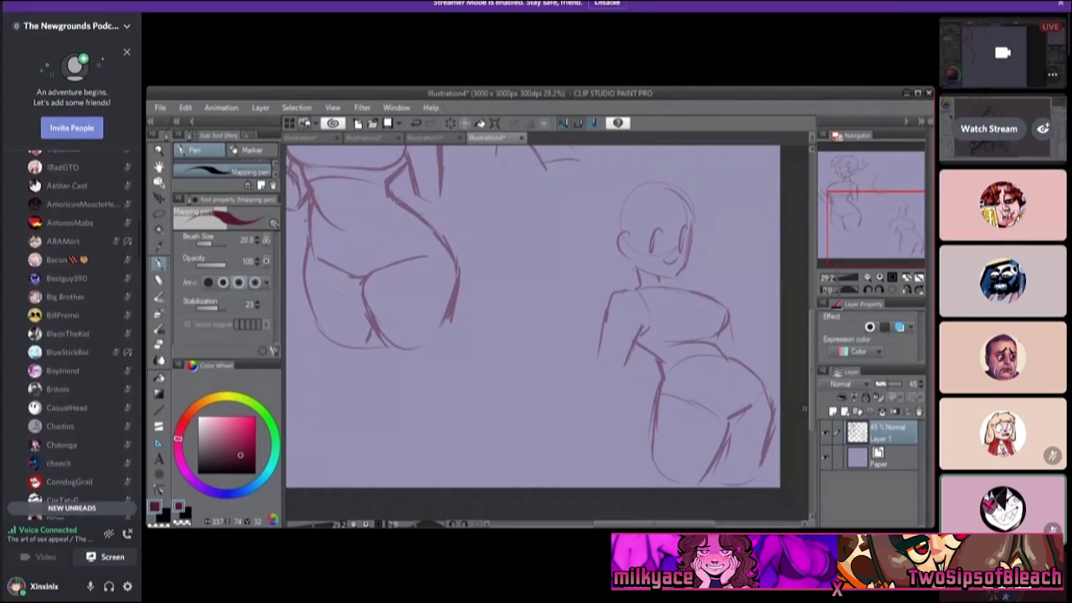
{"action": "scroll", "coordinate": [72, 335], "scroll_direction": "up", "scroll_amount": 5}
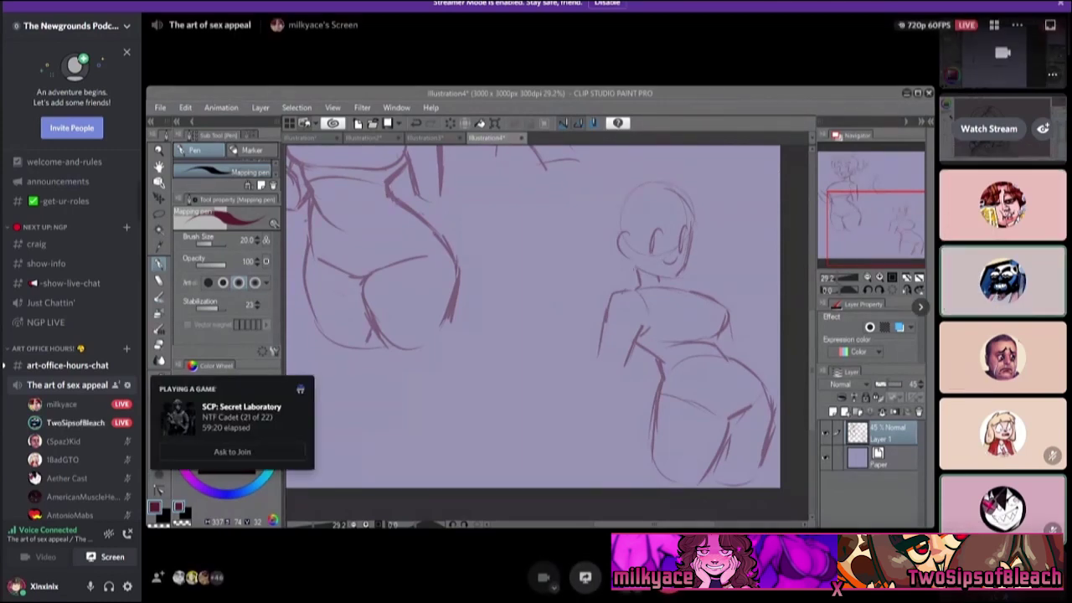
{"action": "left_click", "coordinate": [75, 422]}
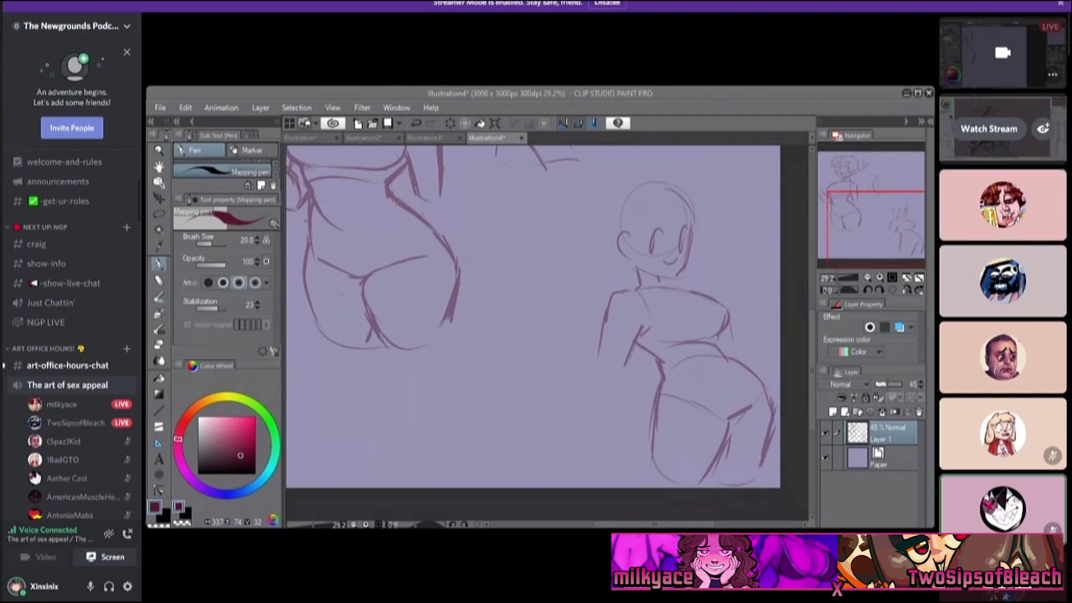
{"action": "mouse_move", "coordinate": [76, 422]}
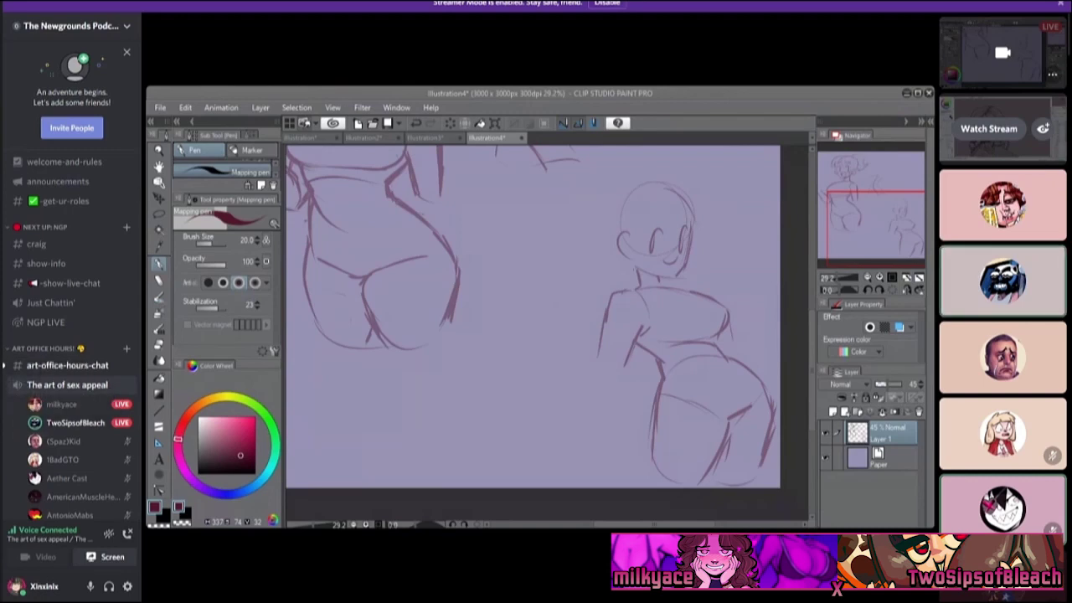
{"action": "left_click", "coordinate": [211, 450]}
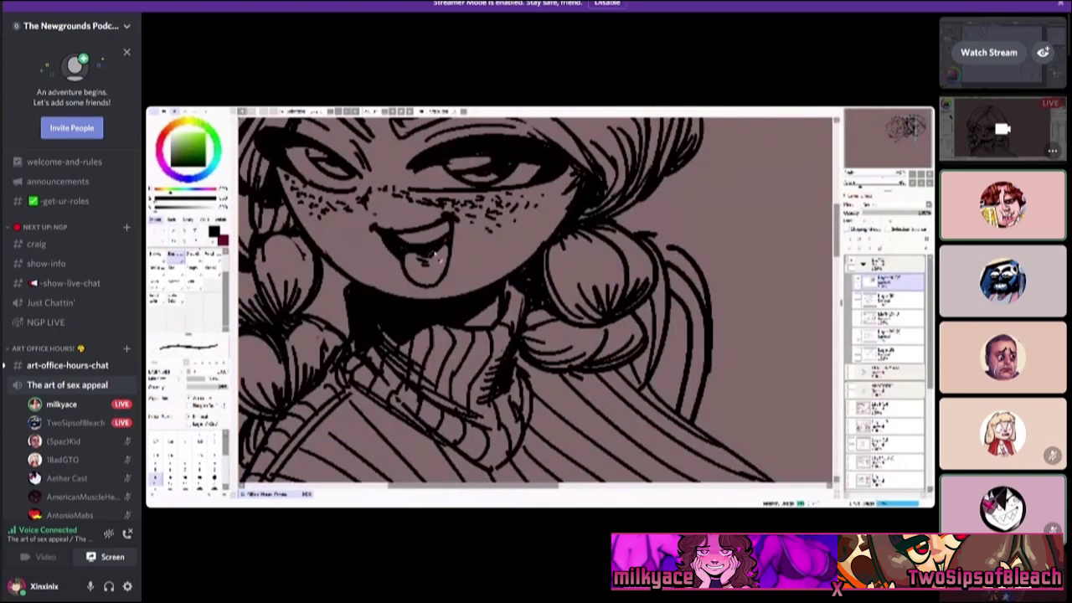
{"action": "mouse_move", "coordinate": [536, 301]}
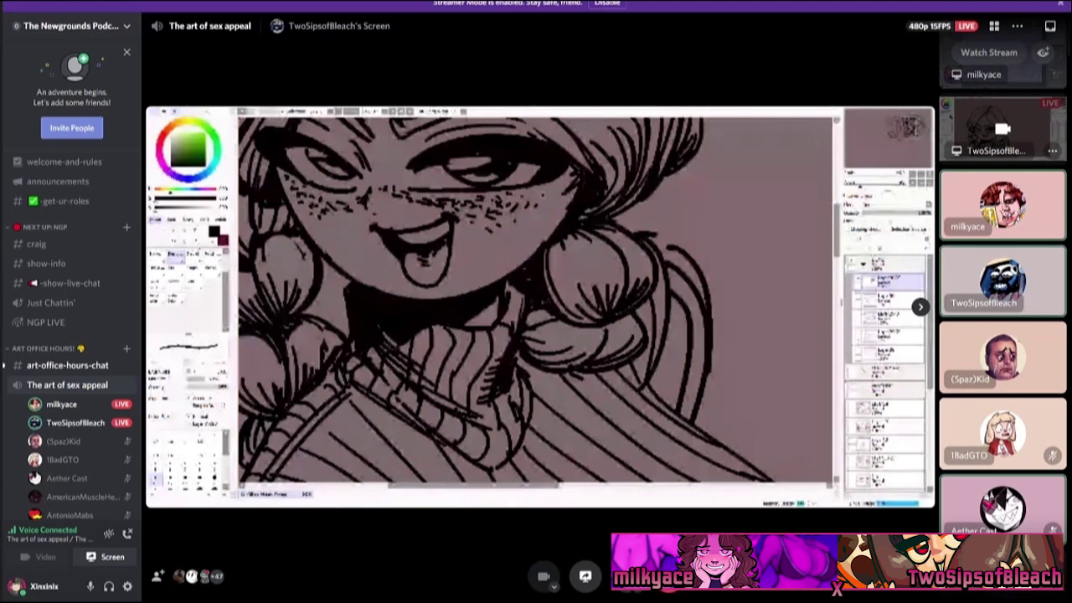
{"action": "mouse_move", "coordinate": [76, 422]}
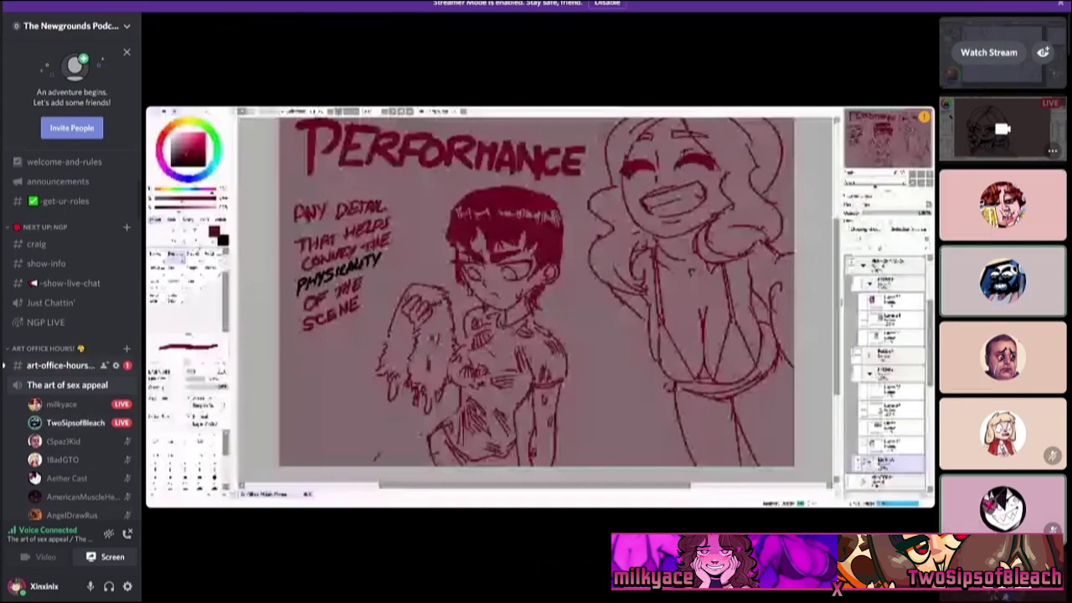
Catch up on the unread art-office-hours-chat messages and return to the artist's live drawing stream.
{"action": "left_click", "coordinate": [63, 365]}
{"action": "scroll", "coordinate": [485, 319], "scroll_direction": "down", "scroll_amount": 15}
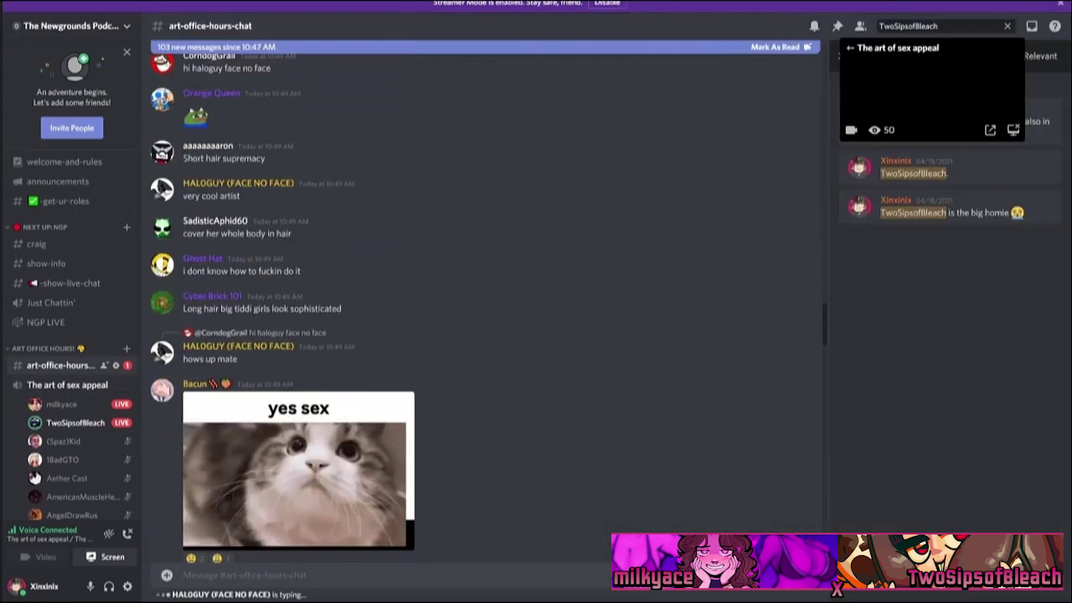
{"action": "scroll", "coordinate": [486, 318], "scroll_direction": "down", "scroll_amount": 15}
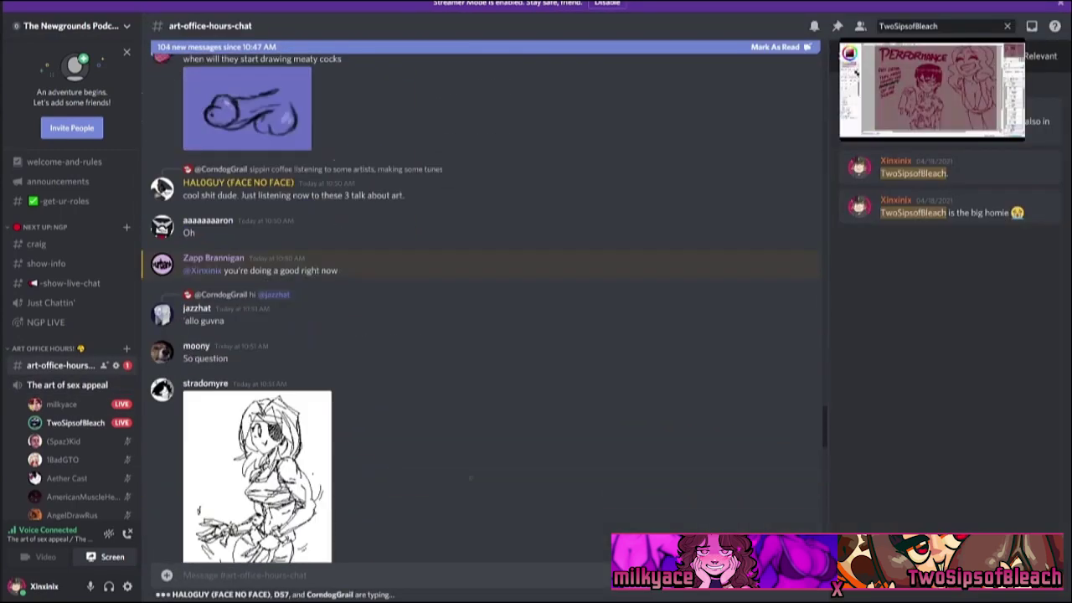
{"action": "scroll", "coordinate": [485, 319], "scroll_direction": "up", "scroll_amount": 10}
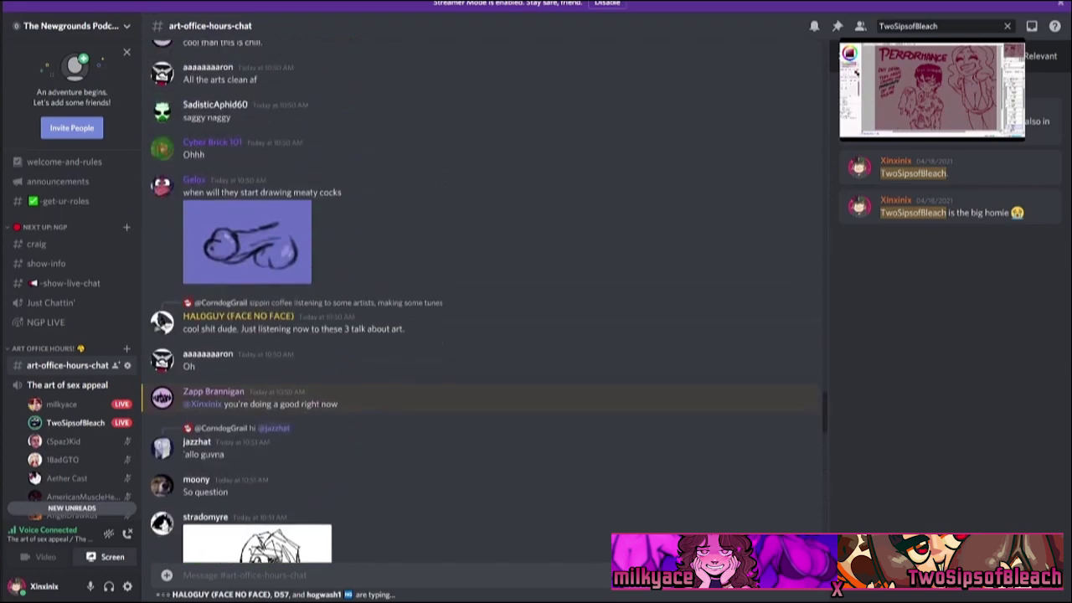
{"action": "scroll", "coordinate": [486, 318], "scroll_direction": "down", "scroll_amount": 10}
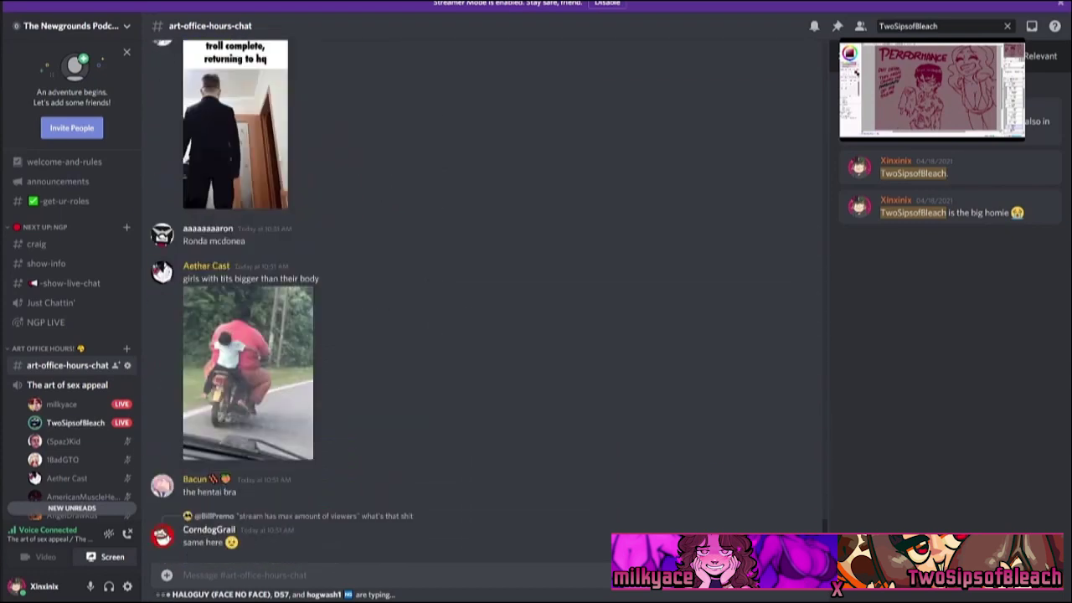
{"action": "left_click", "coordinate": [931, 88]}
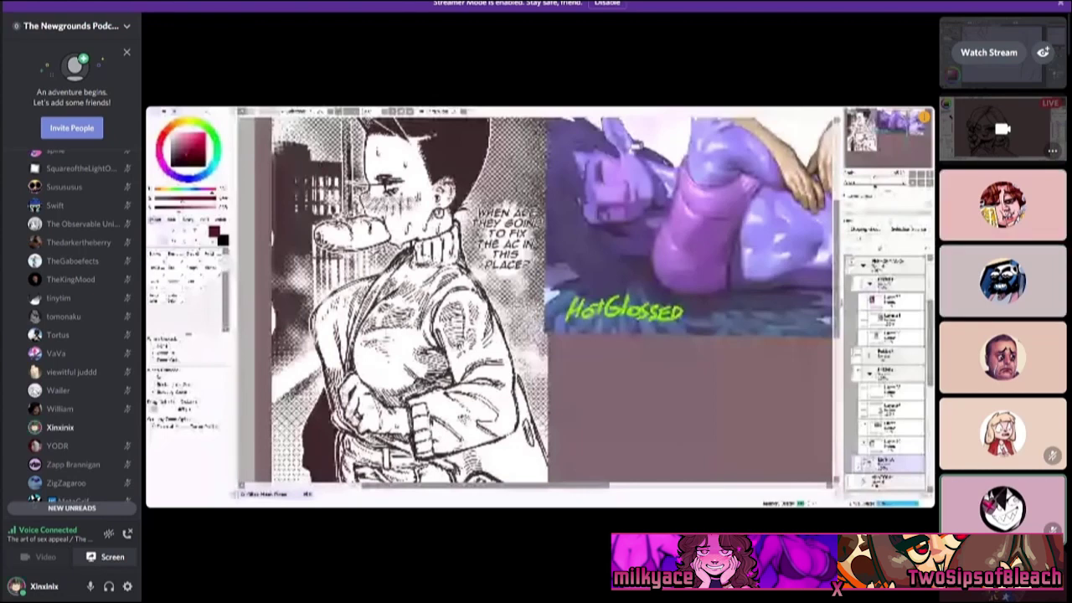
Read the new art-office-hours-chat messages about pixel art and the sketches shared there, and go back to the artist's stream.
{"action": "scroll", "coordinate": [71, 327], "scroll_direction": "up", "scroll_amount": 5}
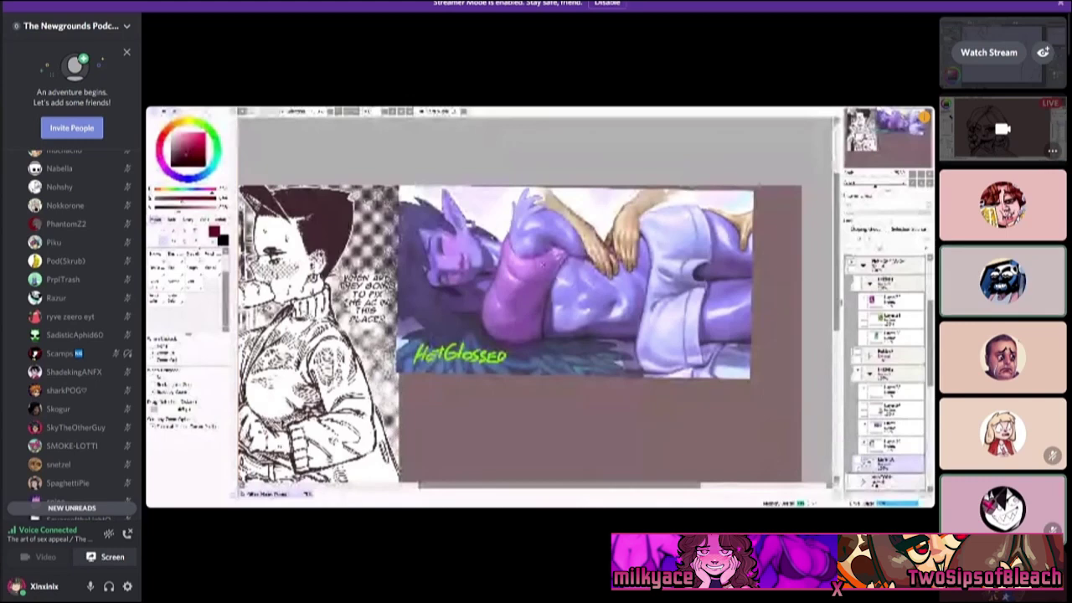
{"action": "scroll", "coordinate": [71, 326], "scroll_direction": "down", "scroll_amount": 1}
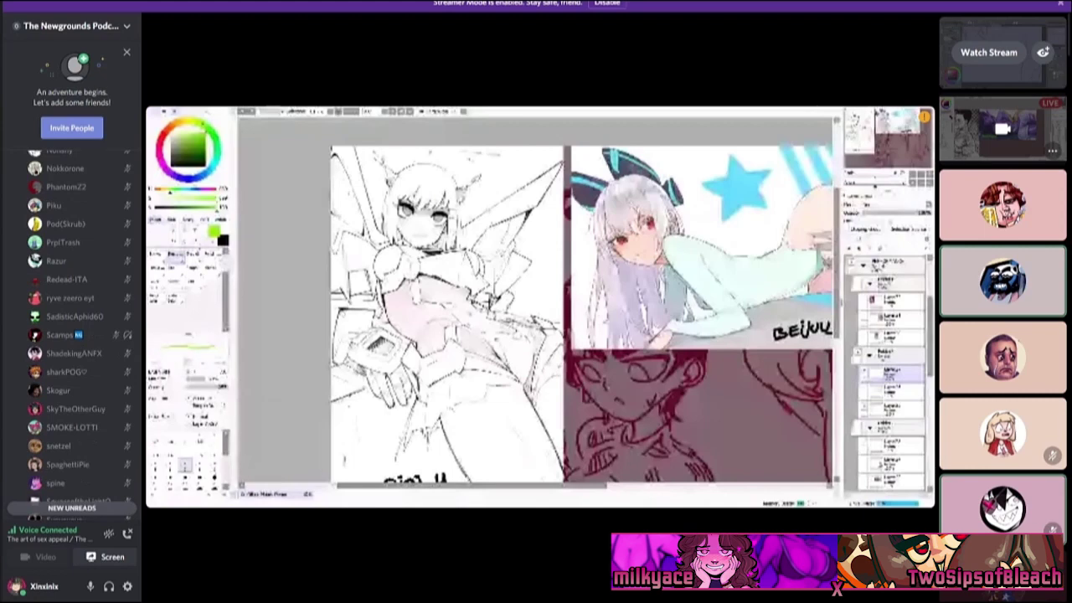
{"action": "scroll", "coordinate": [71, 326], "scroll_direction": "up", "scroll_amount": 4}
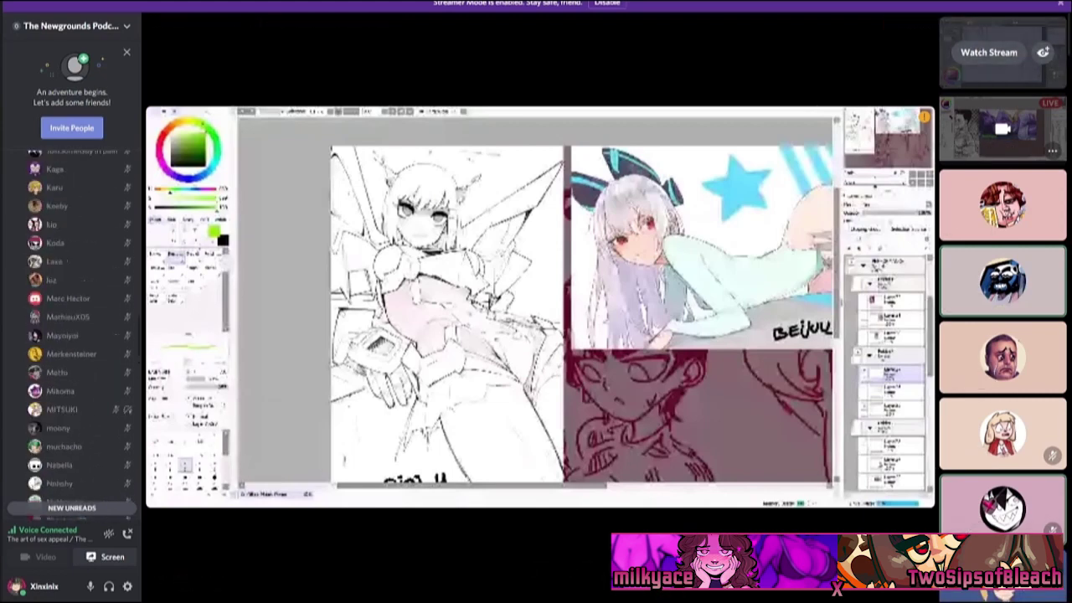
{"action": "scroll", "coordinate": [71, 326], "scroll_direction": "up", "scroll_amount": 10}
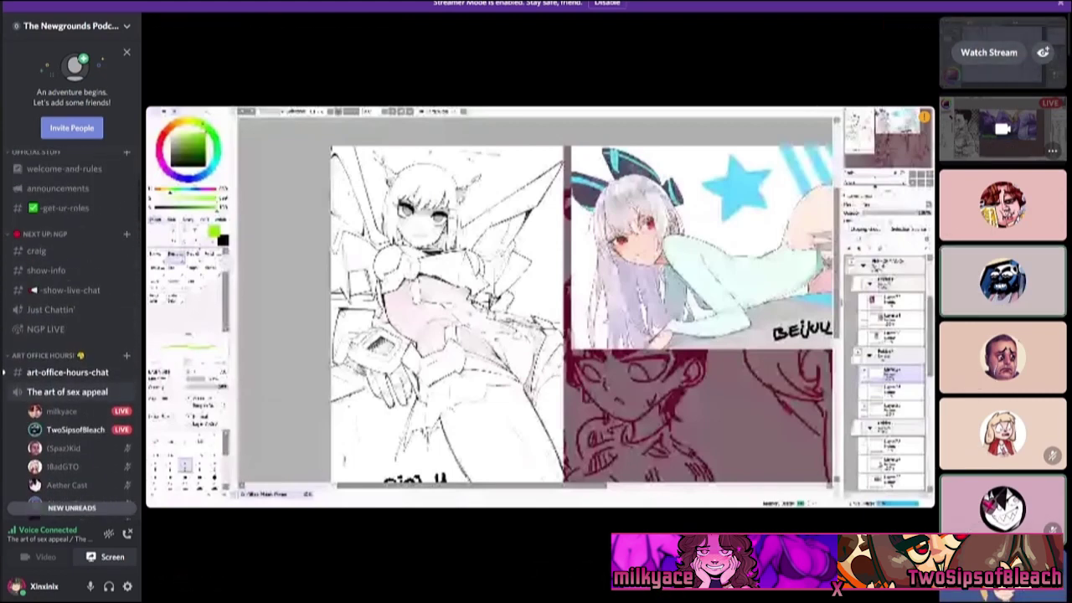
{"action": "mouse_move", "coordinate": [920, 307]}
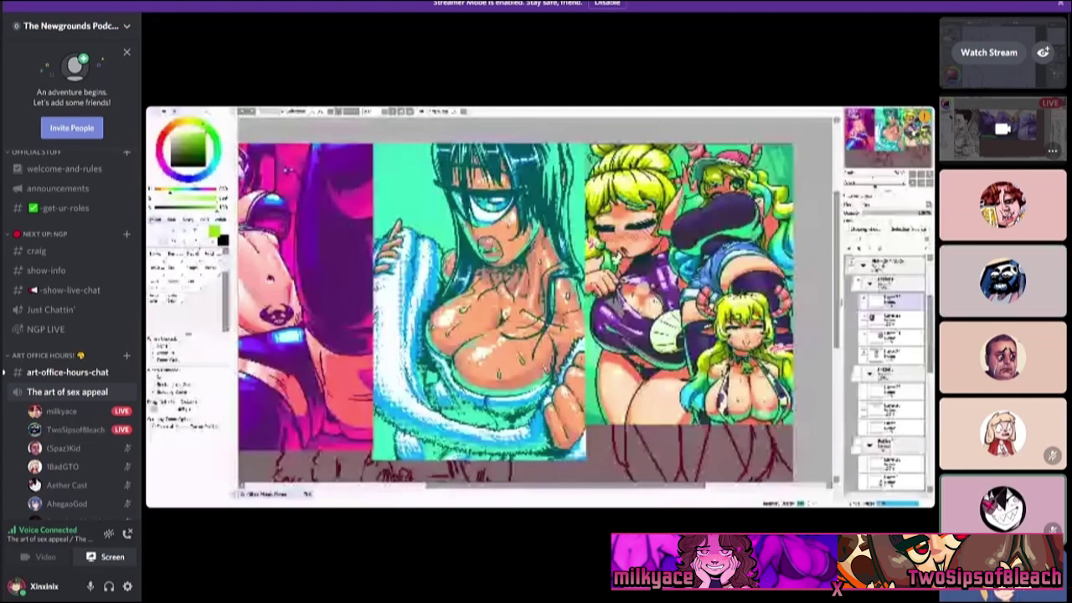
{"action": "mouse_move", "coordinate": [920, 306]}
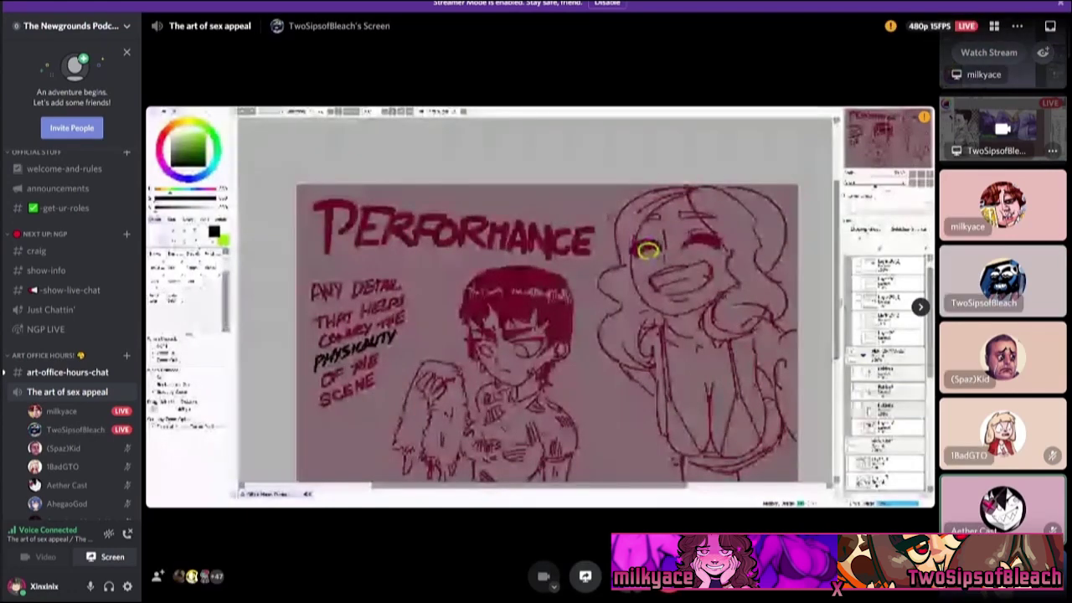
{"action": "left_click", "coordinate": [67, 372]}
{"action": "scroll", "coordinate": [485, 301], "scroll_direction": "down", "scroll_amount": 15}
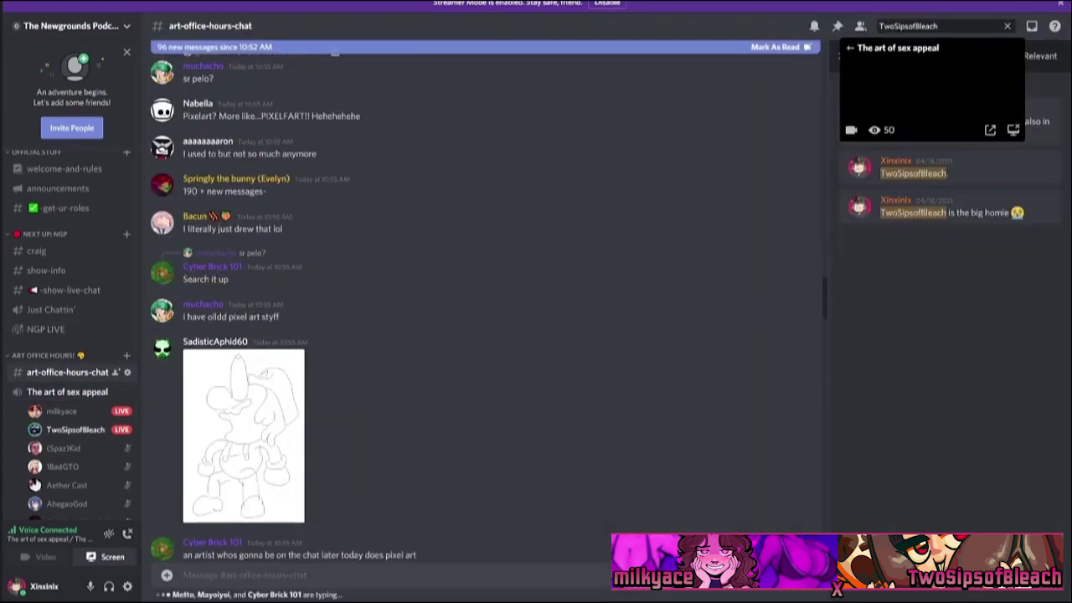
{"action": "scroll", "coordinate": [485, 302], "scroll_direction": "down", "scroll_amount": 10}
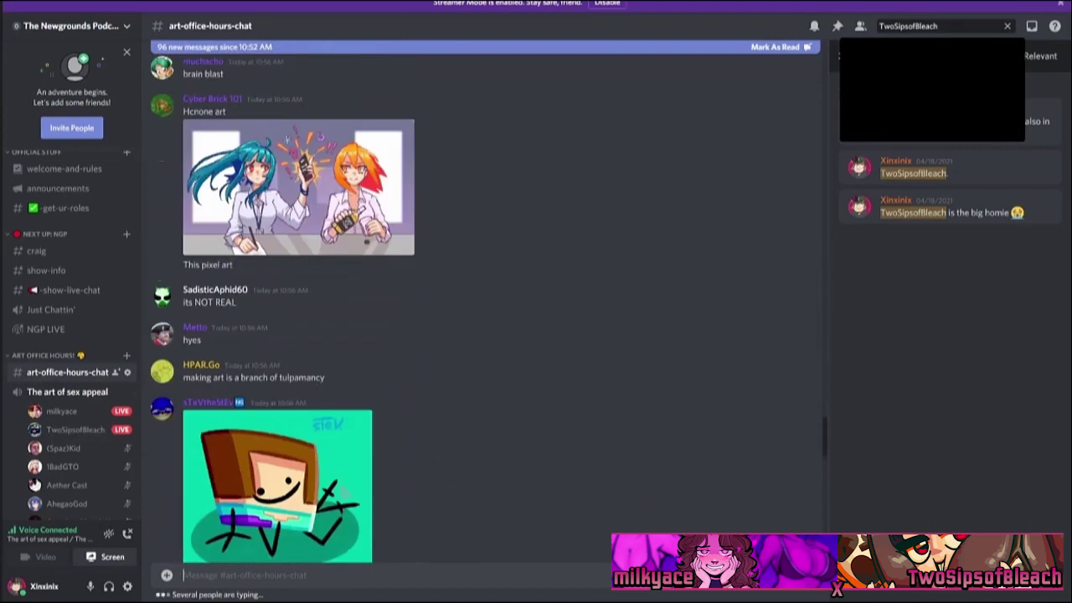
{"action": "scroll", "coordinate": [486, 302], "scroll_direction": "down", "scroll_amount": 10}
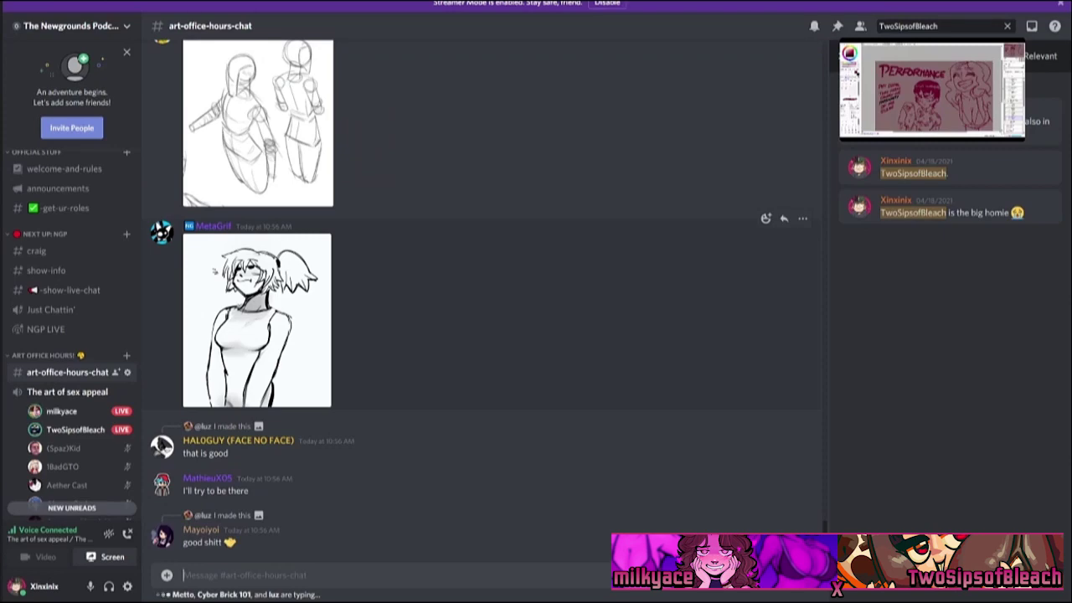
{"action": "left_click", "coordinate": [931, 90]}
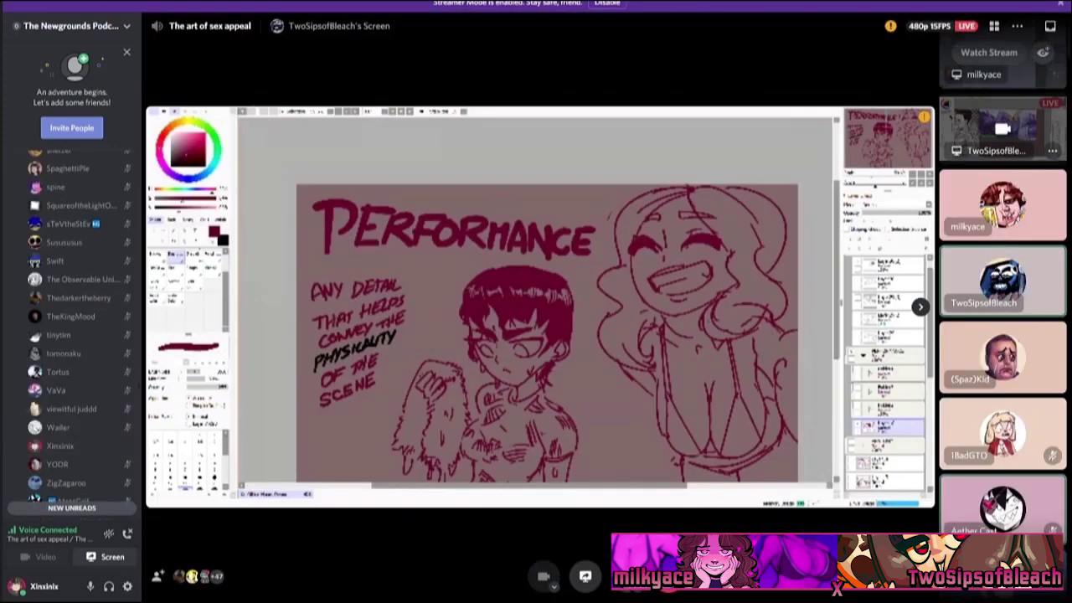
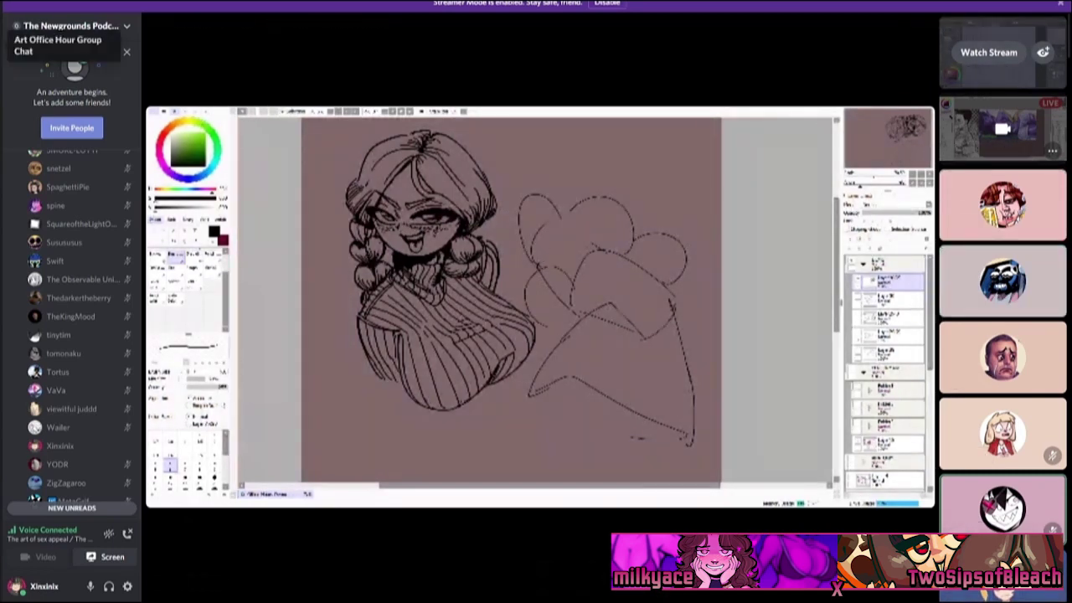
In the Art Office Hour Group Chat server's general channel, post "YEAH" with an emoji and "We're in the banner on NG right now too" with a grim emoji.
{"action": "left_click", "coordinate": [2, 45]}
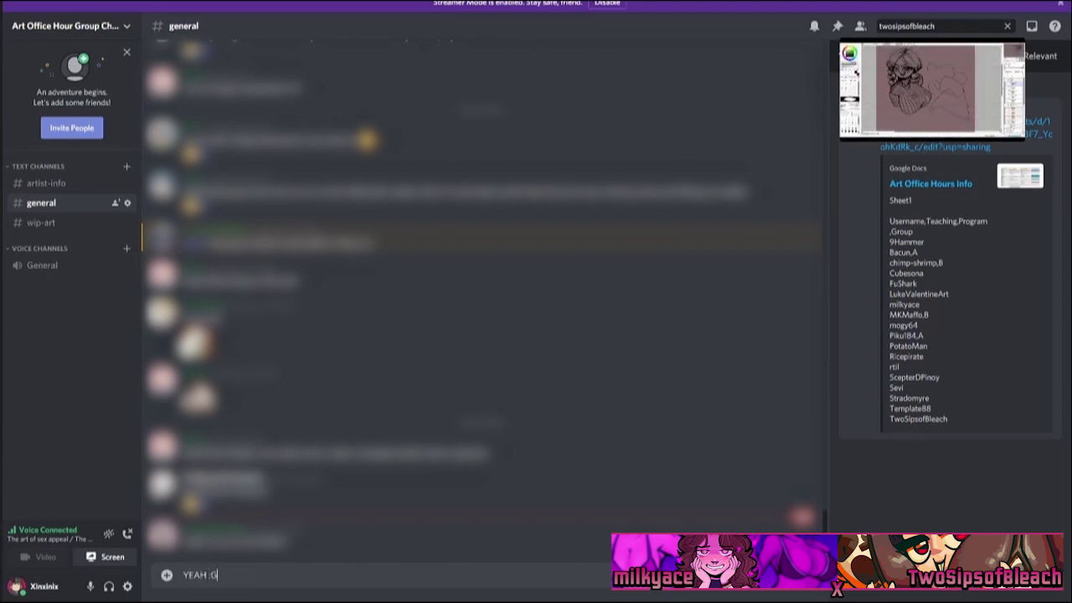
{"action": "key", "text": "Return"}
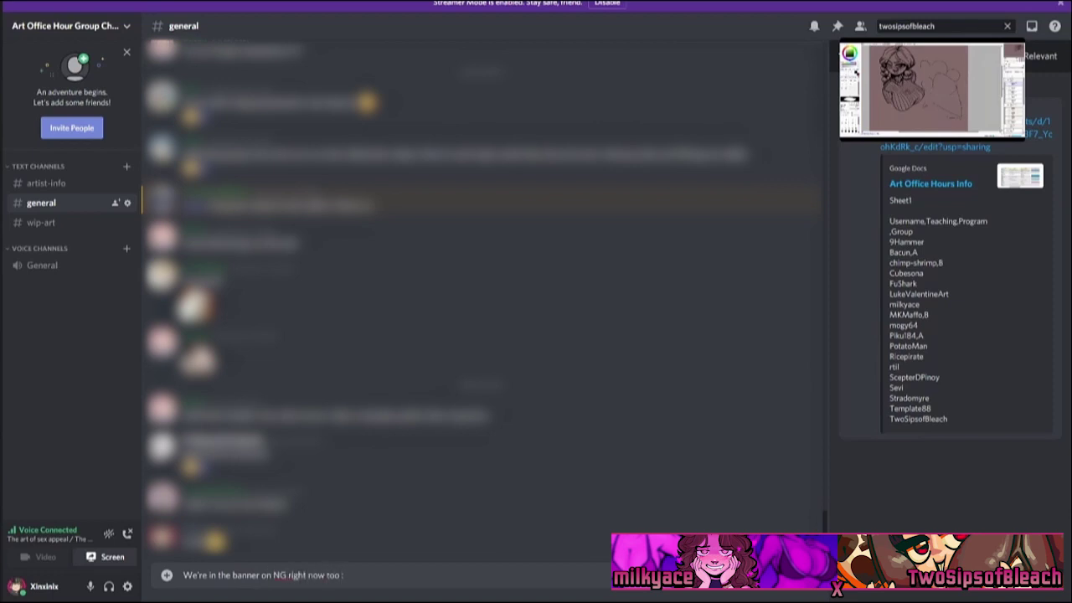
{"action": "type", "text": "grim"}
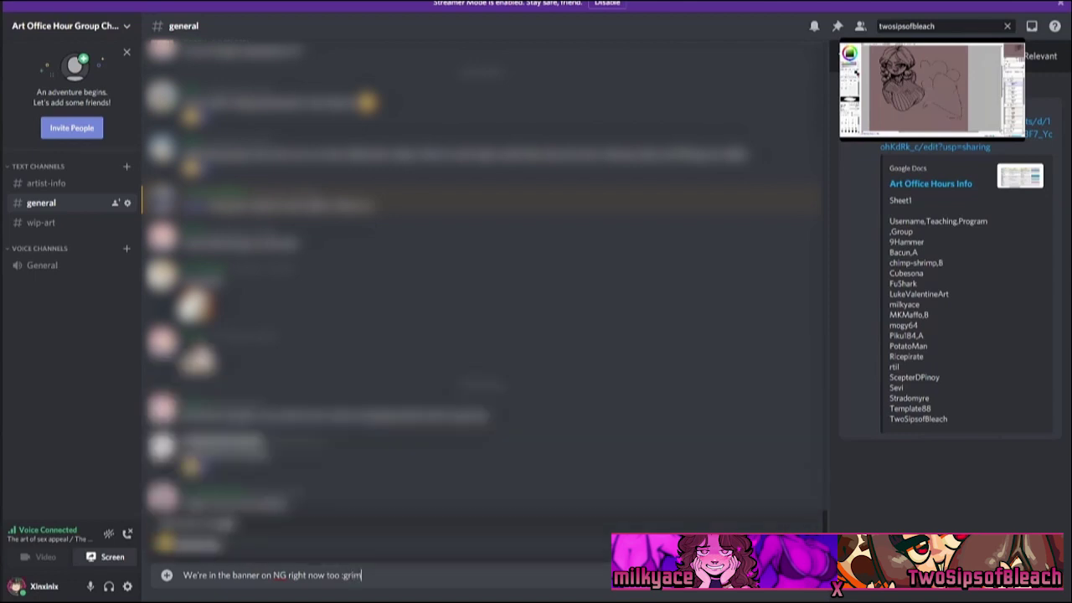
{"action": "key", "text": "Return"}
{"action": "key", "text": "Return"}
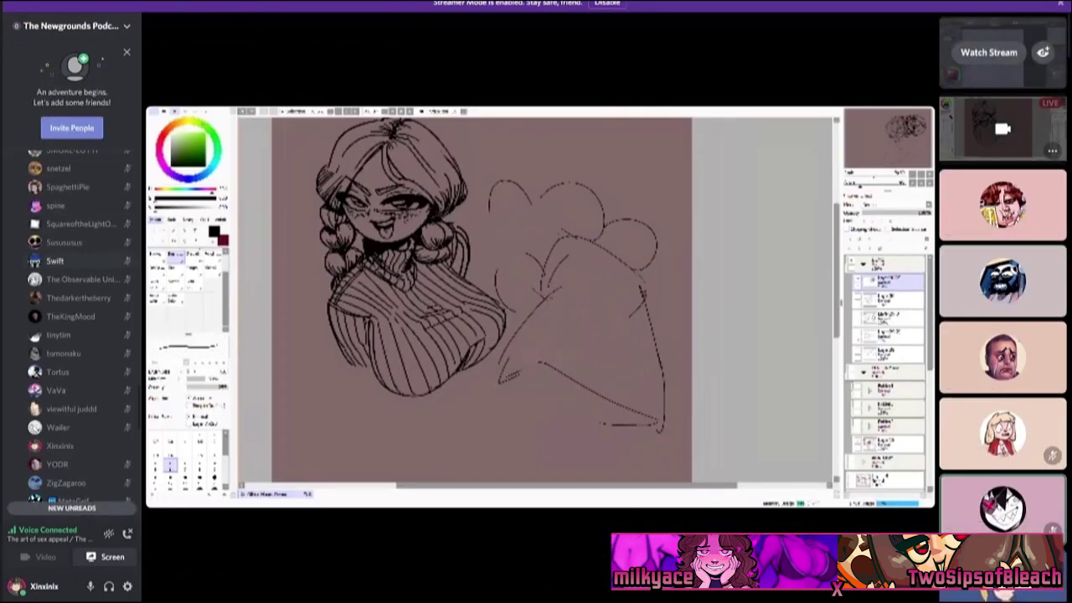
Try to switch the watched screen share to the other live artist in The art of sex appeal, and resume the current artist's stream.
{"action": "scroll", "coordinate": [73, 335], "scroll_direction": "up", "scroll_amount": 2}
{"action": "scroll", "coordinate": [73, 335], "scroll_direction": "up", "scroll_amount": 4}
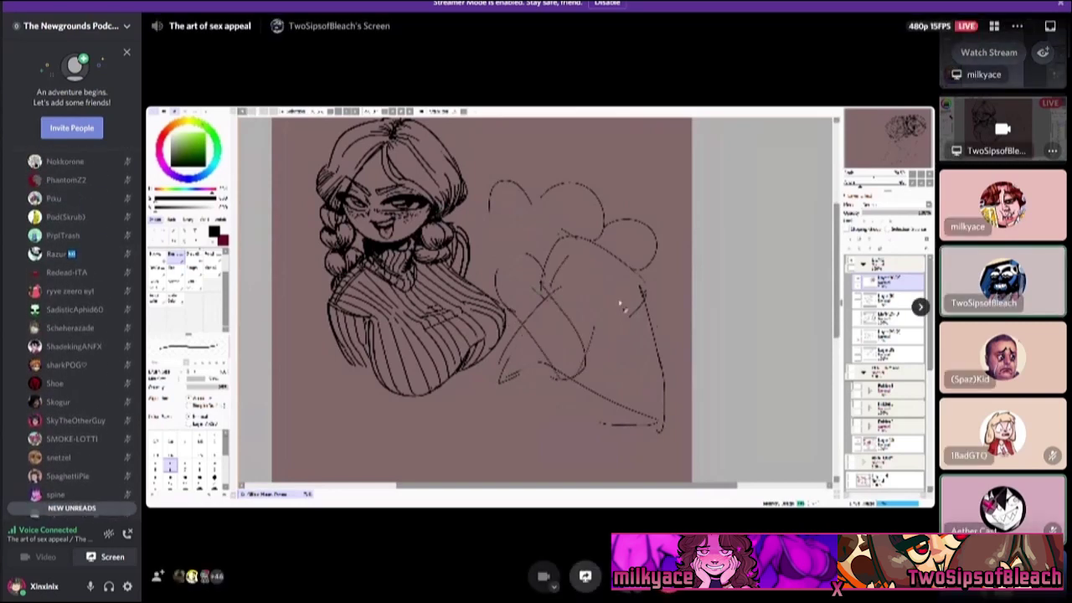
{"action": "scroll", "coordinate": [73, 335], "scroll_direction": "up", "scroll_amount": 1}
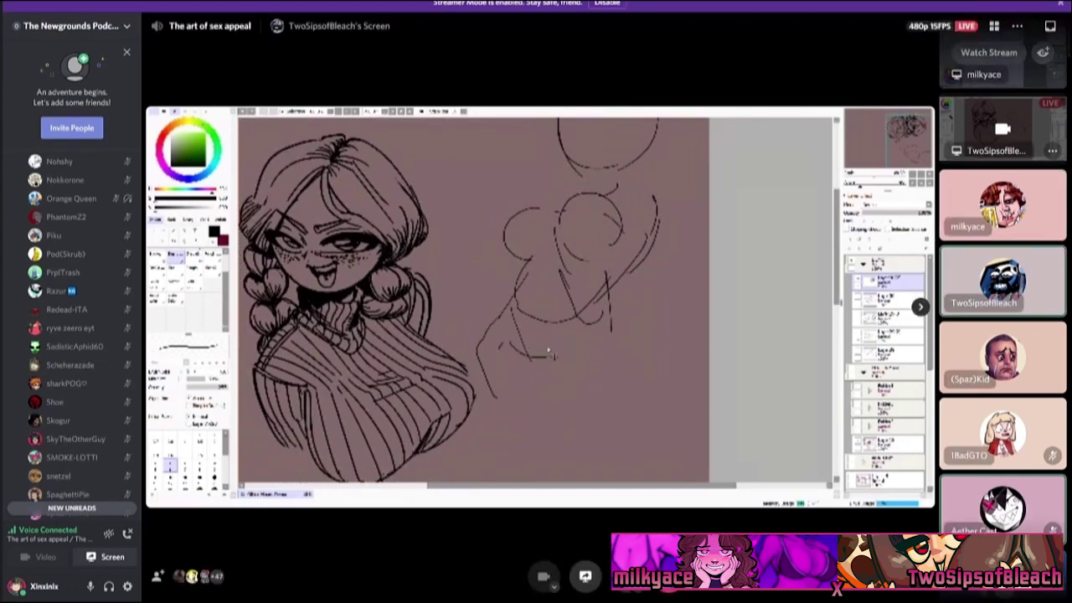
{"action": "scroll", "coordinate": [71, 326], "scroll_direction": "up", "scroll_amount": 10}
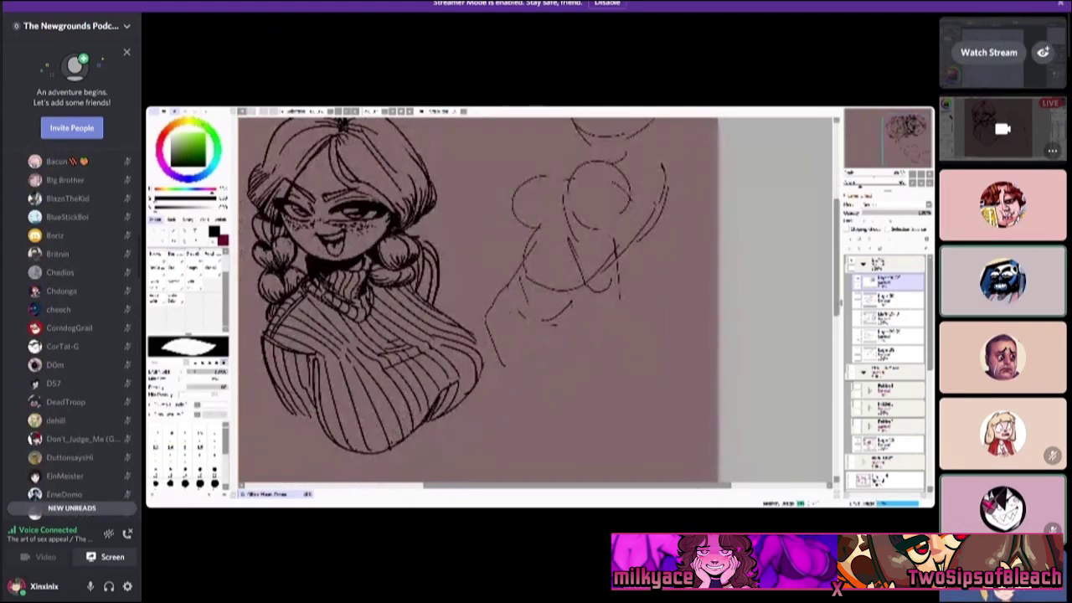
{"action": "scroll", "coordinate": [71, 326], "scroll_direction": "up", "scroll_amount": 10}
{"action": "mouse_move", "coordinate": [67, 368]}
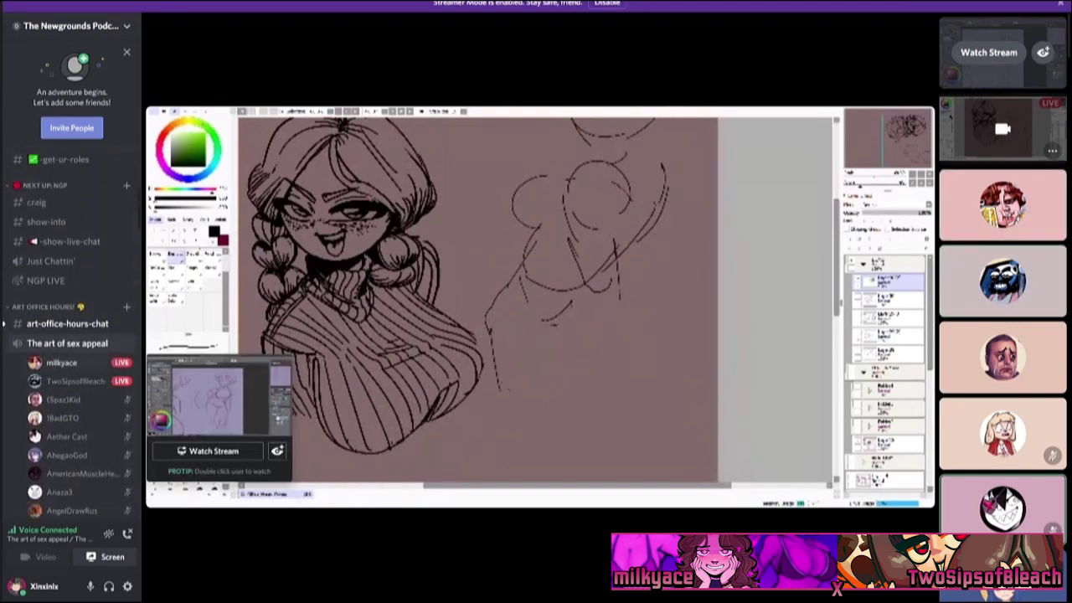
{"action": "left_click", "coordinate": [208, 451]}
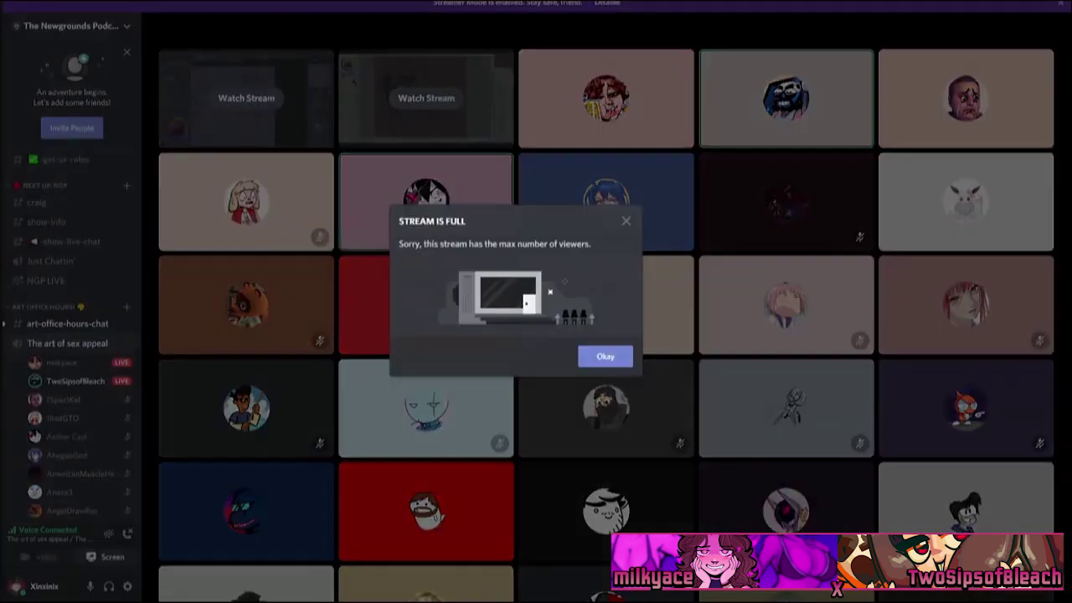
{"action": "key", "text": "Escape"}
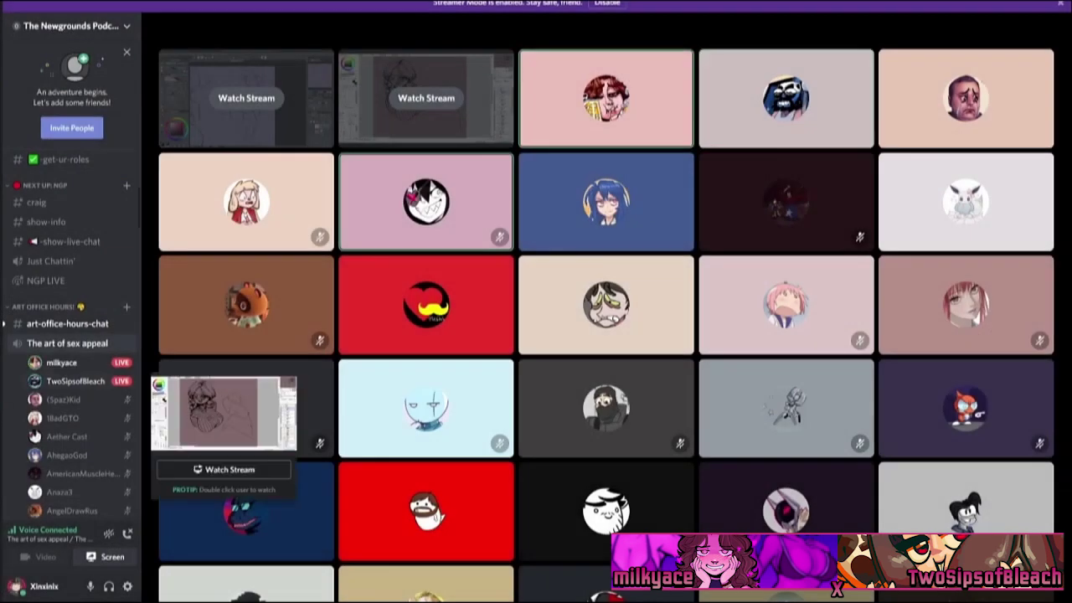
{"action": "left_click", "coordinate": [230, 469]}
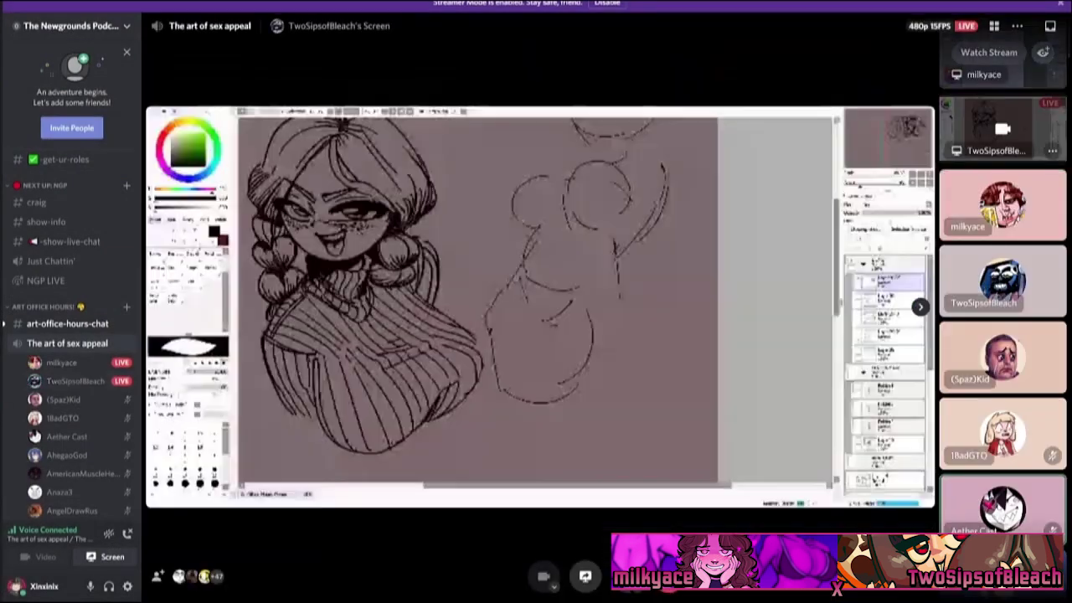
Try to watch the other live artist's screen share alongside the current stream using the multiple-streams option.
{"action": "mouse_move", "coordinate": [62, 362]}
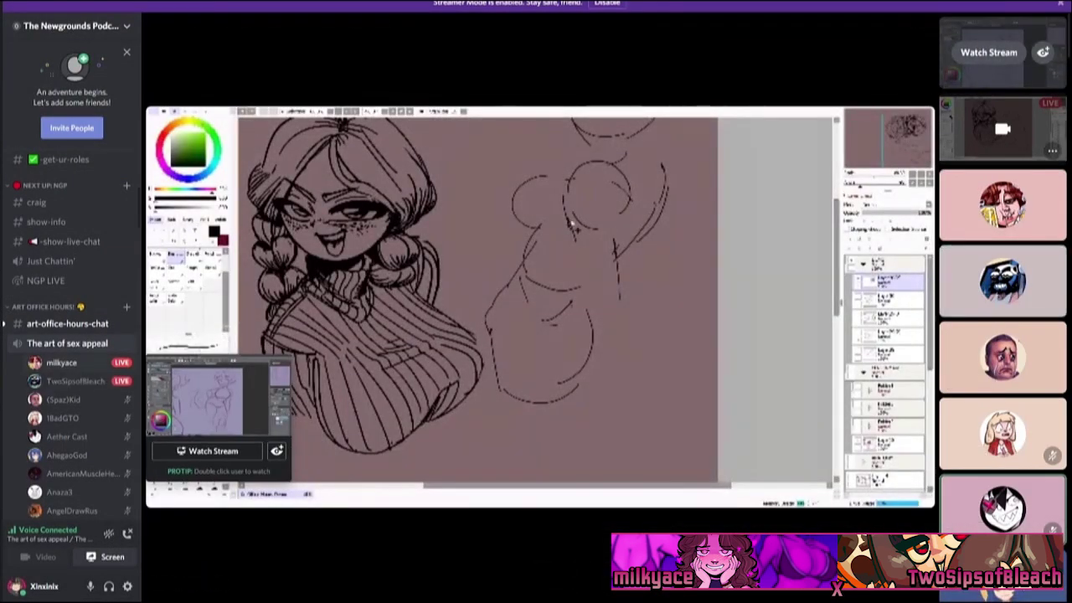
{"action": "mouse_move", "coordinate": [73, 381]}
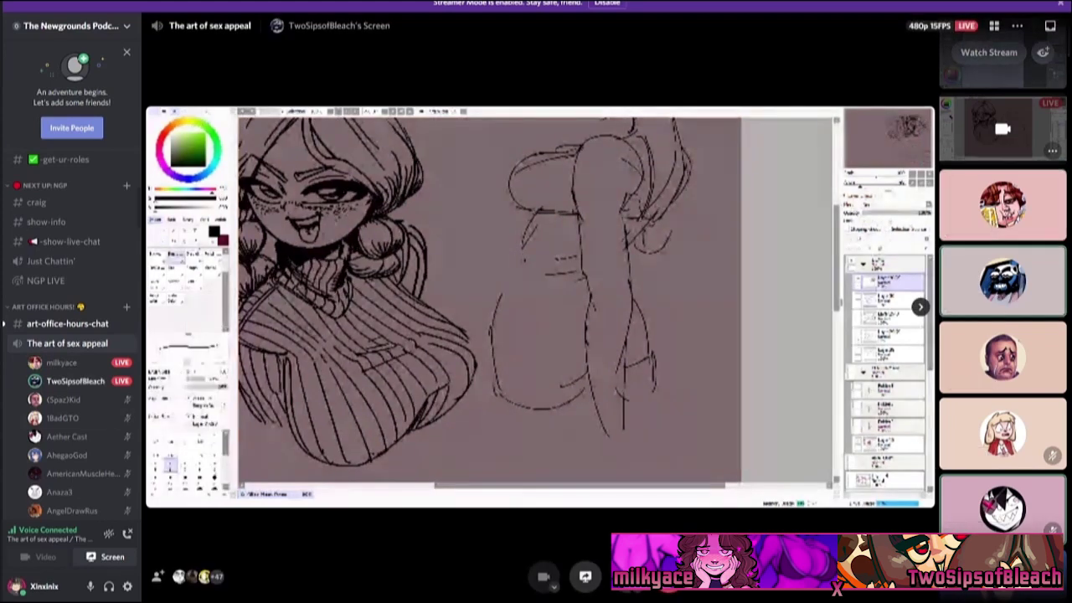
{"action": "mouse_move", "coordinate": [67, 344]}
{"action": "mouse_move", "coordinate": [61, 362]}
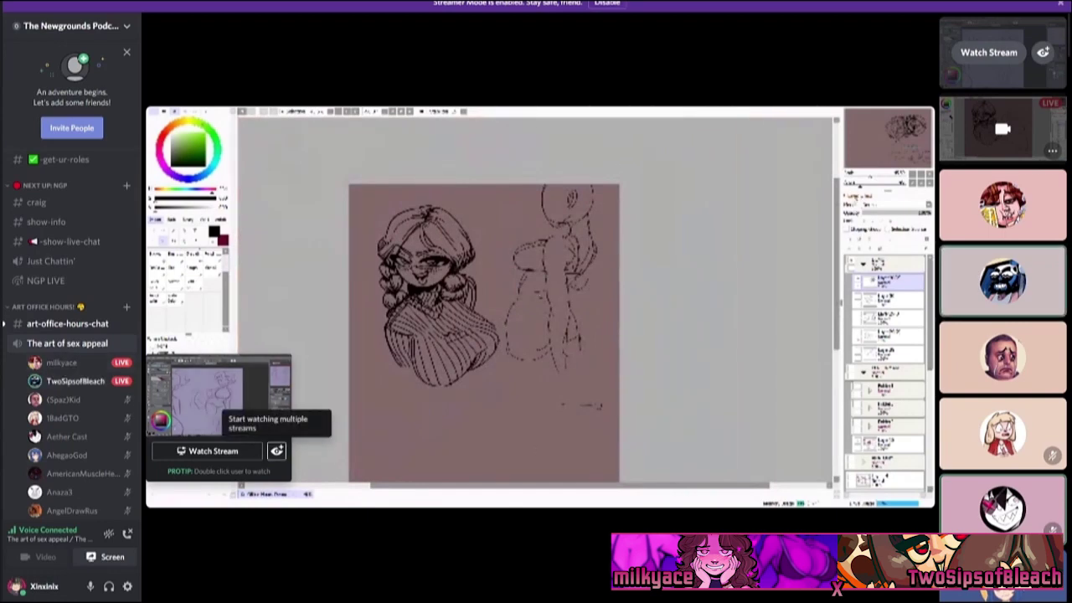
{"action": "left_click", "coordinate": [277, 450]}
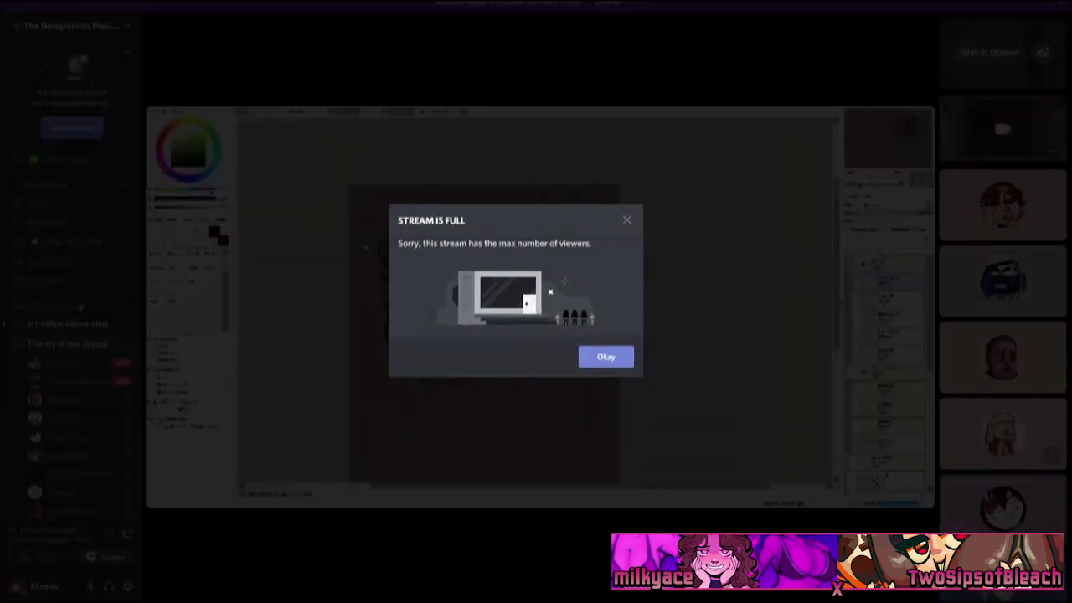
{"action": "left_click", "coordinate": [605, 356]}
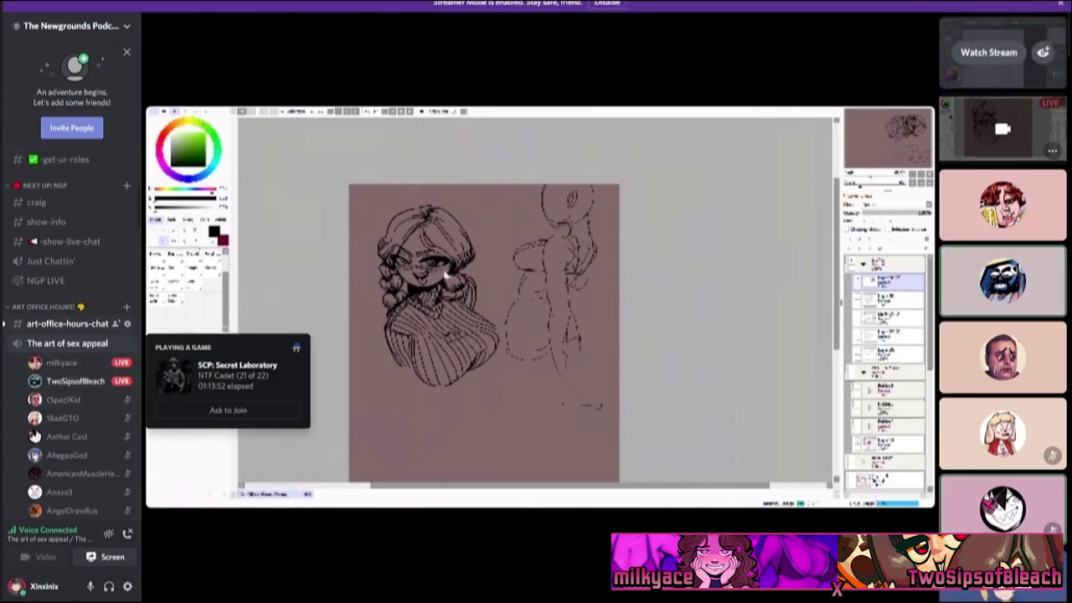
{"action": "mouse_move", "coordinate": [75, 381]}
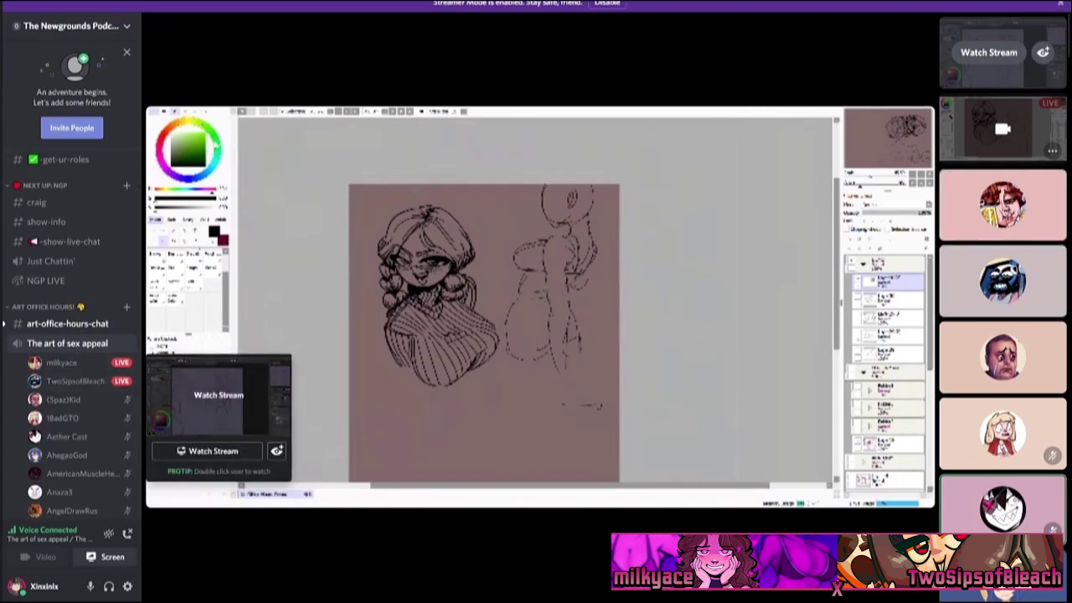
{"action": "left_click", "coordinate": [276, 451]}
{"action": "key", "text": "Escape"}
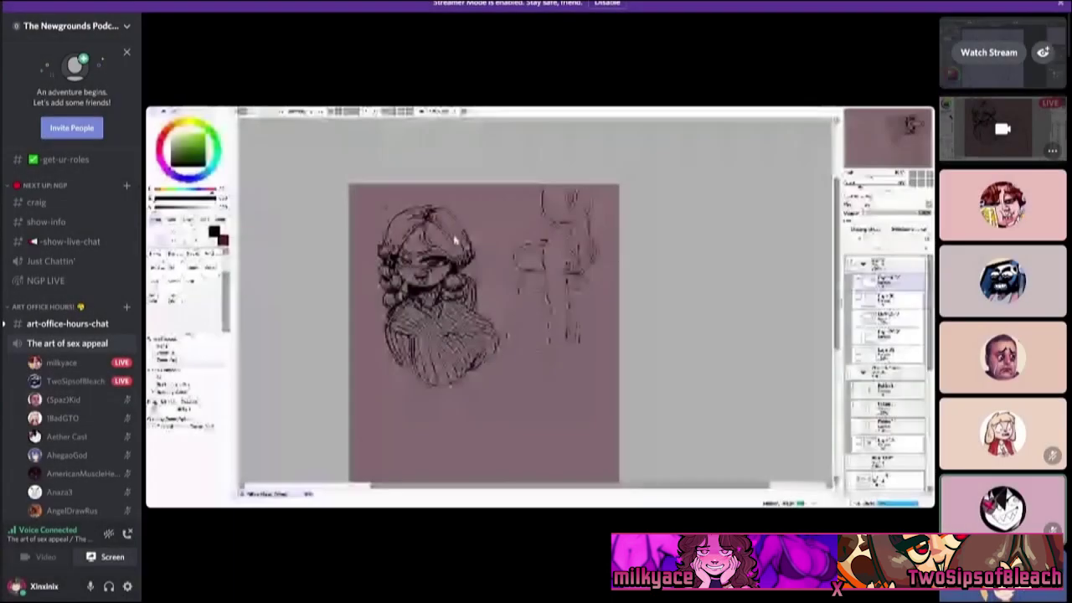
{"action": "scroll", "coordinate": [80, 335], "scroll_direction": "down", "scroll_amount": 10}
{"action": "scroll", "coordinate": [79, 335], "scroll_direction": "up", "scroll_amount": 10}
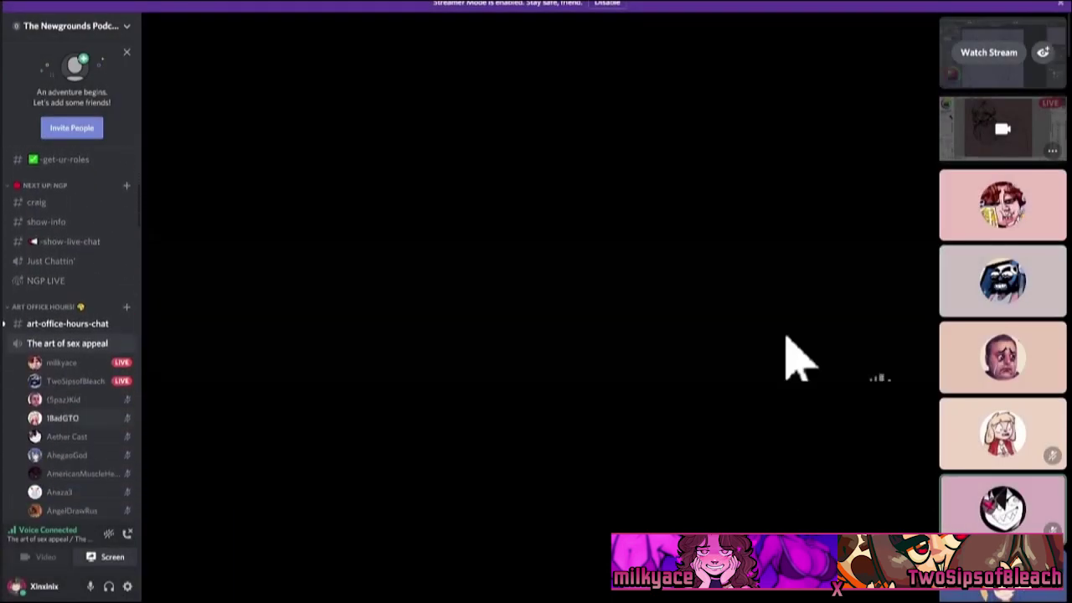
Try again to add the other live artist's screen share beside the current stream from the voice channel's participant list.
{"action": "mouse_move", "coordinate": [795, 360]}
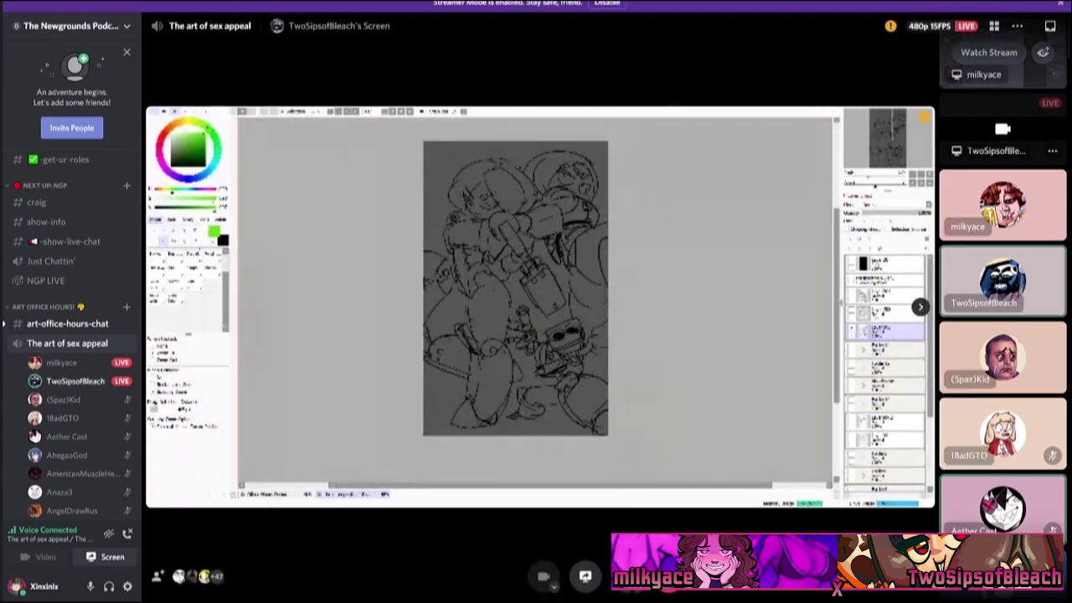
{"action": "mouse_move", "coordinate": [83, 362]}
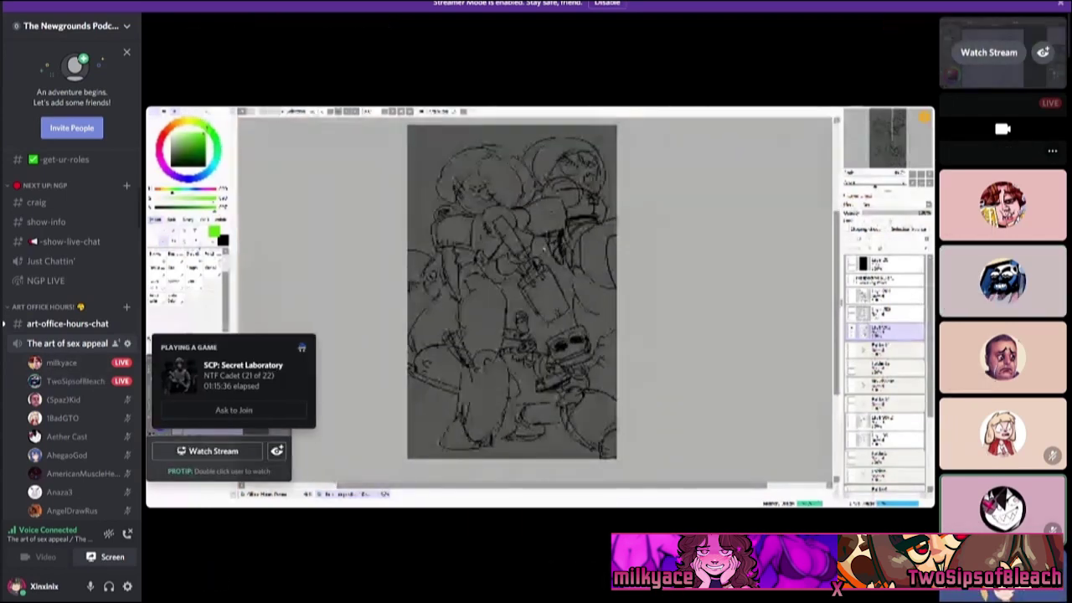
{"action": "left_click", "coordinate": [276, 451]}
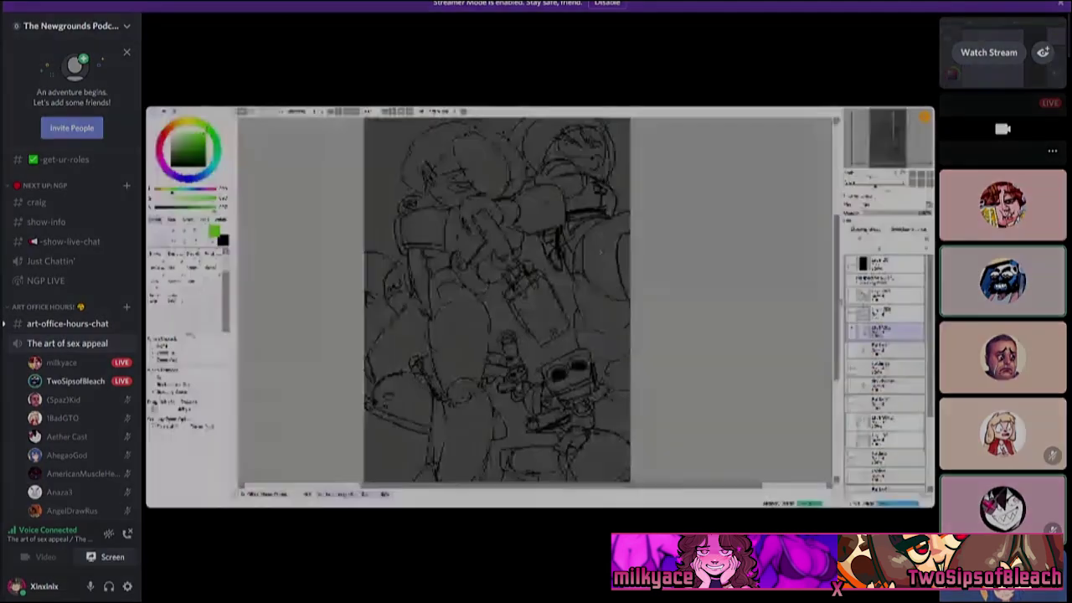
{"action": "key", "text": "Escape"}
Look through the spectator list of the artist's stream being watched.
{"action": "scroll", "coordinate": [71, 335], "scroll_direction": "down", "scroll_amount": 5}
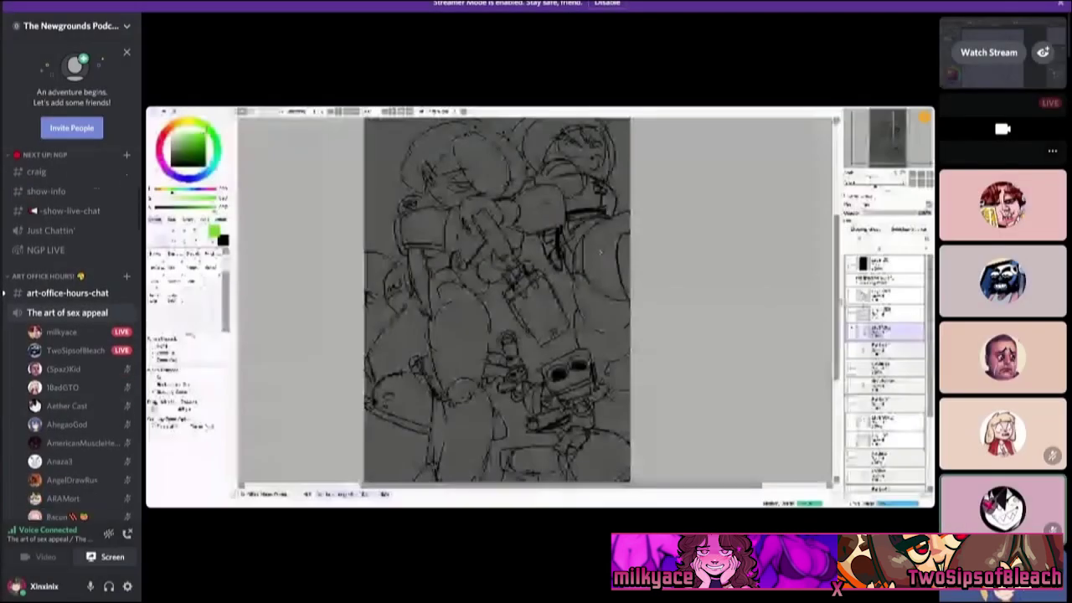
{"action": "scroll", "coordinate": [71, 377], "scroll_direction": "up", "scroll_amount": 5}
{"action": "mouse_move", "coordinate": [76, 496]}
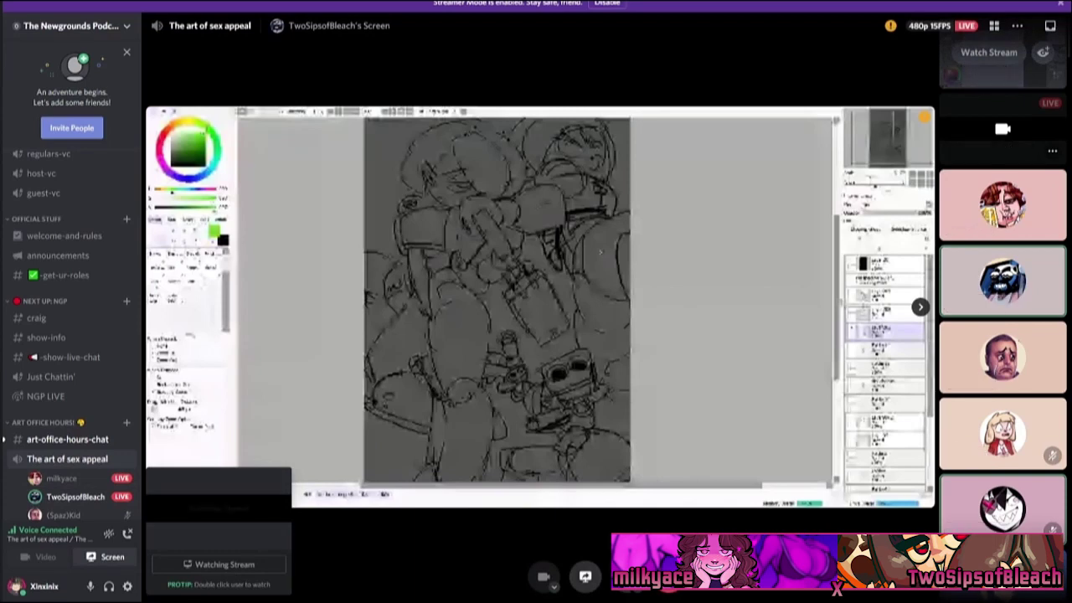
{"action": "mouse_move", "coordinate": [193, 576]}
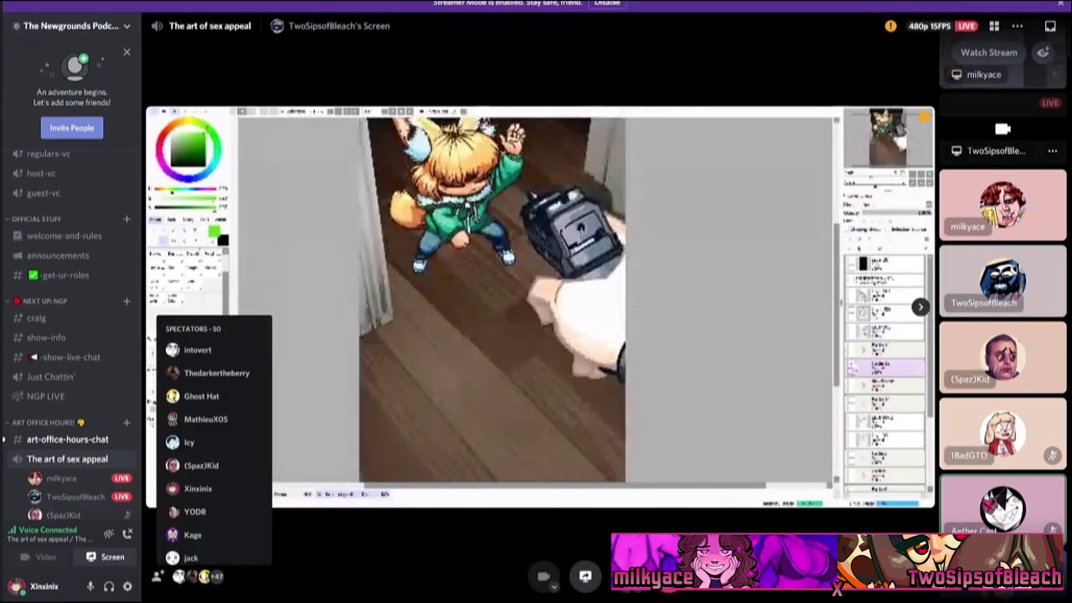
{"action": "scroll", "coordinate": [209, 529], "scroll_direction": "down", "scroll_amount": 5}
{"action": "scroll", "coordinate": [214, 440], "scroll_direction": "down", "scroll_amount": 10}
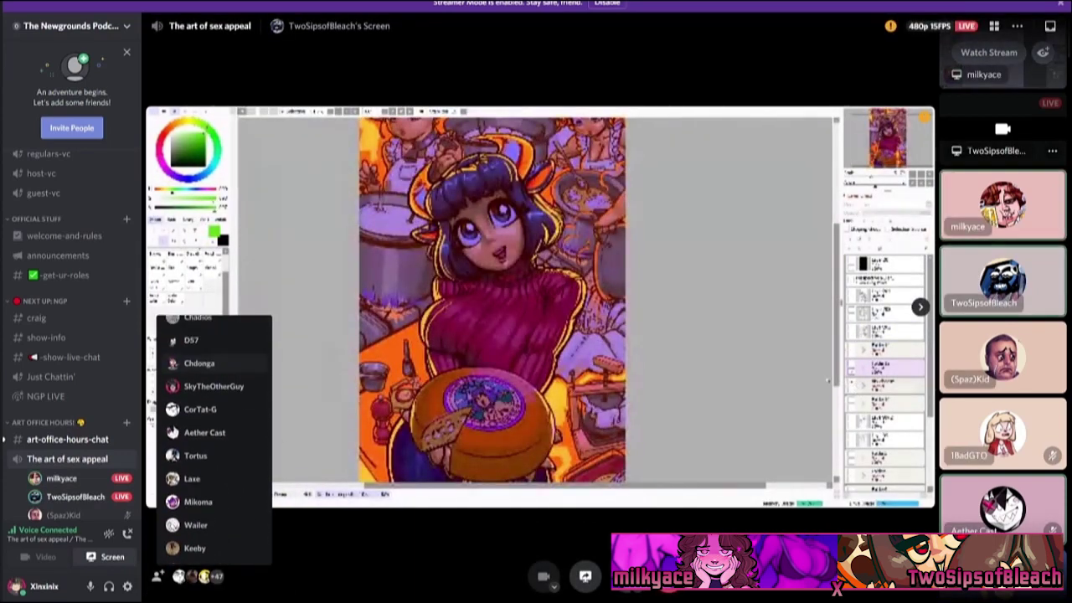
{"action": "scroll", "coordinate": [214, 440], "scroll_direction": "up", "scroll_amount": 15}
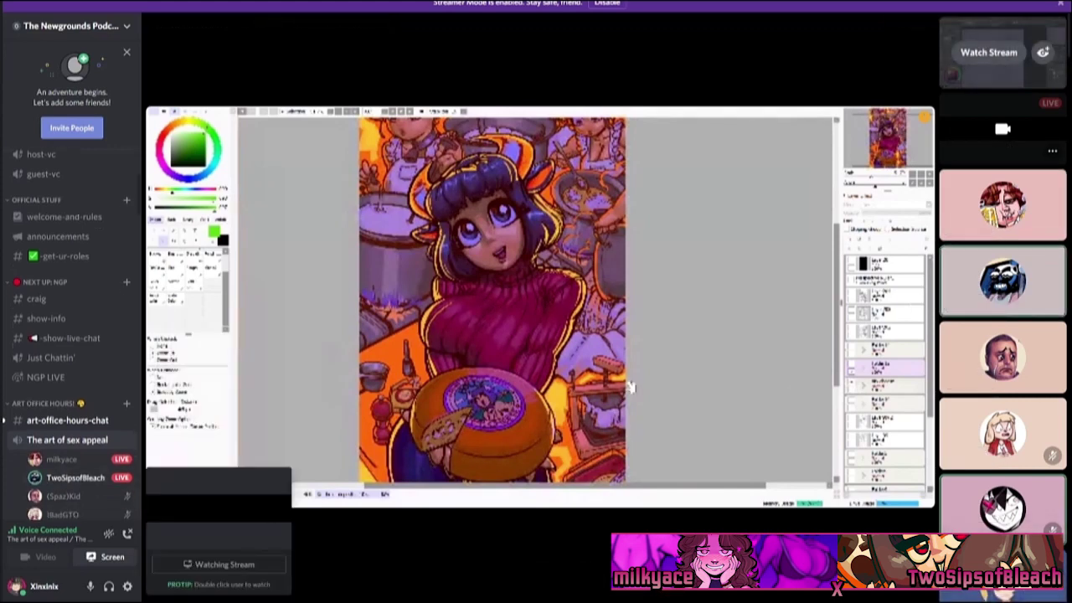
{"action": "scroll", "coordinate": [71, 377], "scroll_direction": "down", "scroll_amount": 3}
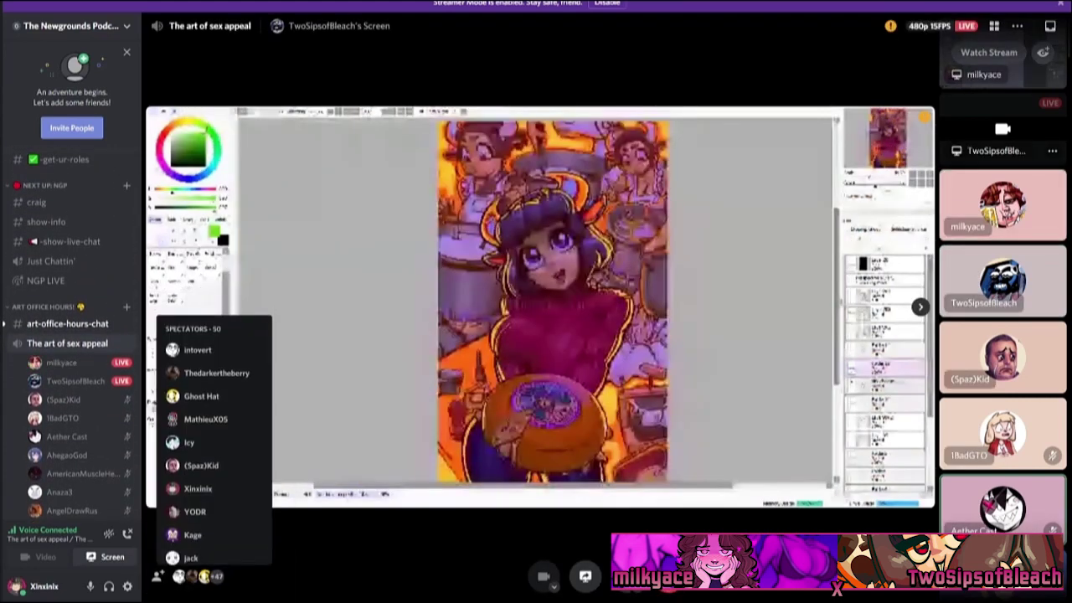
{"action": "scroll", "coordinate": [214, 436], "scroll_direction": "down", "scroll_amount": 4}
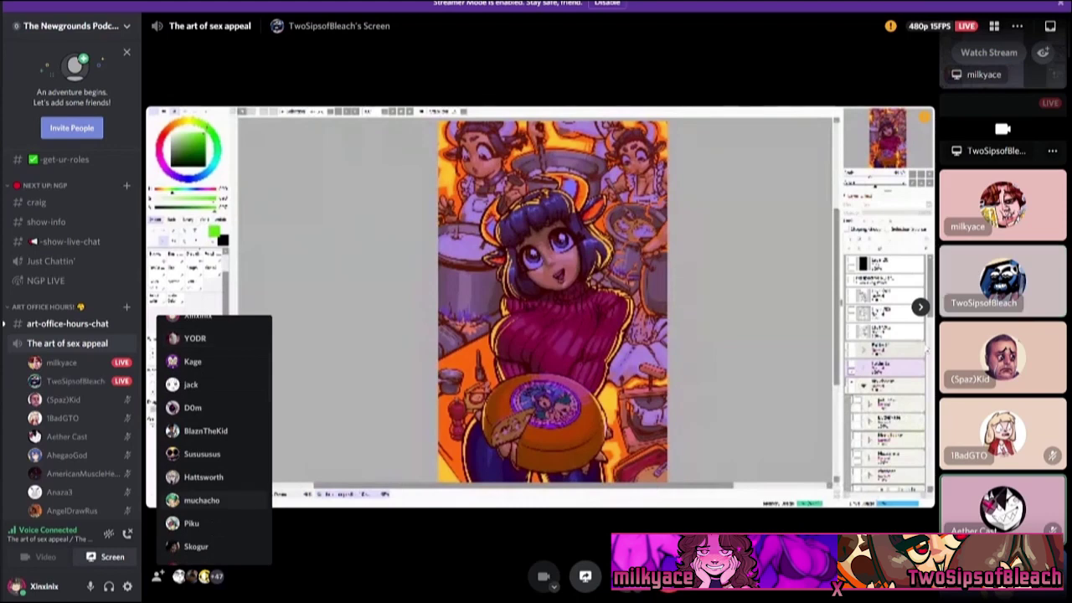
Look through the participants of The art of sex appeal voice channel, down to the Patron Penthouse section and back up.
{"action": "scroll", "coordinate": [71, 335], "scroll_direction": "down", "scroll_amount": 4}
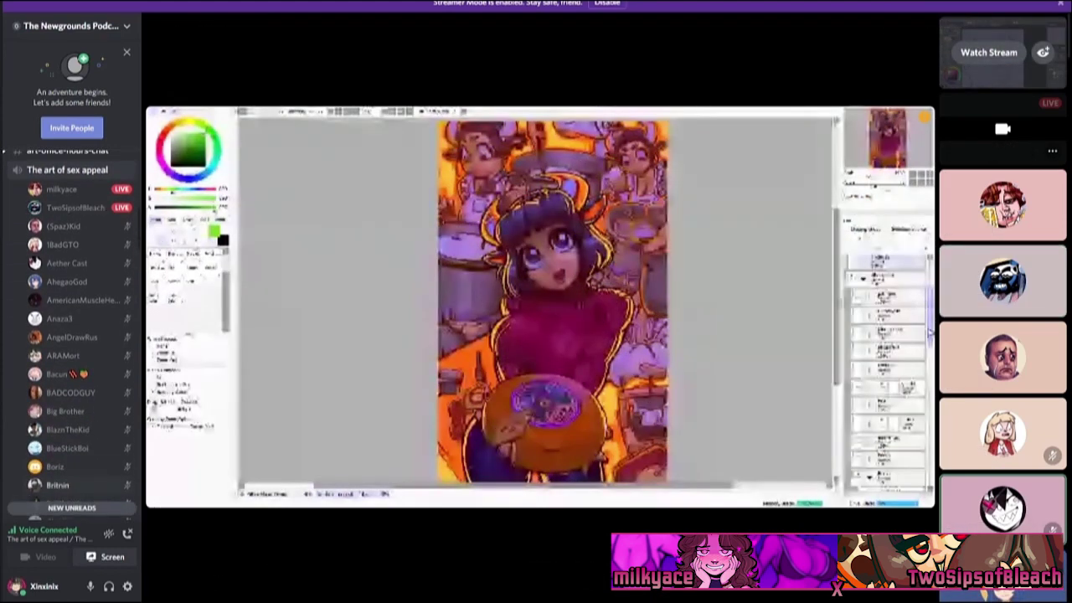
{"action": "scroll", "coordinate": [71, 335], "scroll_direction": "down", "scroll_amount": 6}
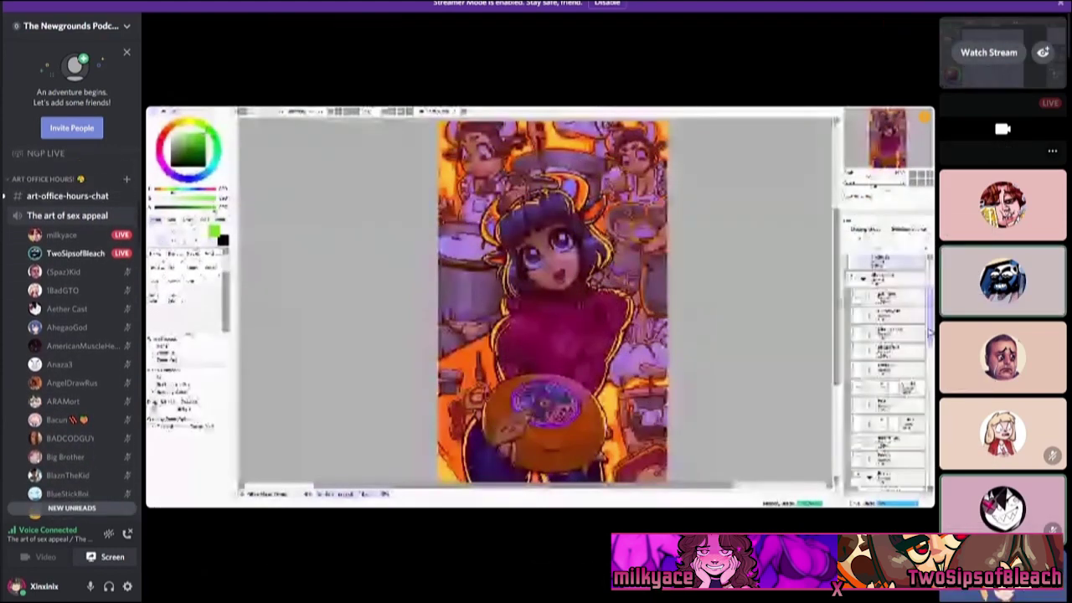
{"action": "scroll", "coordinate": [79, 327], "scroll_direction": "down", "scroll_amount": 15}
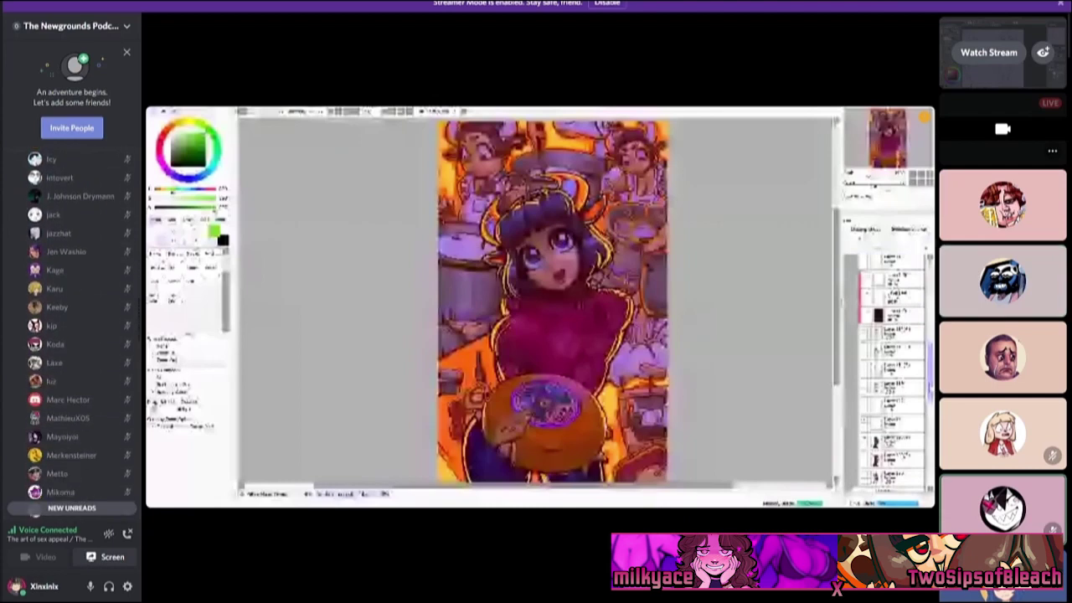
{"action": "scroll", "coordinate": [79, 326], "scroll_direction": "down", "scroll_amount": 5}
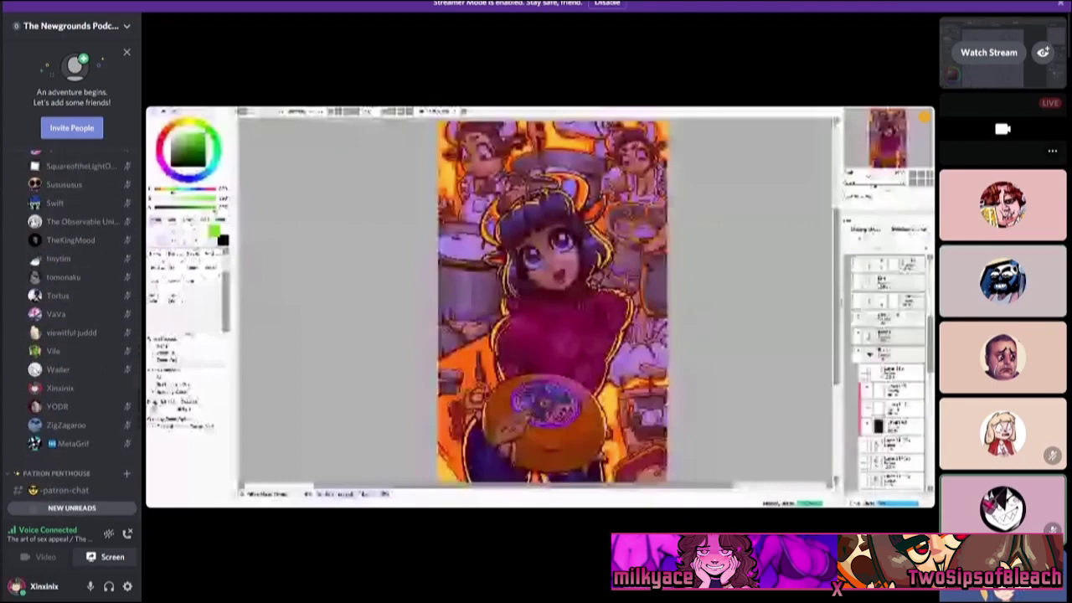
{"action": "scroll", "coordinate": [71, 326], "scroll_direction": "up", "scroll_amount": 2}
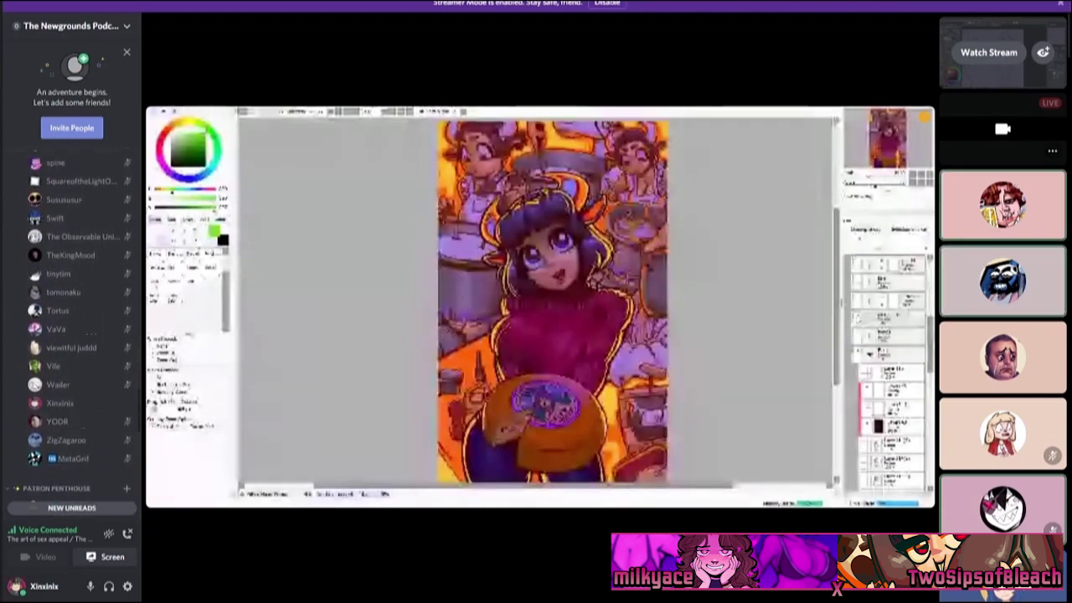
{"action": "scroll", "coordinate": [80, 327], "scroll_direction": "up", "scroll_amount": 10}
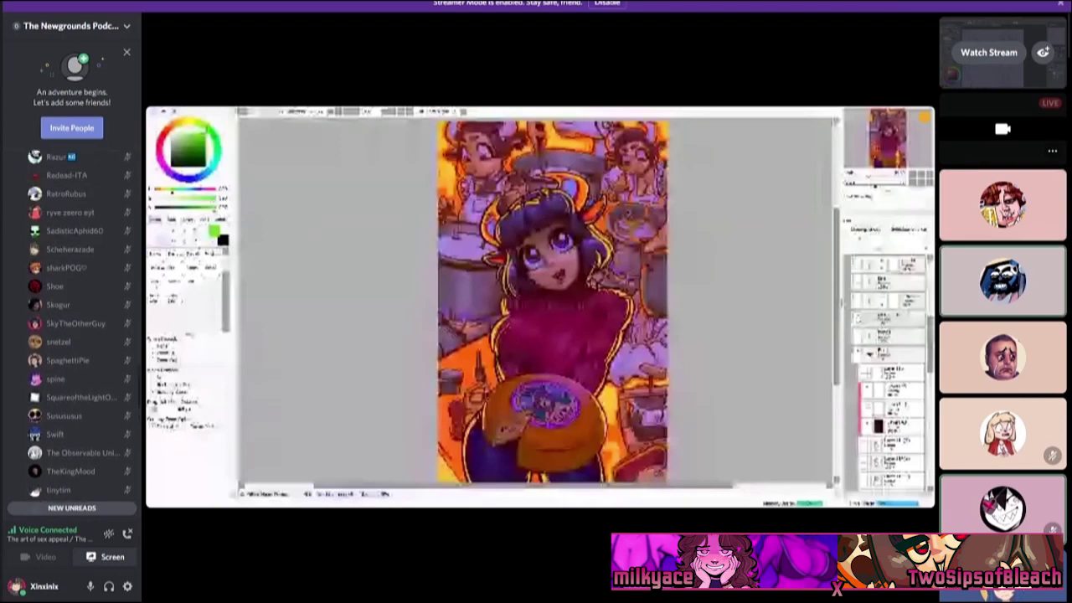
{"action": "scroll", "coordinate": [79, 326], "scroll_direction": "up", "scroll_amount": 10}
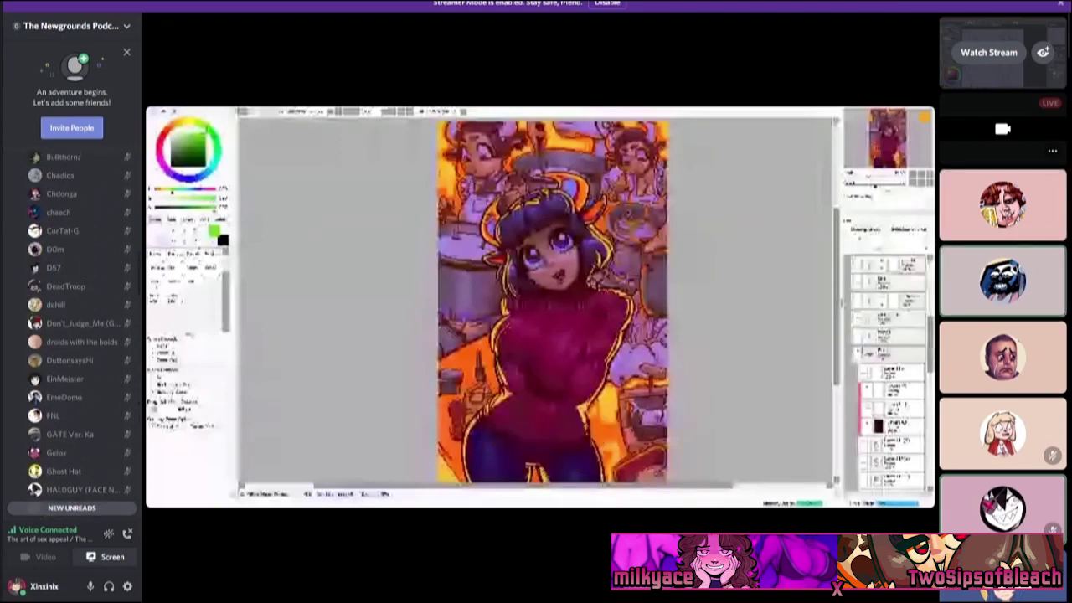
Go through the current stream's spectators once more to see who is watching.
{"action": "scroll", "coordinate": [213, 435], "scroll_direction": "down", "scroll_amount": 5}
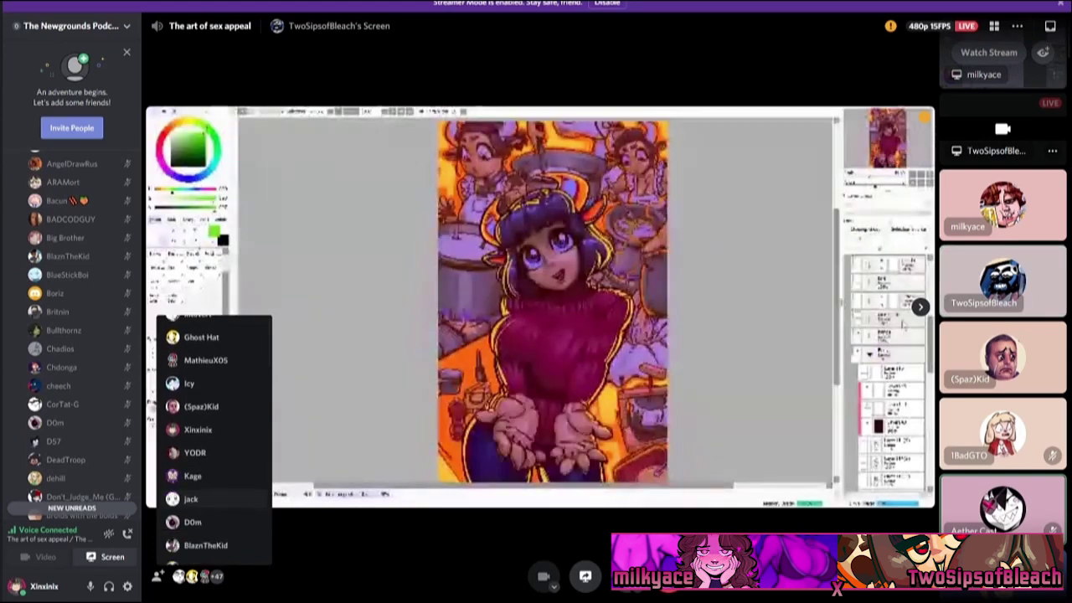
{"action": "scroll", "coordinate": [213, 442], "scroll_direction": "down", "scroll_amount": 10}
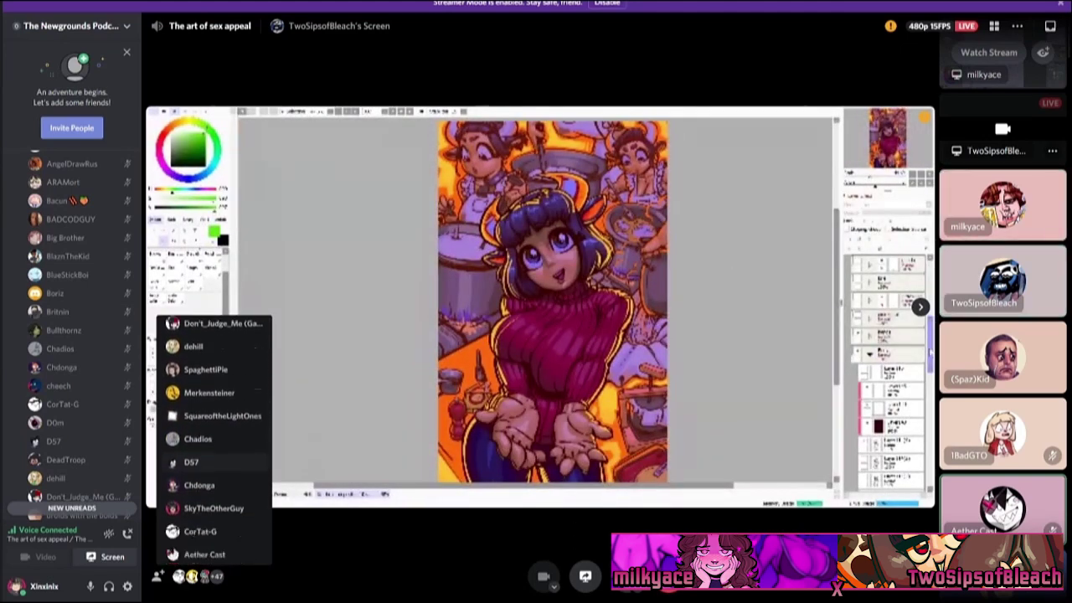
{"action": "scroll", "coordinate": [213, 351], "scroll_direction": "down", "scroll_amount": 3}
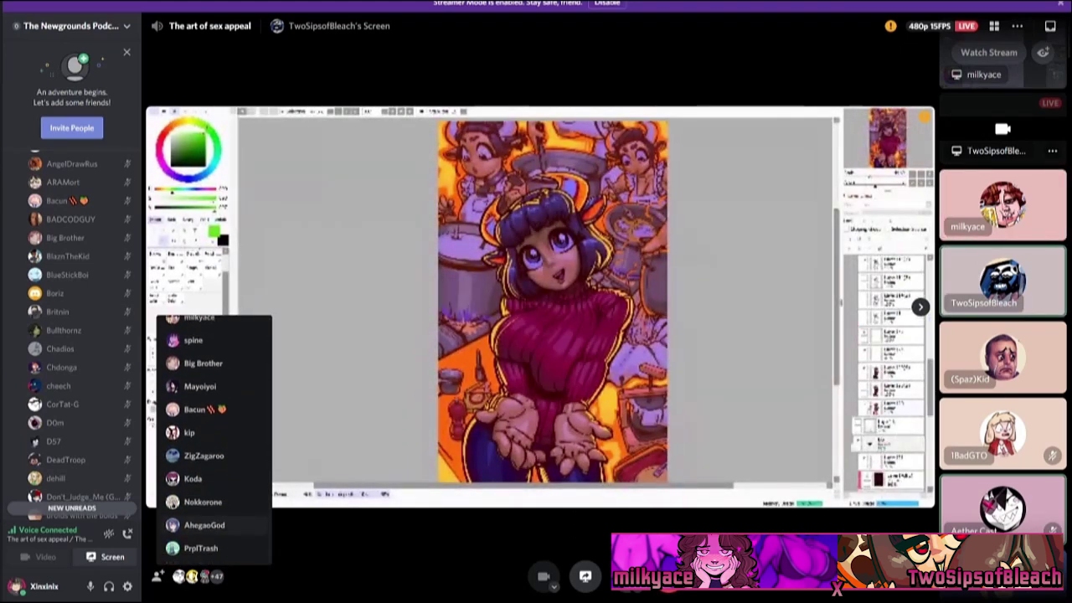
{"action": "scroll", "coordinate": [214, 436], "scroll_direction": "up", "scroll_amount": 15}
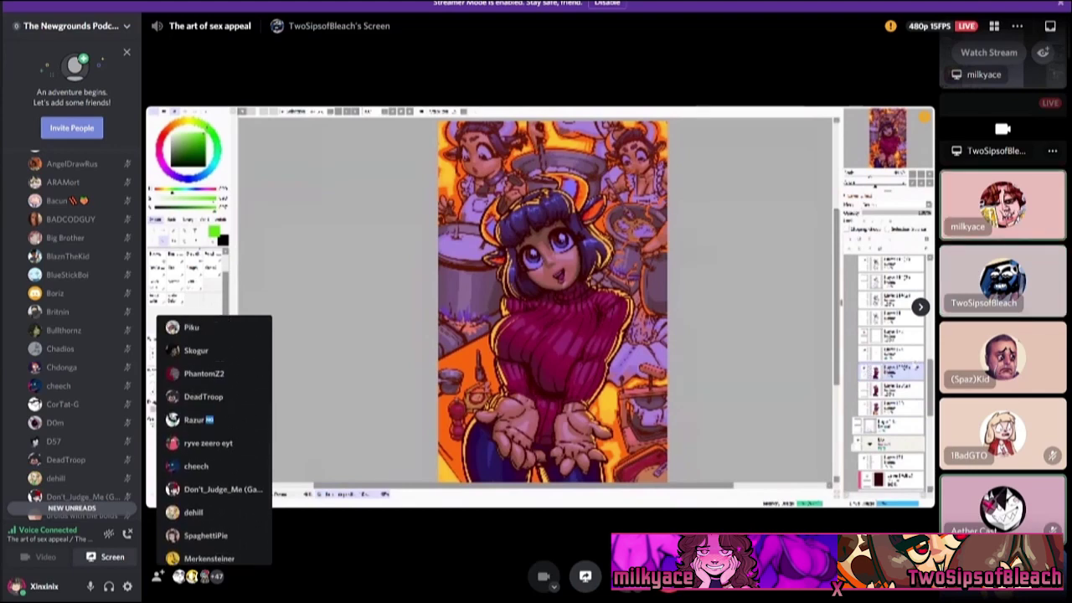
{"action": "scroll", "coordinate": [213, 436], "scroll_direction": "up", "scroll_amount": 8}
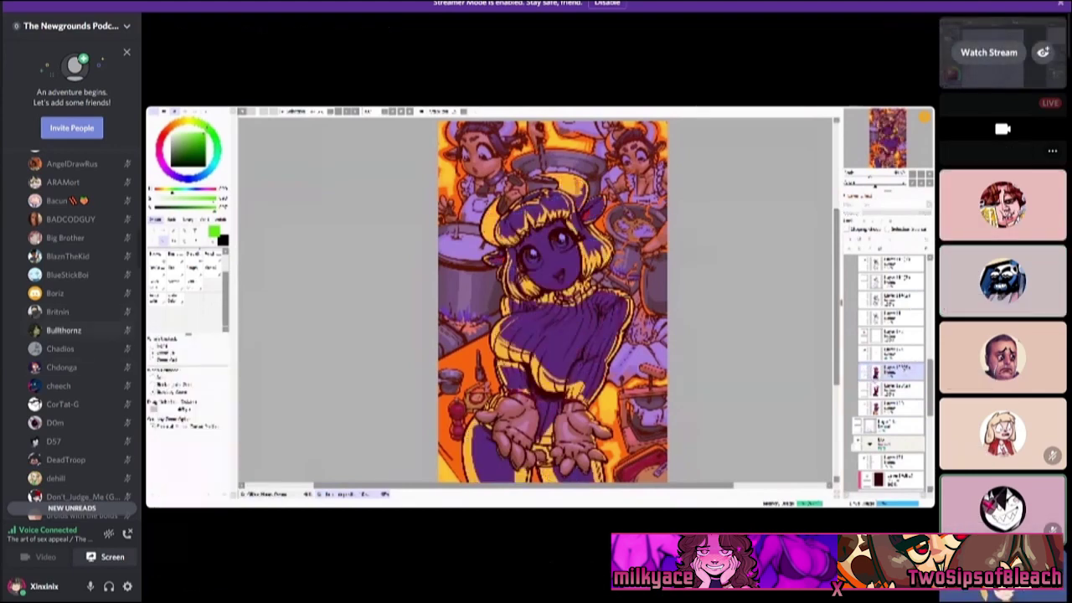
Check the participants connected to The art of sex appeal voice channel again, reading down the list and back up.
{"action": "scroll", "coordinate": [75, 335], "scroll_direction": "down", "scroll_amount": 10}
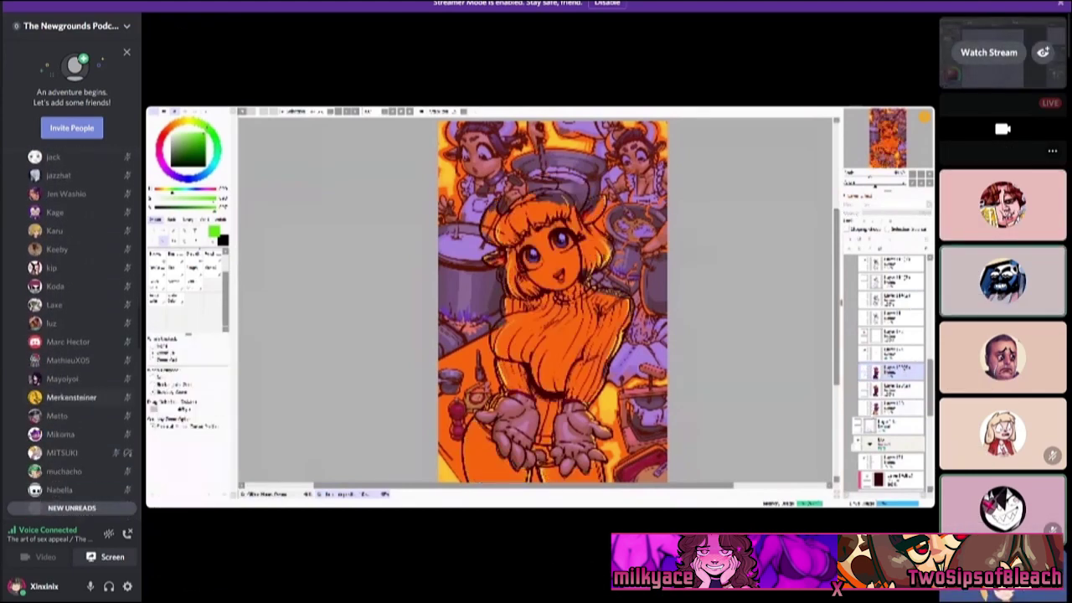
{"action": "scroll", "coordinate": [75, 335], "scroll_direction": "down", "scroll_amount": 5}
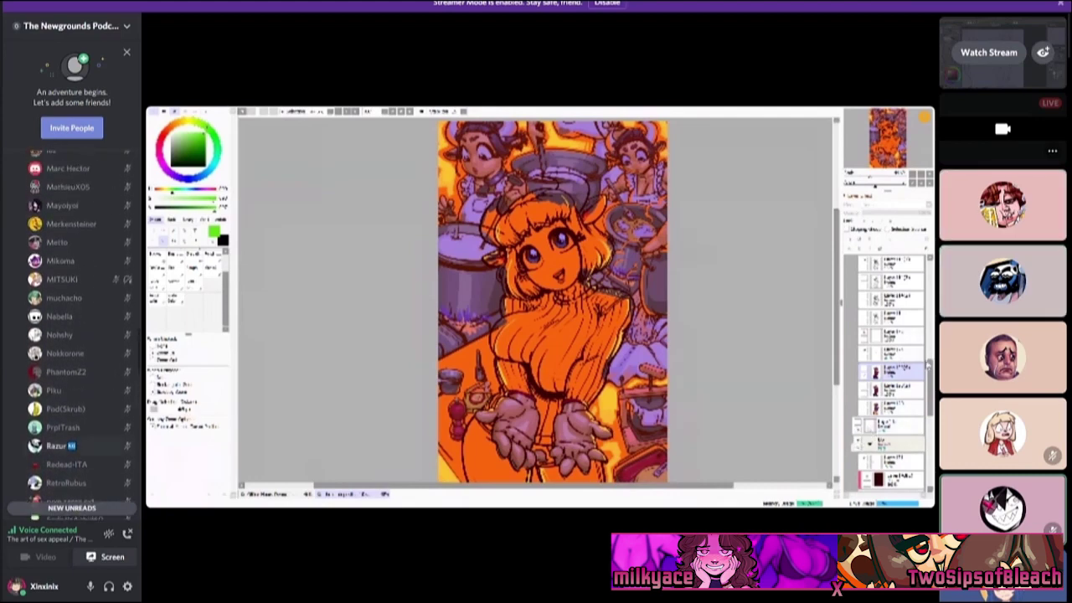
{"action": "scroll", "coordinate": [75, 335], "scroll_direction": "down", "scroll_amount": 5}
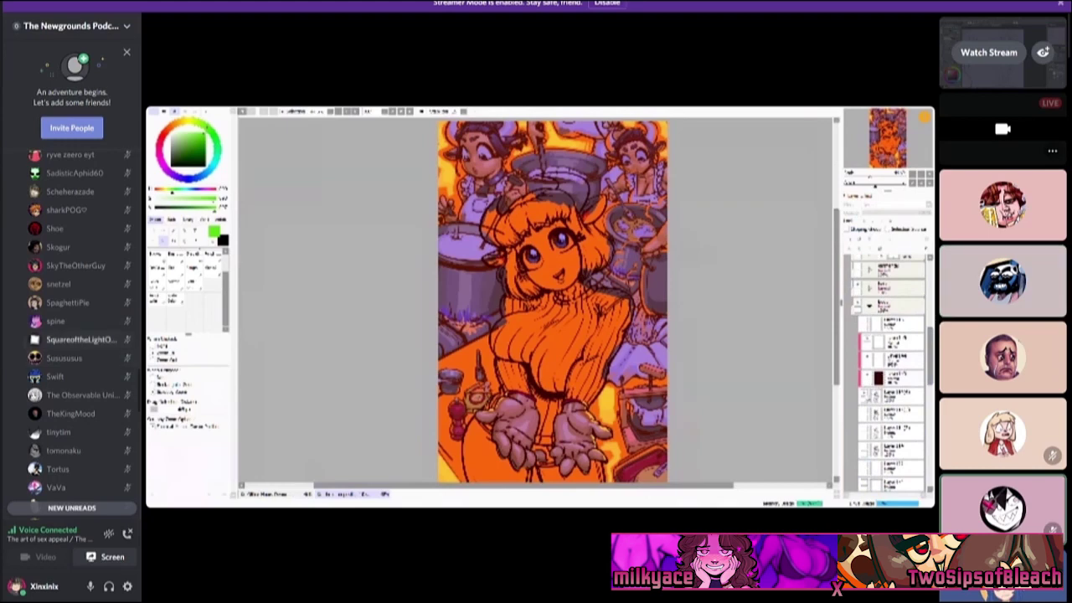
{"action": "scroll", "coordinate": [75, 335], "scroll_direction": "up", "scroll_amount": 5}
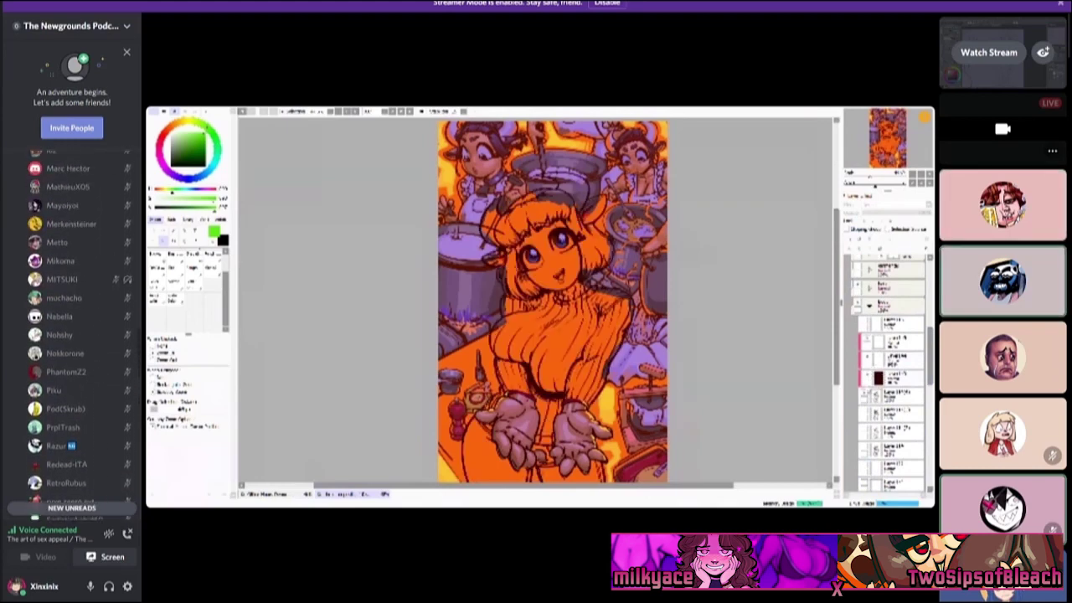
{"action": "scroll", "coordinate": [76, 335], "scroll_direction": "up", "scroll_amount": 5}
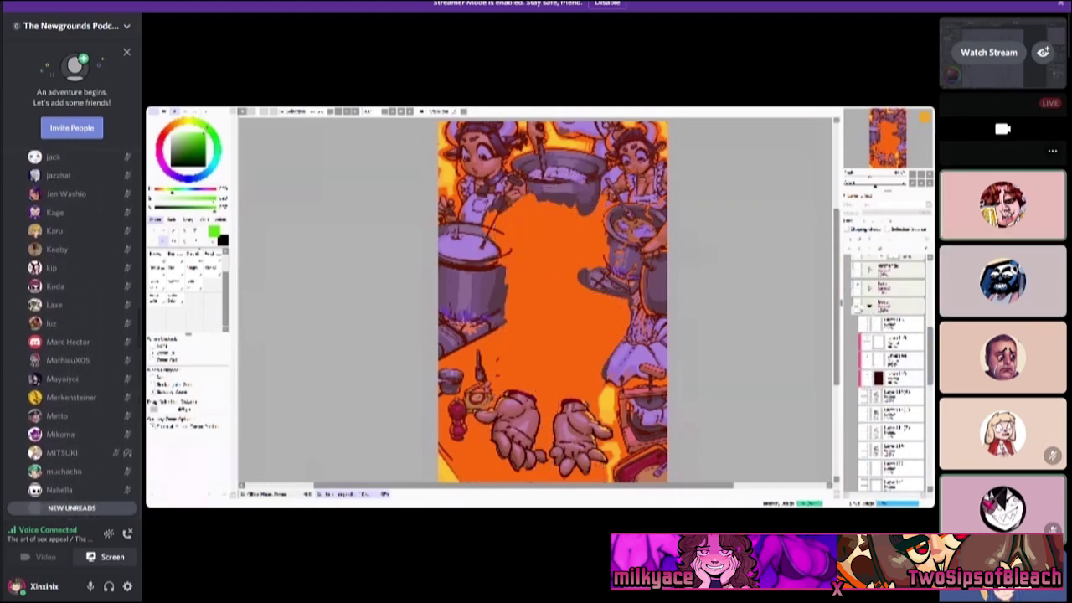
{"action": "scroll", "coordinate": [75, 385], "scroll_direction": "up", "scroll_amount": 5}
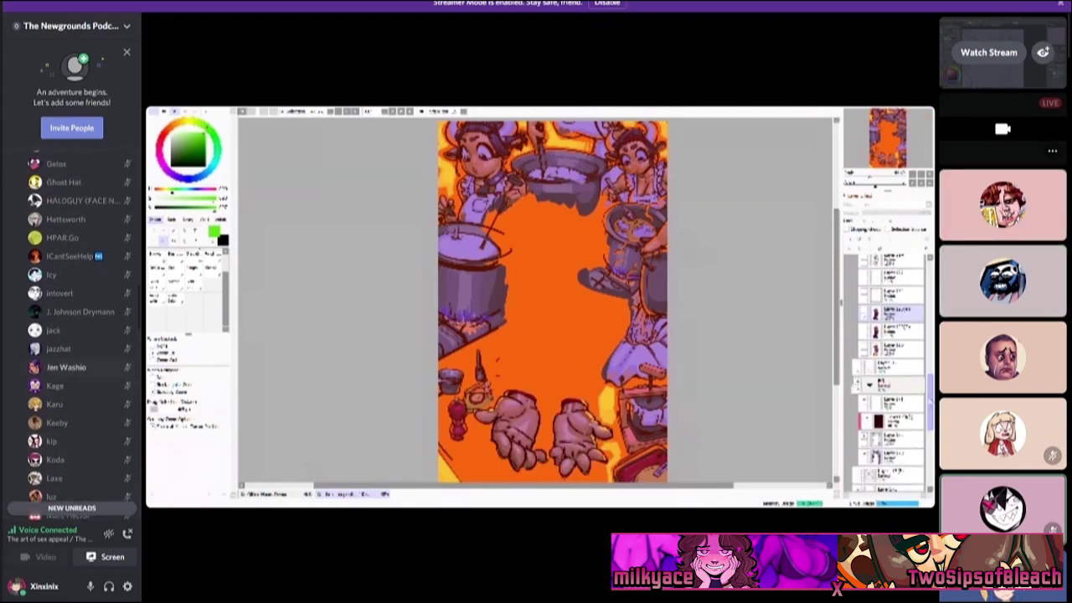
{"action": "scroll", "coordinate": [75, 377], "scroll_direction": "up", "scroll_amount": 3}
{"action": "scroll", "coordinate": [75, 377], "scroll_direction": "up", "scroll_amount": 6}
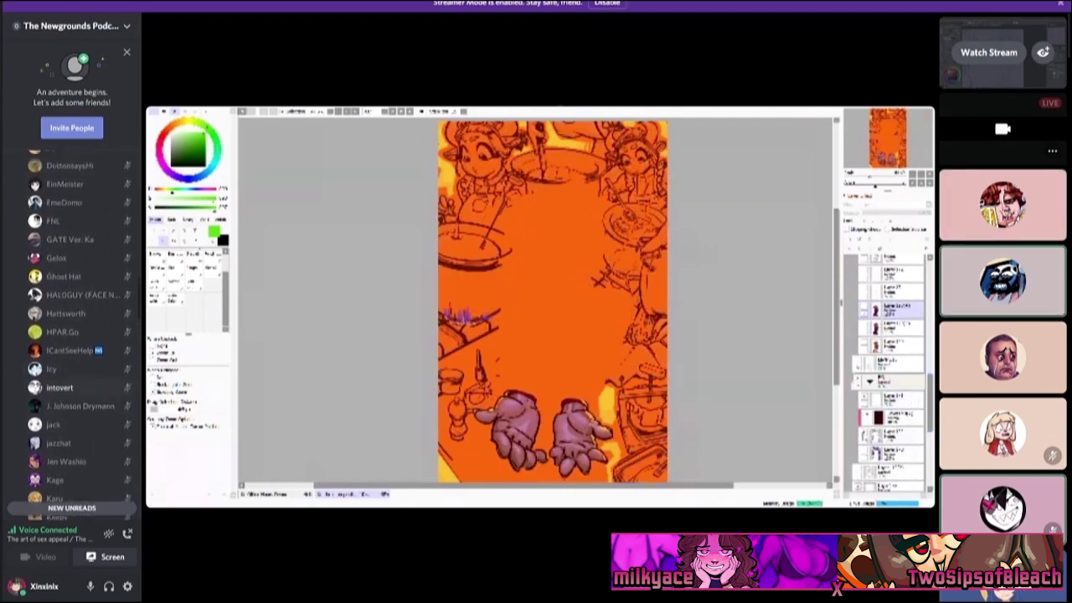
{"action": "scroll", "coordinate": [75, 376], "scroll_direction": "up", "scroll_amount": 3}
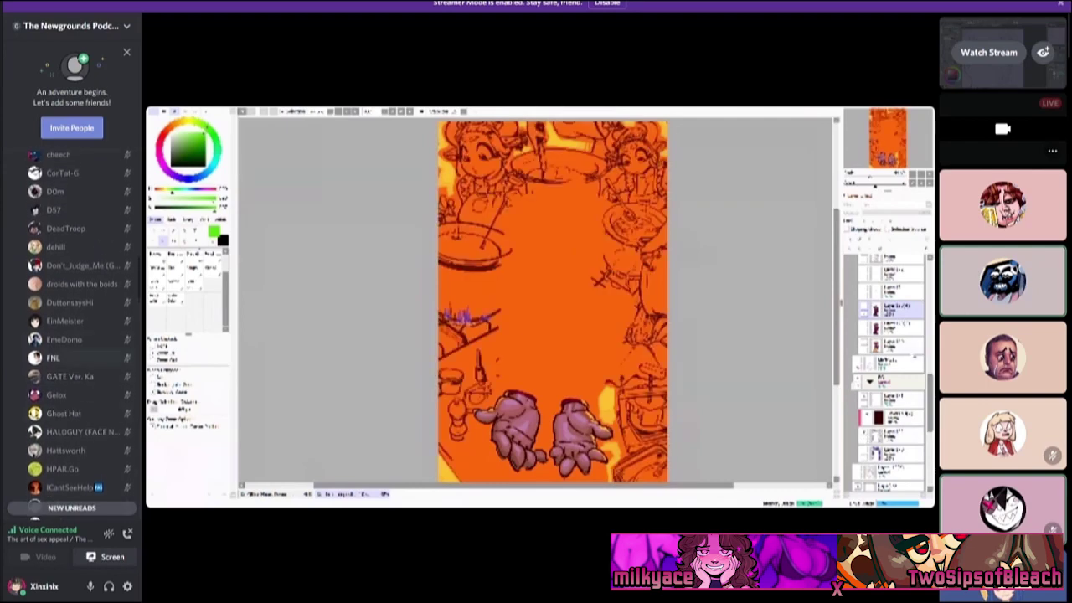
{"action": "scroll", "coordinate": [76, 377], "scroll_direction": "up", "scroll_amount": 4}
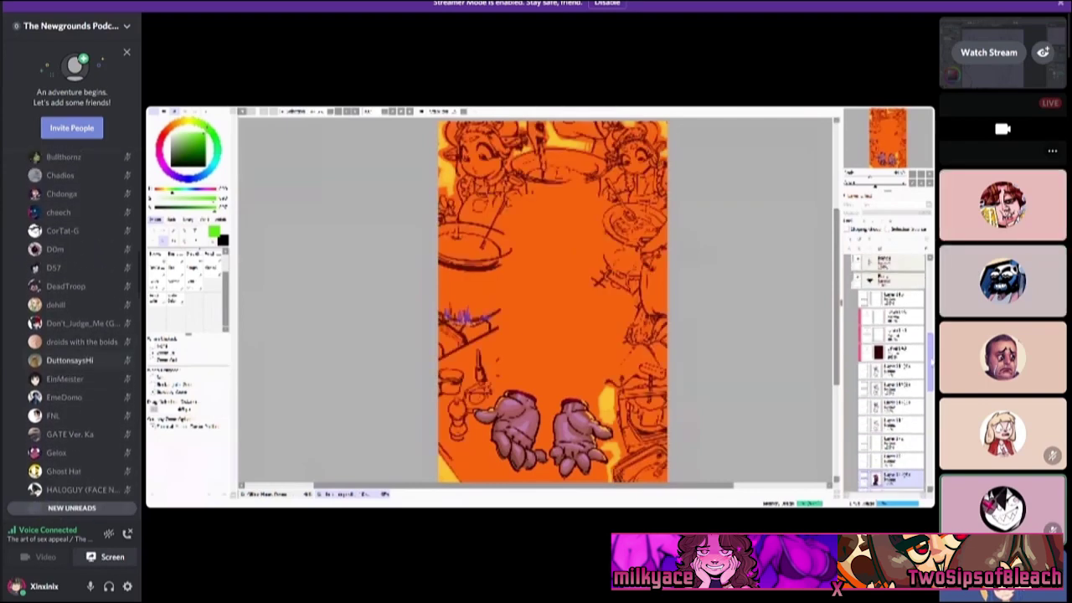
Try to watch the first live member's stream in The art of sex appeal voice channel, dismissing any notice.
{"action": "scroll", "coordinate": [75, 377], "scroll_direction": "up", "scroll_amount": 2}
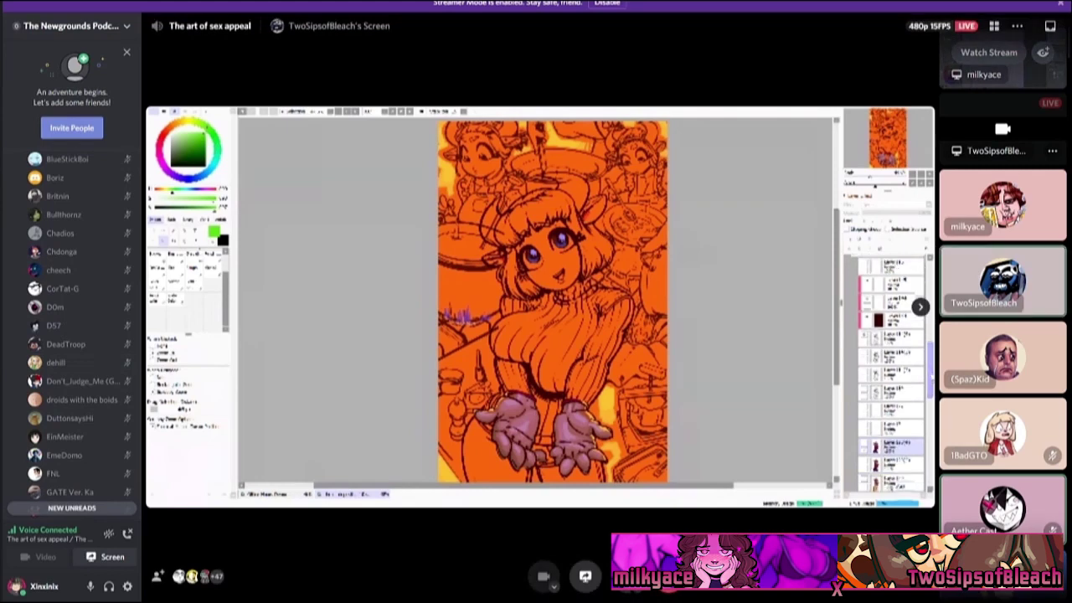
{"action": "scroll", "coordinate": [71, 335], "scroll_direction": "up", "scroll_amount": 3}
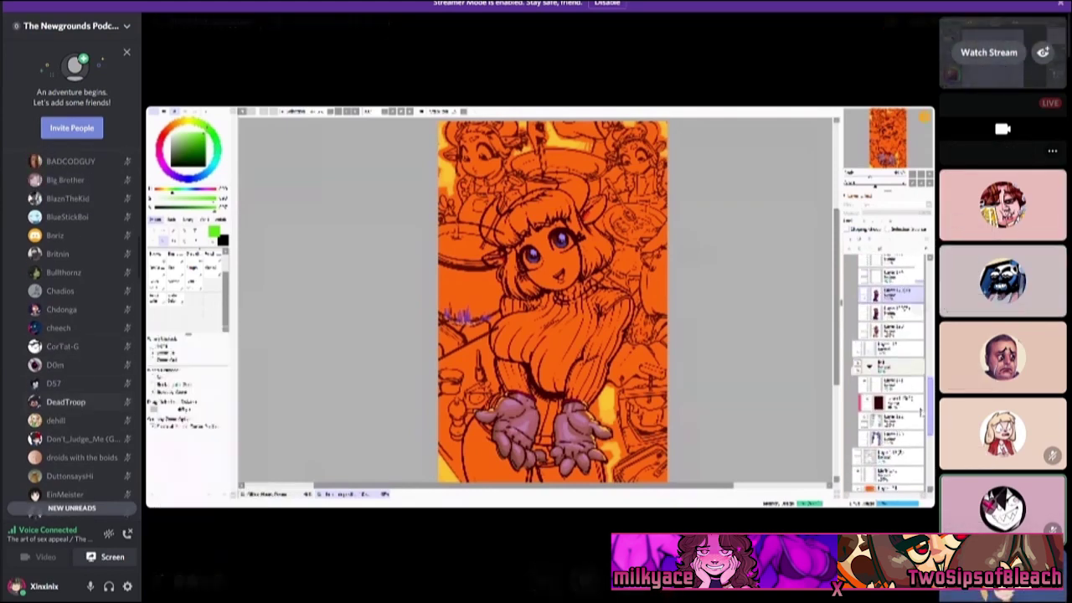
{"action": "scroll", "coordinate": [76, 335], "scroll_direction": "up", "scroll_amount": 4}
{"action": "scroll", "coordinate": [74, 335], "scroll_direction": "up", "scroll_amount": 6}
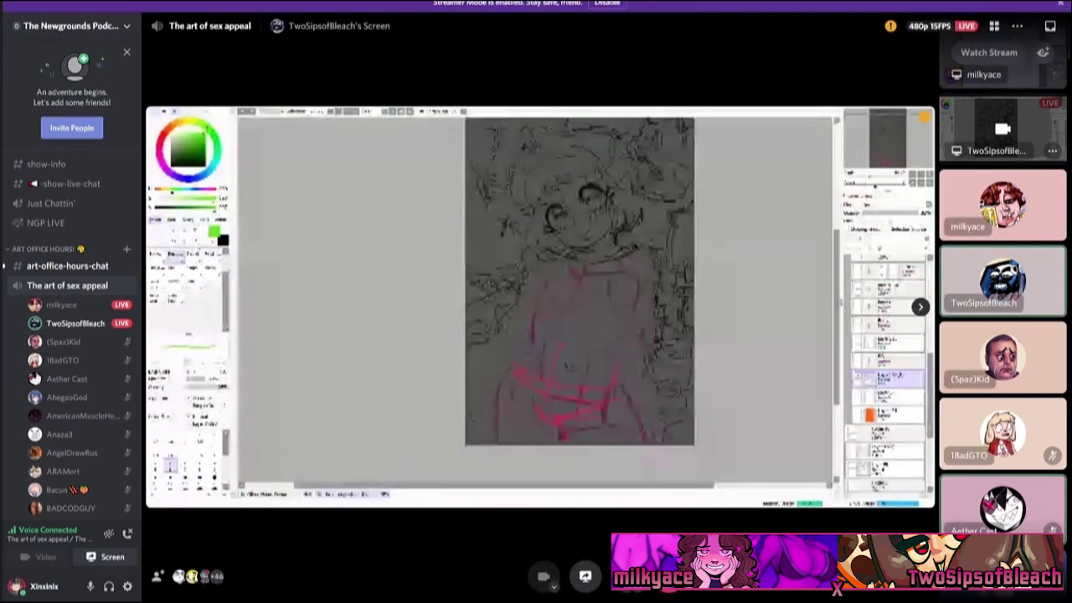
{"action": "mouse_move", "coordinate": [84, 323]}
{"action": "left_click", "coordinate": [215, 391]}
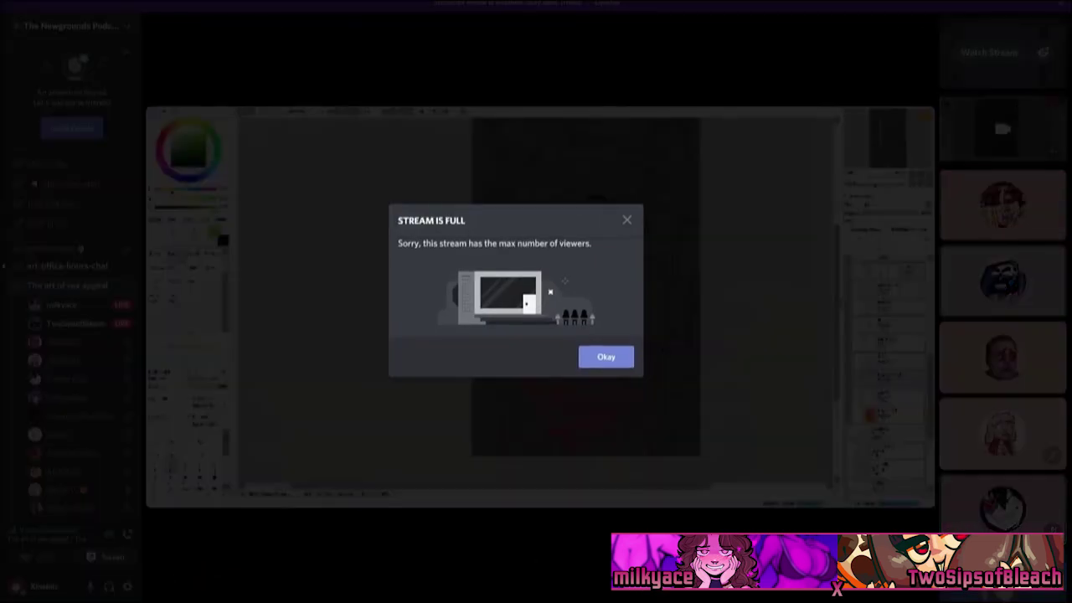
{"action": "key", "text": "Escape"}
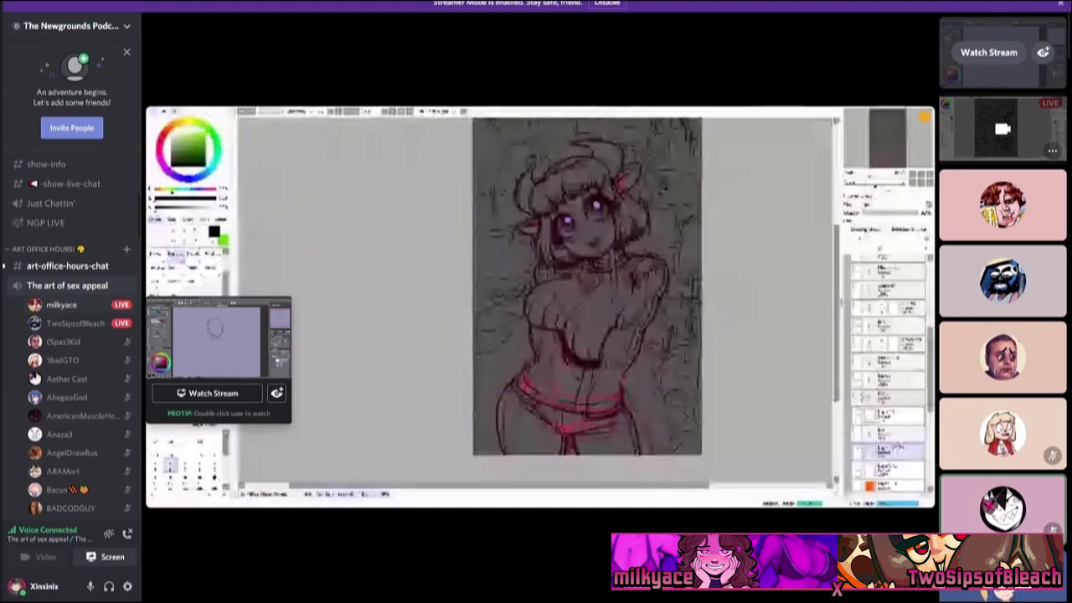
Compare the members connected to the voice channel with the spectators of the stream being watched.
{"action": "scroll", "coordinate": [71, 335], "scroll_direction": "down", "scroll_amount": 3}
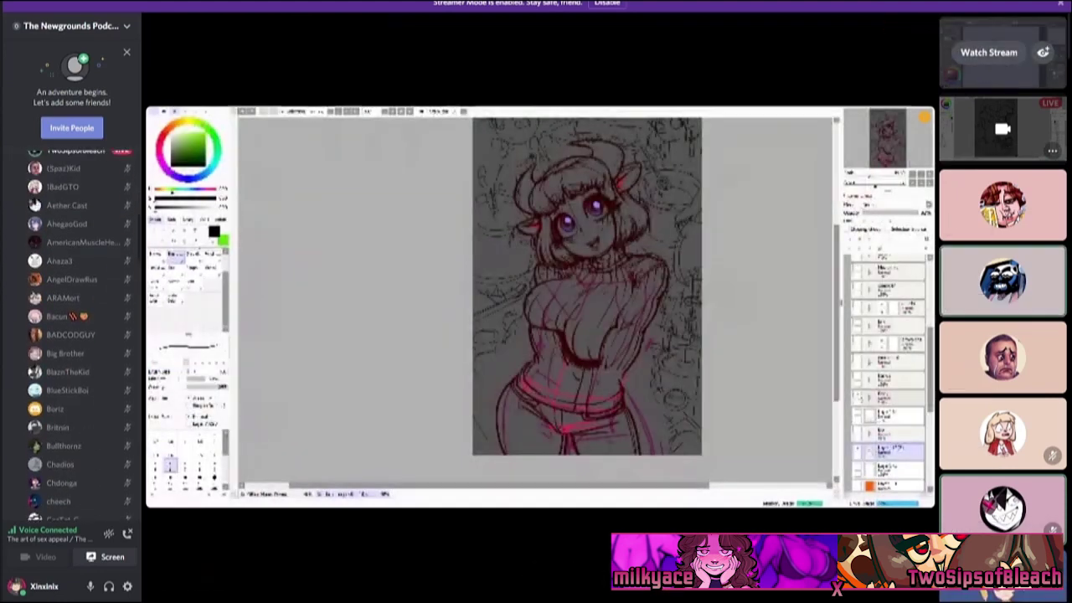
{"action": "scroll", "coordinate": [72, 335], "scroll_direction": "up", "scroll_amount": 3}
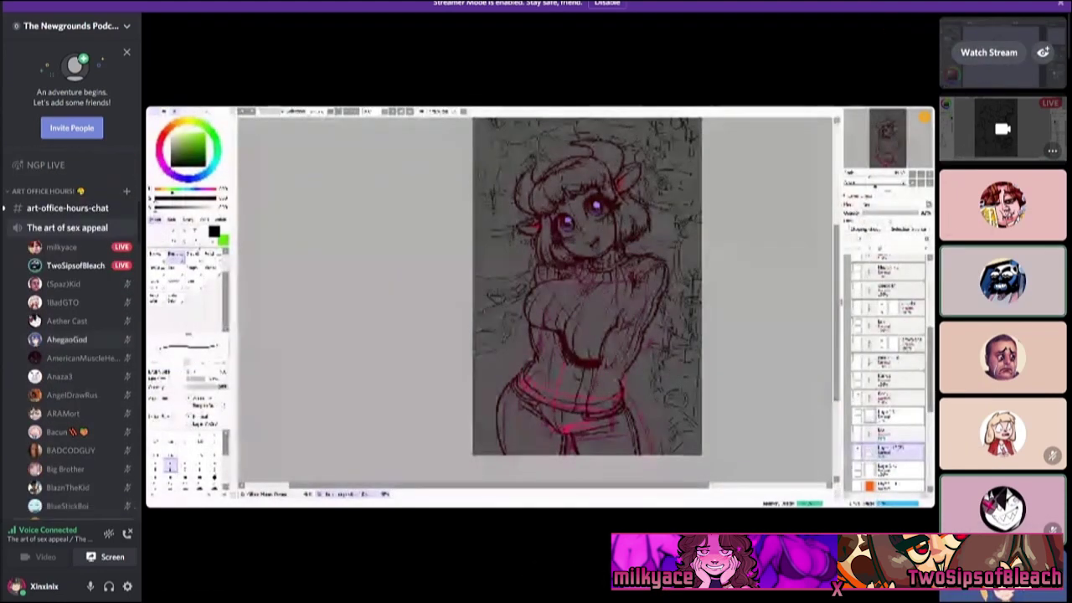
{"action": "scroll", "coordinate": [71, 360], "scroll_direction": "down", "scroll_amount": 3}
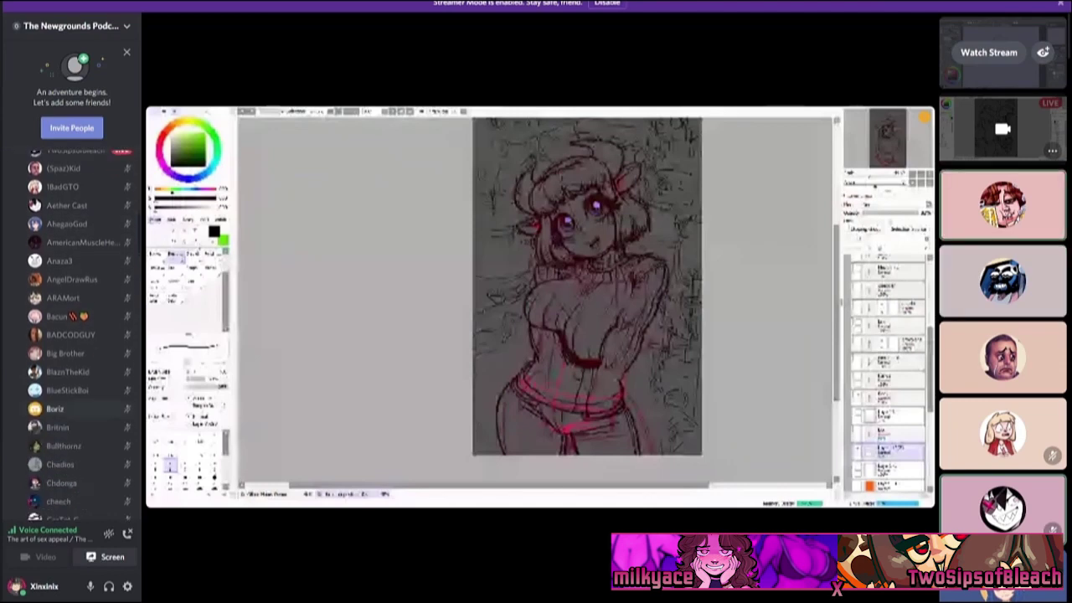
{"action": "scroll", "coordinate": [83, 399], "scroll_direction": "down", "scroll_amount": 3}
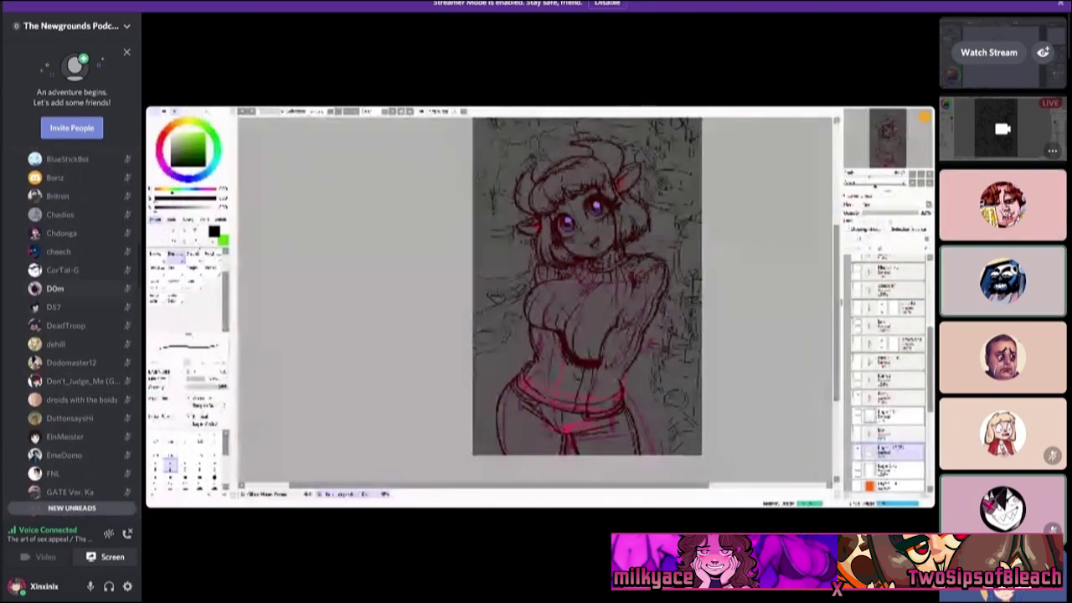
{"action": "scroll", "coordinate": [71, 335], "scroll_direction": "up", "scroll_amount": 1}
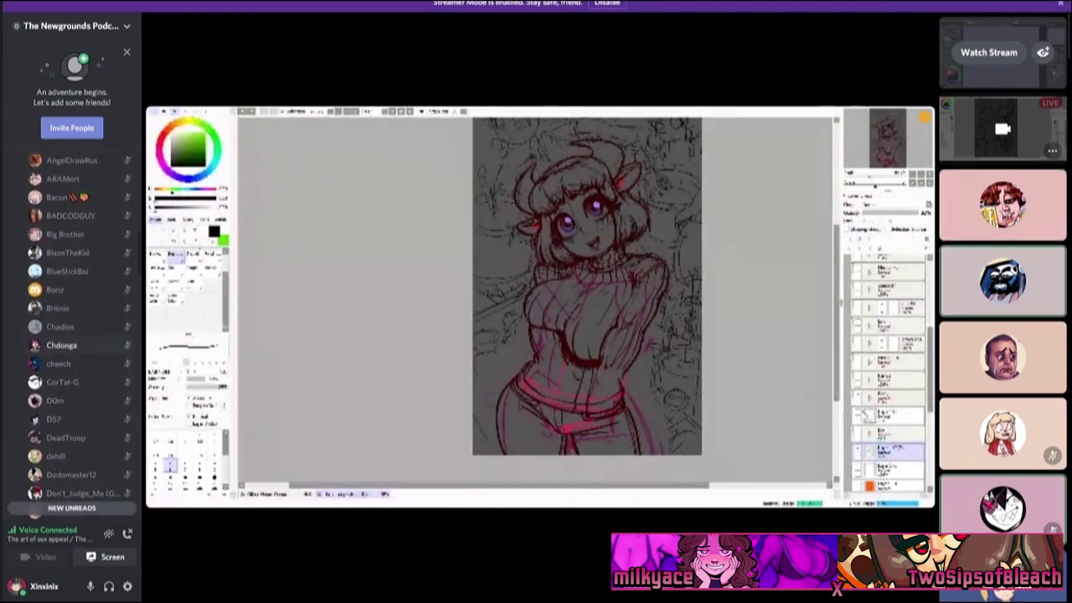
{"action": "scroll", "coordinate": [71, 334], "scroll_direction": "up", "scroll_amount": 1}
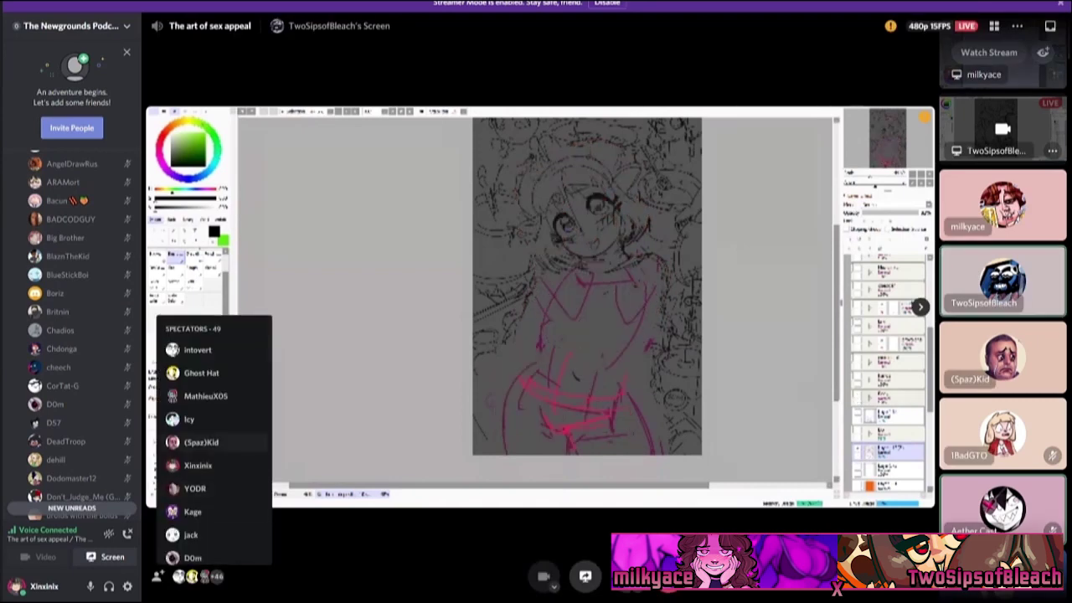
{"action": "scroll", "coordinate": [214, 442], "scroll_direction": "down", "scroll_amount": 5}
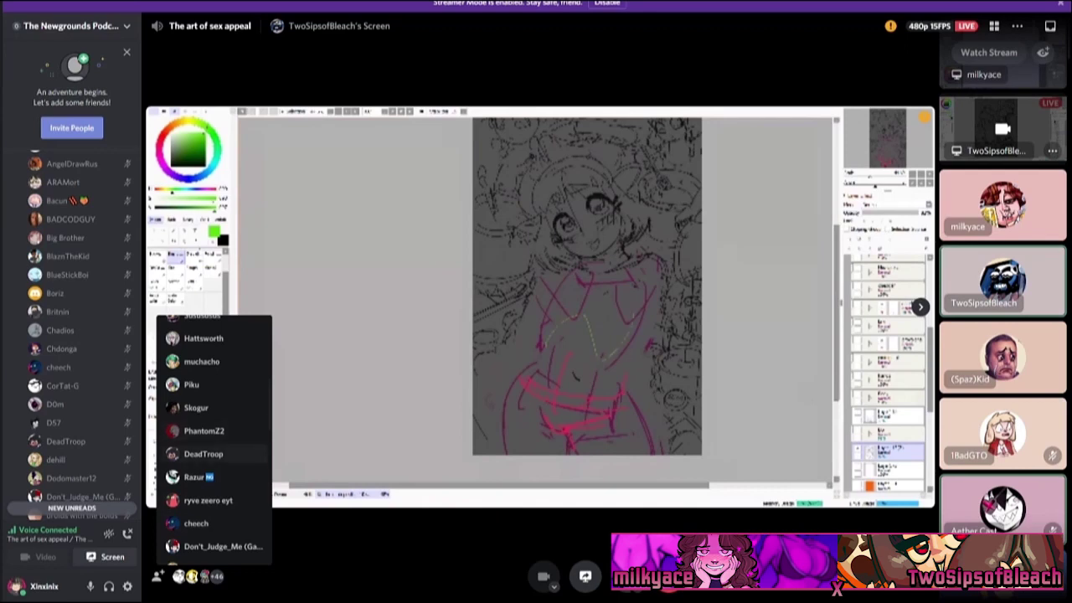
{"action": "scroll", "coordinate": [214, 483], "scroll_direction": "down", "scroll_amount": 5}
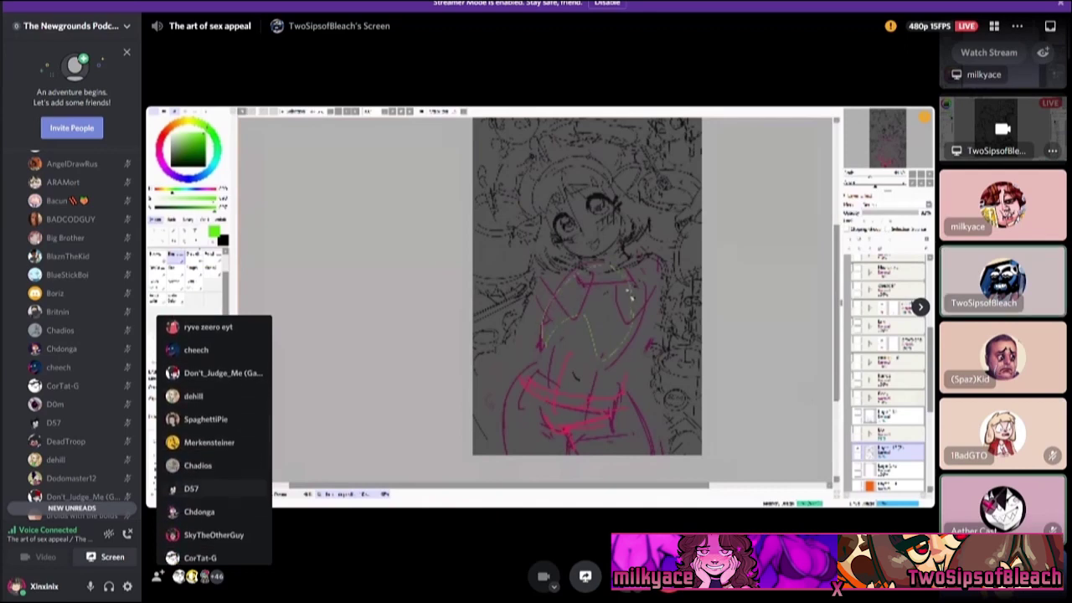
{"action": "scroll", "coordinate": [80, 335], "scroll_direction": "down", "scroll_amount": 3}
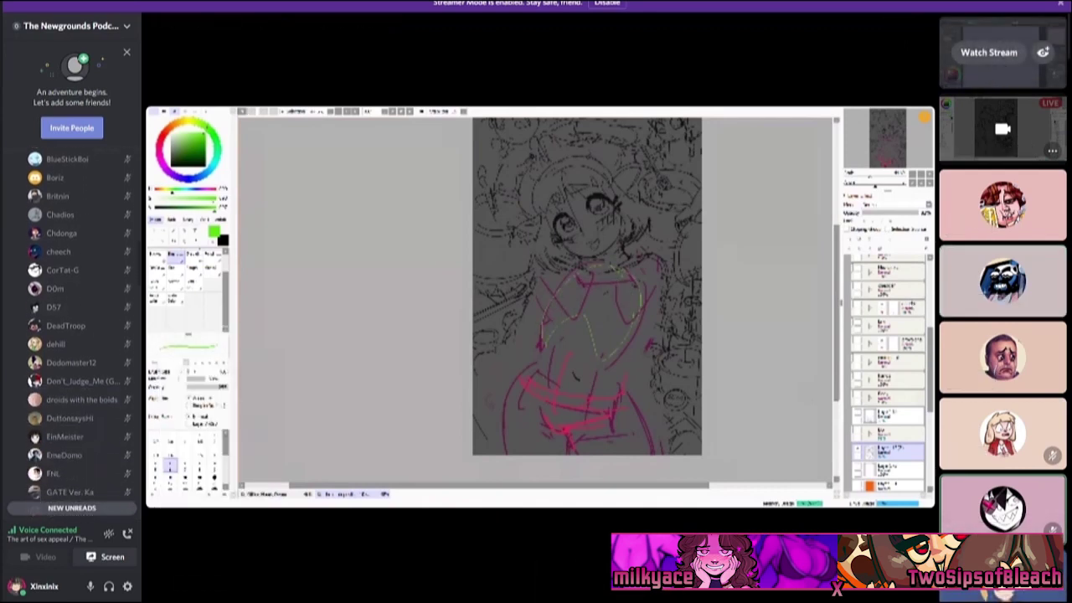
{"action": "scroll", "coordinate": [80, 307], "scroll_direction": "down", "scroll_amount": 1}
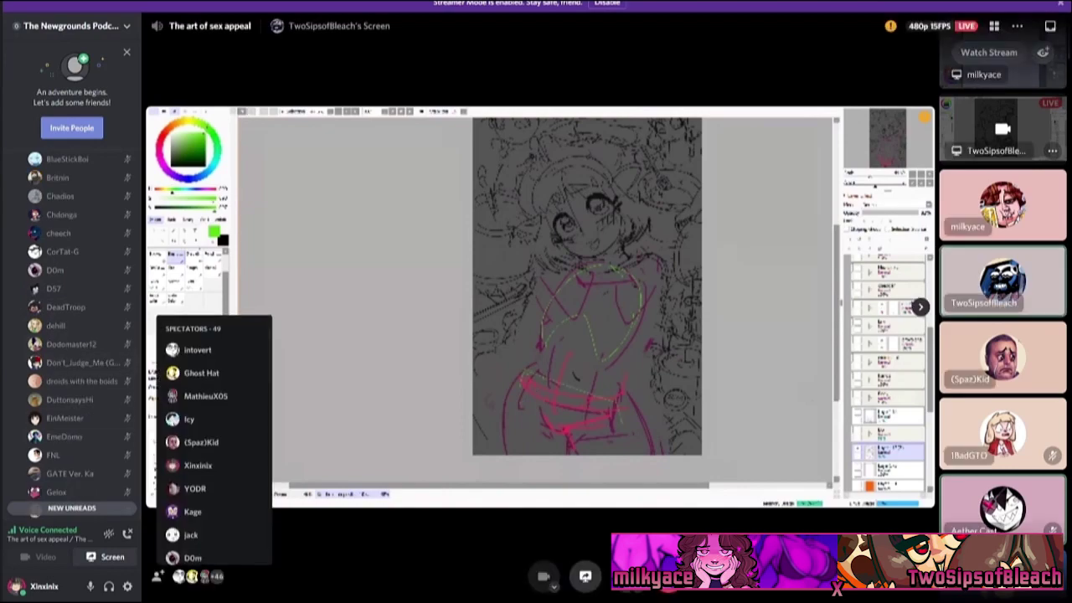
Try to add the first live member's stream alongside the current one using the multiple-streams option.
{"action": "scroll", "coordinate": [72, 335], "scroll_direction": "up", "scroll_amount": 5}
{"action": "mouse_move", "coordinate": [76, 362]}
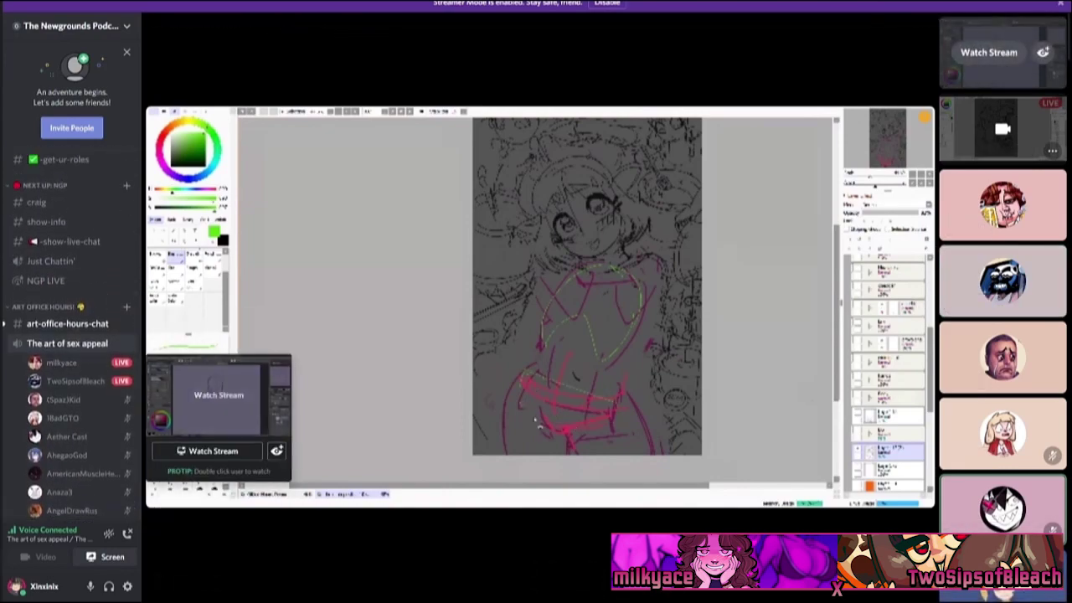
{"action": "left_click", "coordinate": [276, 450]}
{"action": "key", "text": "Return"}
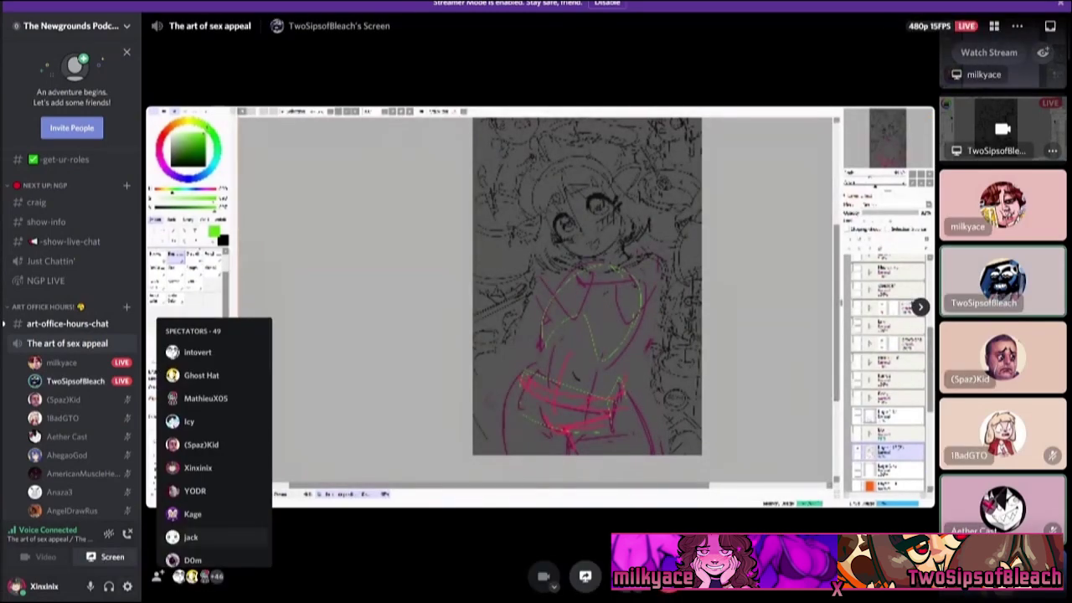
Read through the full spectator list of the current stream.
{"action": "scroll", "coordinate": [71, 335], "scroll_direction": "down", "scroll_amount": 2}
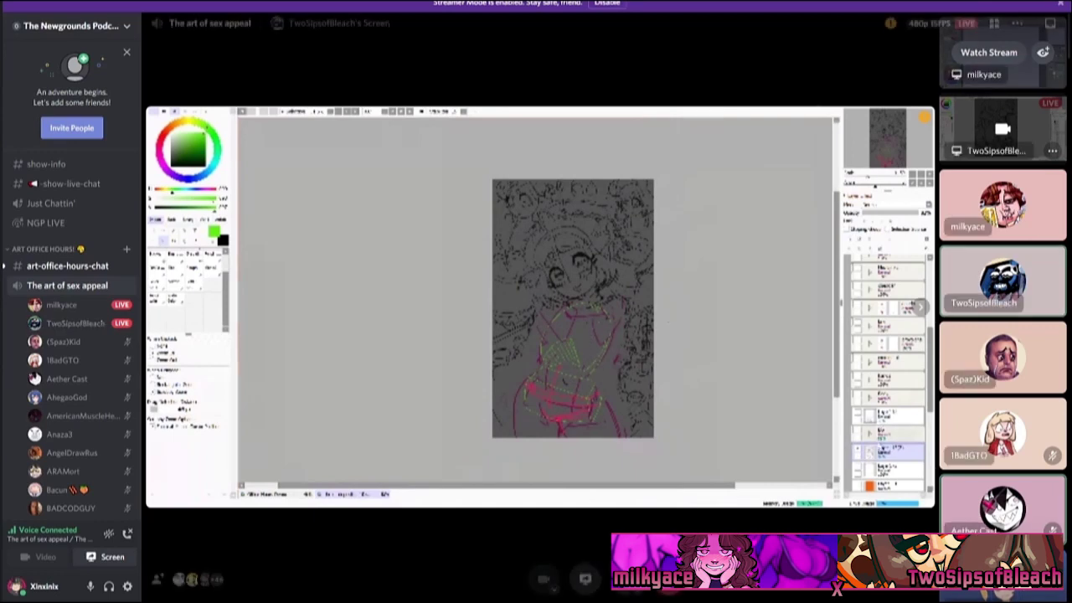
{"action": "mouse_move", "coordinate": [191, 576]}
{"action": "scroll", "coordinate": [213, 440], "scroll_direction": "down", "scroll_amount": 10}
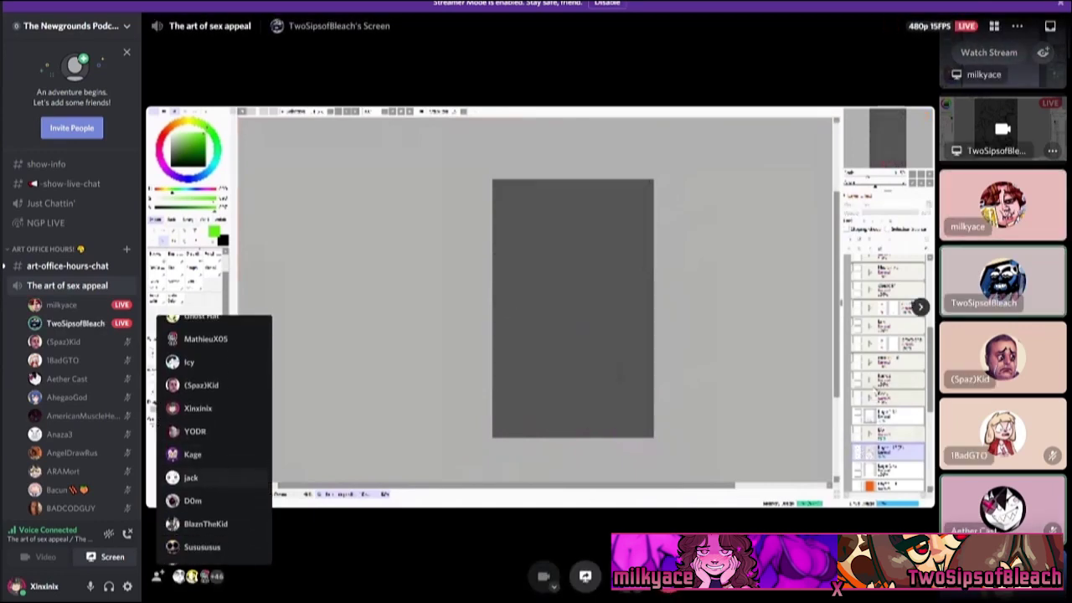
{"action": "scroll", "coordinate": [213, 439], "scroll_direction": "down", "scroll_amount": 5}
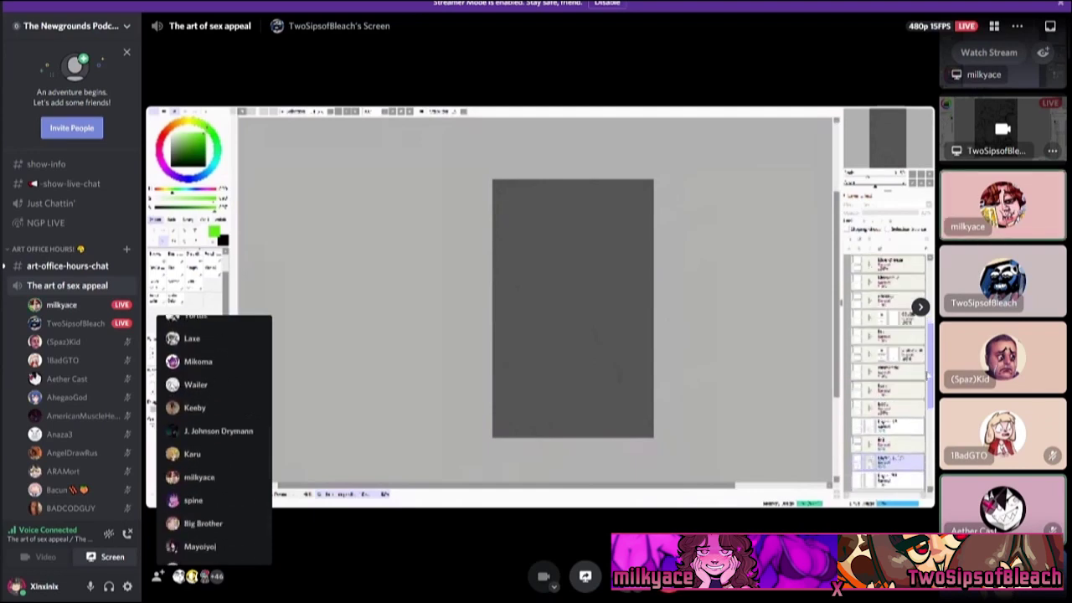
{"action": "scroll", "coordinate": [214, 440], "scroll_direction": "down", "scroll_amount": 2}
{"action": "scroll", "coordinate": [214, 440], "scroll_direction": "down", "scroll_amount": 2}
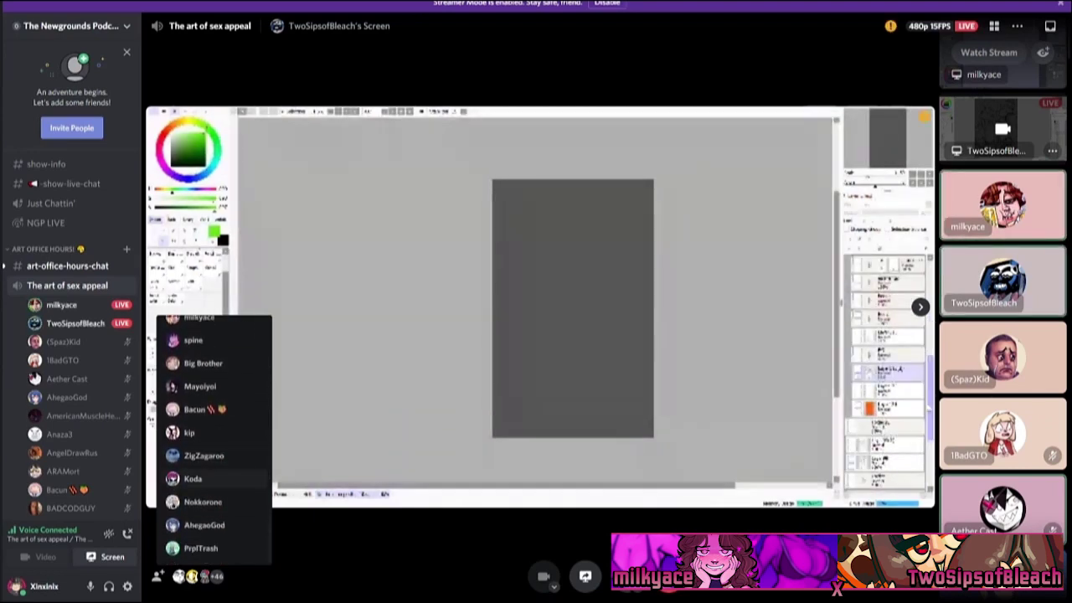
{"action": "scroll", "coordinate": [72, 335], "scroll_direction": "down", "scroll_amount": 3}
Check the members further down the voice channel list against the stream's spectator list.
{"action": "scroll", "coordinate": [71, 335], "scroll_direction": "down", "scroll_amount": 4}
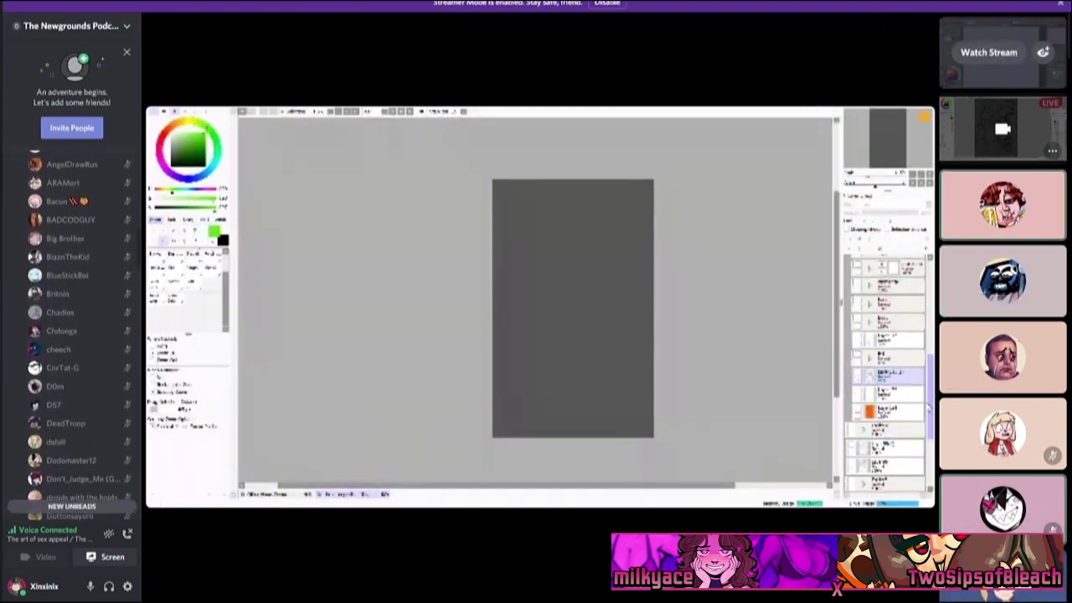
{"action": "scroll", "coordinate": [71, 335], "scroll_direction": "down", "scroll_amount": 1}
{"action": "scroll", "coordinate": [71, 335], "scroll_direction": "down", "scroll_amount": 2}
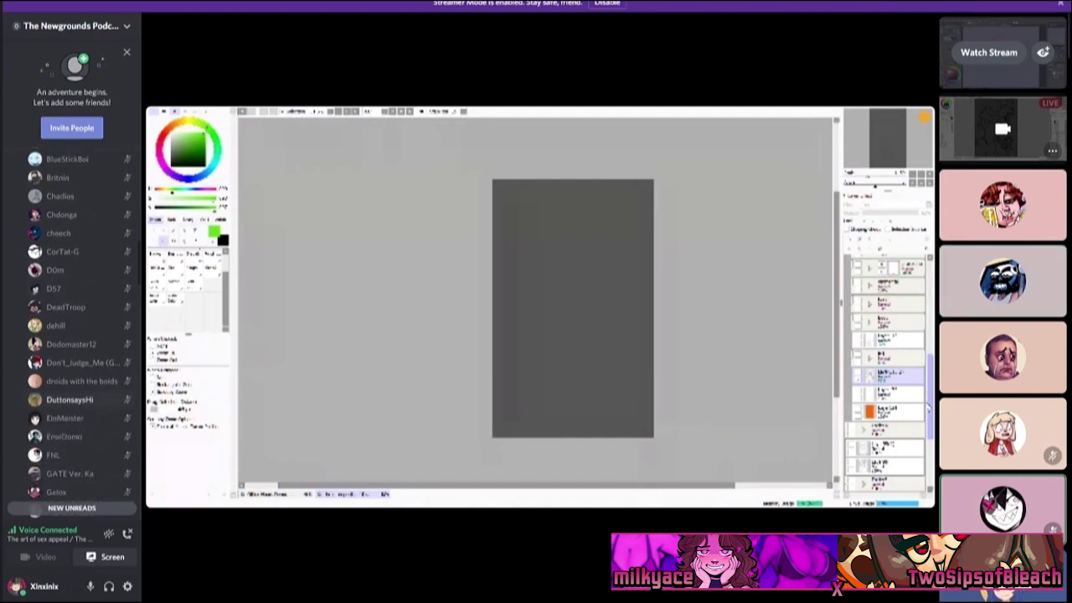
{"action": "scroll", "coordinate": [71, 335], "scroll_direction": "down", "scroll_amount": 3}
{"action": "scroll", "coordinate": [71, 334], "scroll_direction": "down", "scroll_amount": 5}
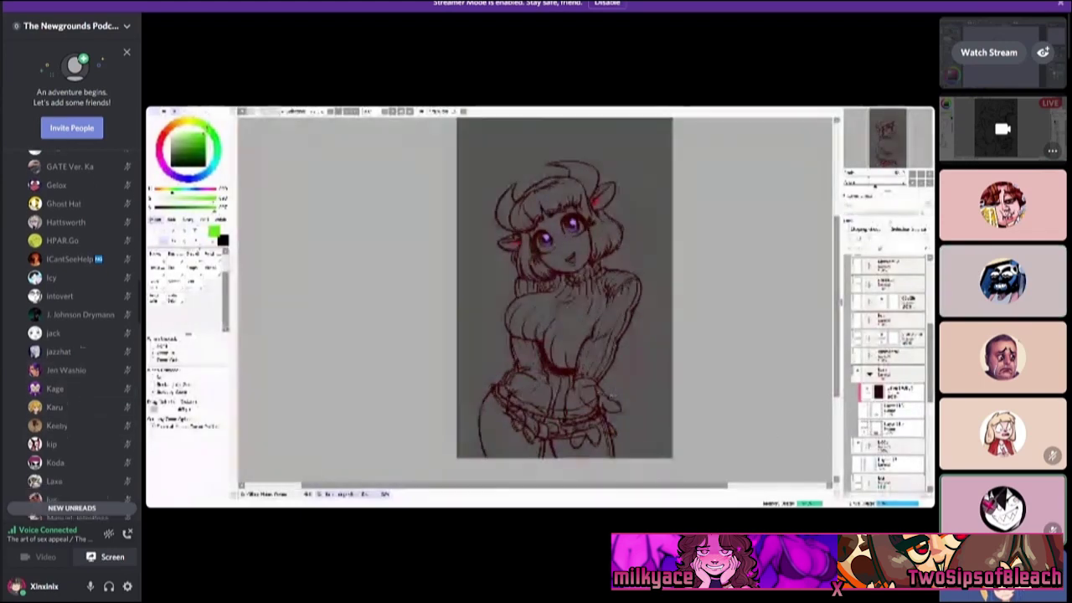
{"action": "scroll", "coordinate": [72, 401], "scroll_direction": "down", "scroll_amount": 3}
{"action": "scroll", "coordinate": [84, 364], "scroll_direction": "down", "scroll_amount": 2}
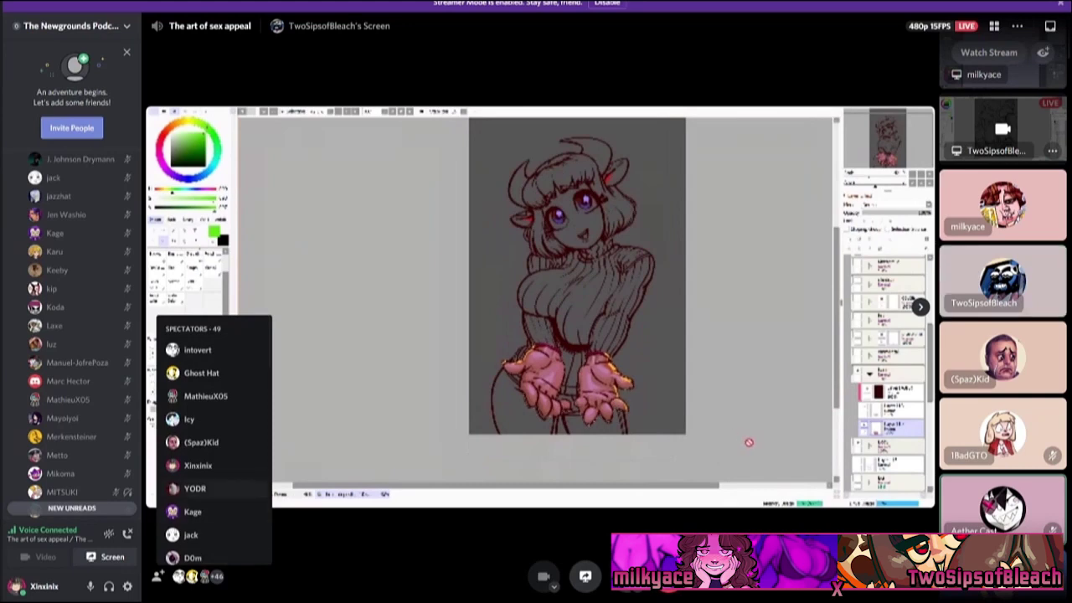
{"action": "scroll", "coordinate": [218, 453], "scroll_direction": "down", "scroll_amount": 1}
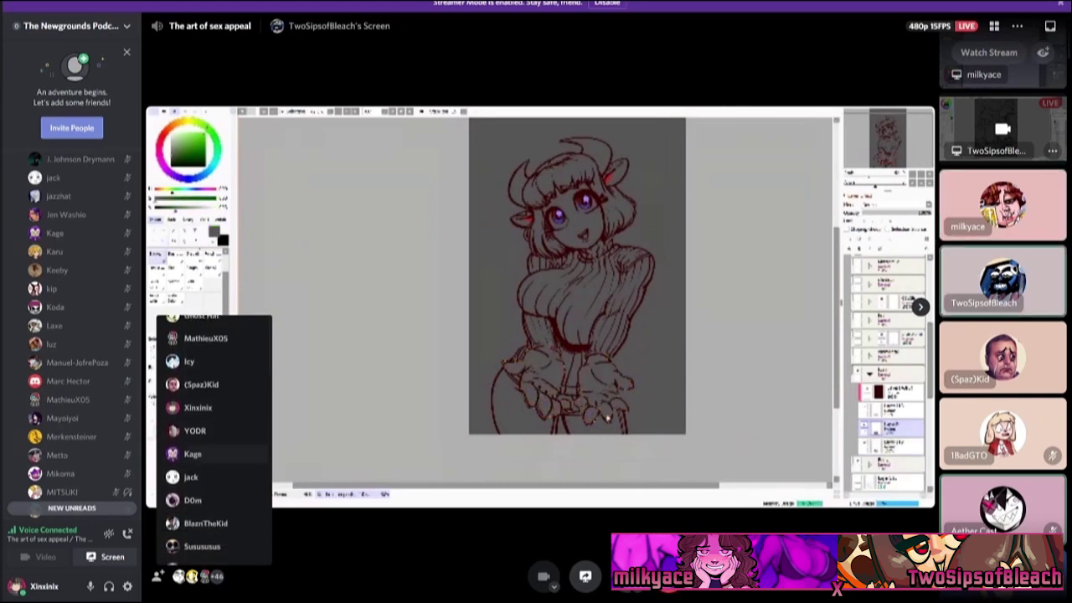
{"action": "scroll", "coordinate": [214, 440], "scroll_direction": "down", "scroll_amount": 8}
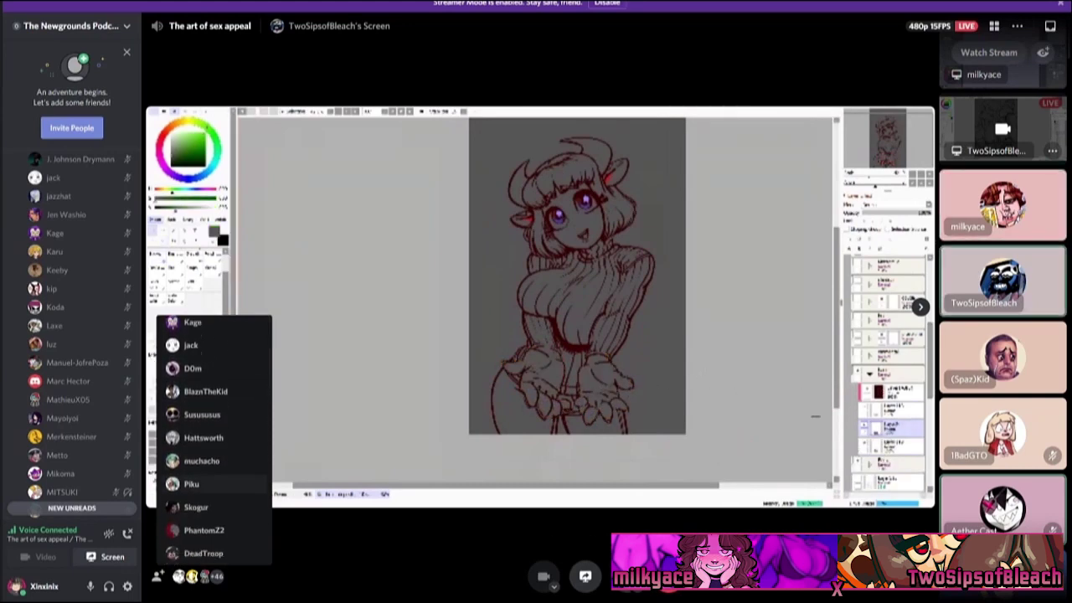
{"action": "scroll", "coordinate": [213, 440], "scroll_direction": "down", "scroll_amount": 10}
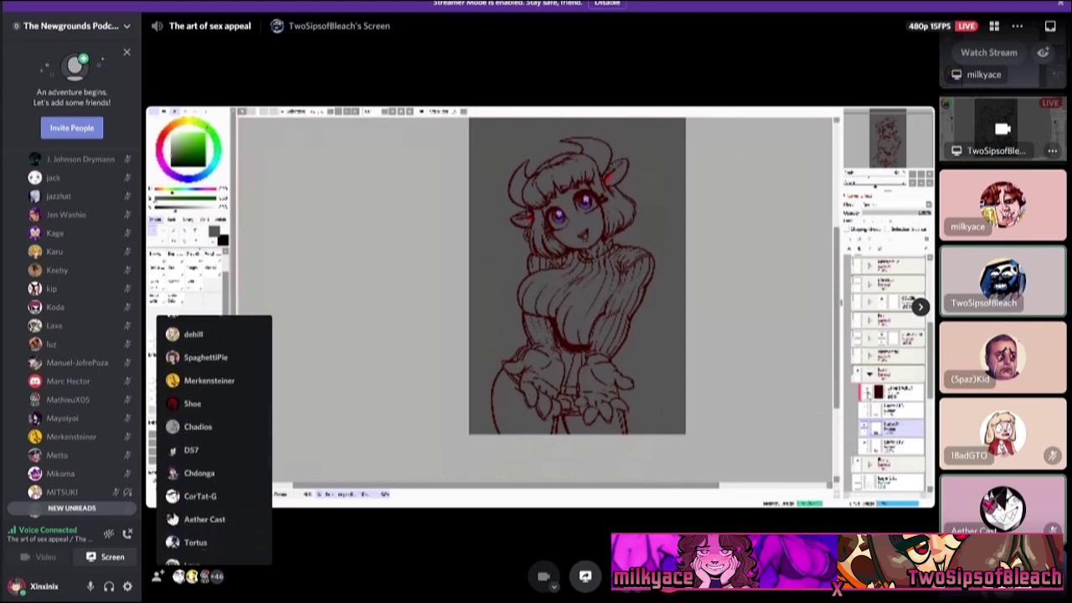
{"action": "scroll", "coordinate": [213, 439], "scroll_direction": "down", "scroll_amount": 12}
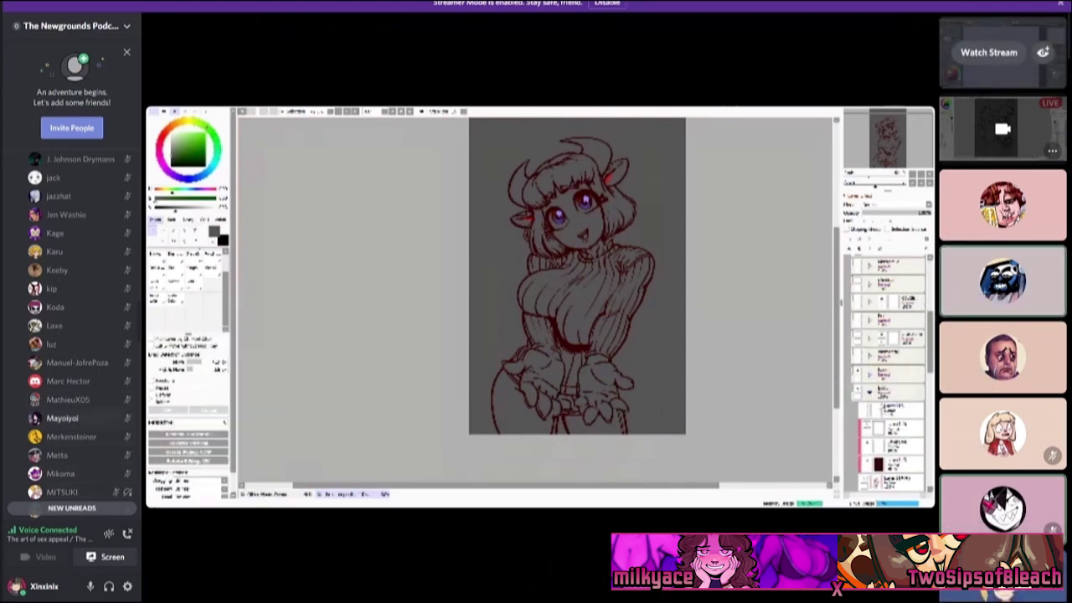
Disconnect the member with the red default avatar from The art of sex appeal voice channel.
{"action": "right_click", "coordinate": [68, 381]}
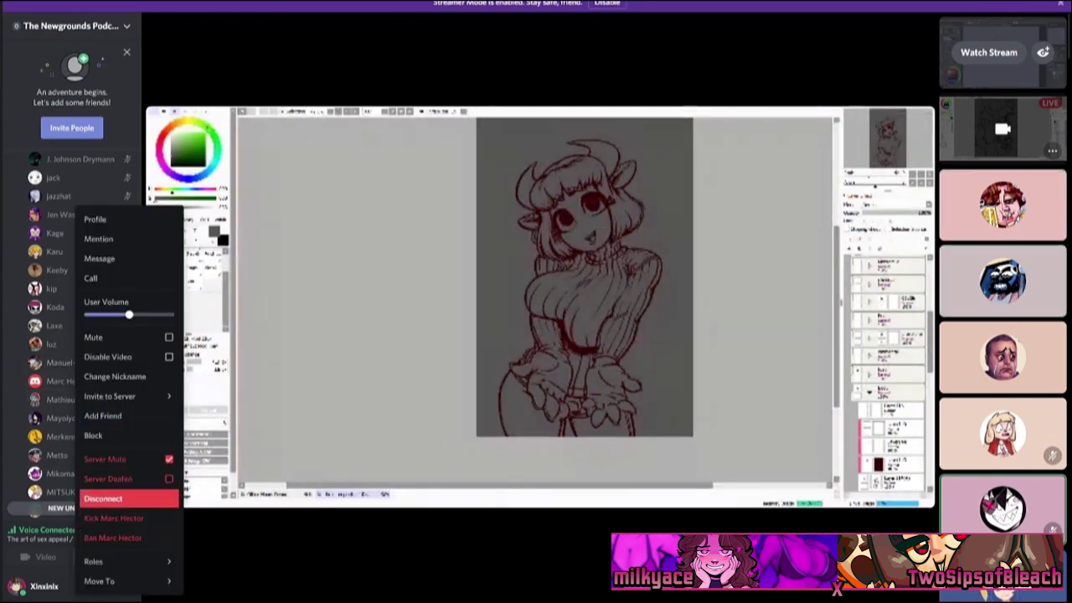
{"action": "left_click", "coordinate": [103, 498]}
Start watching the first live member's stream in addition to the current one as multiple streams.
{"action": "scroll", "coordinate": [67, 362], "scroll_direction": "up", "scroll_amount": 15}
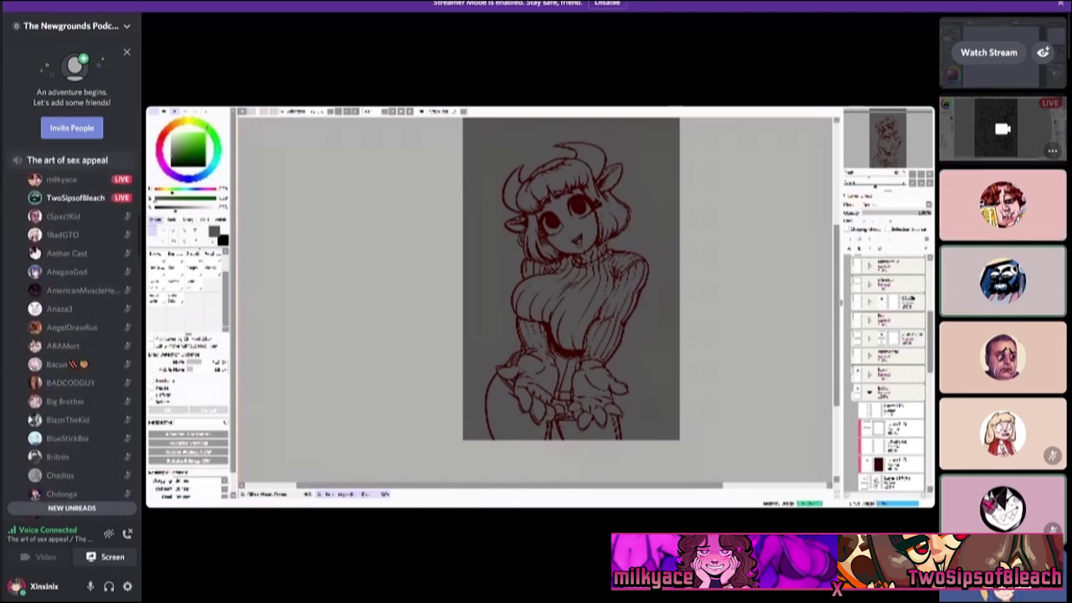
{"action": "mouse_move", "coordinate": [61, 362]}
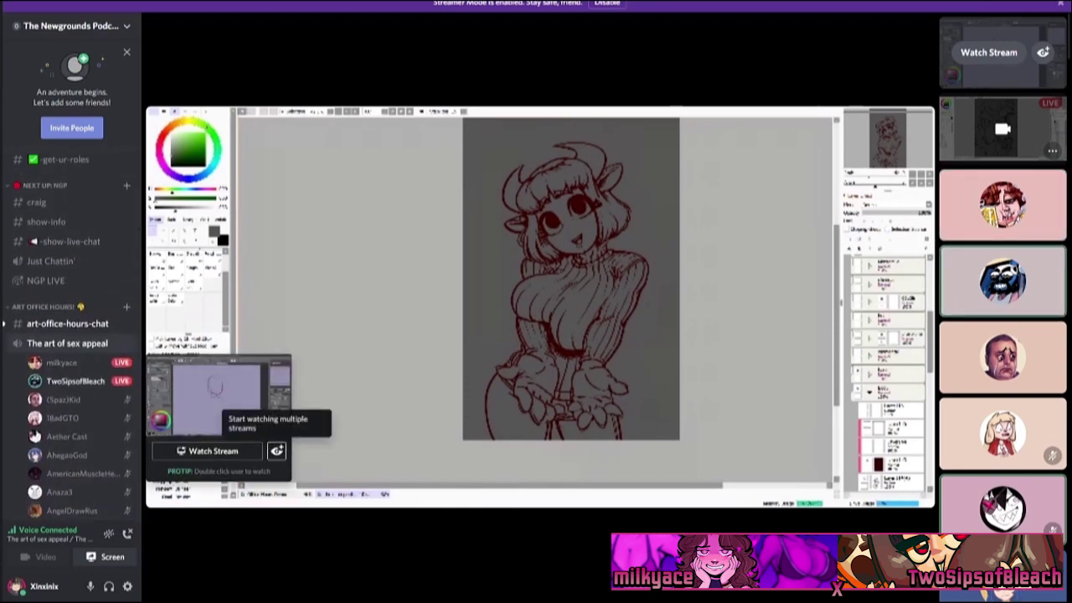
{"action": "left_click", "coordinate": [277, 451]}
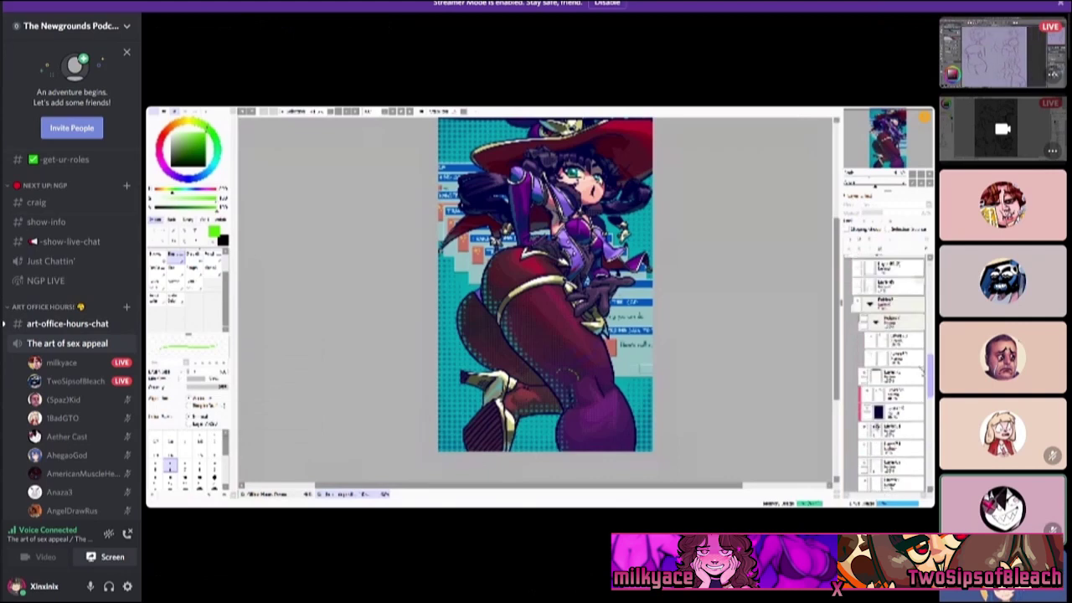
{"action": "mouse_move", "coordinate": [919, 306]}
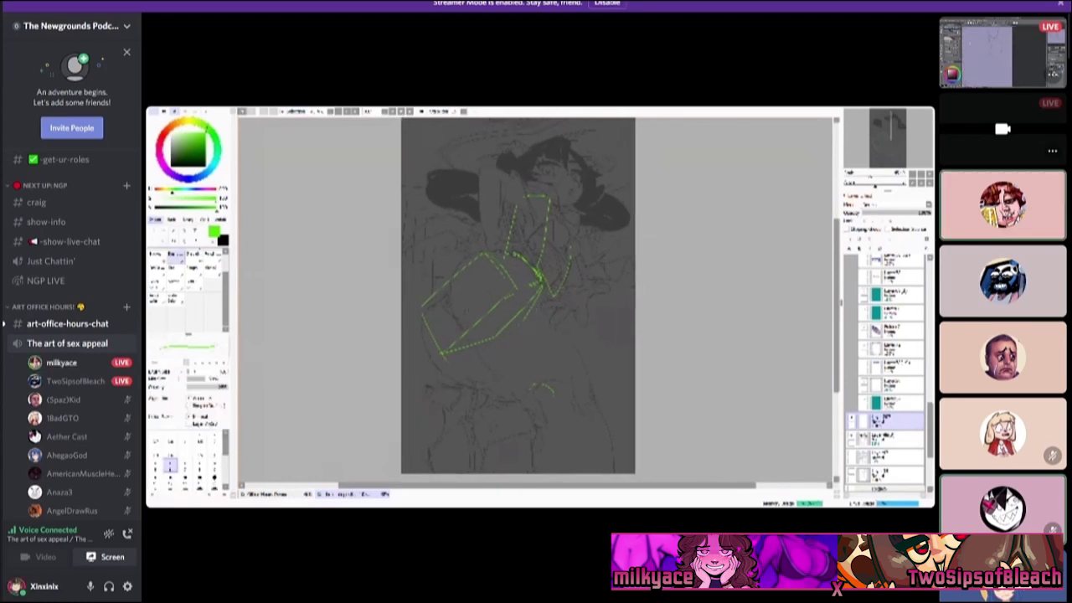
{"action": "mouse_move", "coordinate": [536, 335]}
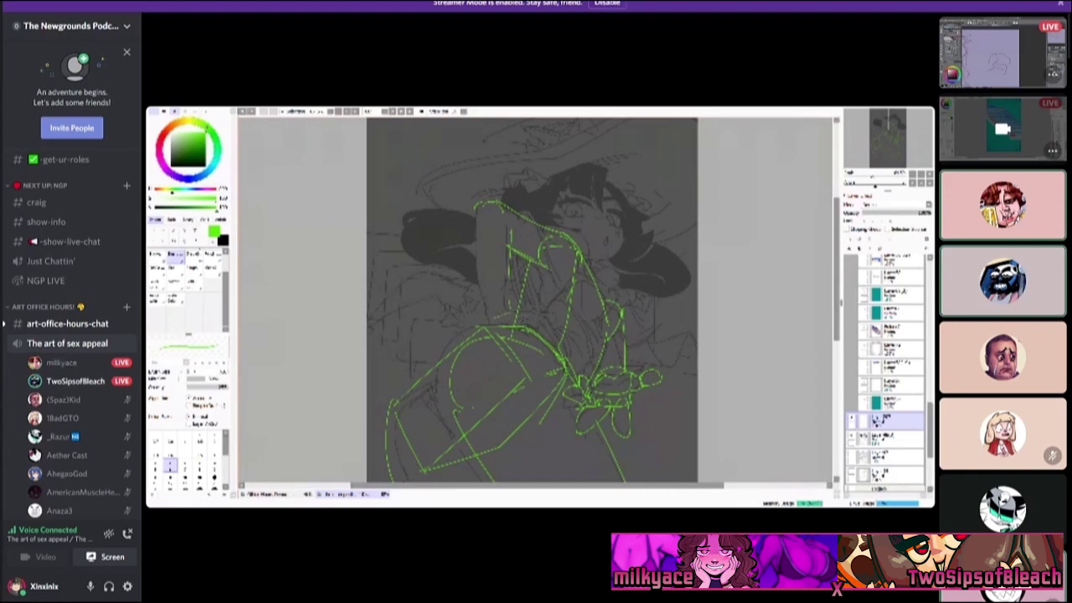
Bring the first live member's drawing stream into focus in the large view.
{"action": "mouse_move", "coordinate": [479, 225]}
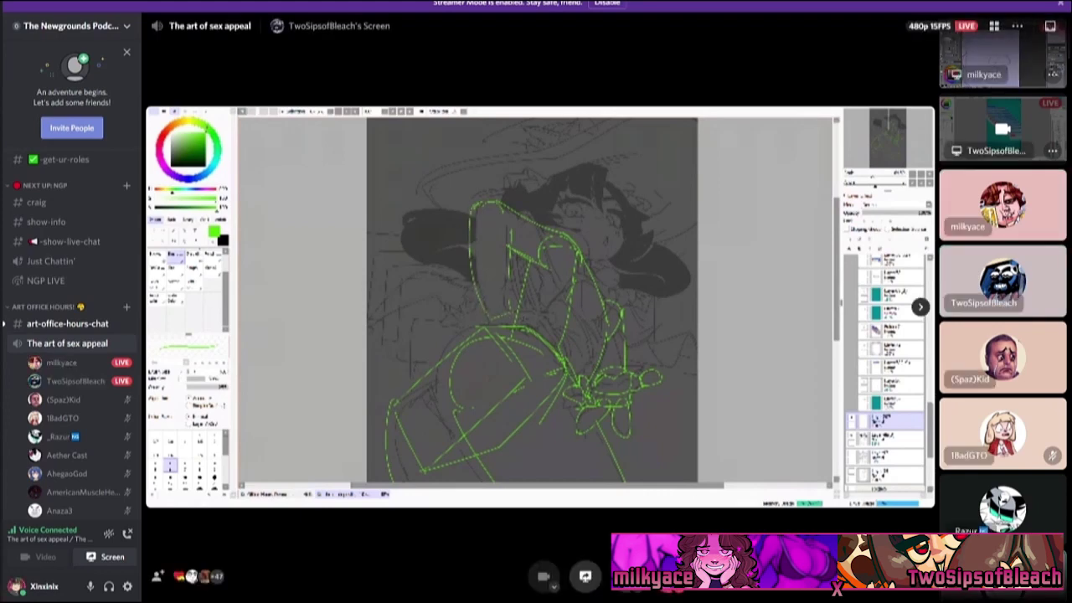
{"action": "left_click", "coordinate": [1002, 55]}
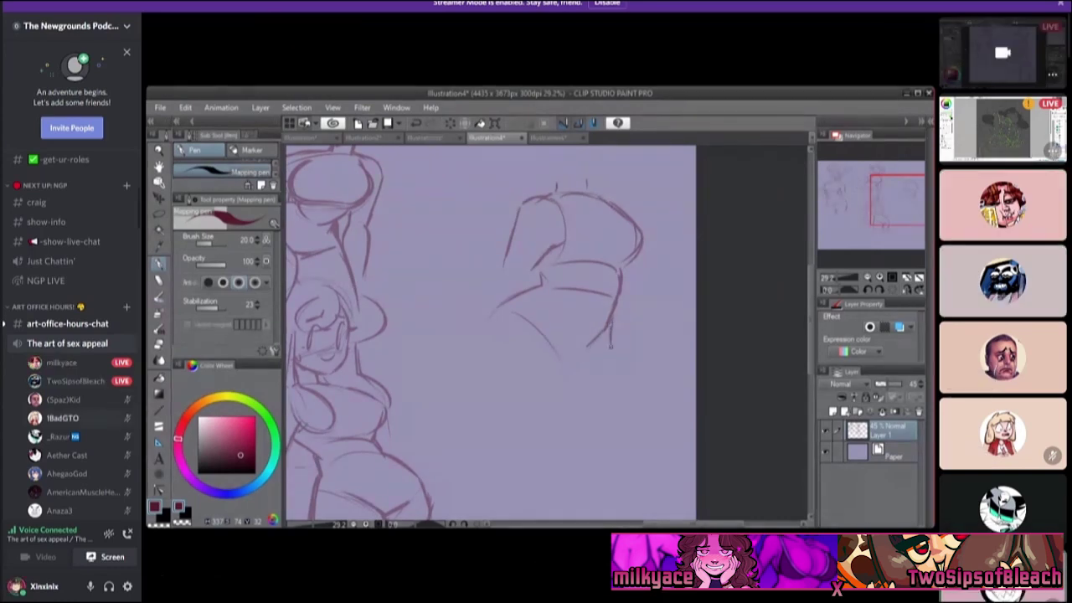
Open art-office-hours-chat and catch up on the unread messages down to the newest ones.
{"action": "left_click", "coordinate": [67, 324]}
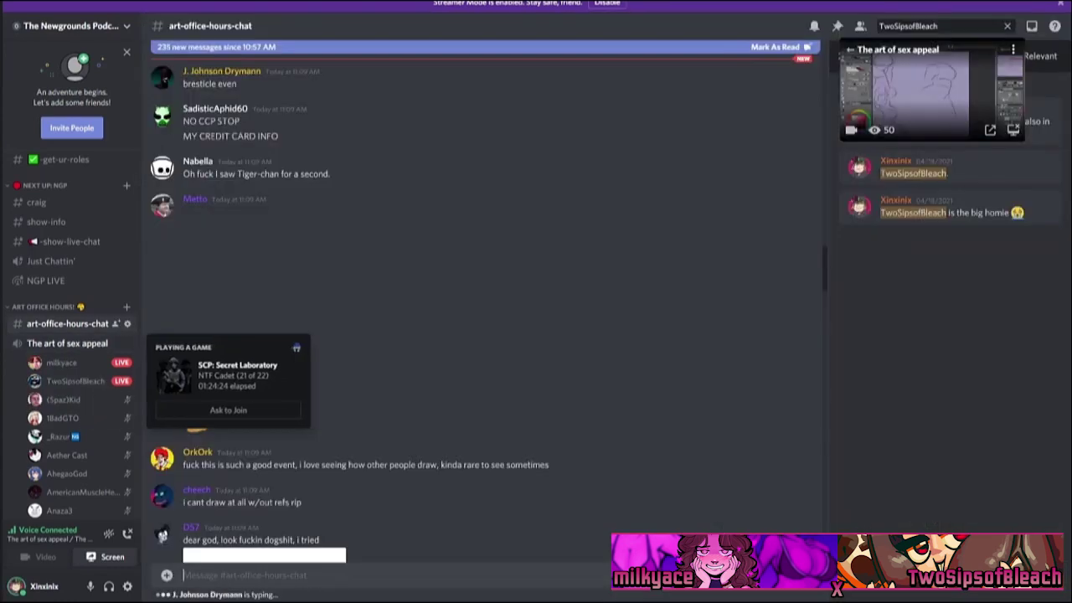
{"action": "scroll", "coordinate": [485, 319], "scroll_direction": "down", "scroll_amount": 10}
{"action": "scroll", "coordinate": [486, 318], "scroll_direction": "down", "scroll_amount": 10}
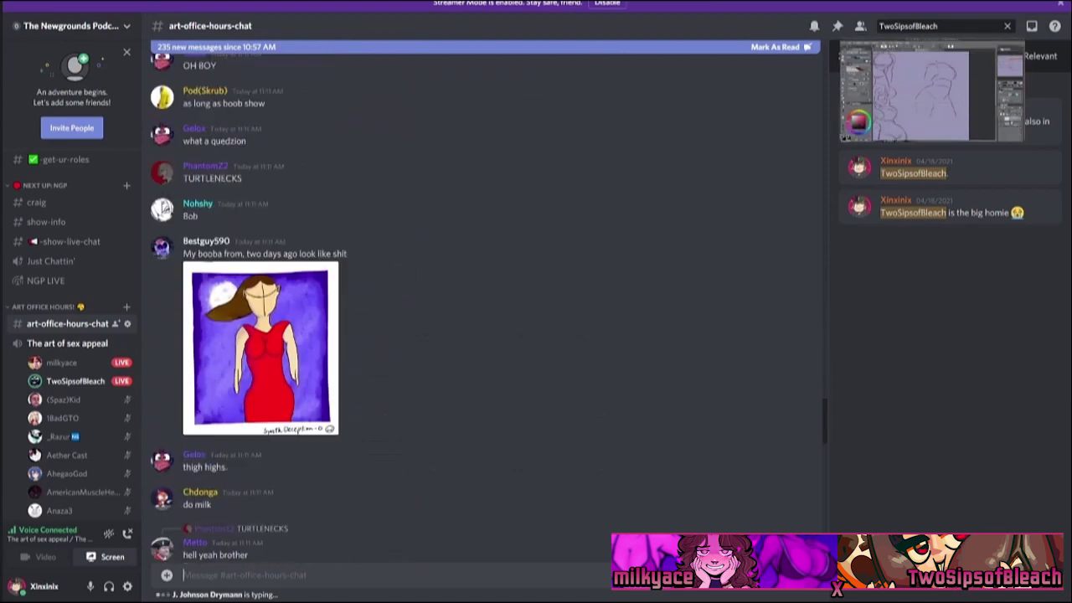
{"action": "scroll", "coordinate": [486, 377], "scroll_direction": "down", "scroll_amount": 8}
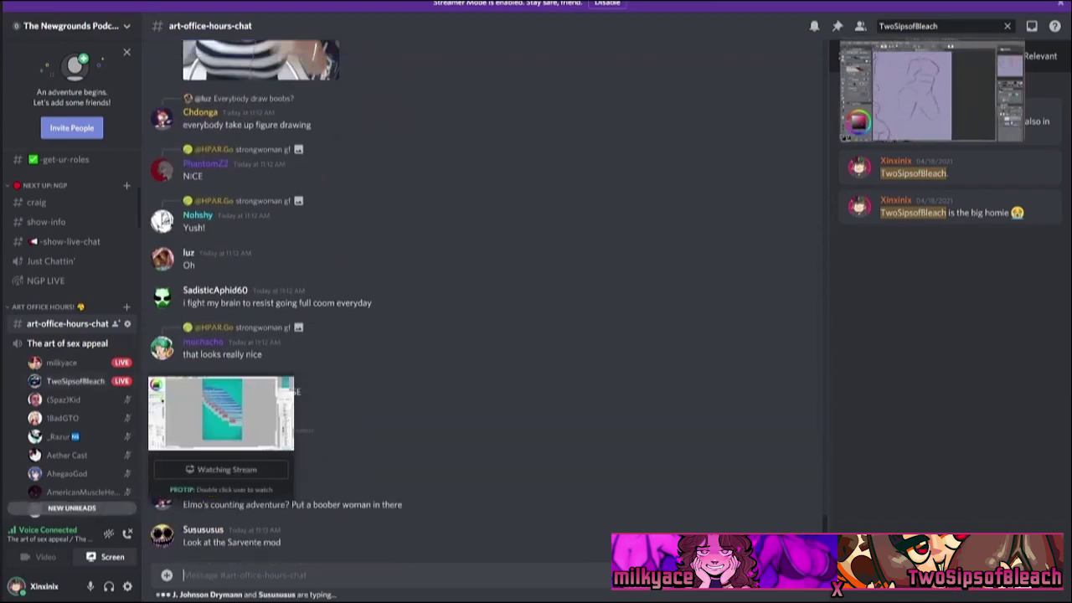
{"action": "mouse_move", "coordinate": [61, 363]}
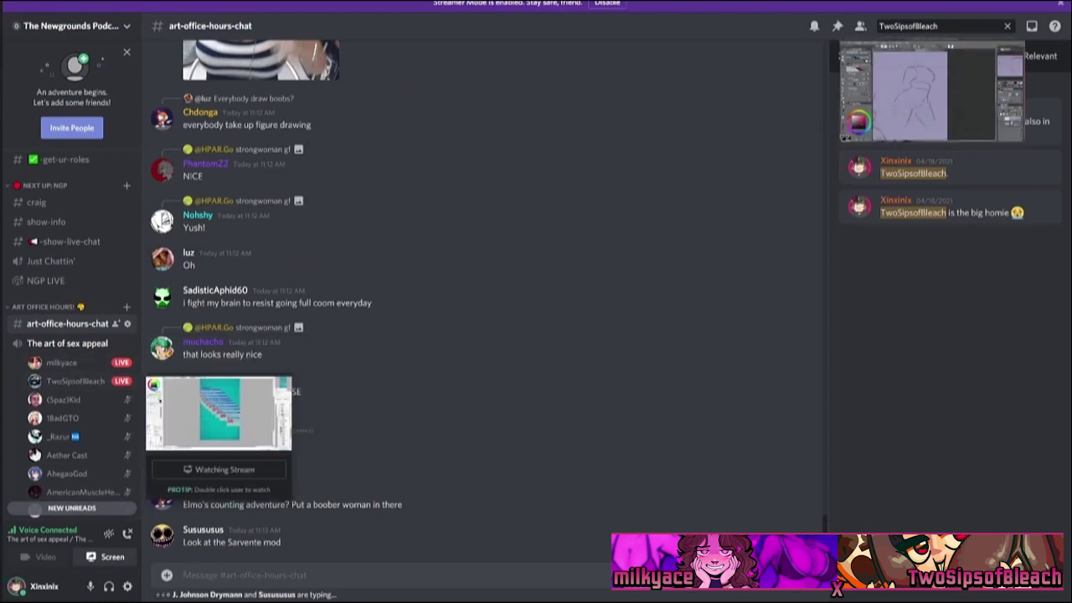
Return to the voice channel's stream view and switch the focus to the first live member's sketch and back to the second member's stream.
{"action": "left_click", "coordinate": [62, 361]}
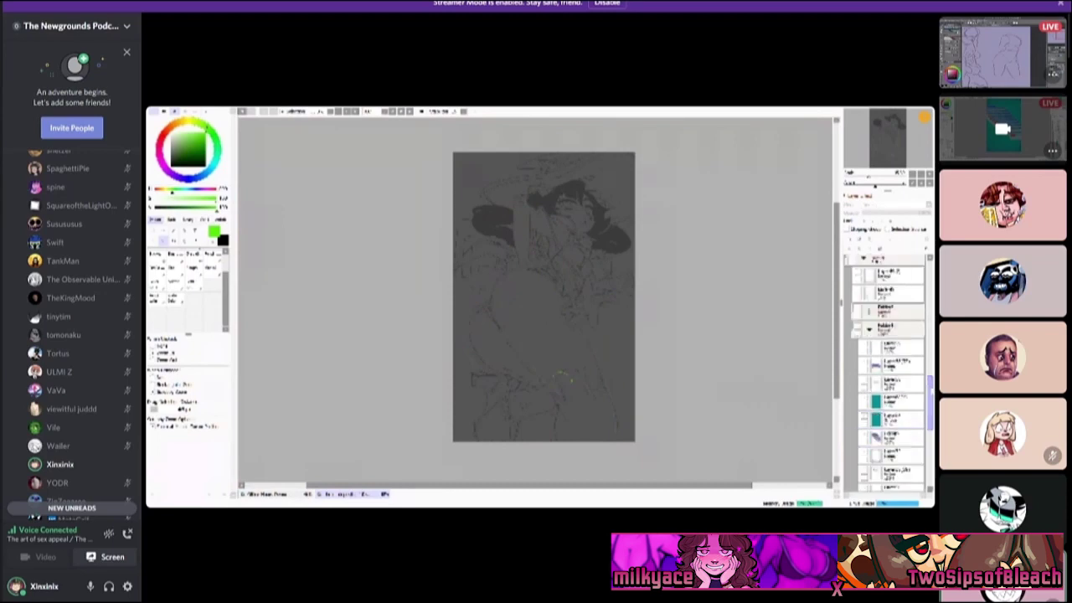
{"action": "mouse_move", "coordinate": [919, 306]}
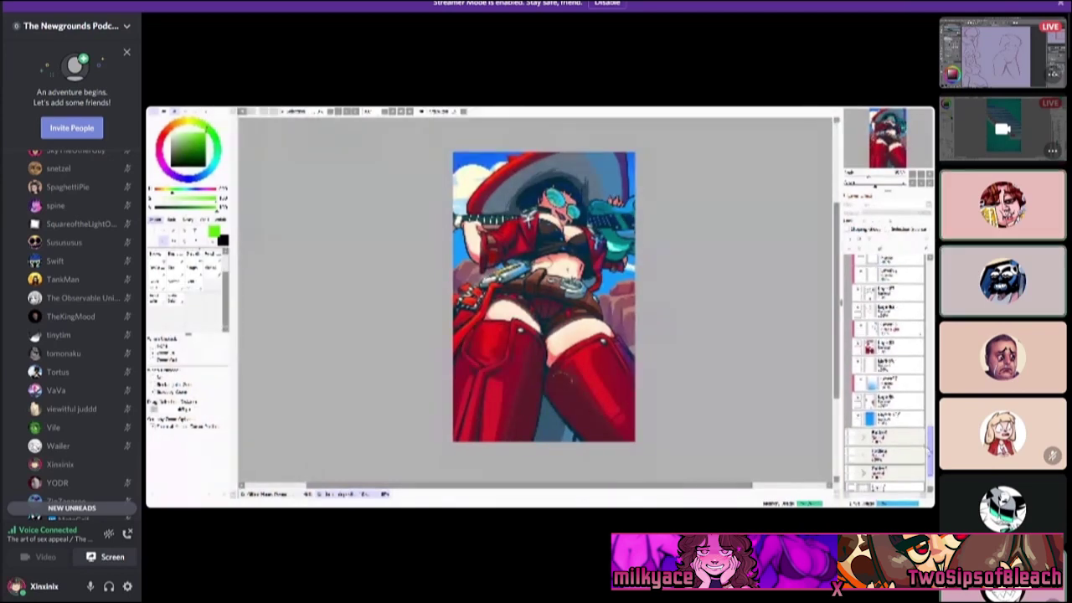
{"action": "mouse_move", "coordinate": [536, 301]}
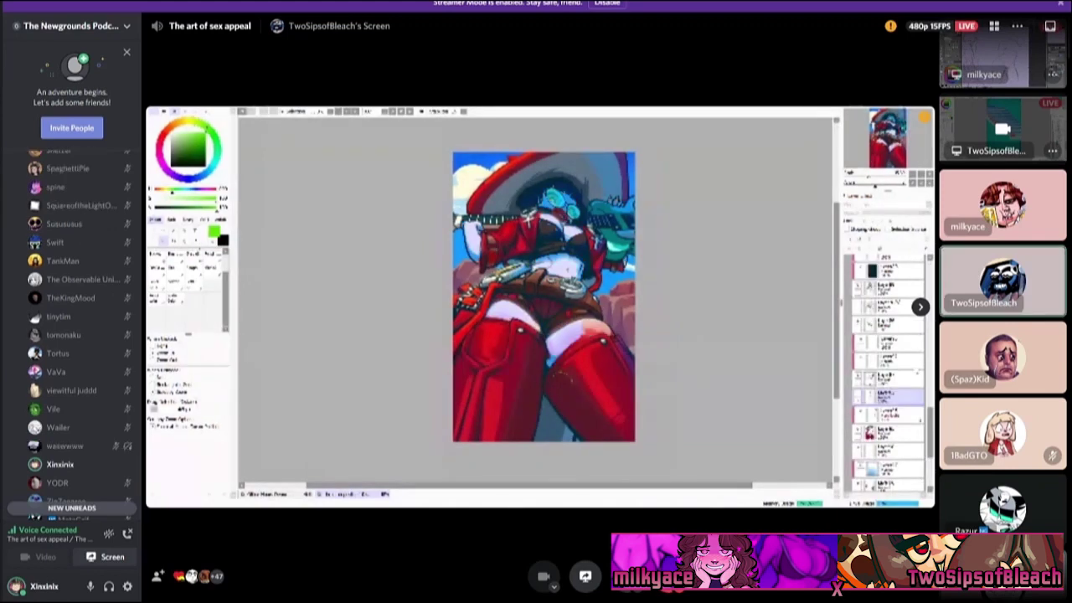
{"action": "left_click", "coordinate": [983, 59]}
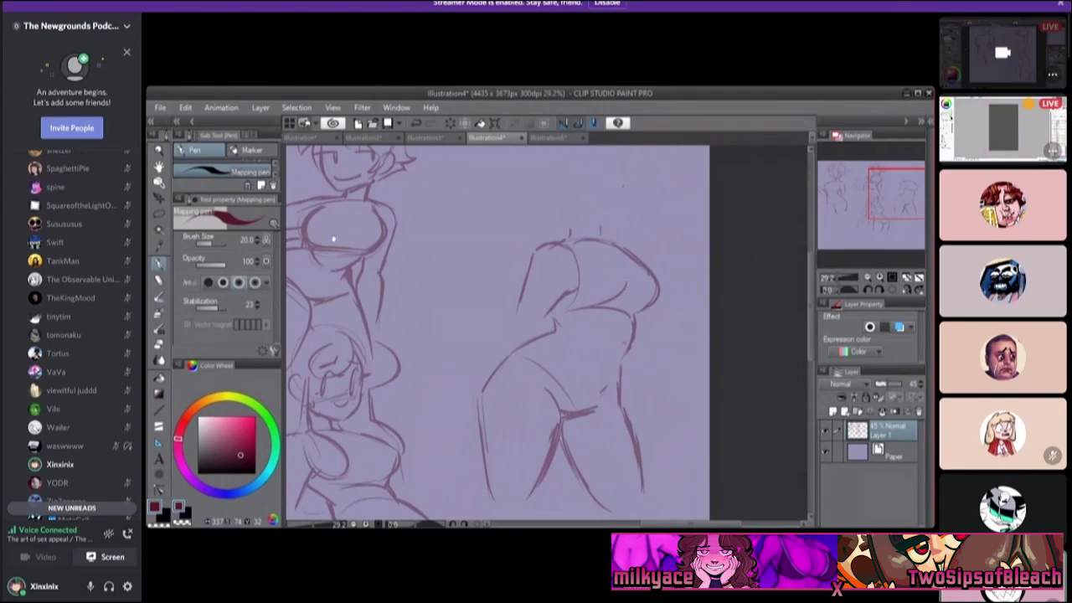
{"action": "left_click", "coordinate": [1003, 125]}
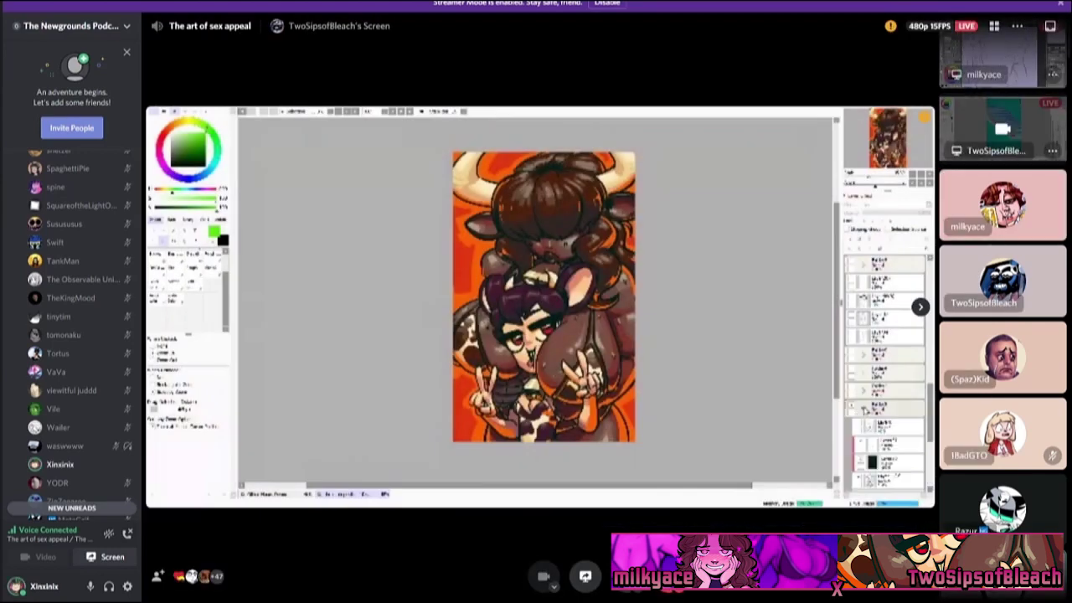
Go back up the channel list to art-office-hours-chat and read its newest messages and posted drawings.
{"action": "scroll", "coordinate": [71, 326], "scroll_direction": "down", "scroll_amount": 2}
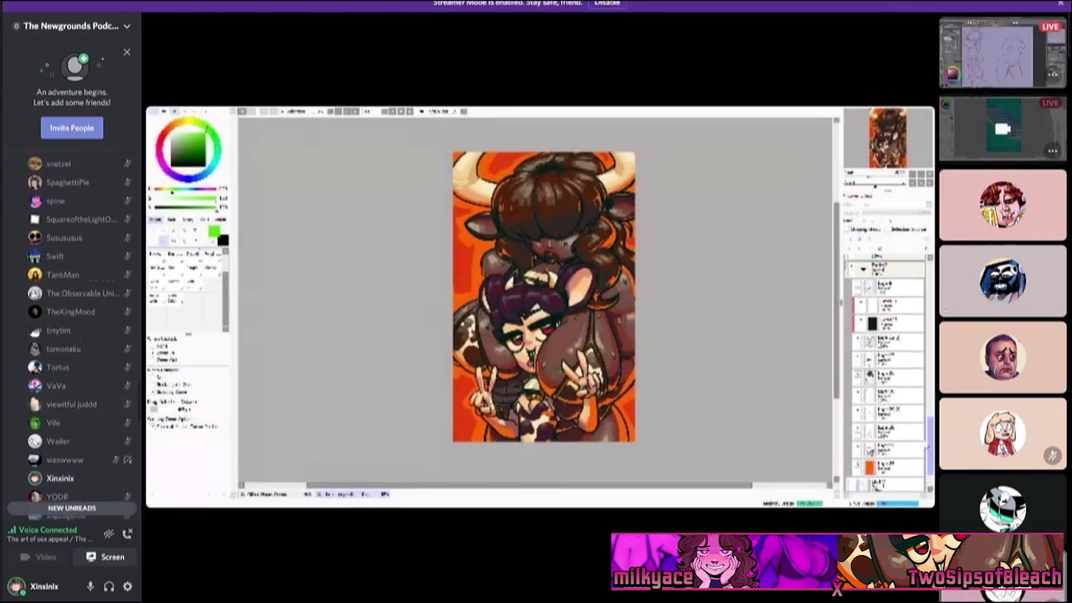
{"action": "scroll", "coordinate": [71, 327], "scroll_direction": "up", "scroll_amount": 5}
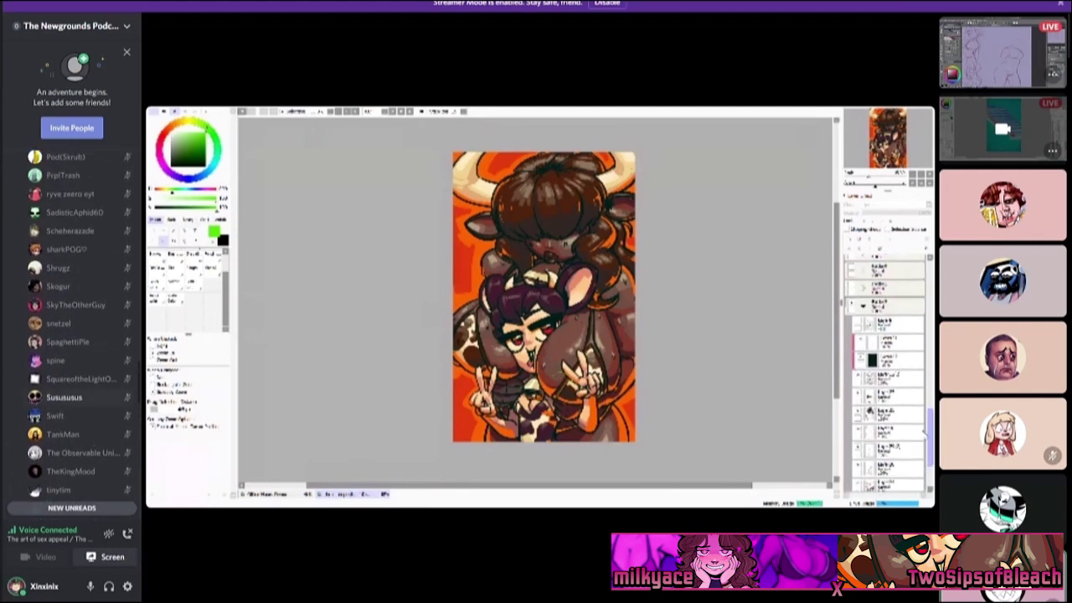
{"action": "scroll", "coordinate": [71, 327], "scroll_direction": "up", "scroll_amount": 1}
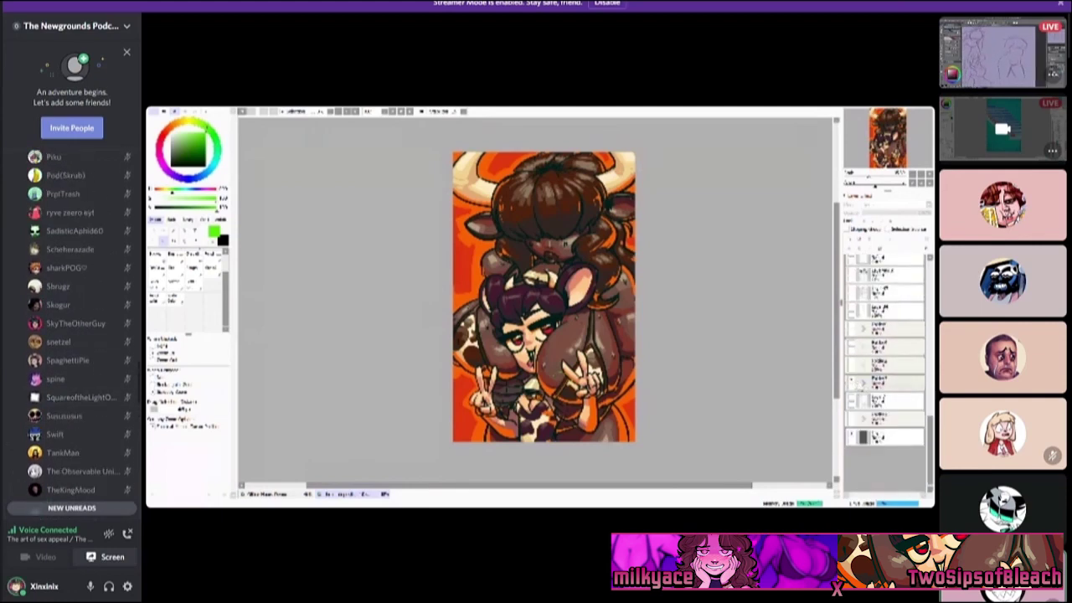
{"action": "scroll", "coordinate": [71, 326], "scroll_direction": "up", "scroll_amount": 15}
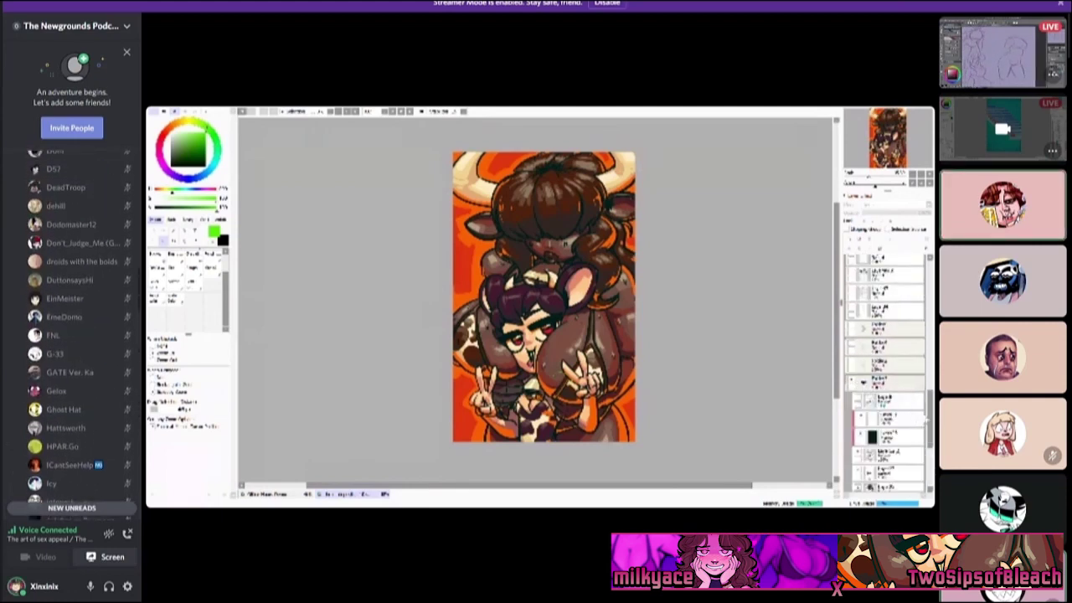
{"action": "scroll", "coordinate": [71, 327], "scroll_direction": "up", "scroll_amount": 10}
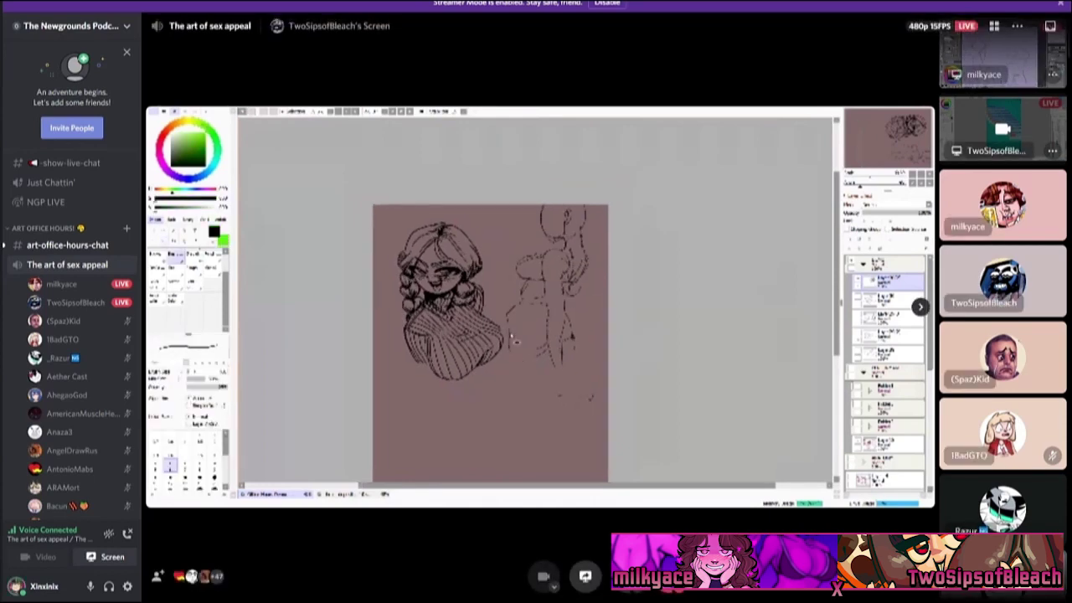
{"action": "scroll", "coordinate": [70, 335], "scroll_direction": "up", "scroll_amount": 3}
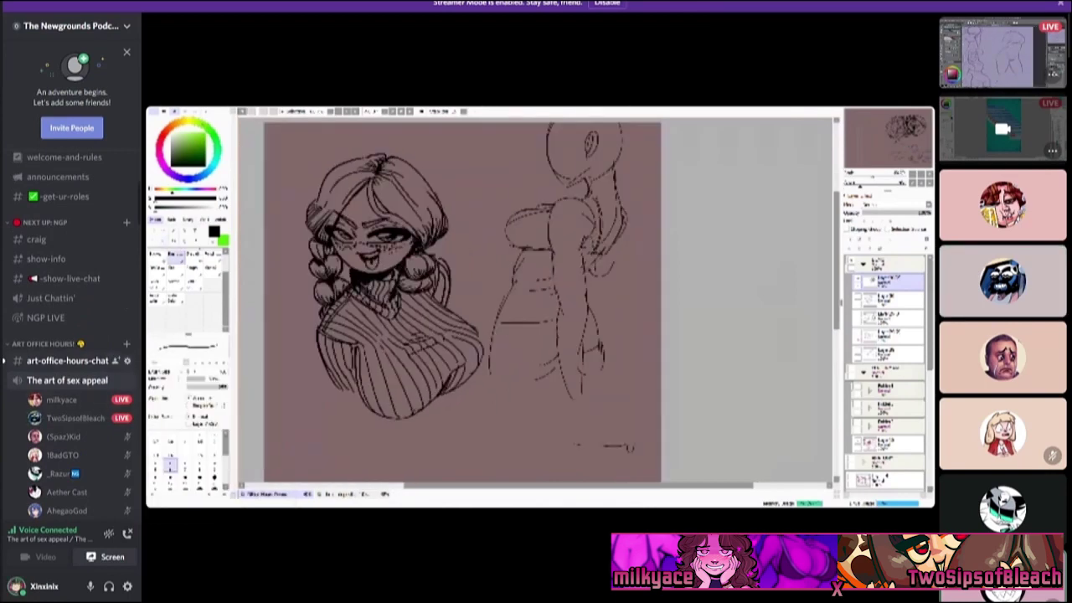
{"action": "left_click", "coordinate": [67, 380]}
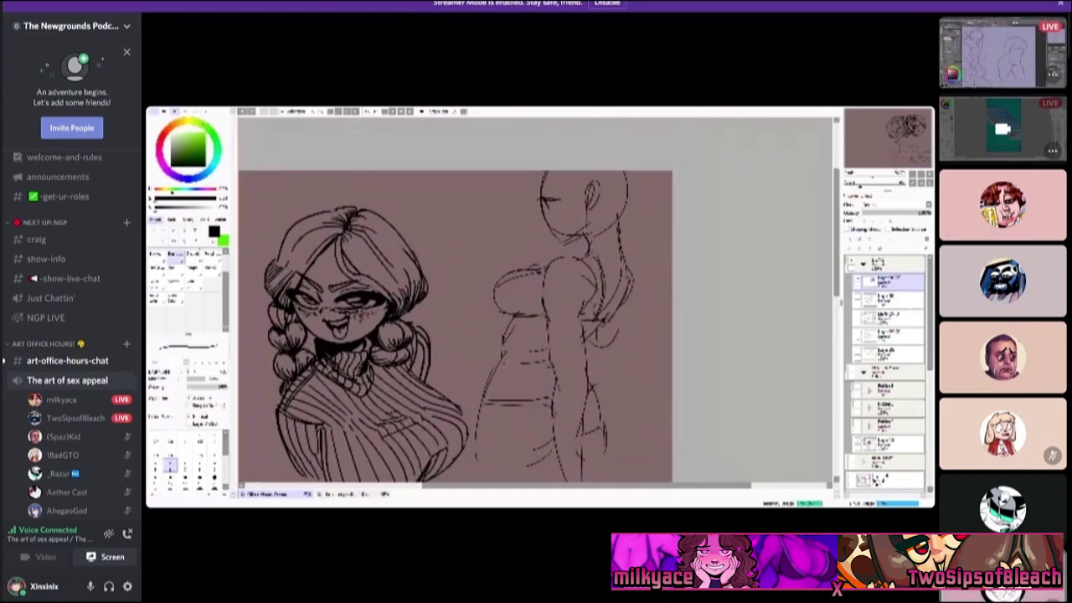
{"action": "mouse_move", "coordinate": [67, 380]}
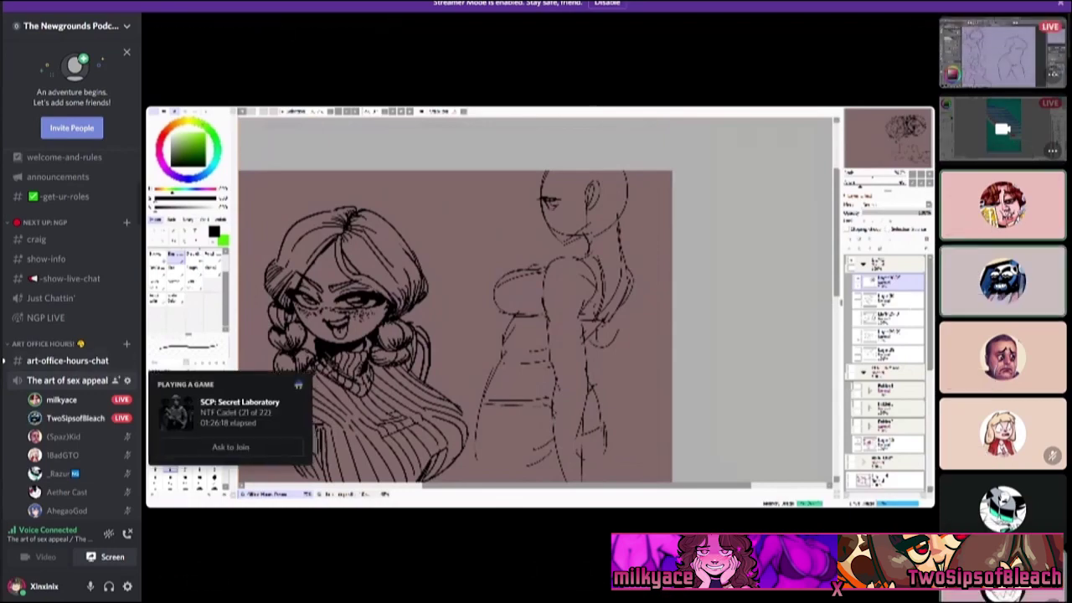
{"action": "left_click", "coordinate": [66, 360]}
{"action": "scroll", "coordinate": [481, 293], "scroll_direction": "down", "scroll_amount": 5}
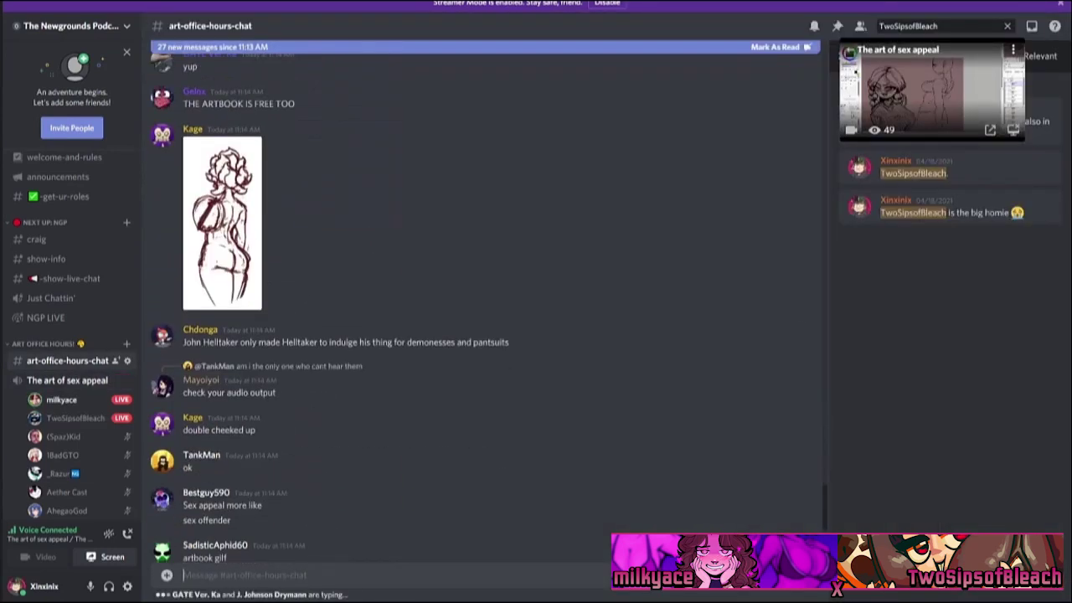
{"action": "scroll", "coordinate": [481, 377], "scroll_direction": "down", "scroll_amount": 3}
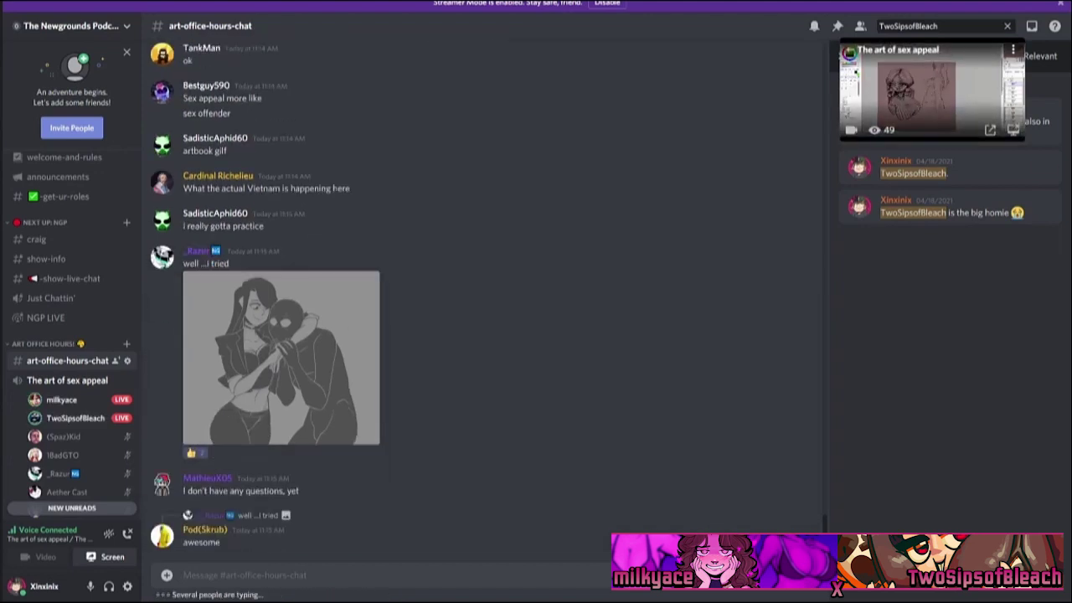
Return from the chat to the large stream view and go back up the voice member list to the two live members.
{"action": "left_click", "coordinate": [931, 88]}
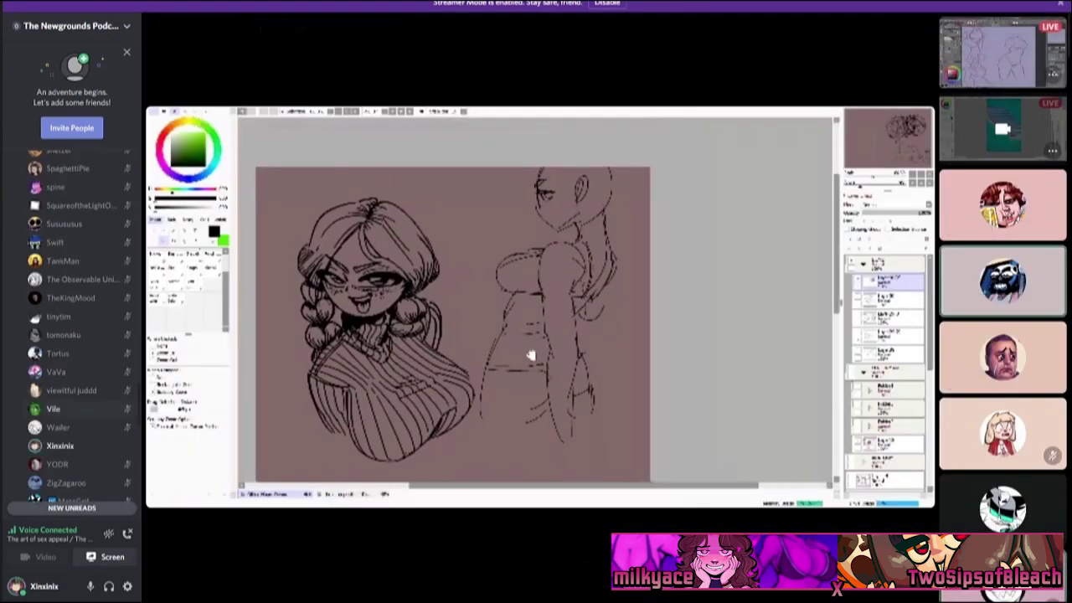
{"action": "scroll", "coordinate": [75, 335], "scroll_direction": "up", "scroll_amount": 2}
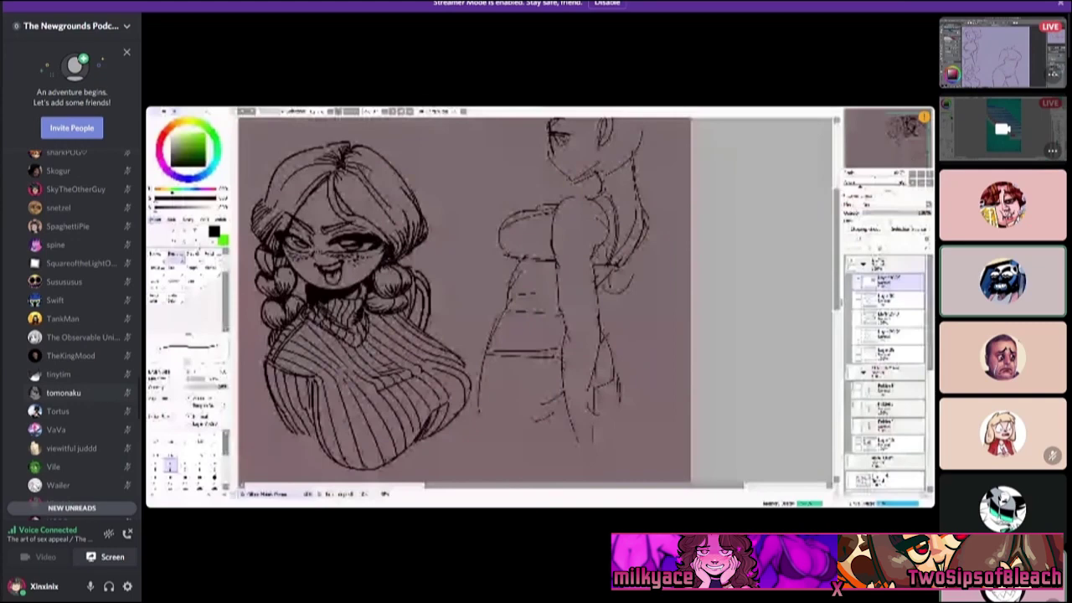
{"action": "scroll", "coordinate": [75, 392], "scroll_direction": "up", "scroll_amount": 5}
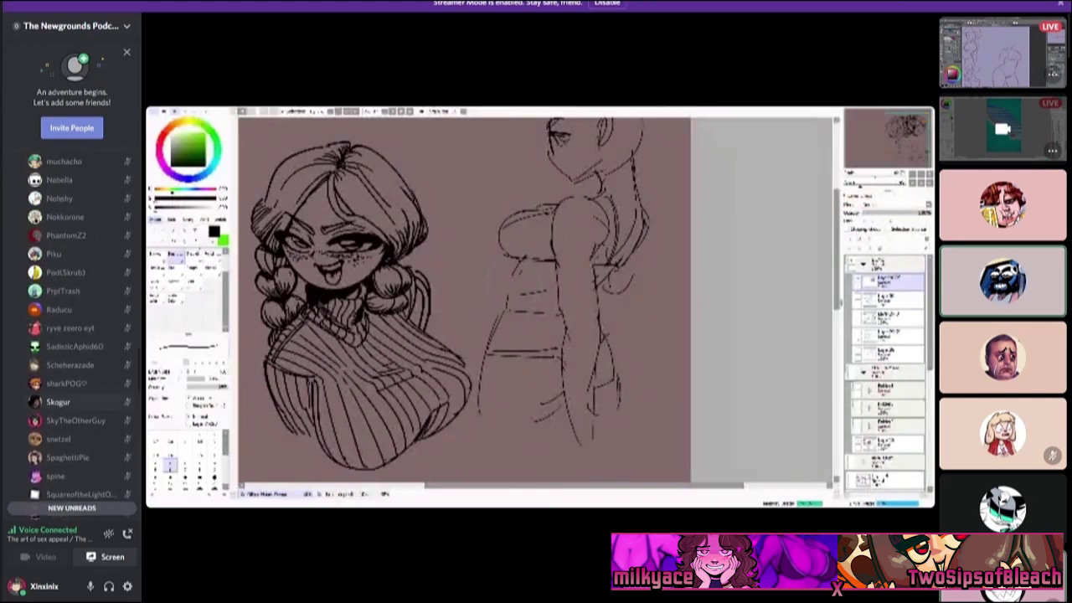
{"action": "scroll", "coordinate": [75, 392], "scroll_direction": "up", "scroll_amount": 10}
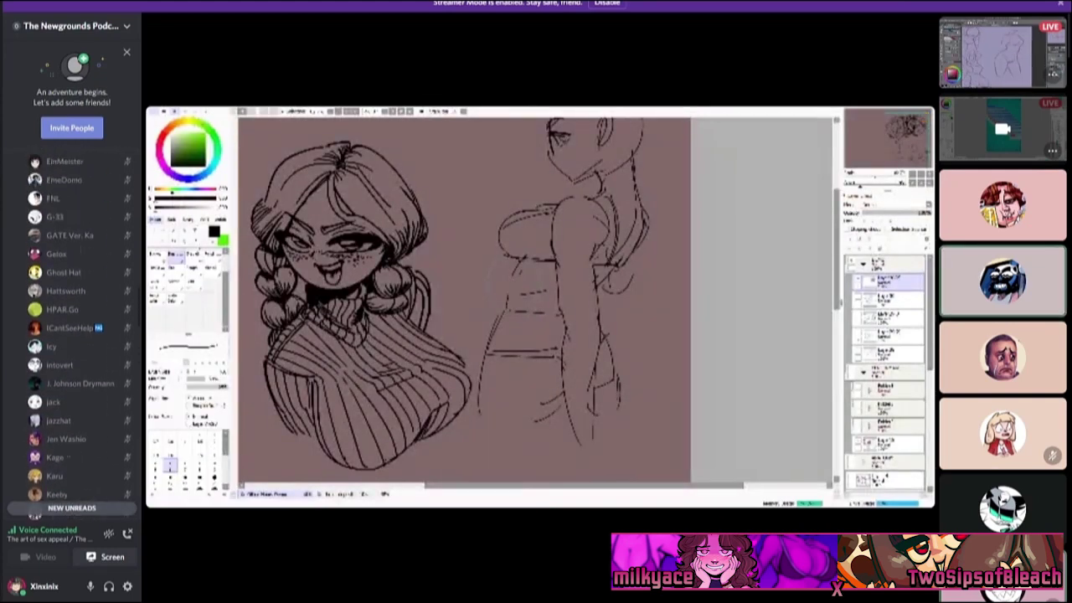
{"action": "scroll", "coordinate": [75, 392], "scroll_direction": "up", "scroll_amount": 15}
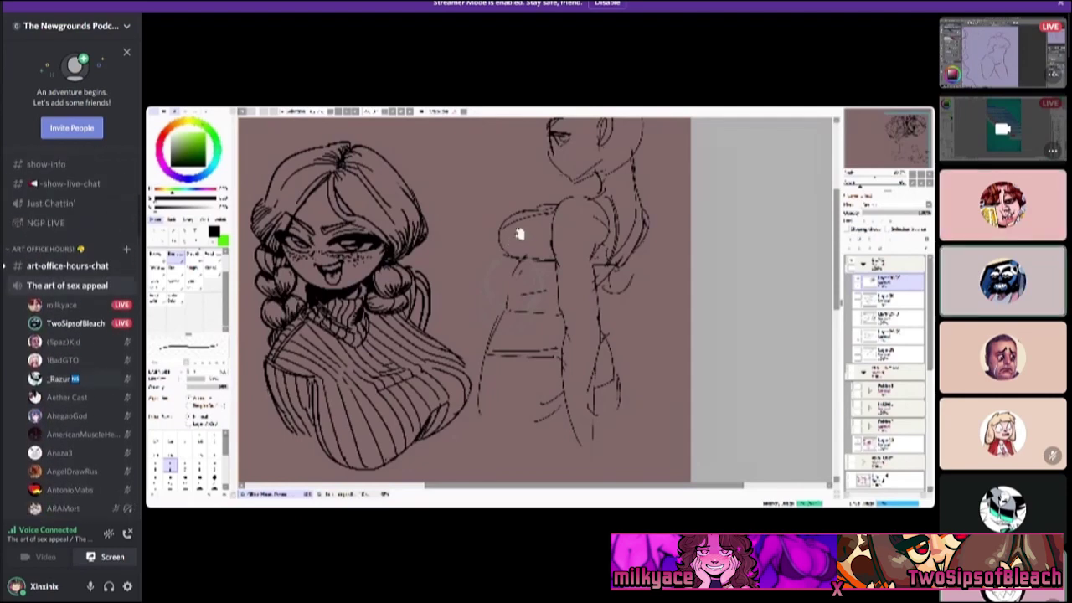
Check the latest posts in art-office-hours-chat and return to the large view of the second live member's stream.
{"action": "left_click", "coordinate": [67, 438]}
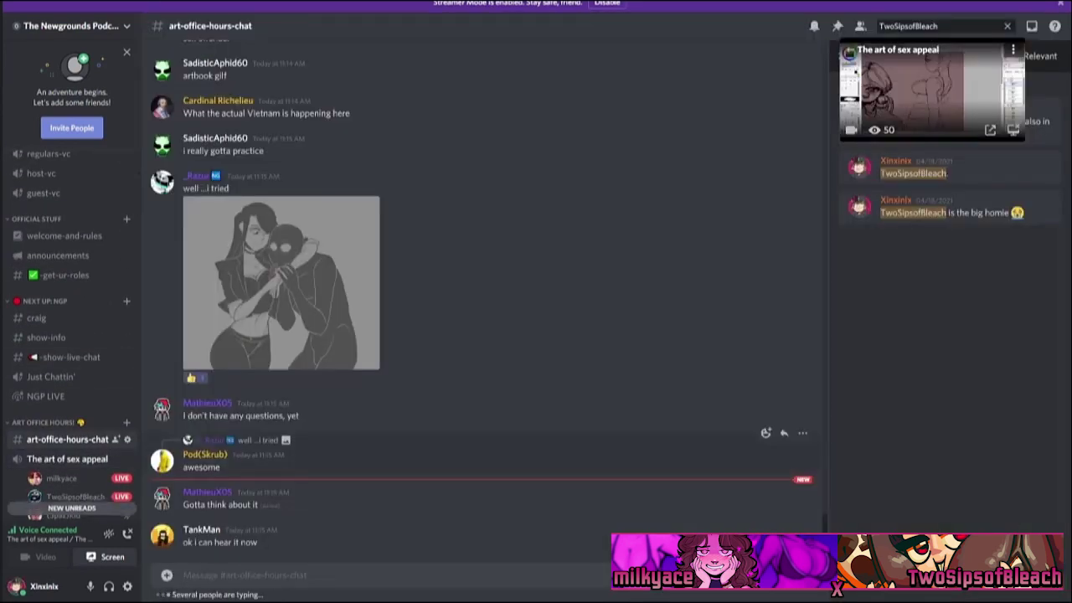
{"action": "left_click", "coordinate": [931, 90]}
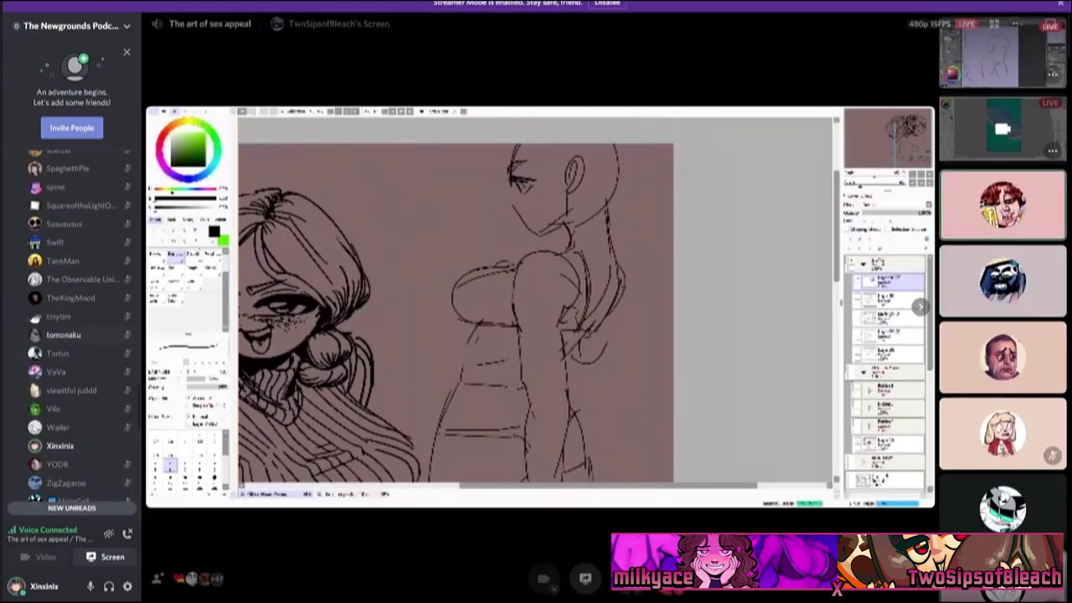
{"action": "scroll", "coordinate": [75, 326], "scroll_direction": "up", "scroll_amount": 10}
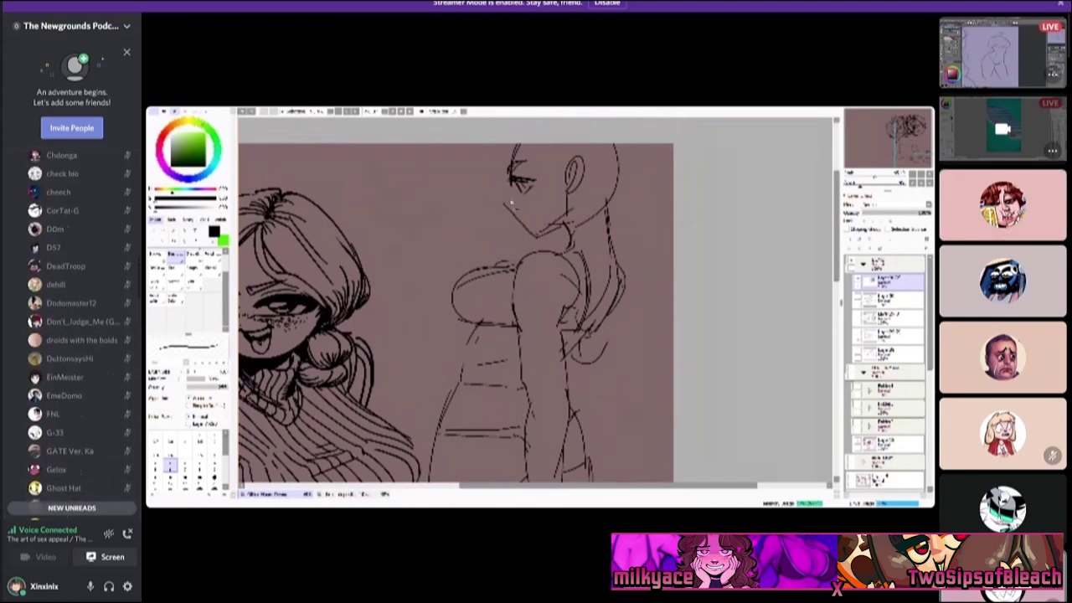
{"action": "scroll", "coordinate": [75, 335], "scroll_direction": "up", "scroll_amount": 10}
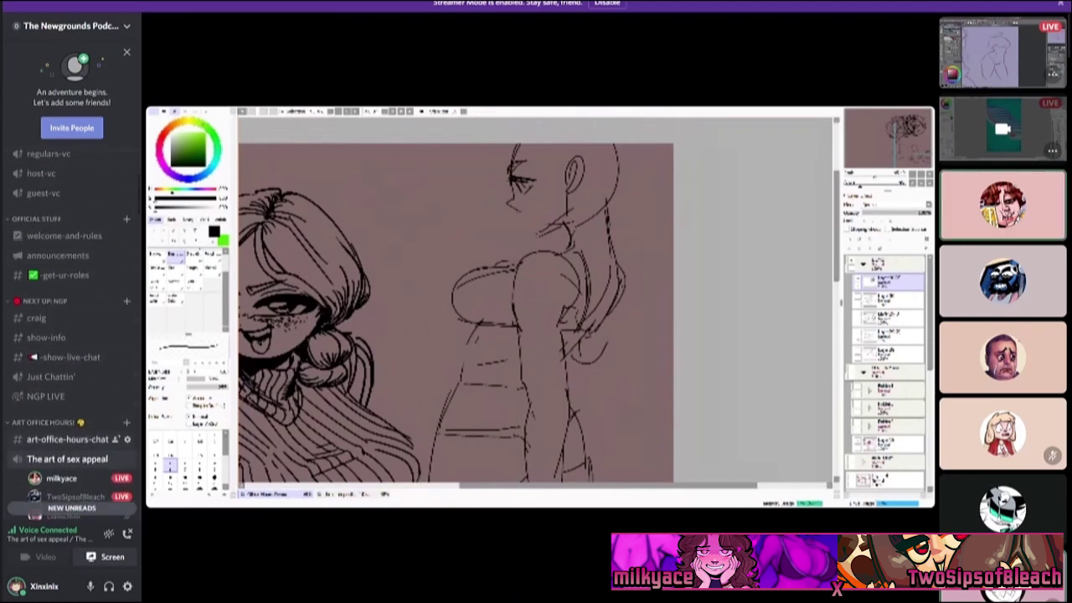
Reopen art-office-hours-chat and review the earlier posted drawings and messages down to the newest post.
{"action": "left_click", "coordinate": [67, 438]}
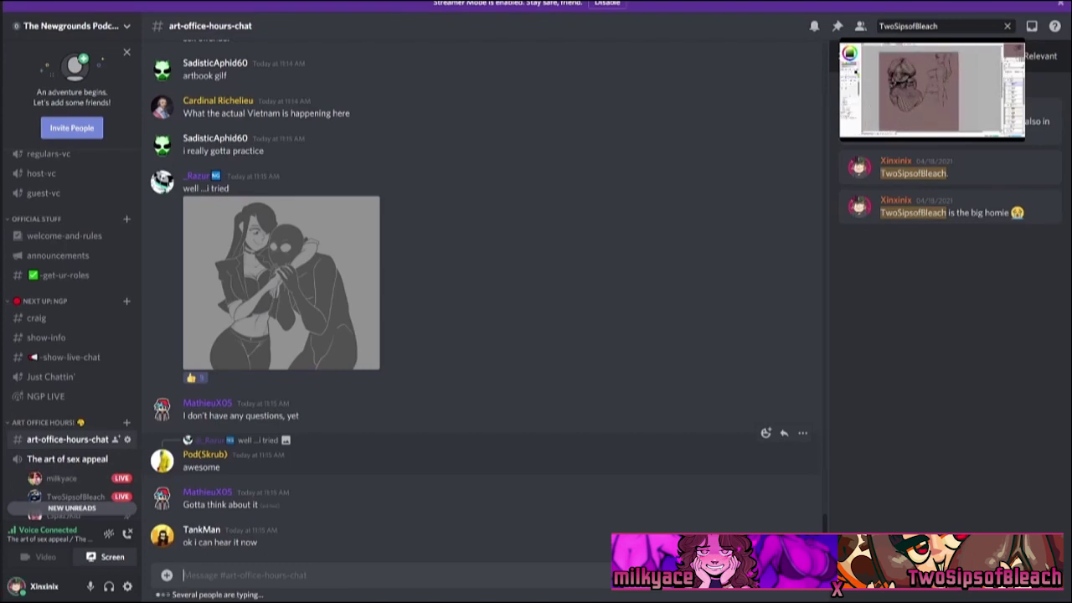
{"action": "scroll", "coordinate": [484, 302], "scroll_direction": "up", "scroll_amount": 4}
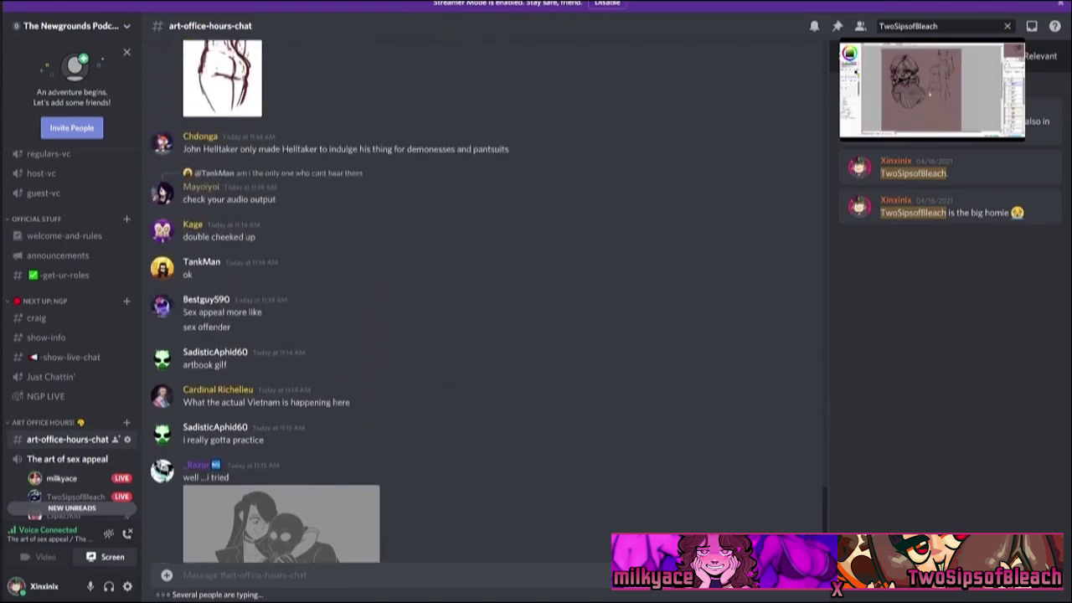
{"action": "scroll", "coordinate": [484, 301], "scroll_direction": "up", "scroll_amount": 3}
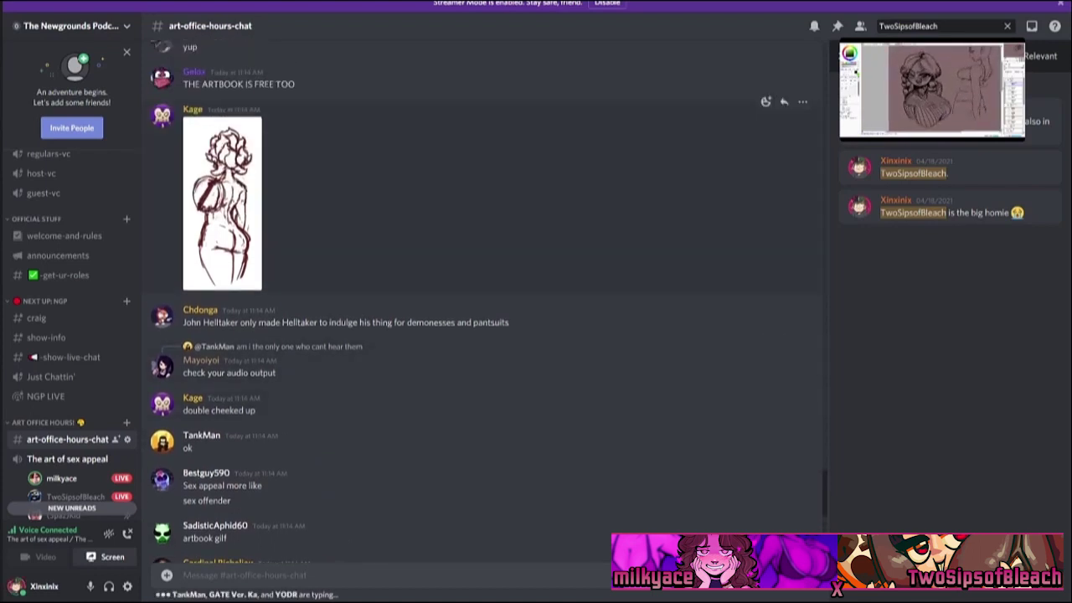
{"action": "scroll", "coordinate": [484, 302], "scroll_direction": "down", "scroll_amount": 4}
{"action": "scroll", "coordinate": [483, 301], "scroll_direction": "down", "scroll_amount": 5}
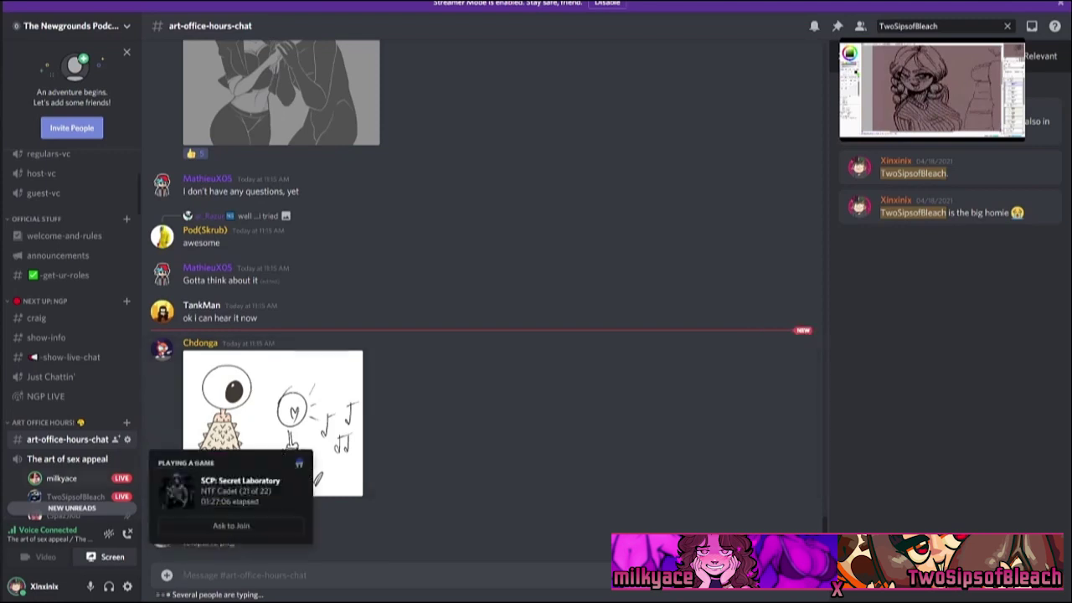
{"action": "mouse_move", "coordinate": [75, 496]}
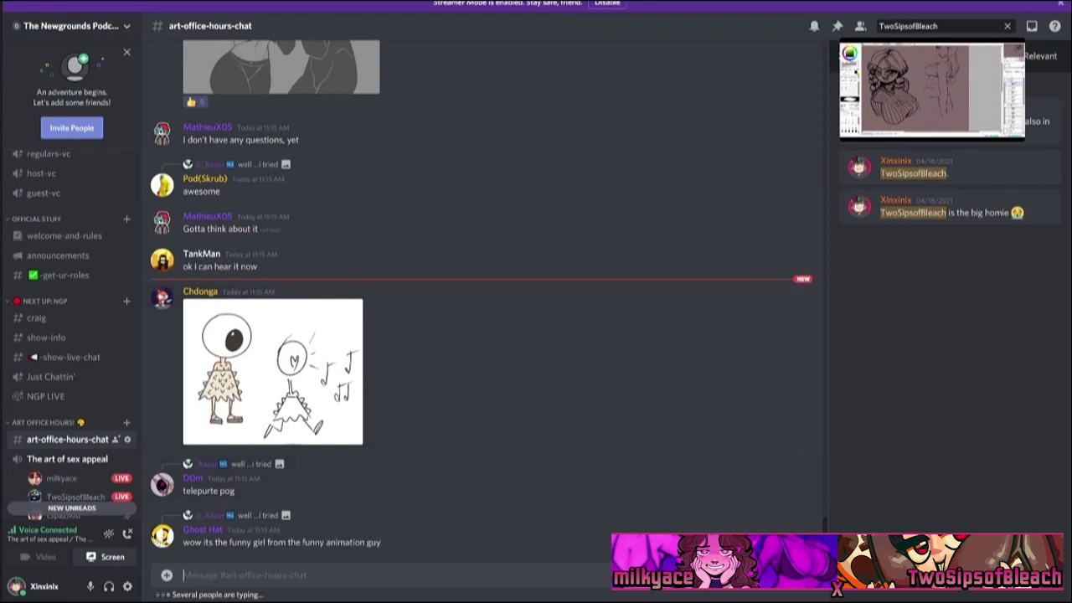
Return to the large view of the second live member's stream and go back up to art-office-hours-chat in the channel list.
{"action": "left_click", "coordinate": [892, 92]}
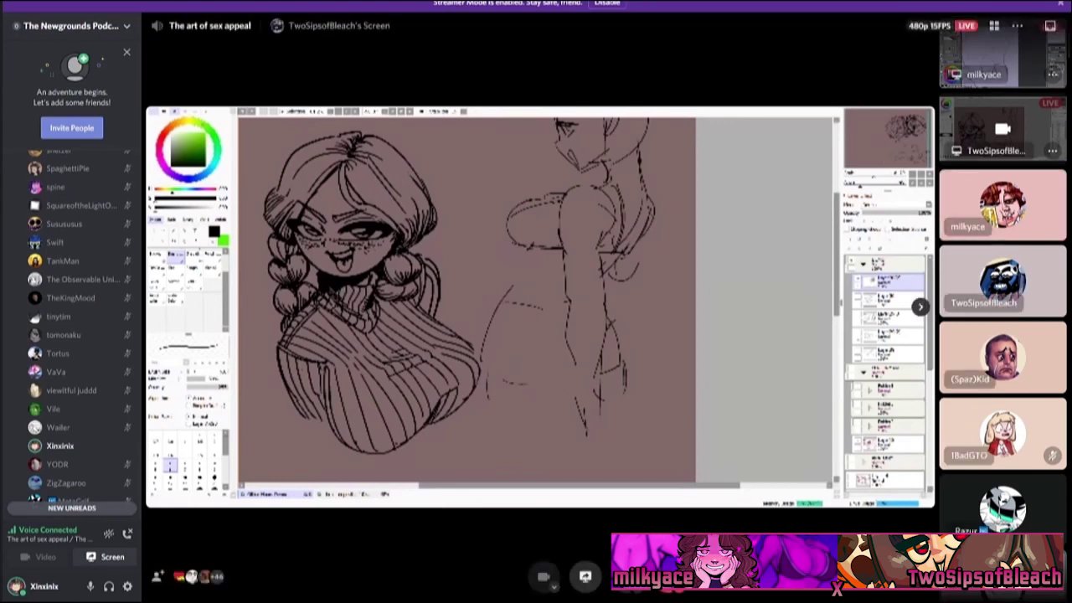
{"action": "scroll", "coordinate": [75, 335], "scroll_direction": "up", "scroll_amount": 10}
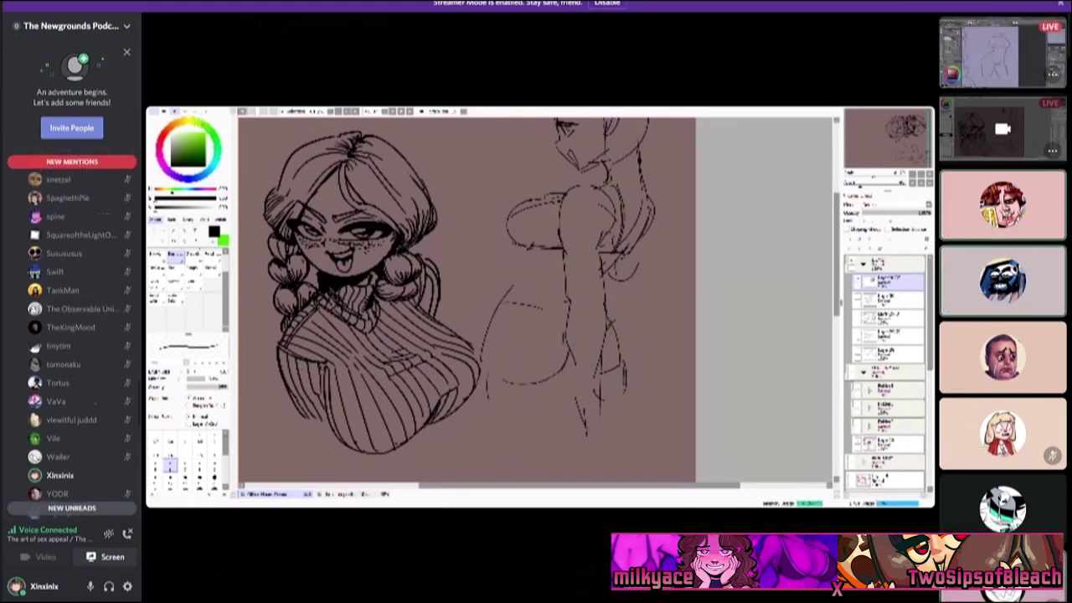
{"action": "scroll", "coordinate": [71, 335], "scroll_direction": "up", "scroll_amount": 10}
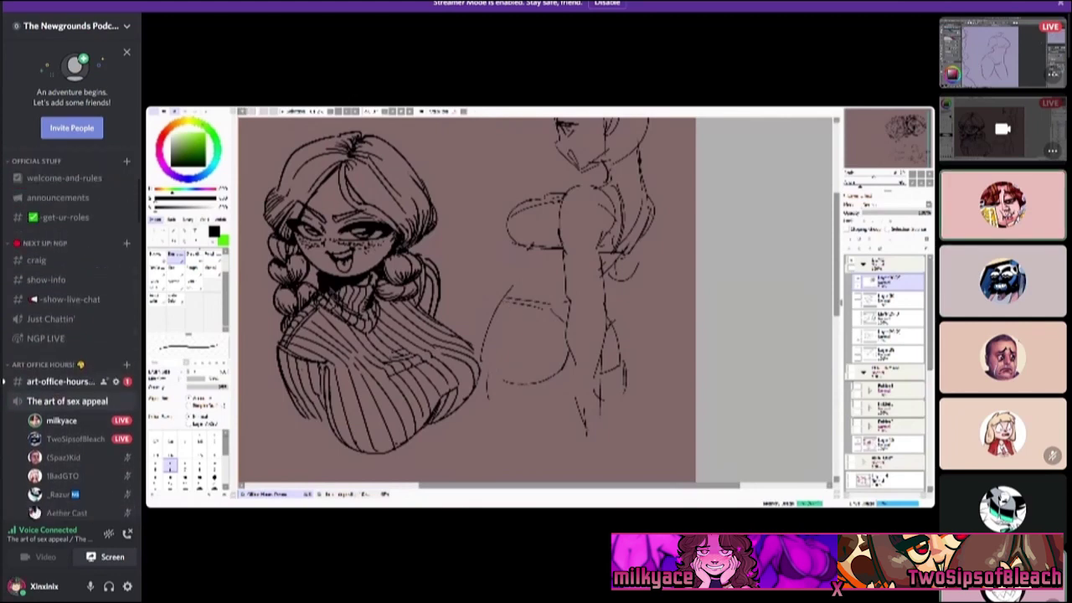
Open art-office-hours-chat and review the question about finding poses together with the drawings posted around it.
{"action": "left_click", "coordinate": [66, 378]}
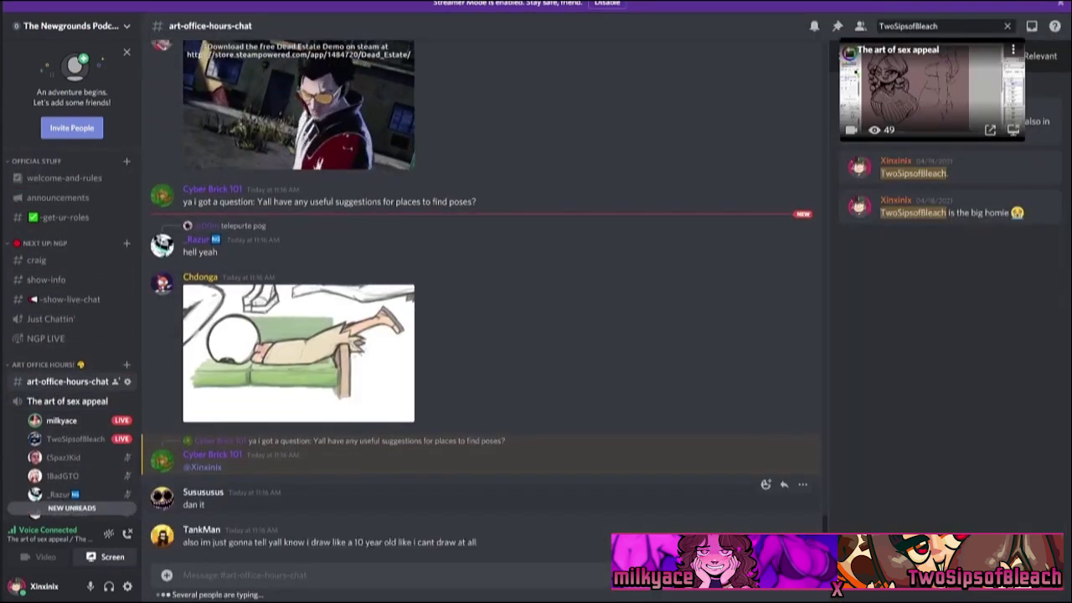
{"action": "scroll", "coordinate": [502, 452], "scroll_direction": "up", "scroll_amount": 2}
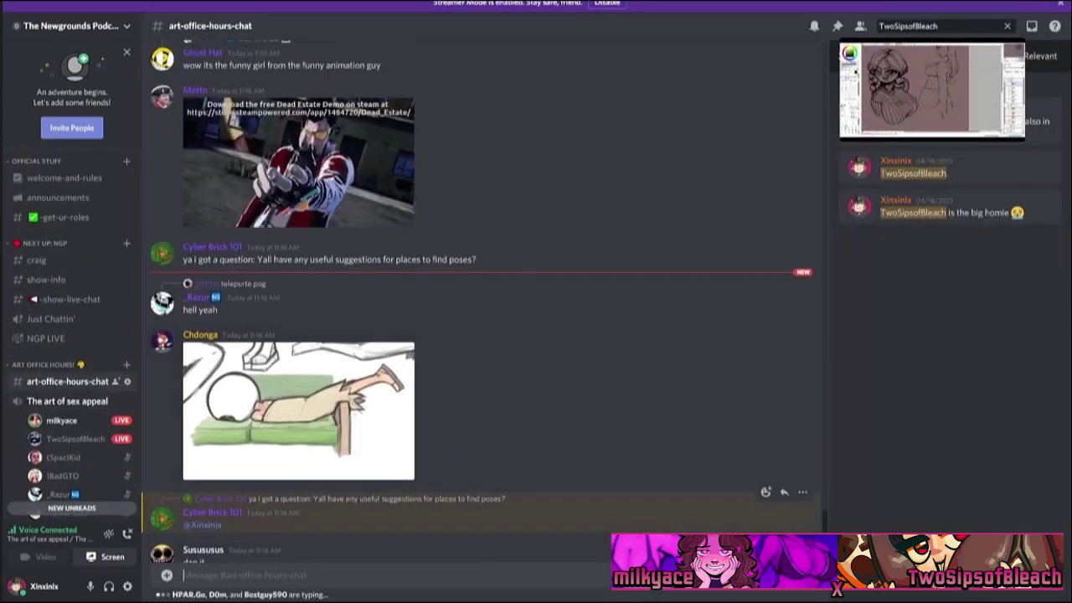
{"action": "scroll", "coordinate": [503, 483], "scroll_direction": "down", "scroll_amount": 2}
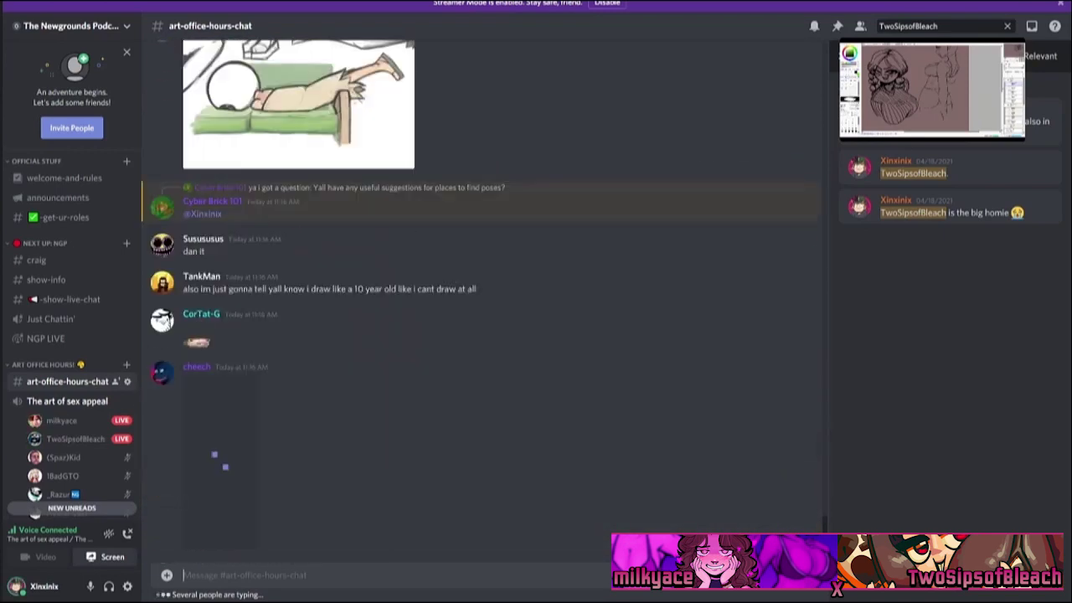
{"action": "scroll", "coordinate": [482, 335], "scroll_direction": "up", "scroll_amount": 3}
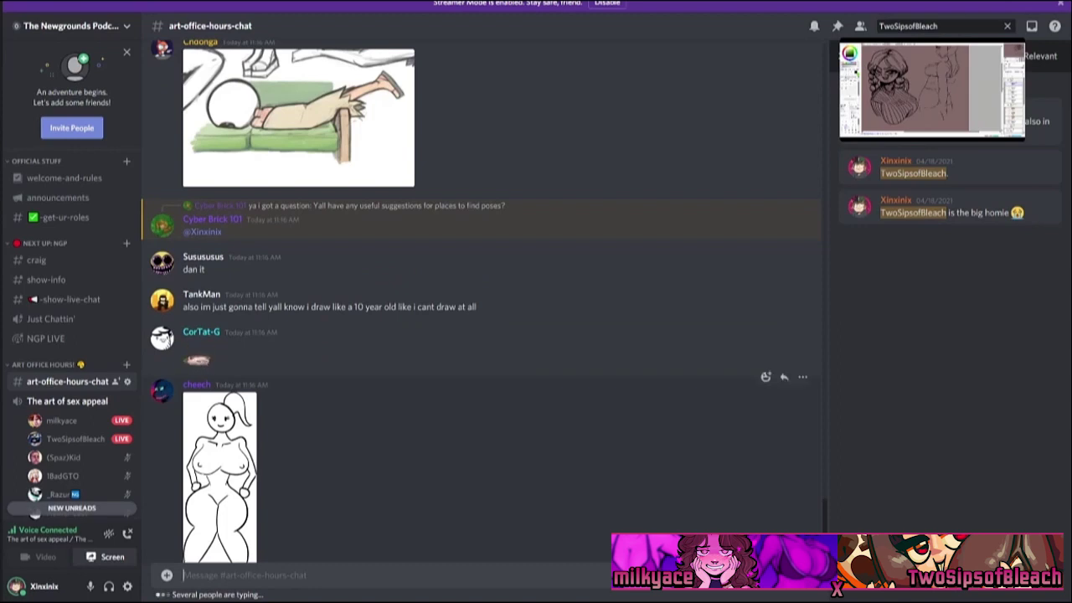
{"action": "scroll", "coordinate": [481, 335], "scroll_direction": "up", "scroll_amount": 2}
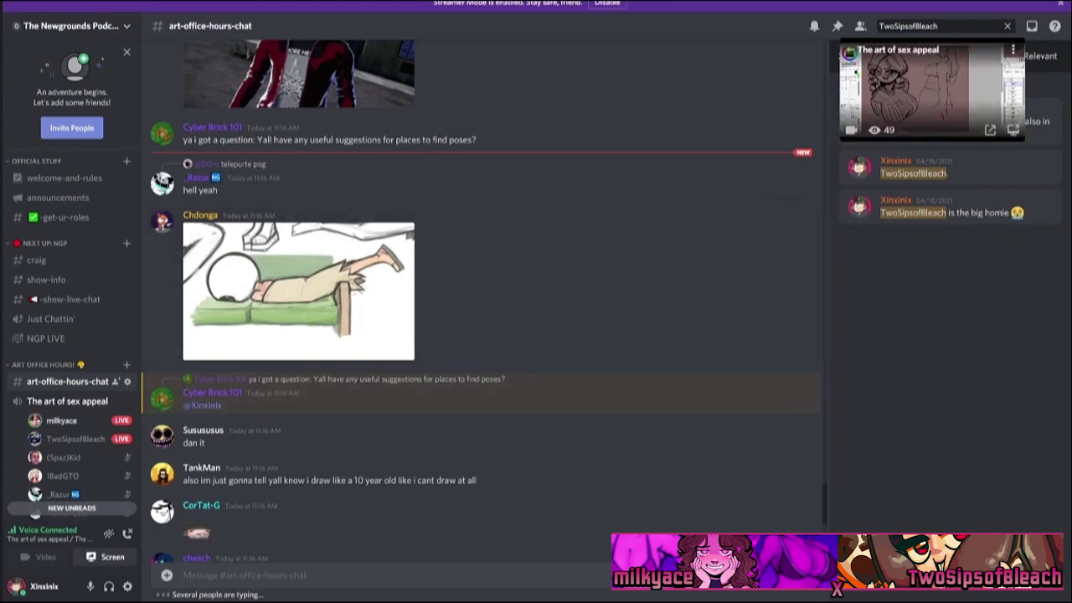
Watch the first live member's Clip Studio Paint stream in large view, with a brief check of art-office-hours-chat in between.
{"action": "left_click", "coordinate": [931, 91]}
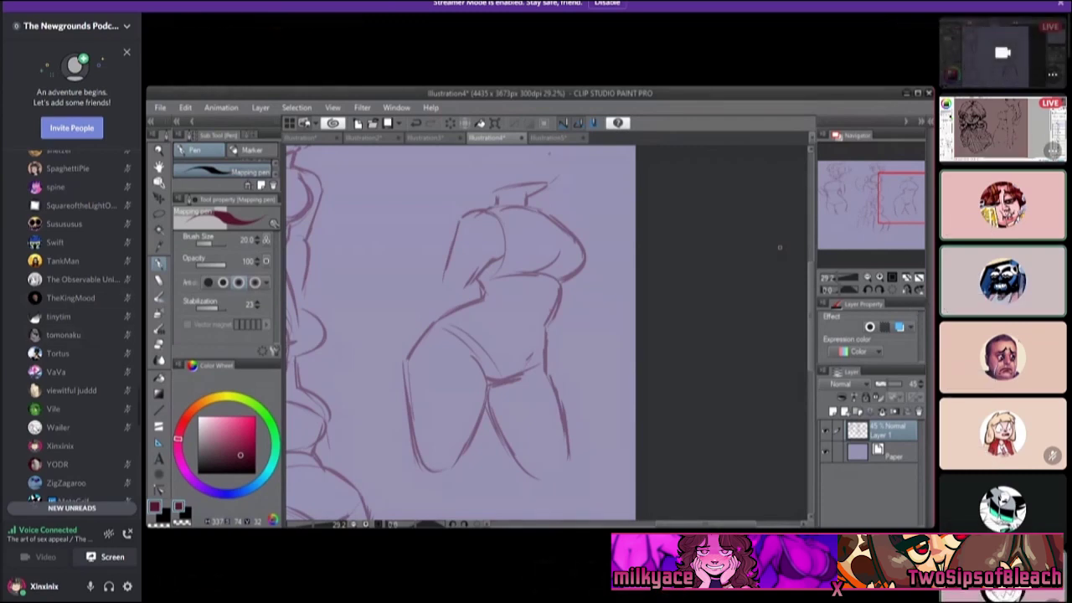
{"action": "scroll", "coordinate": [71, 334], "scroll_direction": "up", "scroll_amount": 5}
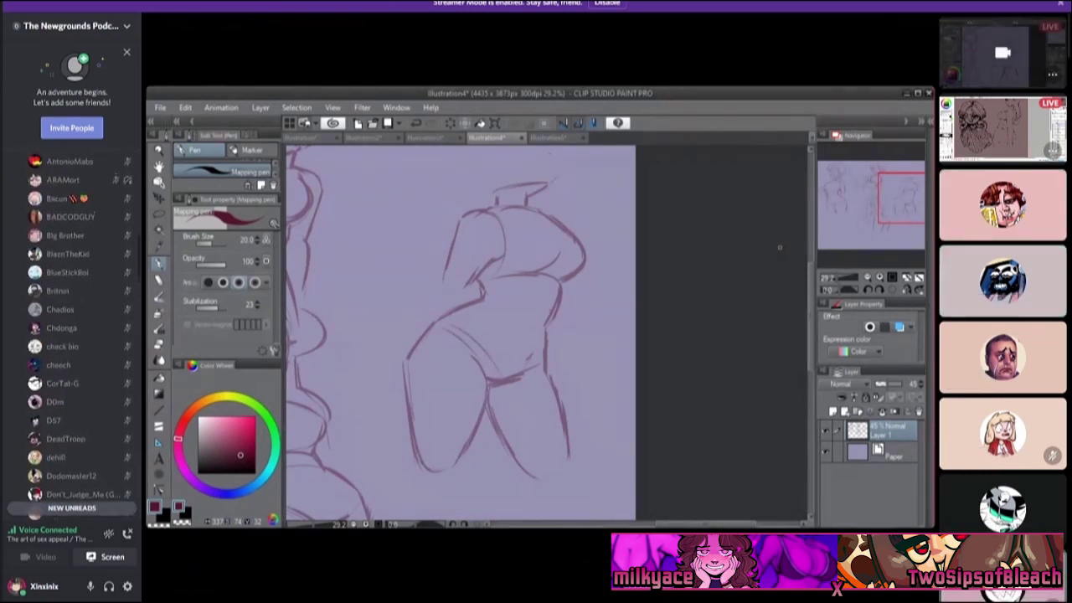
{"action": "mouse_move", "coordinate": [75, 226]}
{"action": "key", "text": "alt+Up"}
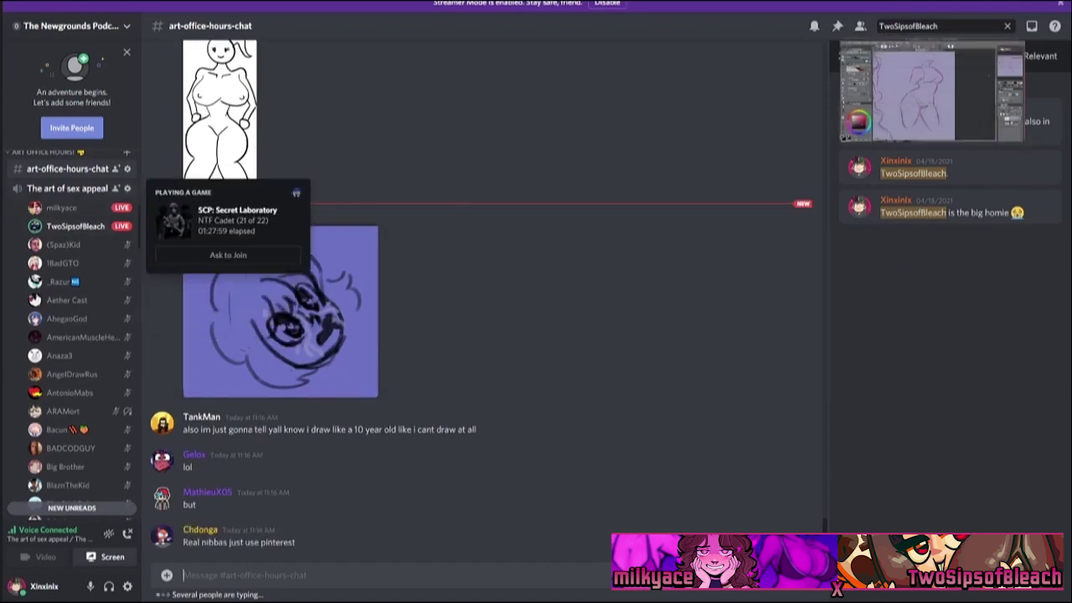
{"action": "left_click", "coordinate": [930, 92]}
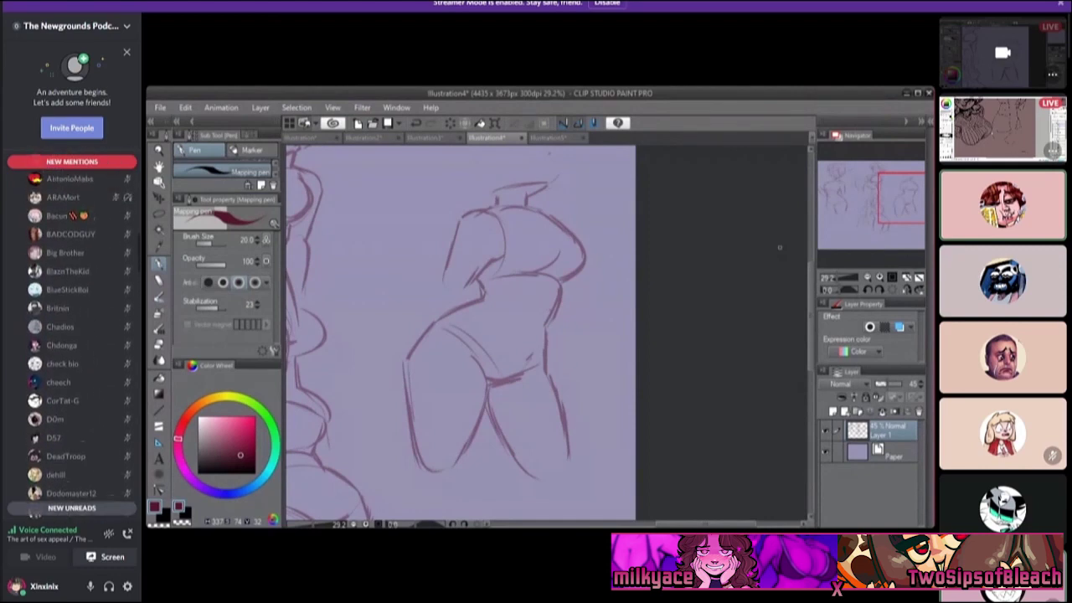
{"action": "scroll", "coordinate": [71, 335], "scroll_direction": "up", "scroll_amount": 5}
Reopen art-office-hours-chat and read from the pose-reference replies and clothing question down to the newest messages.
{"action": "left_click", "coordinate": [60, 399]}
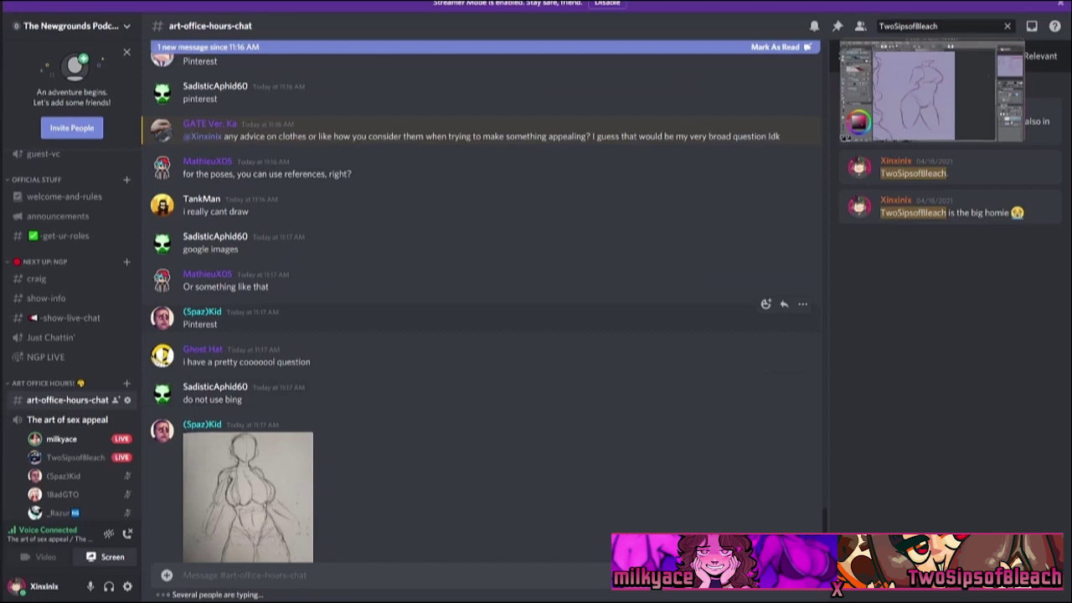
{"action": "scroll", "coordinate": [477, 310], "scroll_direction": "up", "scroll_amount": 4}
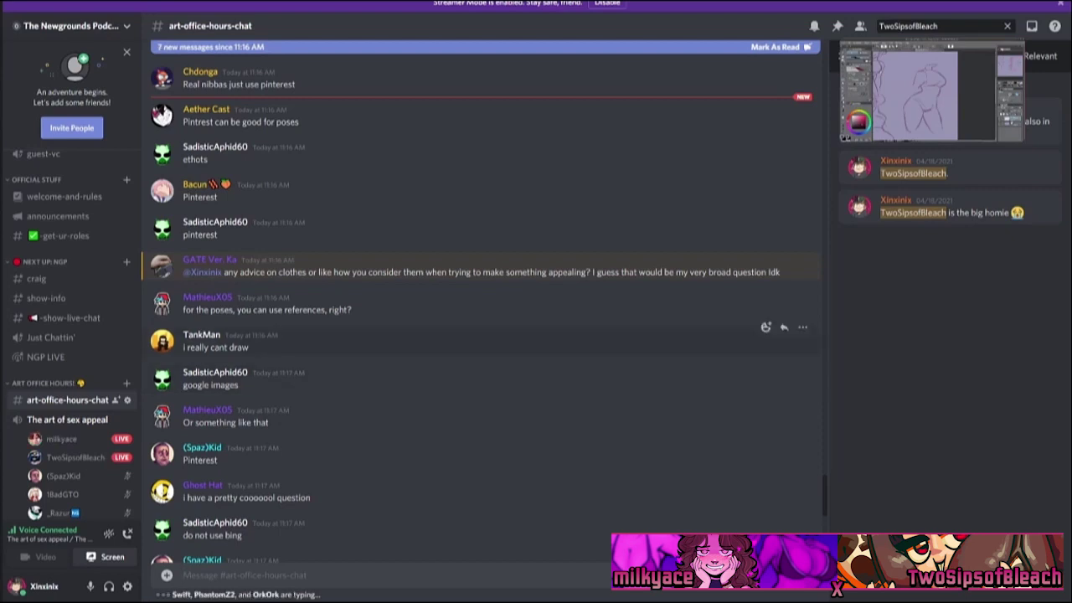
{"action": "scroll", "coordinate": [481, 335], "scroll_direction": "down", "scroll_amount": 7}
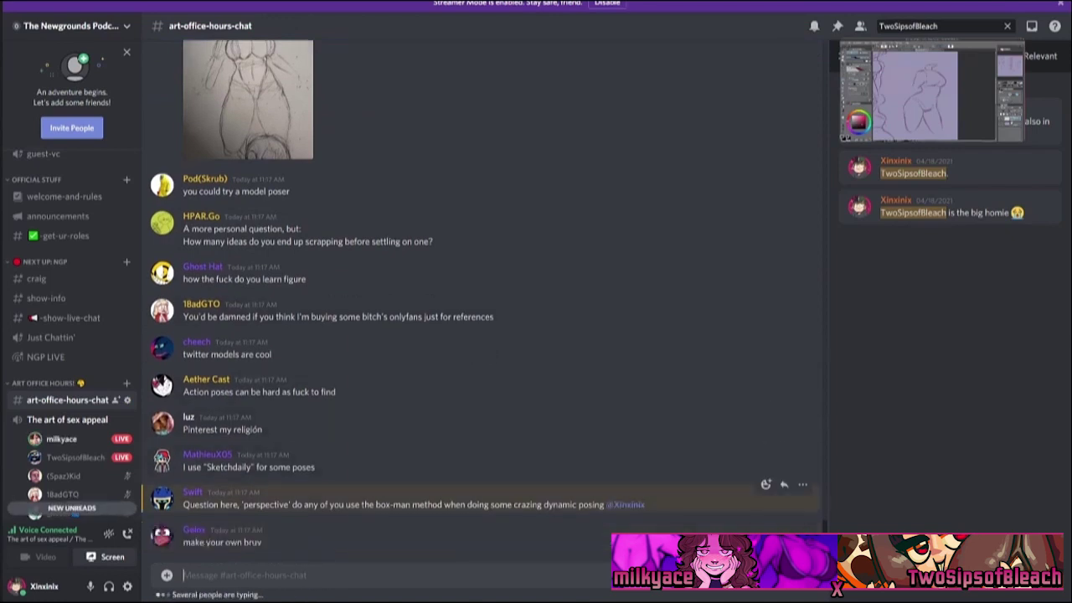
{"action": "scroll", "coordinate": [481, 302], "scroll_direction": "up", "scroll_amount": 1}
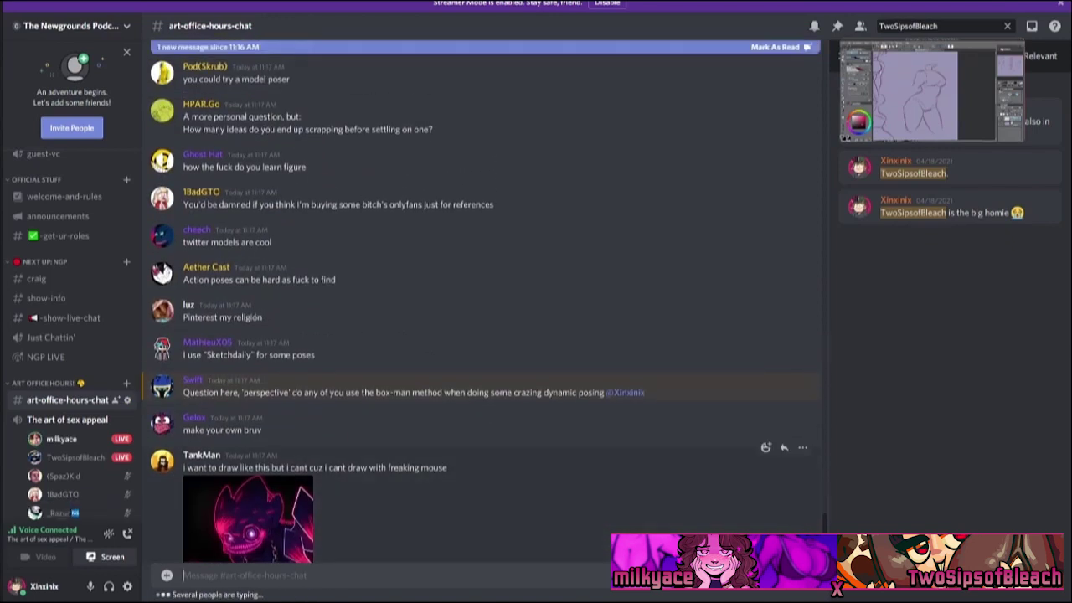
{"action": "scroll", "coordinate": [481, 302], "scroll_direction": "up", "scroll_amount": 5}
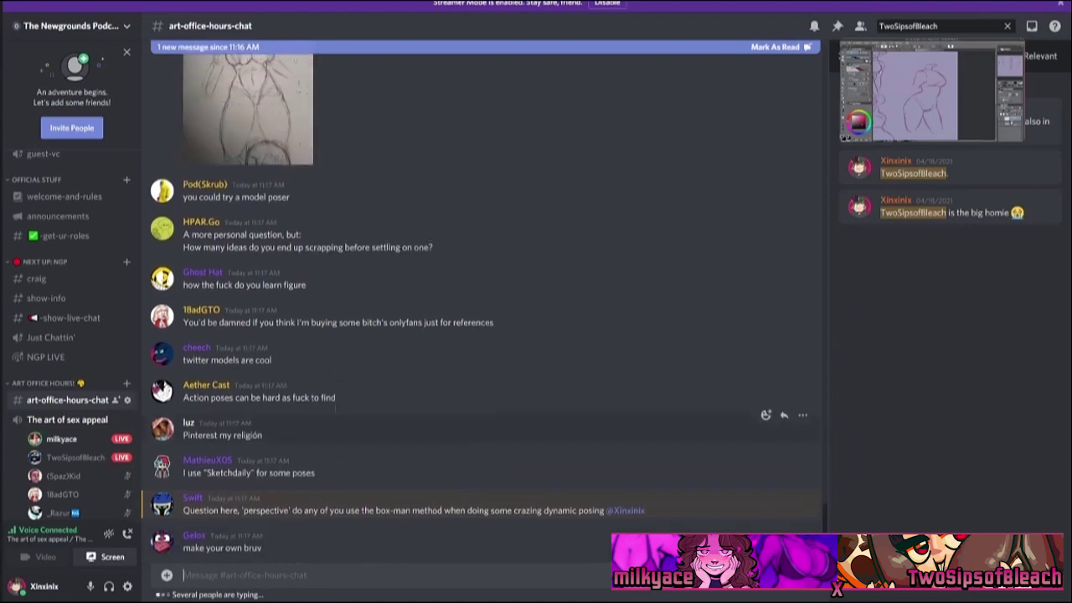
{"action": "scroll", "coordinate": [481, 301], "scroll_direction": "up", "scroll_amount": 6}
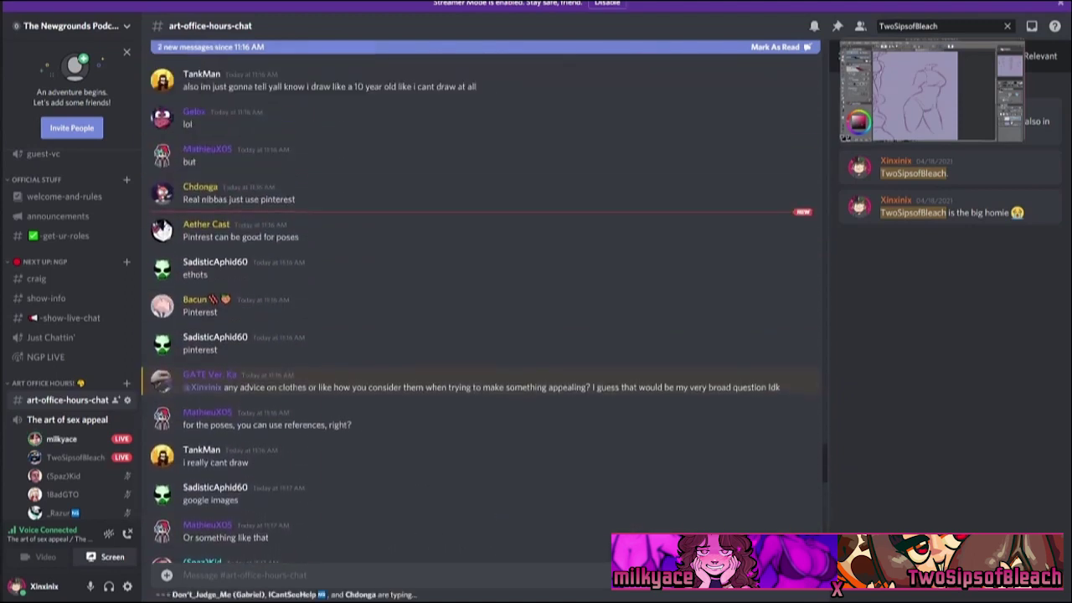
{"action": "scroll", "coordinate": [476, 308], "scroll_direction": "down", "scroll_amount": 10}
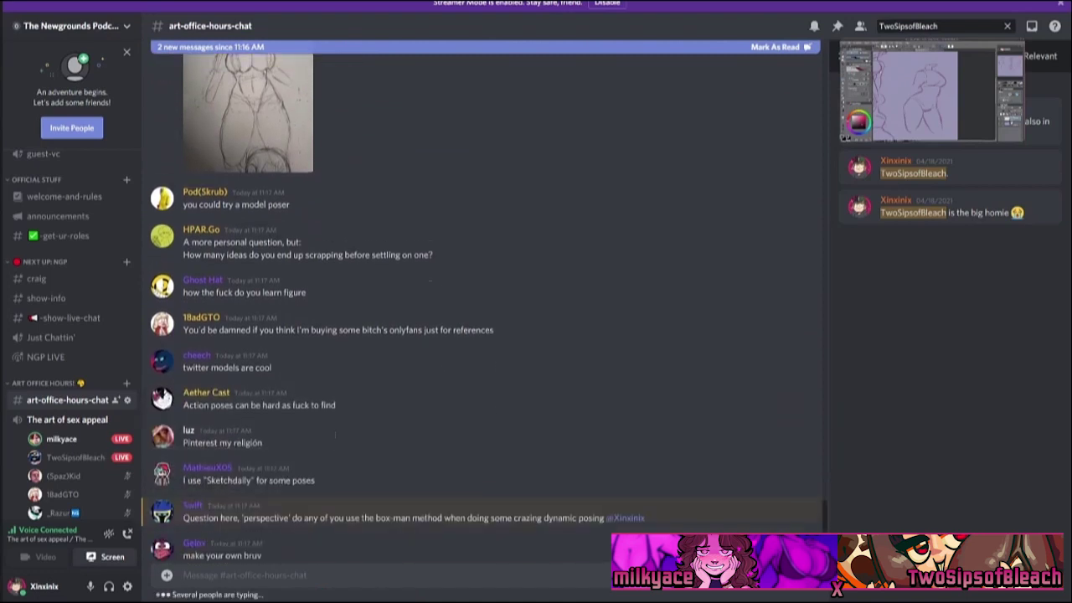
{"action": "scroll", "coordinate": [482, 301], "scroll_direction": "down", "scroll_amount": 3}
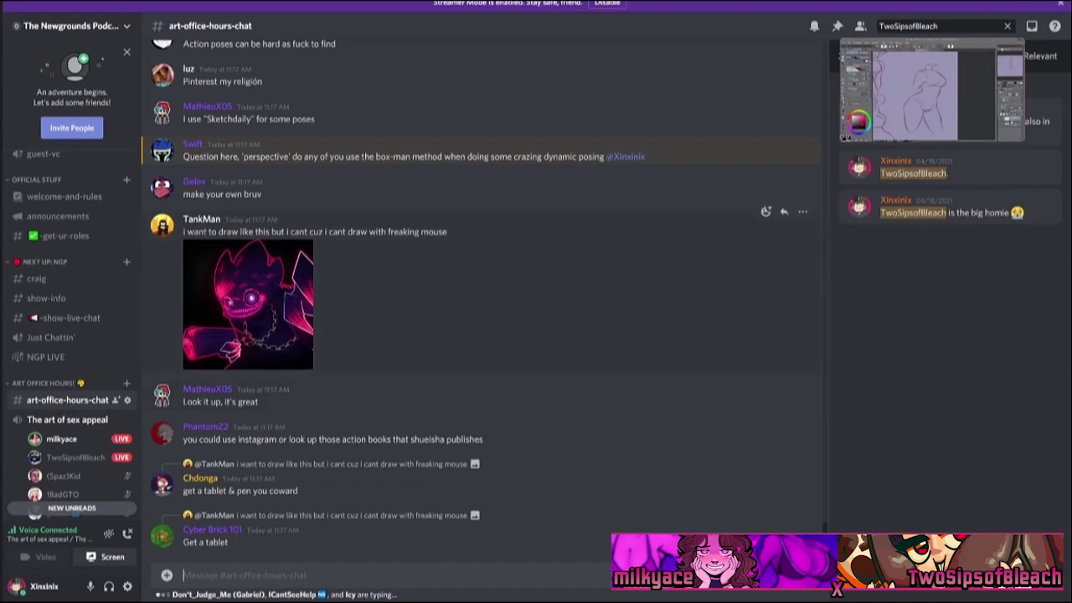
Reread the chat messages around the box-man perspective question and check the posts that follow it.
{"action": "scroll", "coordinate": [482, 302], "scroll_direction": "up", "scroll_amount": 3}
{"action": "scroll", "coordinate": [481, 302], "scroll_direction": "up", "scroll_amount": 3}
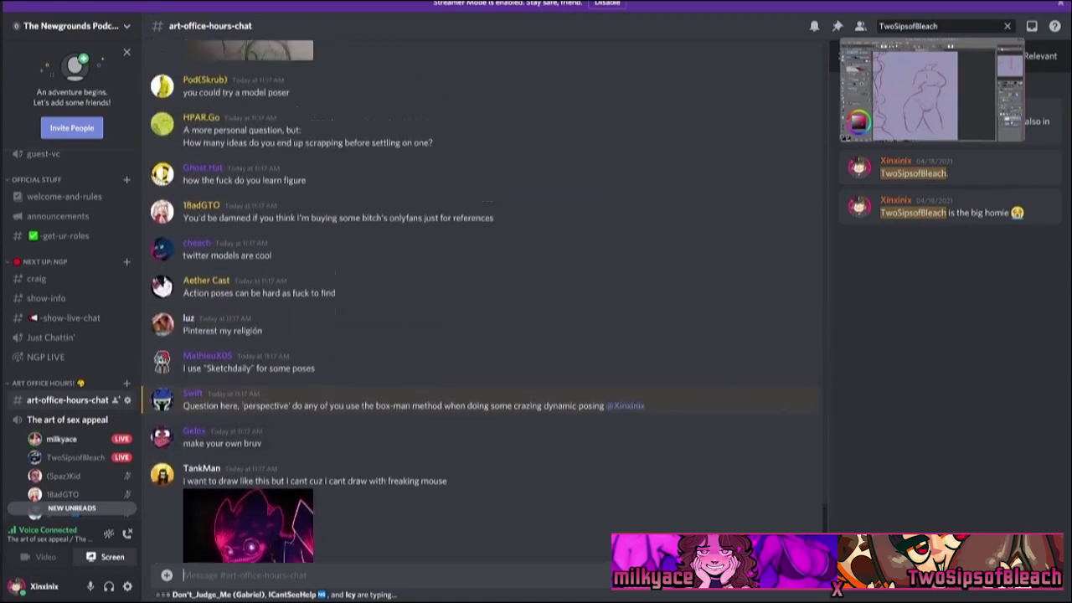
{"action": "scroll", "coordinate": [482, 343], "scroll_direction": "down", "scroll_amount": 2}
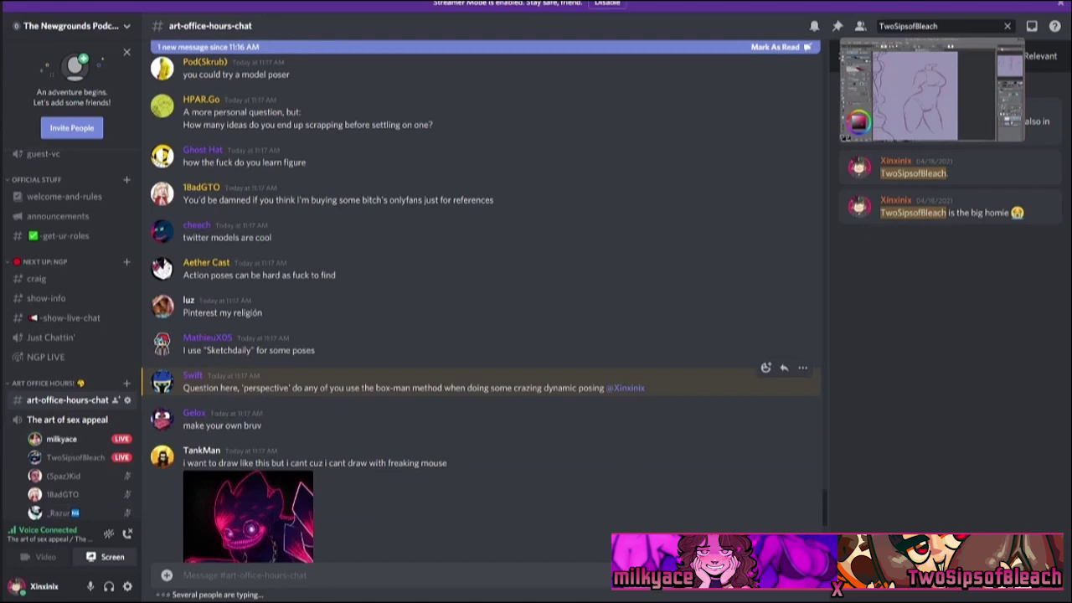
{"action": "scroll", "coordinate": [481, 318], "scroll_direction": "down", "scroll_amount": 5}
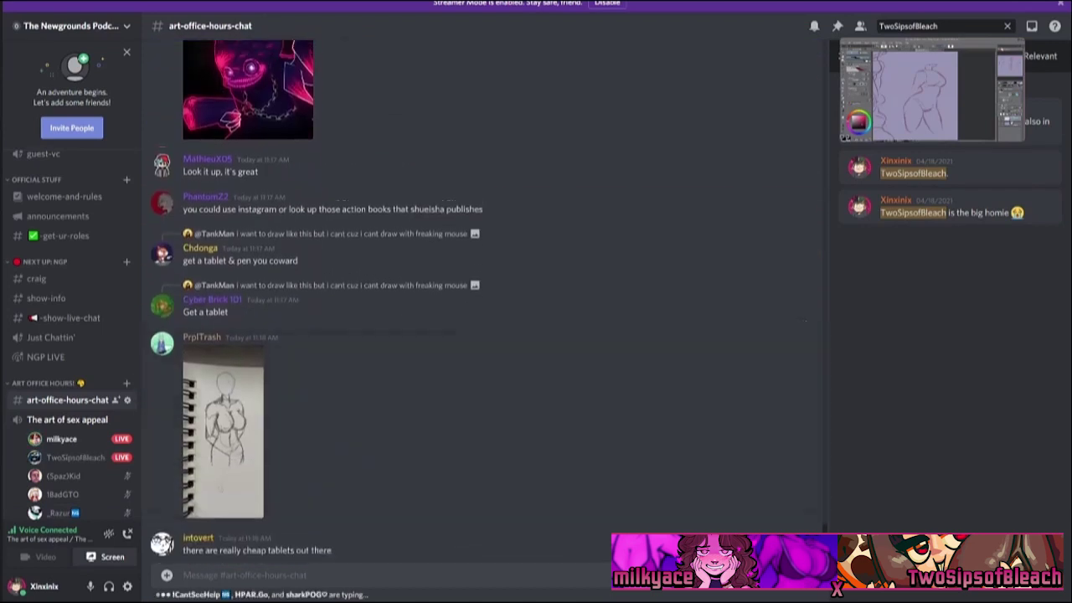
{"action": "scroll", "coordinate": [481, 335], "scroll_direction": "up", "scroll_amount": 5}
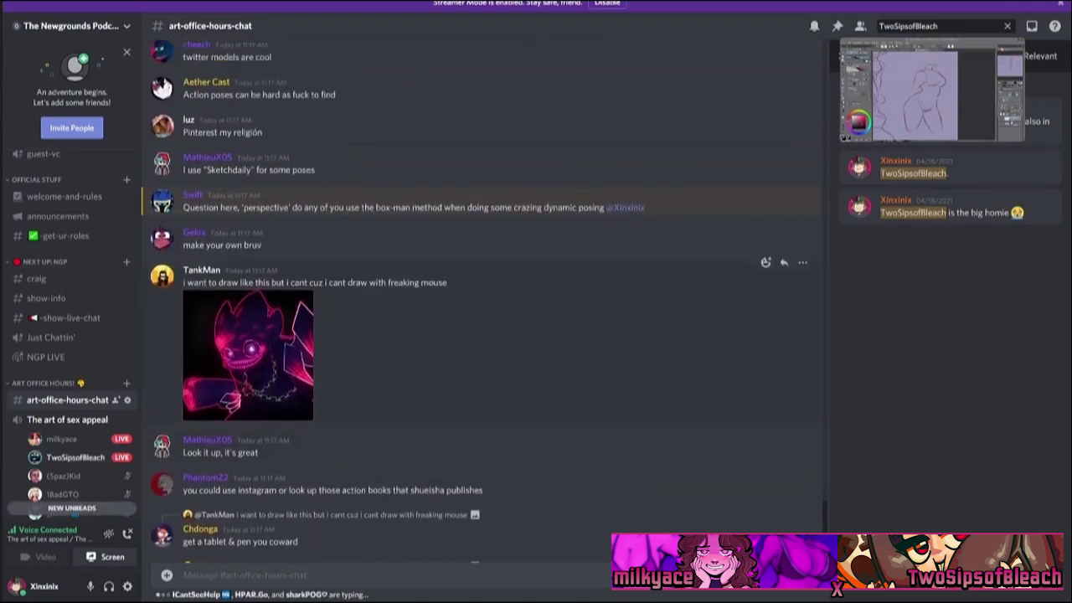
{"action": "scroll", "coordinate": [482, 377], "scroll_direction": "down", "scroll_amount": 4}
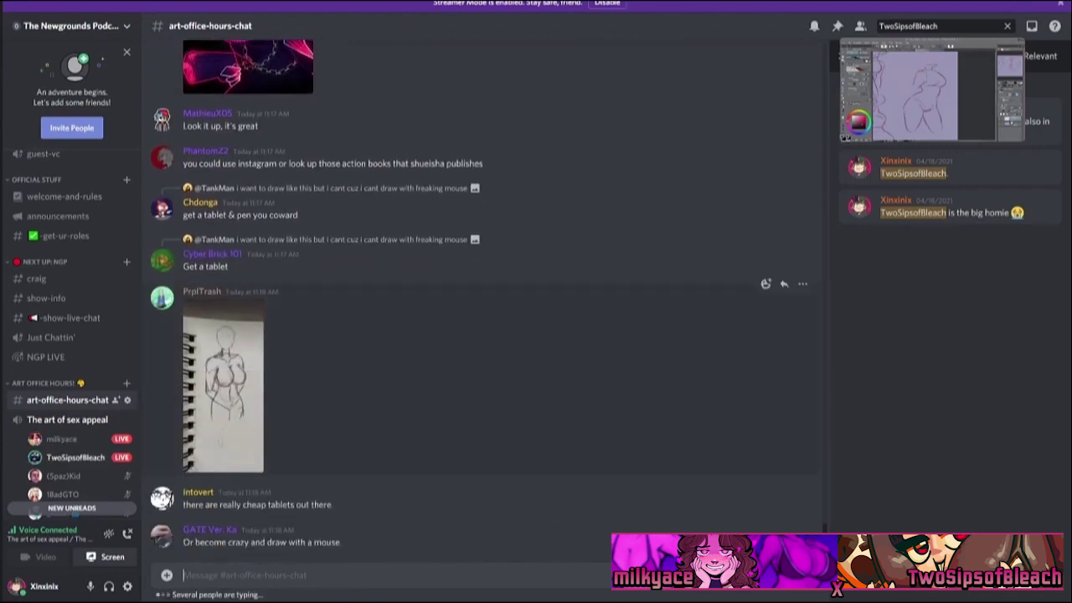
Go back through the chat from the question about scrapped ideas to the latest questions on stiff poses, finishing sketches and curves.
{"action": "scroll", "coordinate": [481, 436], "scroll_direction": "up", "scroll_amount": 7}
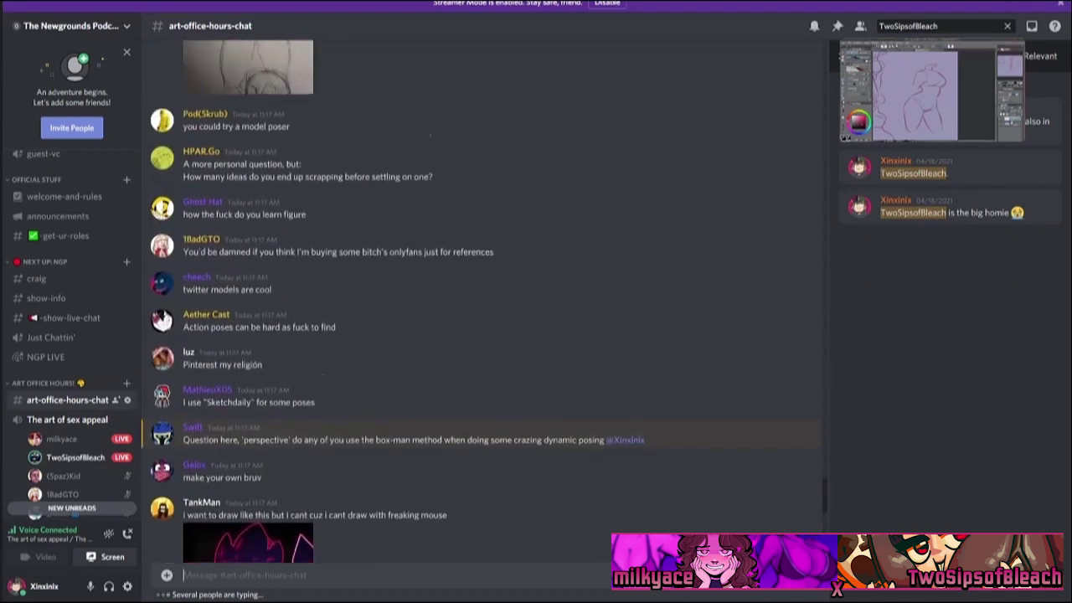
{"action": "scroll", "coordinate": [481, 393], "scroll_direction": "up", "scroll_amount": 2}
{"action": "scroll", "coordinate": [481, 394], "scroll_direction": "down", "scroll_amount": 1}
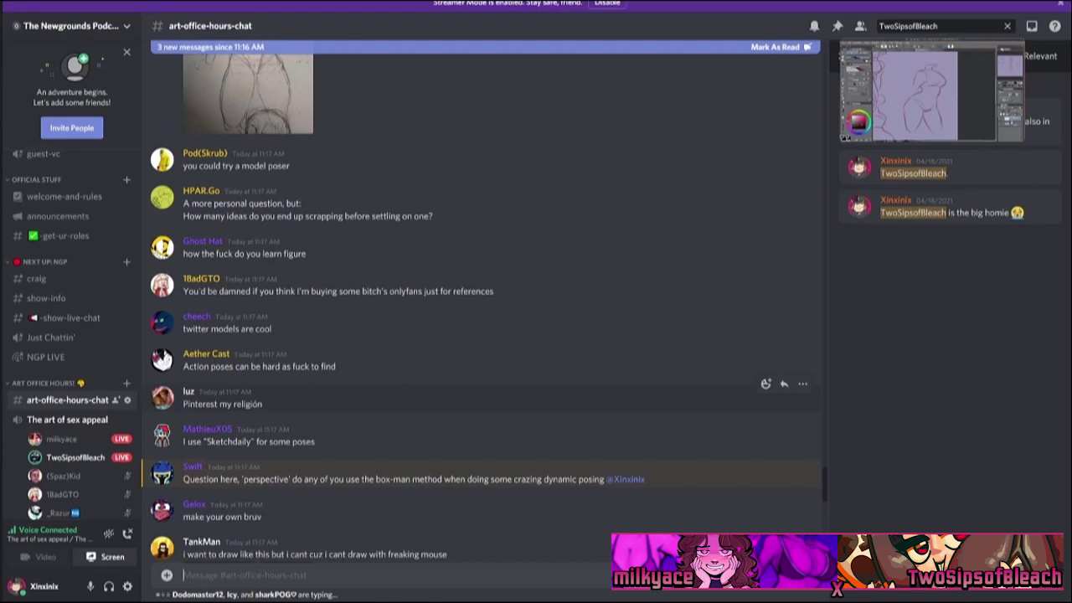
{"action": "scroll", "coordinate": [481, 393], "scroll_direction": "down", "scroll_amount": 3}
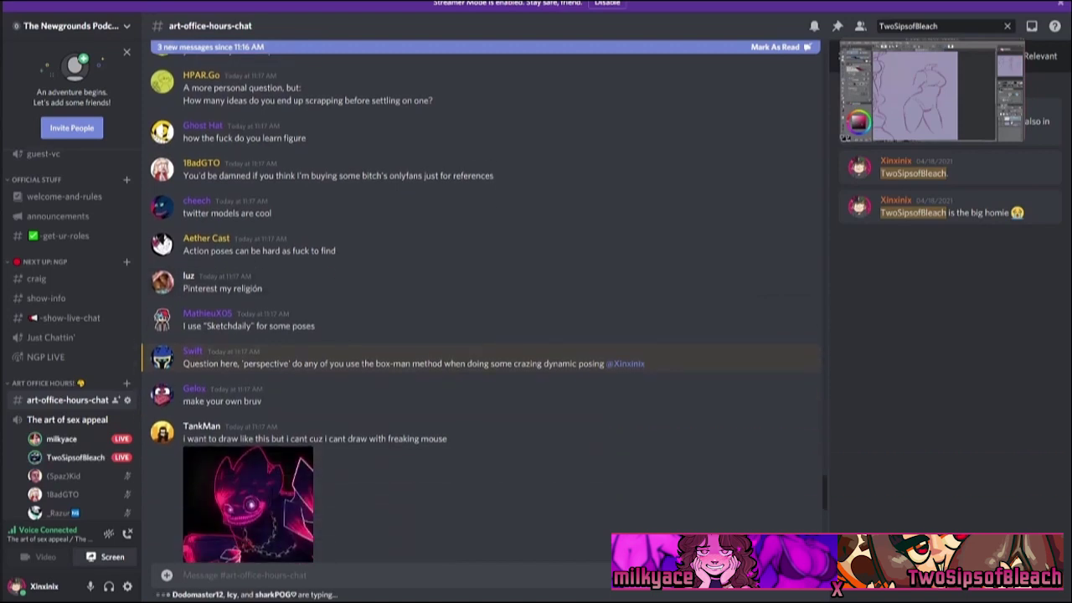
{"action": "scroll", "coordinate": [482, 393], "scroll_direction": "down", "scroll_amount": 5}
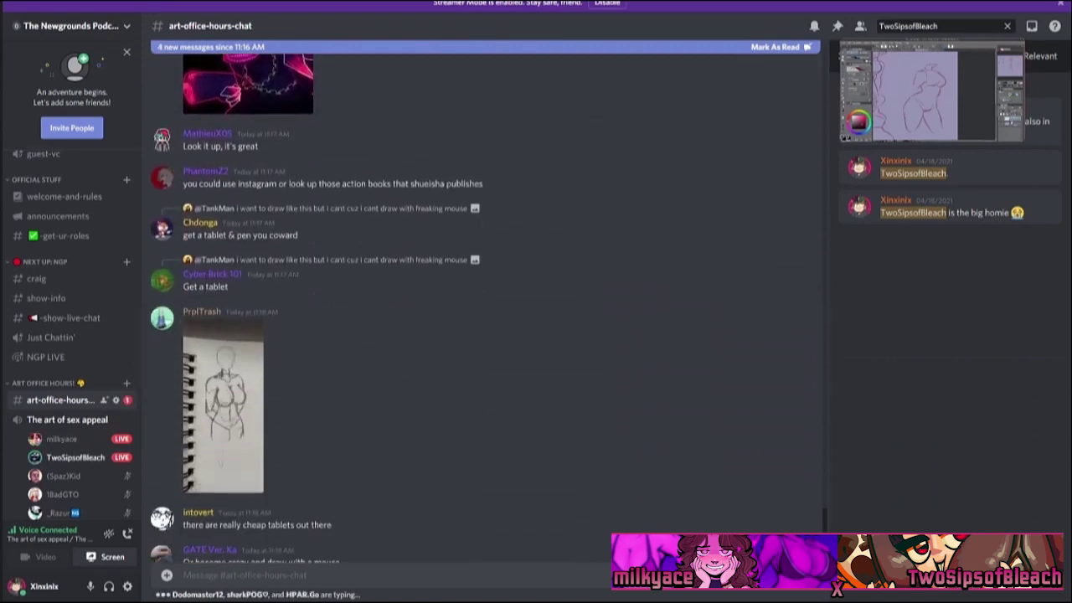
{"action": "scroll", "coordinate": [481, 394], "scroll_direction": "down", "scroll_amount": 4}
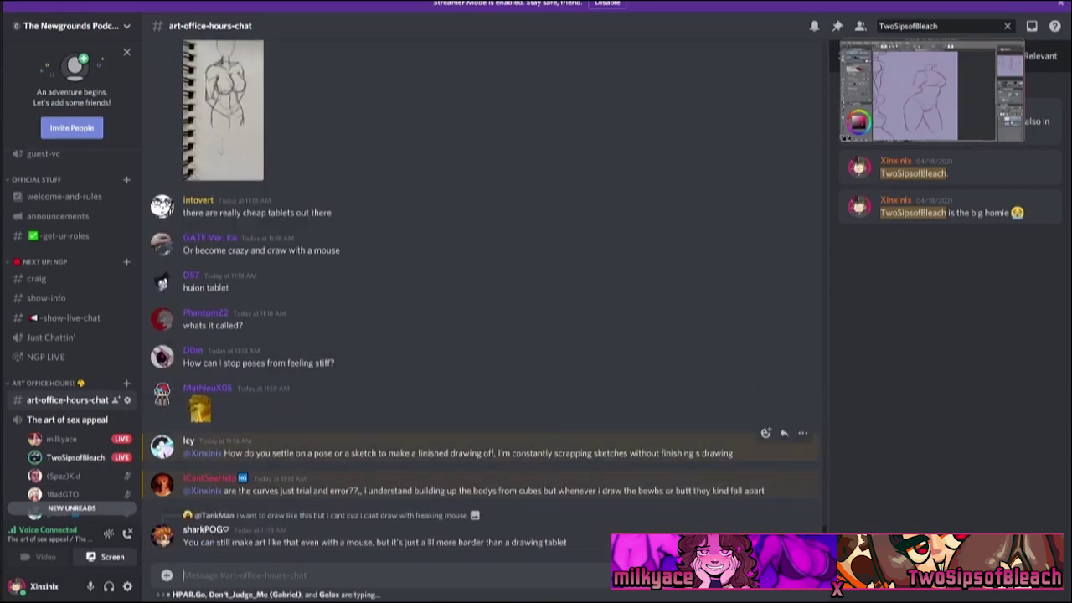
{"action": "scroll", "coordinate": [482, 410], "scroll_direction": "up", "scroll_amount": 1}
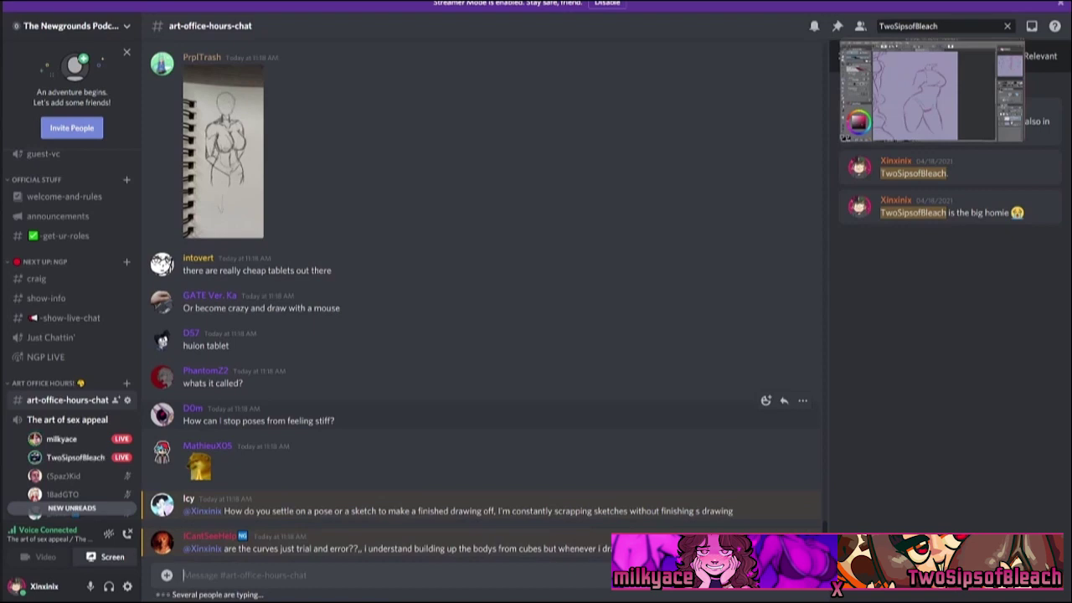
{"action": "scroll", "coordinate": [482, 410], "scroll_direction": "up", "scroll_amount": 1}
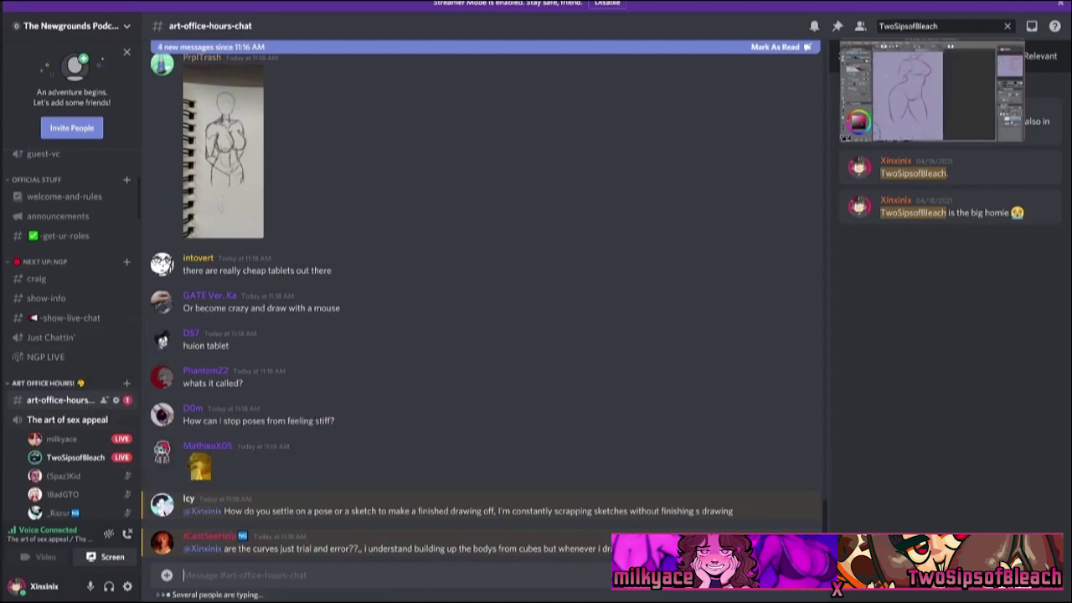
Create a private voice channel in the Art Office Hours category named after the two members' handles, and locate it in the channel list.
{"action": "left_click", "coordinate": [126, 382]}
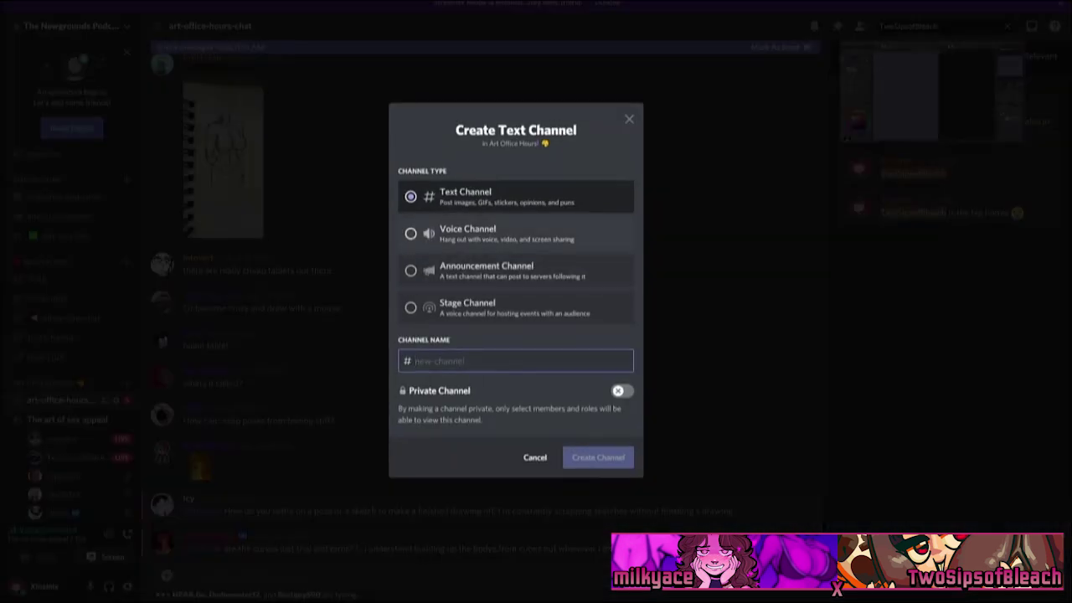
{"action": "left_click", "coordinate": [469, 233]}
{"action": "left_click", "coordinate": [515, 361]}
{"action": "left_click", "coordinate": [620, 390]}
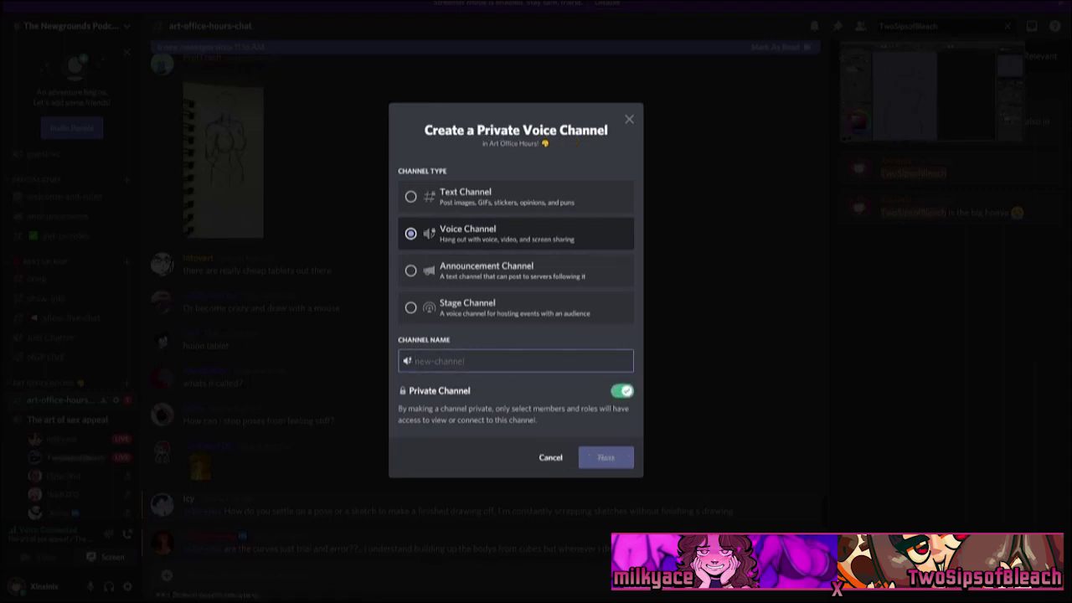
{"action": "type", "text": "Bacun & Pik"}
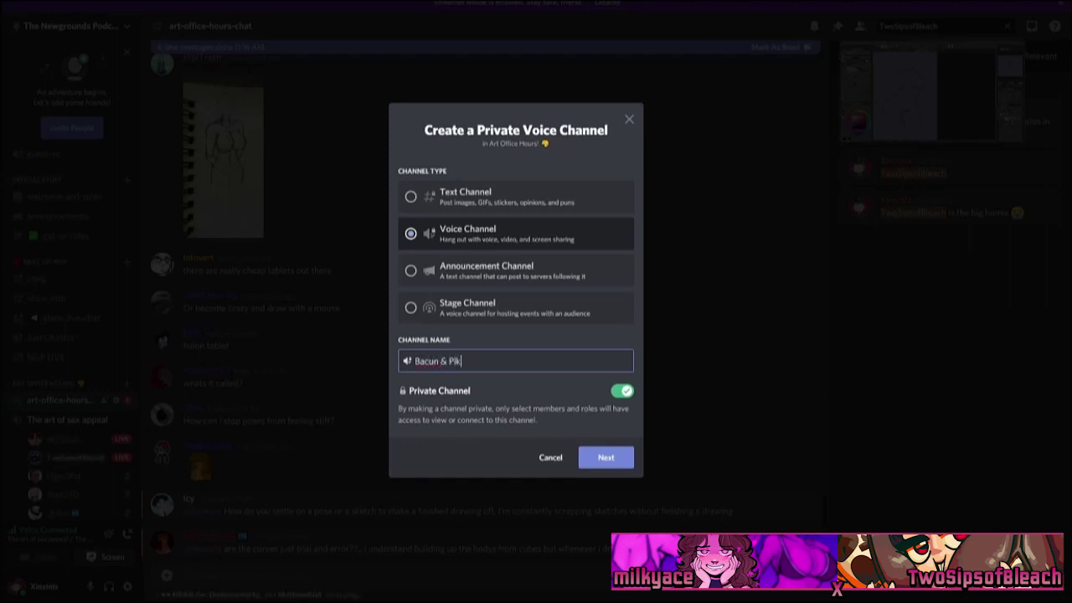
{"action": "type", "text": "u184"}
{"action": "key", "text": "Escape"}
{"action": "scroll", "coordinate": [71, 335], "scroll_direction": "down", "scroll_amount": 5}
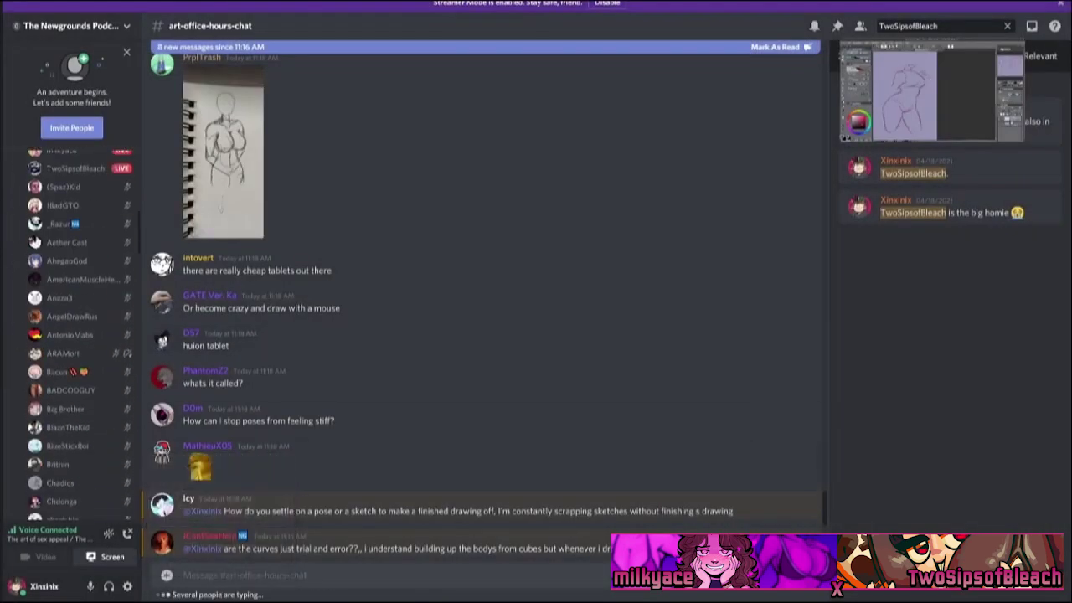
{"action": "scroll", "coordinate": [71, 335], "scroll_direction": "down", "scroll_amount": 5}
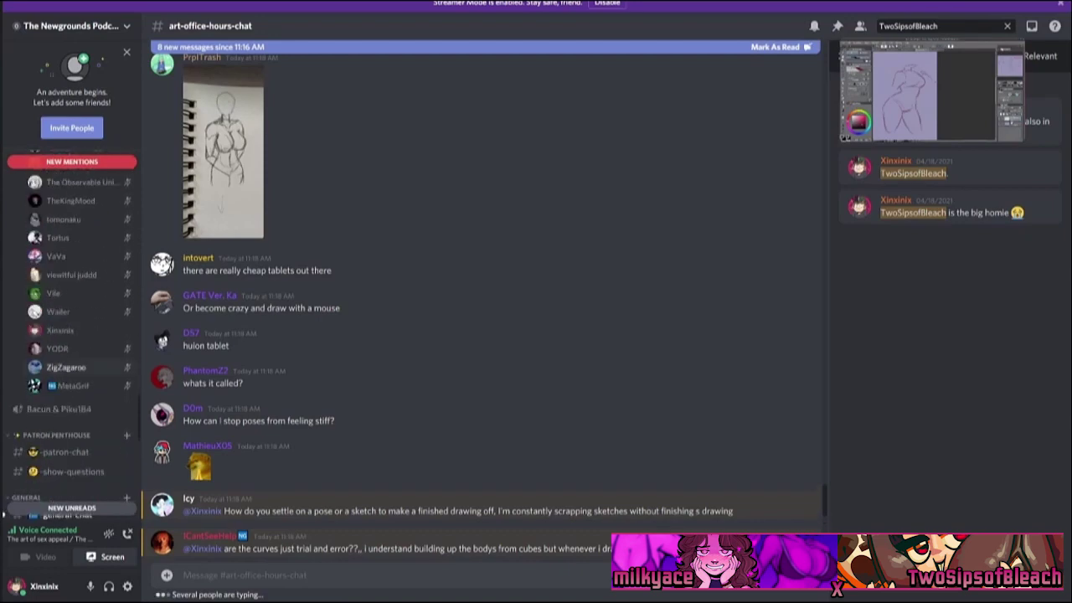
Pin the art-office-hours-chat message that shares a Twitter profile as a pose reference, and select its link text.
{"action": "scroll", "coordinate": [482, 309], "scroll_direction": "down", "scroll_amount": 5}
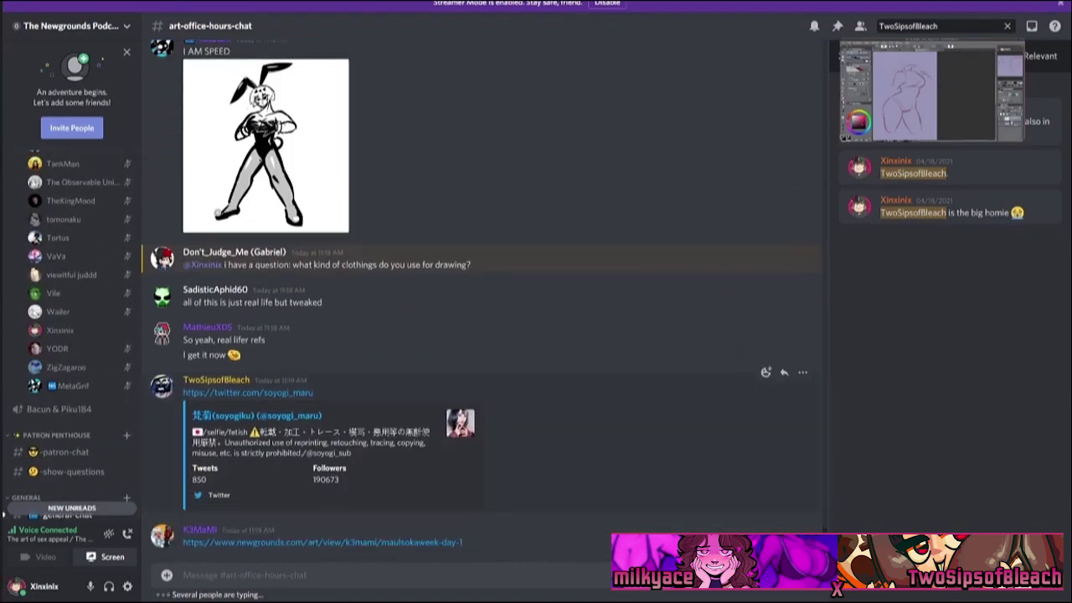
{"action": "scroll", "coordinate": [766, 371], "scroll_direction": "down", "scroll_amount": 3}
{"action": "scroll", "coordinate": [766, 371], "scroll_direction": "up", "scroll_amount": 2}
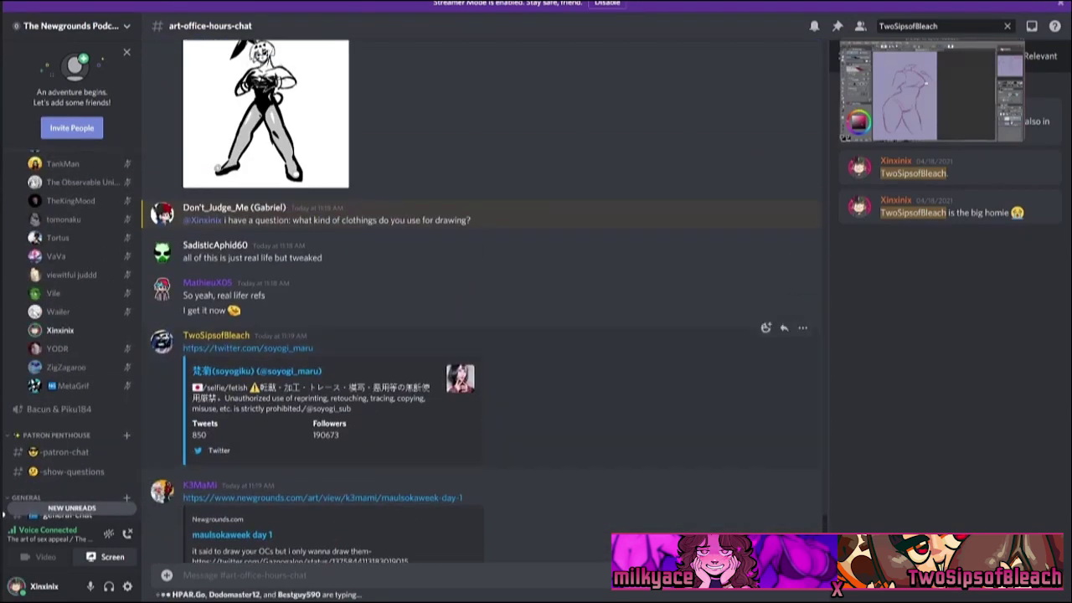
{"action": "left_click", "coordinate": [802, 328]}
{"action": "left_click", "coordinate": [711, 330]}
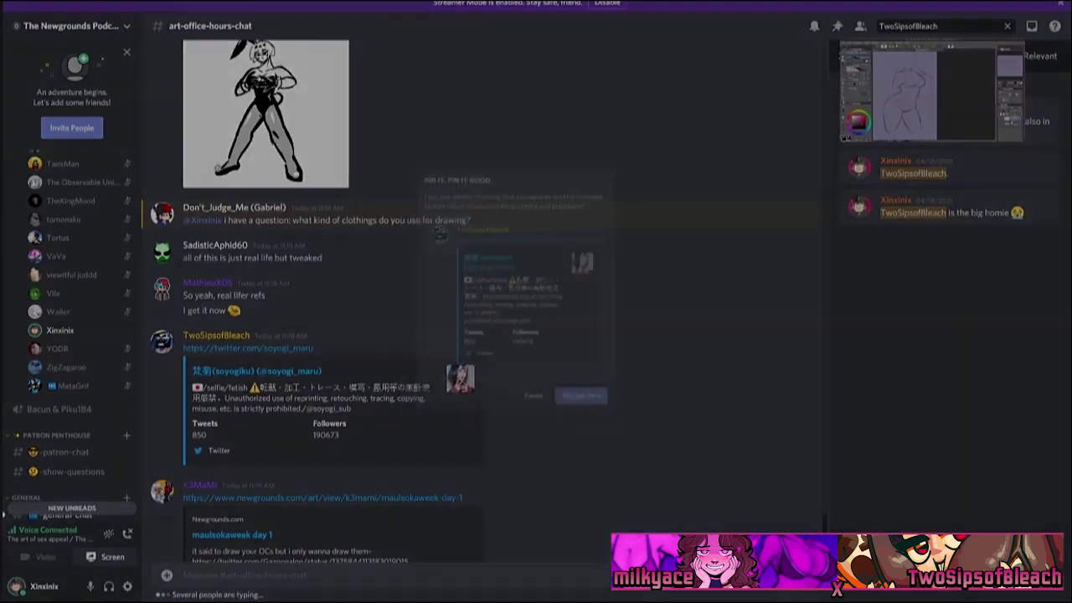
{"action": "left_click", "coordinate": [601, 426]}
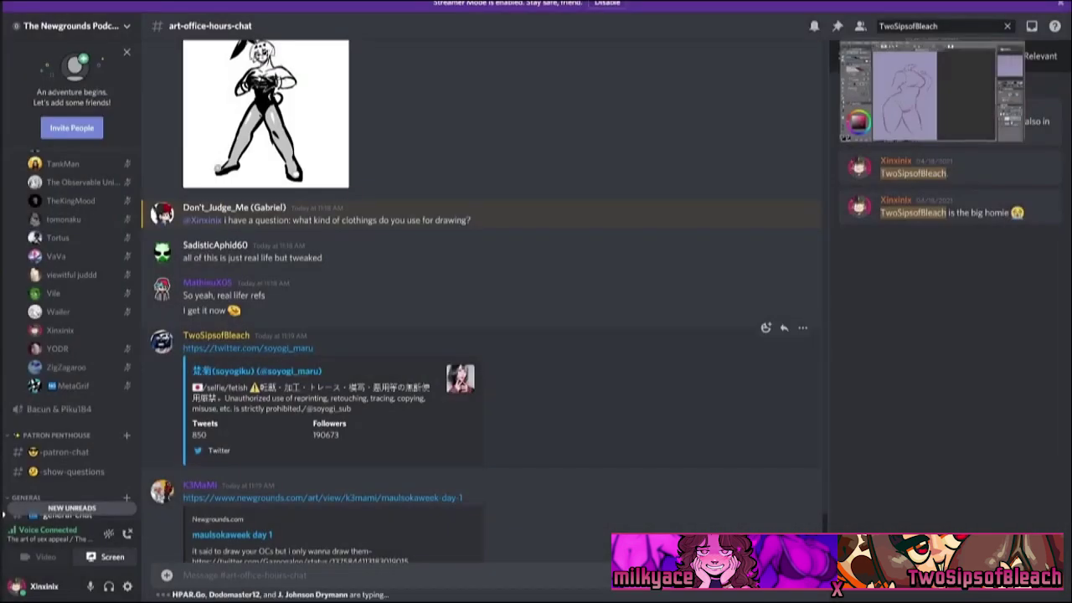
{"action": "left_click_drag", "start_coordinate": [313, 347], "coordinate": [186, 347]}
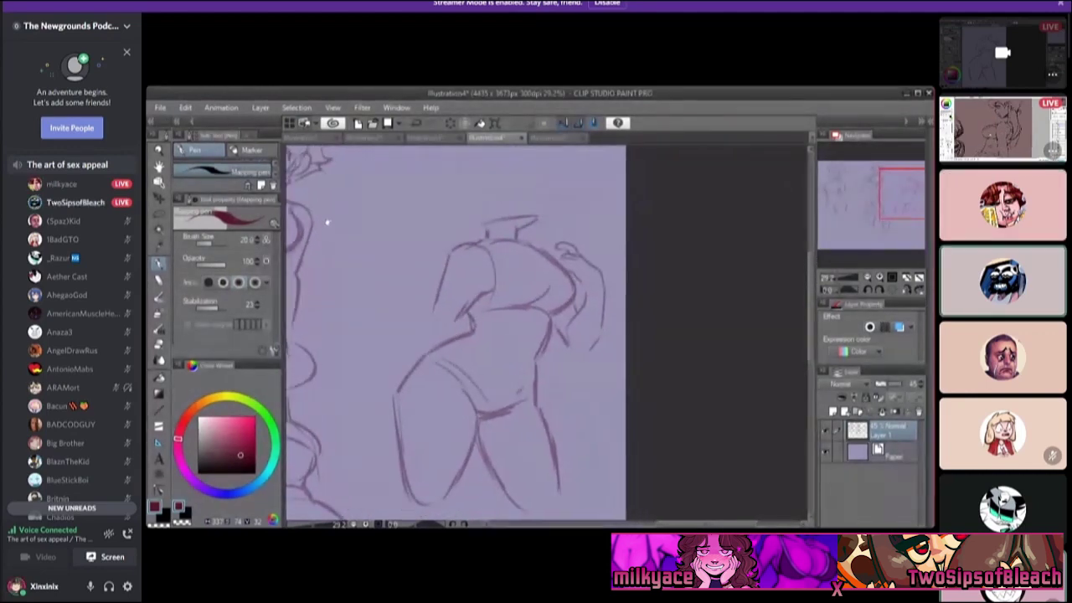
Reopen art-office-hours-chat and reread the questions on stiff poses, settling on a sketch and drawing curves.
{"action": "scroll", "coordinate": [71, 335], "scroll_direction": "up", "scroll_amount": 5}
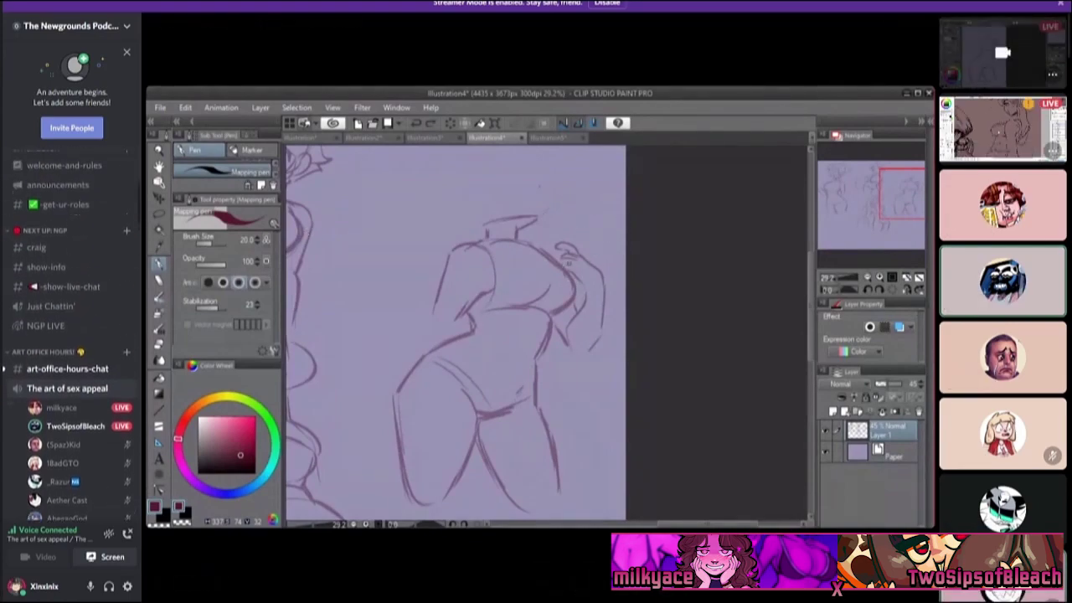
{"action": "left_click", "coordinate": [67, 376]}
{"action": "scroll", "coordinate": [486, 302], "scroll_direction": "up", "scroll_amount": 8}
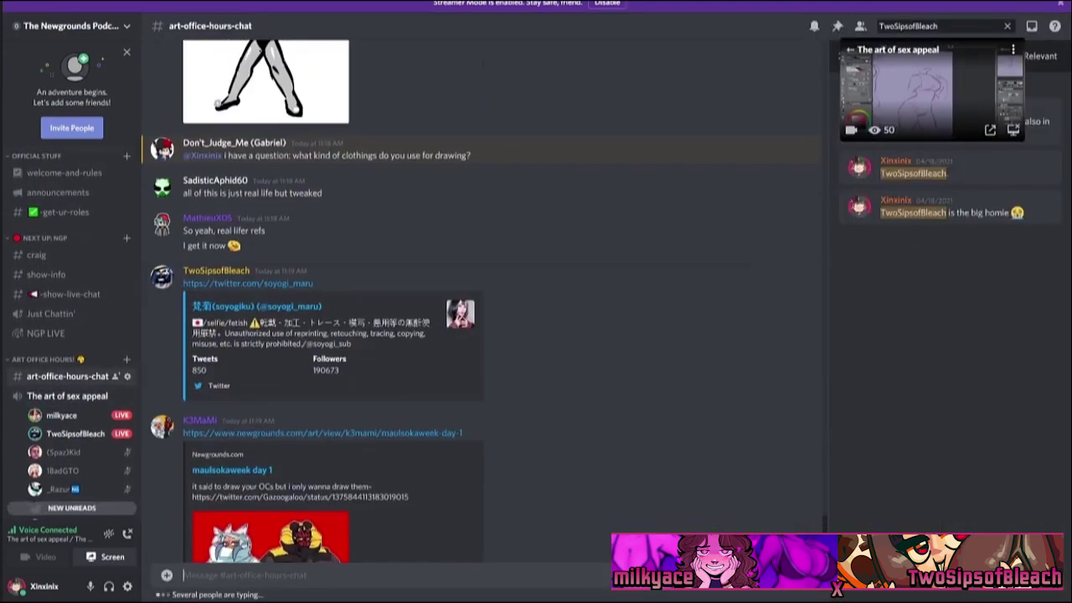
{"action": "scroll", "coordinate": [486, 302], "scroll_direction": "up", "scroll_amount": 3}
{"action": "scroll", "coordinate": [486, 301], "scroll_direction": "down", "scroll_amount": 3}
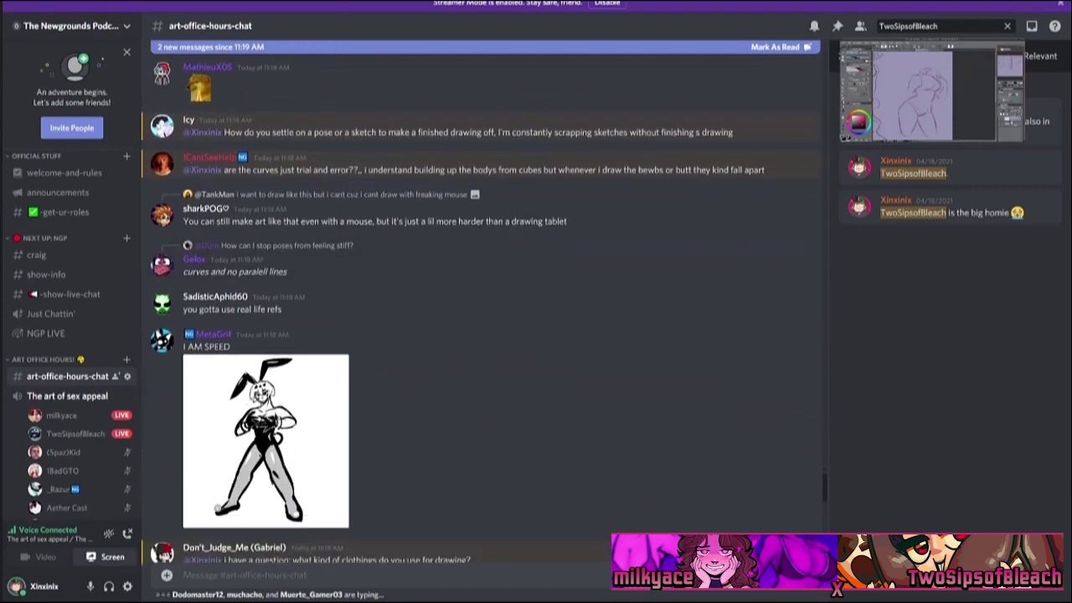
{"action": "scroll", "coordinate": [486, 302], "scroll_direction": "up", "scroll_amount": 6}
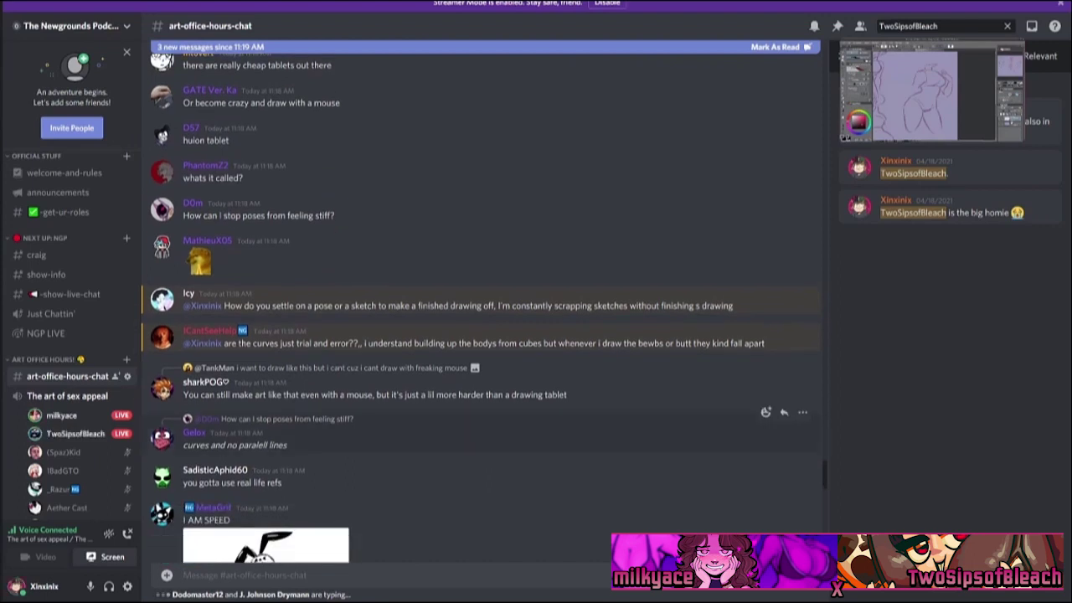
Add the Art Office Hours! role to the advanced permissions of the new private voice channel.
{"action": "scroll", "coordinate": [71, 335], "scroll_direction": "down", "scroll_amount": 5}
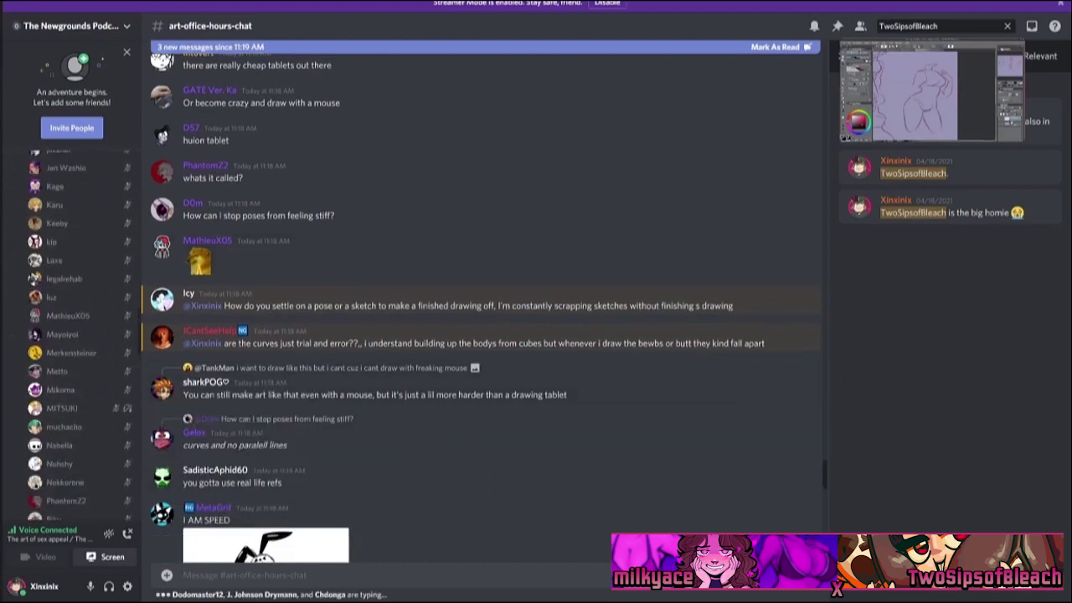
{"action": "scroll", "coordinate": [71, 335], "scroll_direction": "down", "scroll_amount": 10}
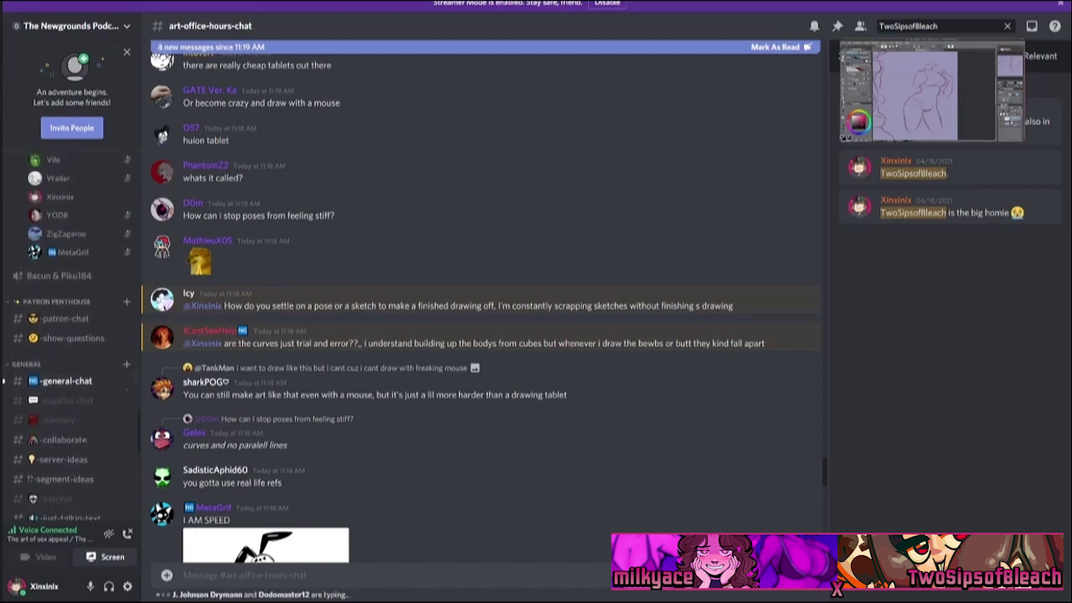
{"action": "scroll", "coordinate": [71, 335], "scroll_direction": "up", "scroll_amount": 3}
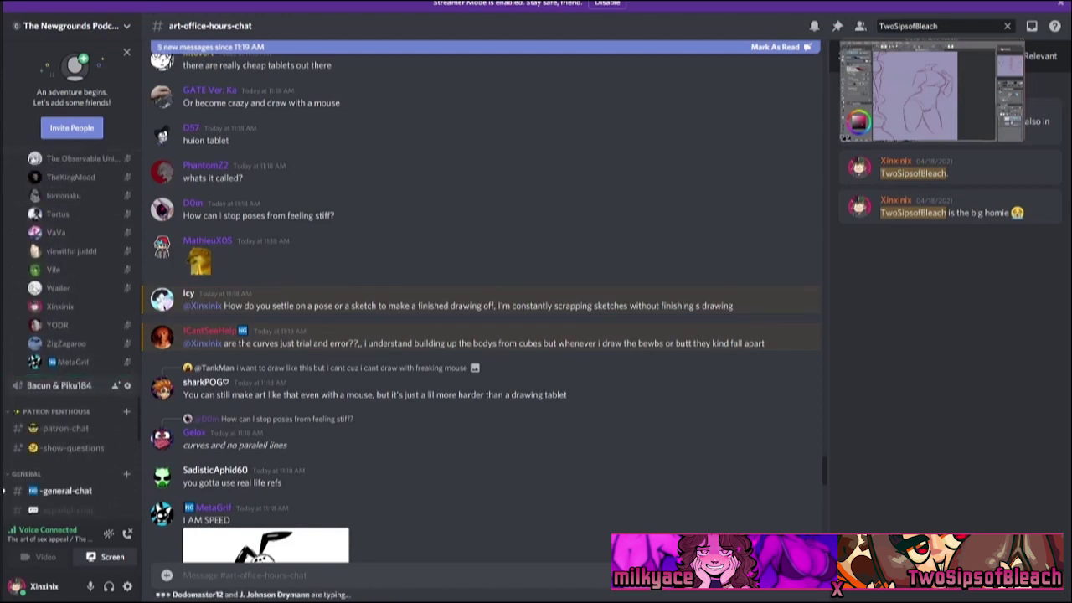
{"action": "left_click", "coordinate": [128, 385]}
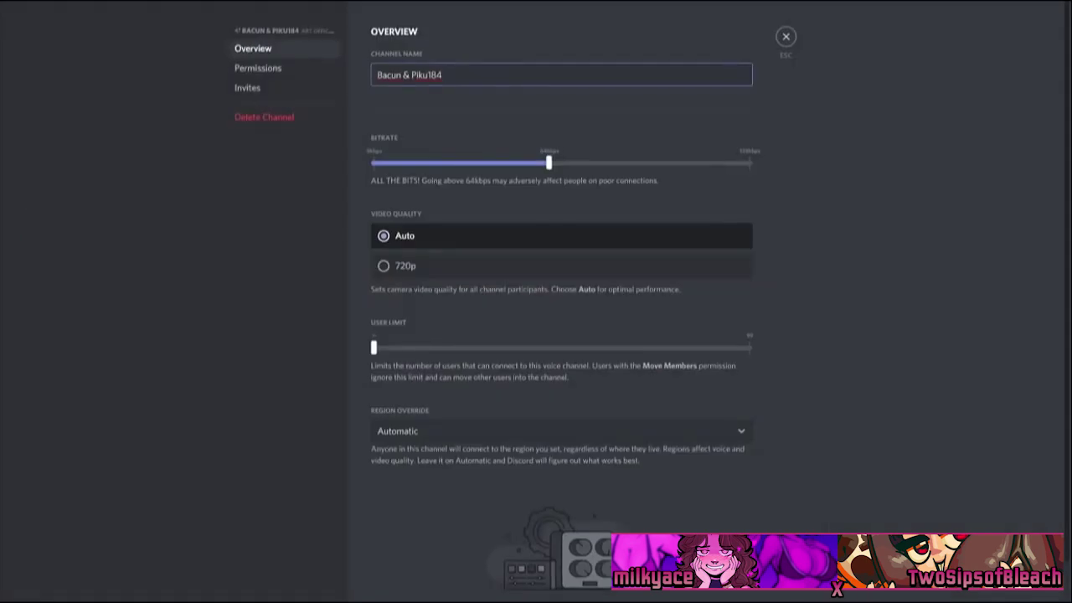
{"action": "left_click", "coordinate": [255, 65]}
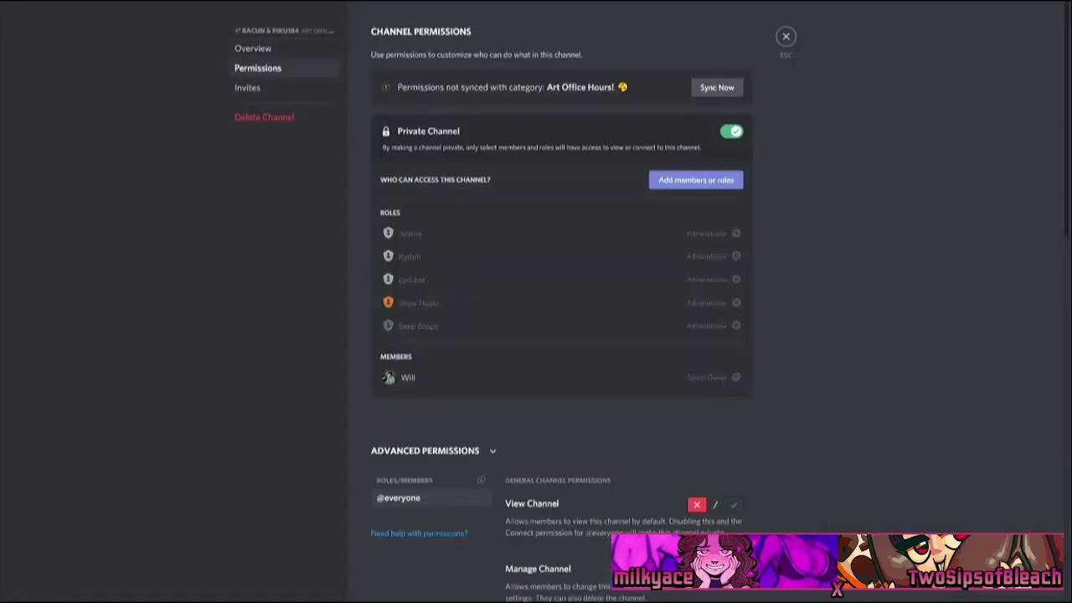
{"action": "scroll", "coordinate": [561, 335], "scroll_direction": "down", "scroll_amount": 3}
{"action": "left_click", "coordinate": [480, 190]}
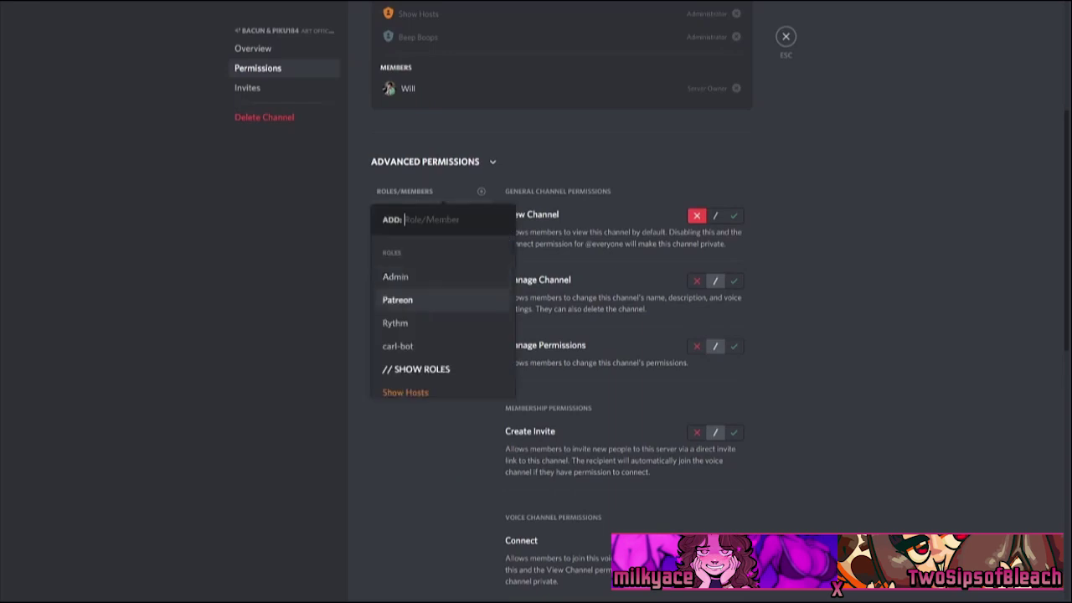
{"action": "scroll", "coordinate": [443, 309], "scroll_direction": "down", "scroll_amount": 3}
{"action": "scroll", "coordinate": [444, 310], "scroll_direction": "up", "scroll_amount": 1}
{"action": "left_click", "coordinate": [422, 288]}
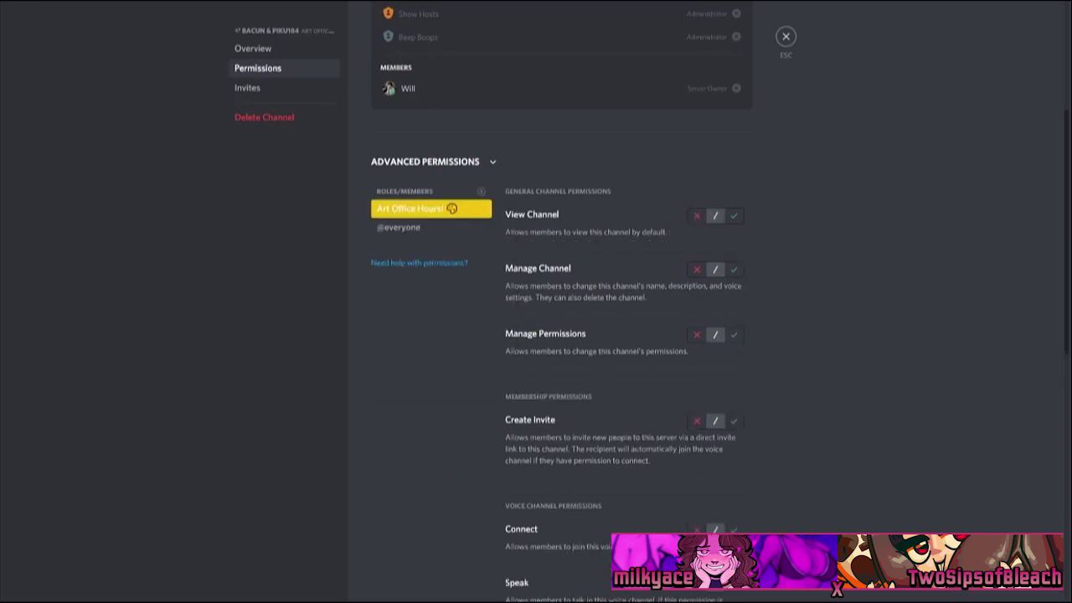
Allow the Art Office Hours! role to view the channel, connect, speak and share video, and save the permissions.
{"action": "left_click", "coordinate": [734, 215]}
{"action": "scroll", "coordinate": [561, 335], "scroll_direction": "down", "scroll_amount": 3}
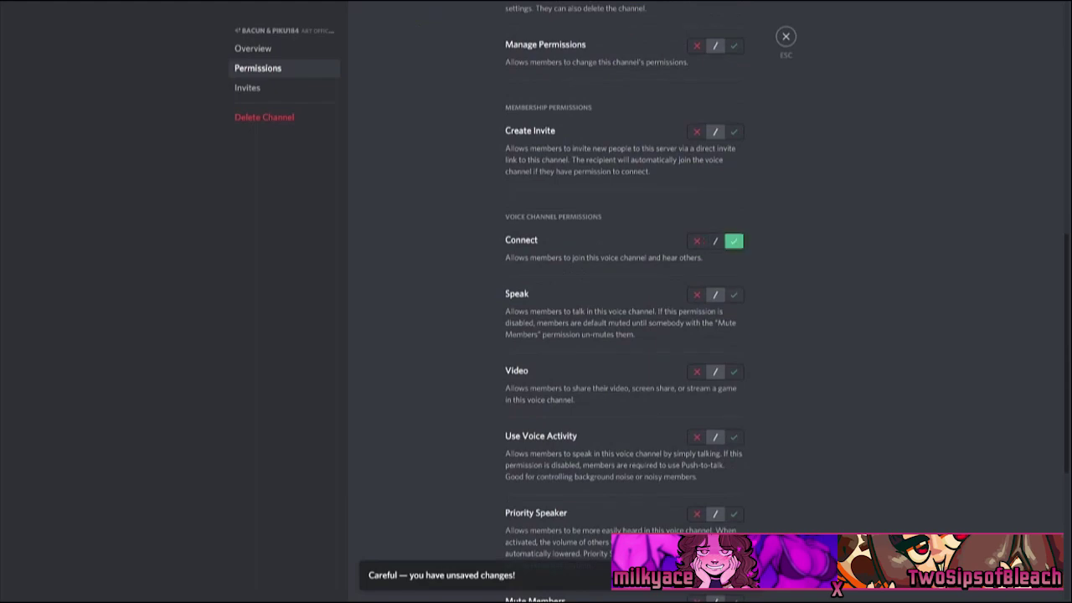
{"action": "left_click", "coordinate": [733, 370]}
{"action": "scroll", "coordinate": [561, 334], "scroll_direction": "up", "scroll_amount": 3}
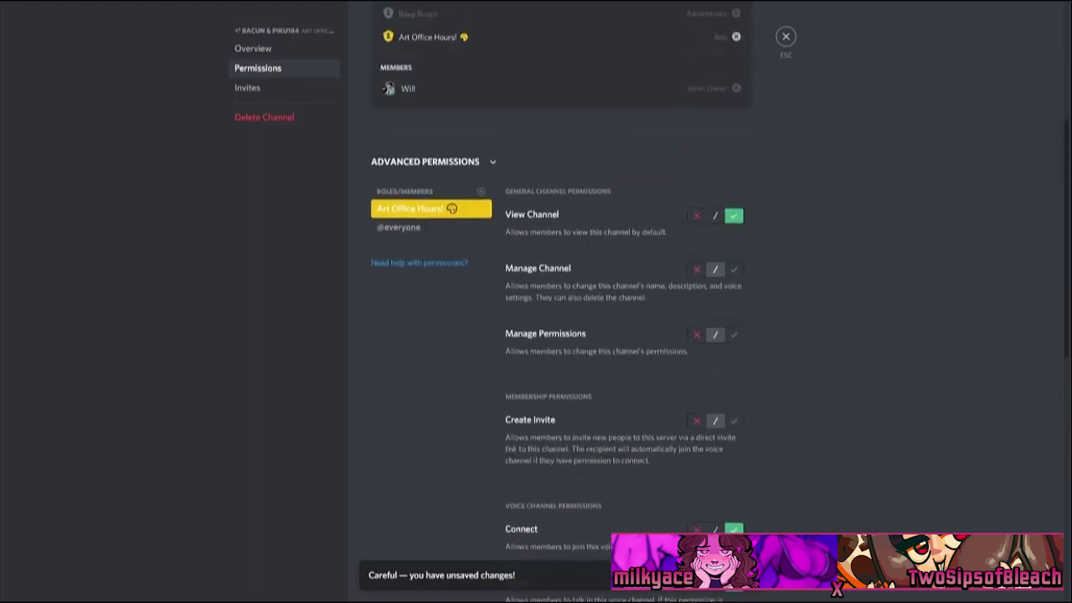
{"action": "left_click", "coordinate": [785, 36]}
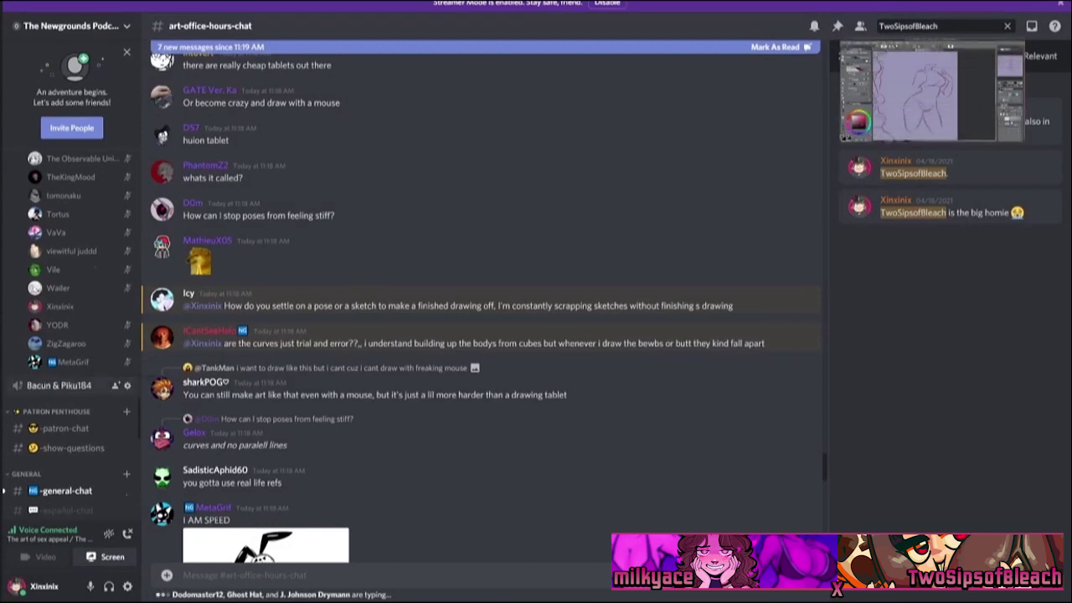
Try joining the new private voice channel and return to The art of sex appeal.
{"action": "scroll", "coordinate": [122, 365], "scroll_direction": "up", "scroll_amount": 3}
{"action": "scroll", "coordinate": [71, 335], "scroll_direction": "up", "scroll_amount": 10}
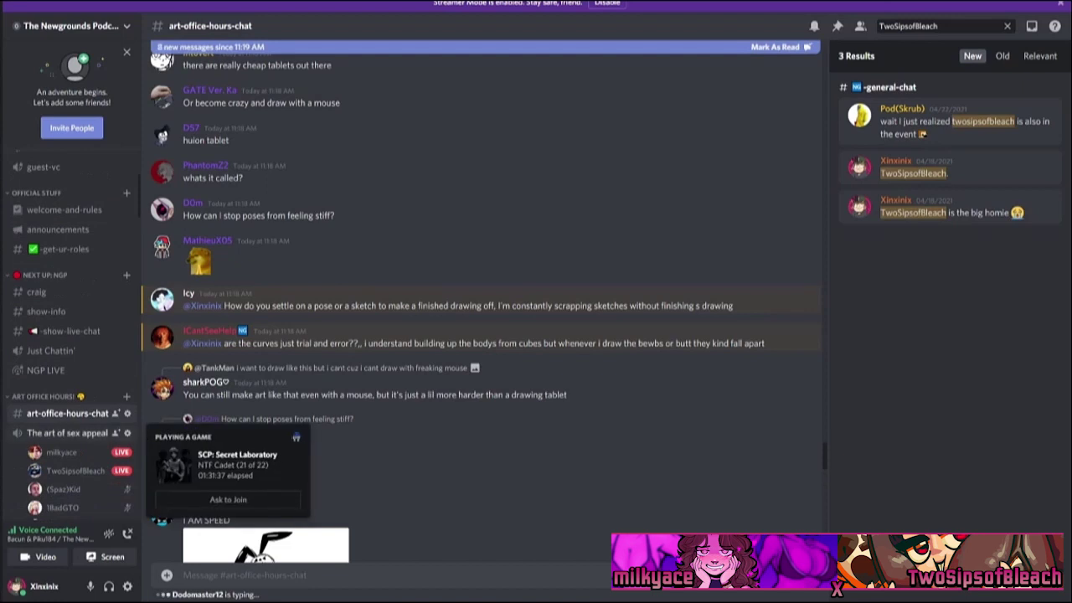
{"action": "scroll", "coordinate": [71, 335], "scroll_direction": "down", "scroll_amount": 5}
{"action": "scroll", "coordinate": [71, 335], "scroll_direction": "down", "scroll_amount": 10}
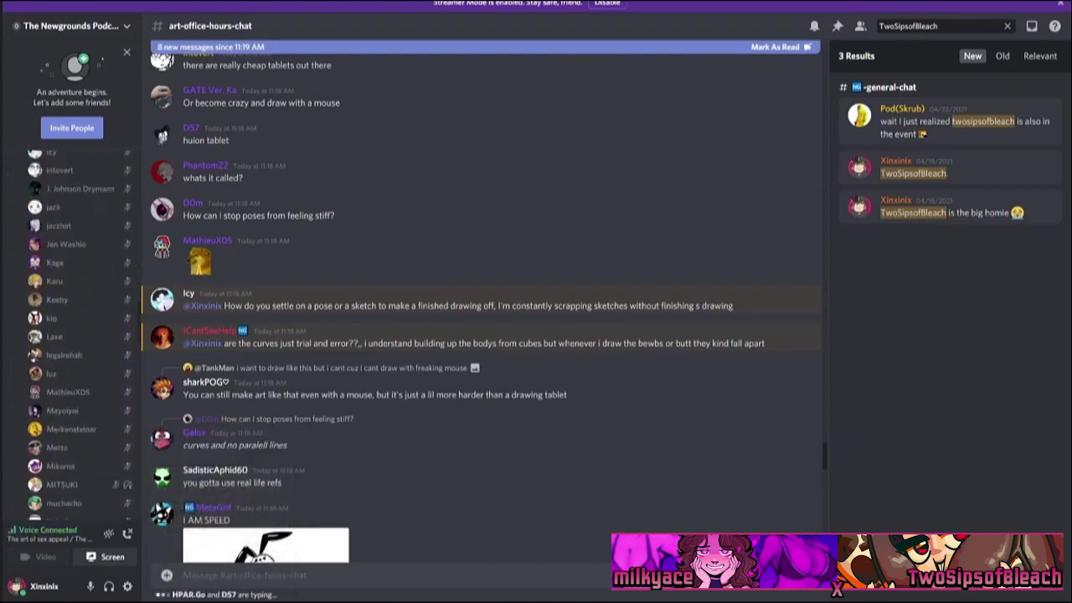
{"action": "scroll", "coordinate": [121, 343], "scroll_direction": "up", "scroll_amount": 3}
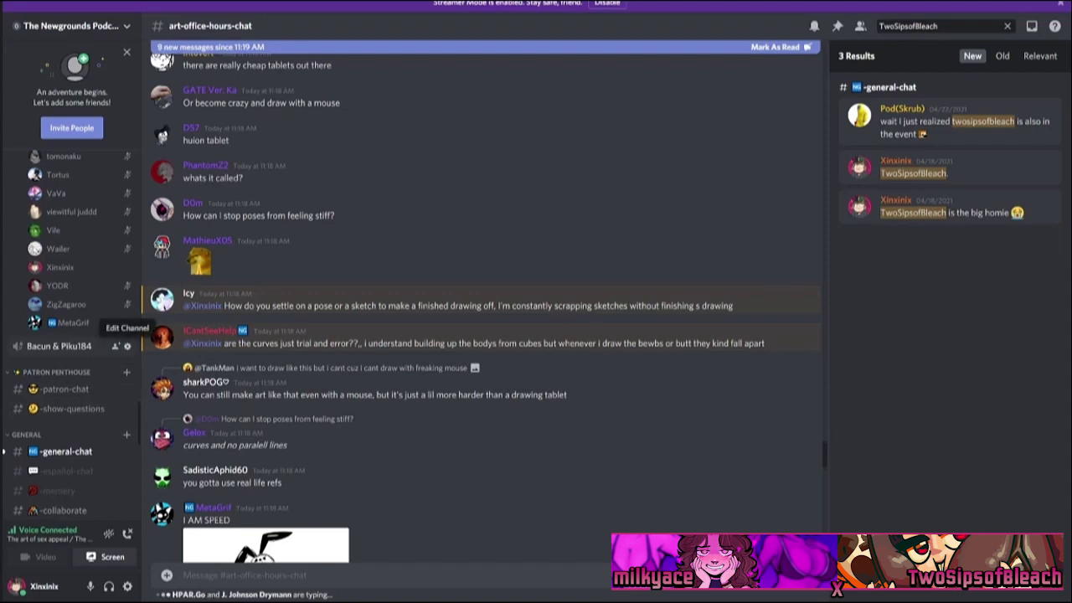
{"action": "left_click", "coordinate": [127, 345]}
{"action": "left_click", "coordinate": [257, 68]}
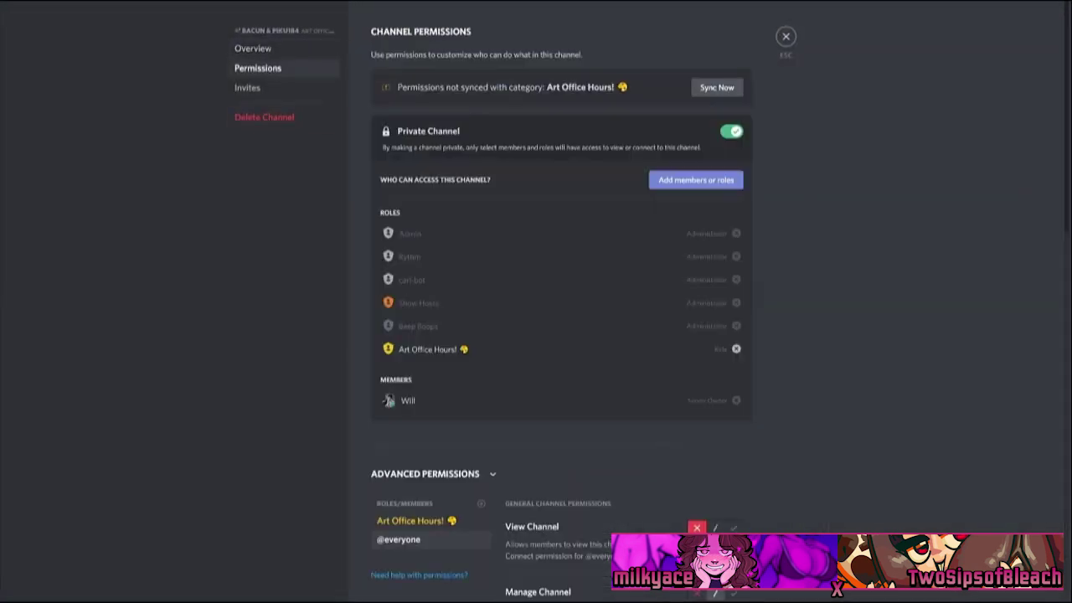
{"action": "scroll", "coordinate": [560, 335], "scroll_direction": "down", "scroll_amount": 5}
{"action": "scroll", "coordinate": [561, 335], "scroll_direction": "down", "scroll_amount": 7}
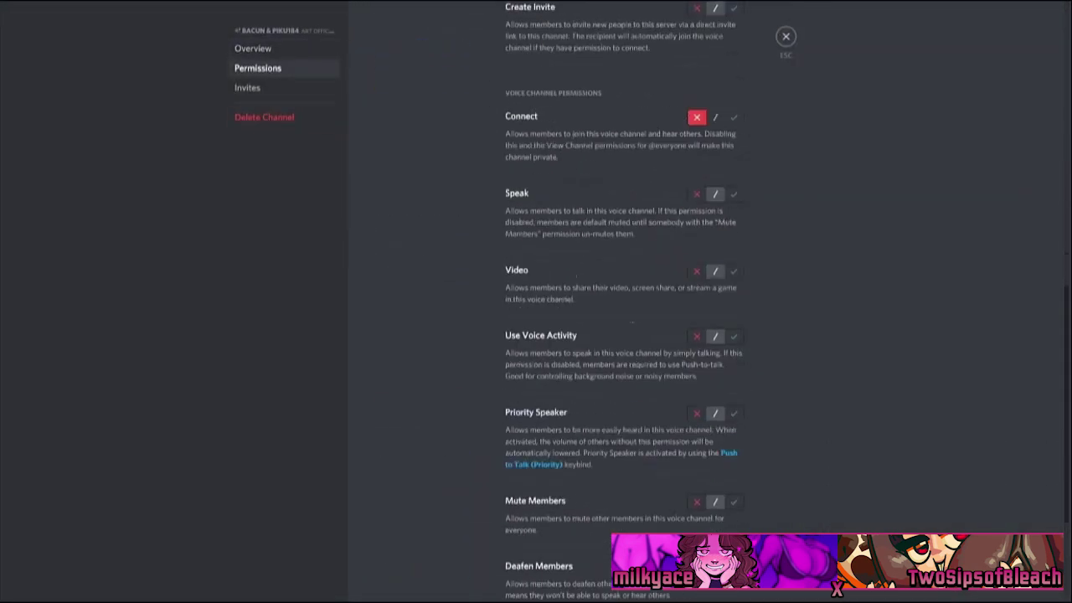
{"action": "scroll", "coordinate": [561, 334], "scroll_direction": "up", "scroll_amount": 3}
{"action": "scroll", "coordinate": [561, 335], "scroll_direction": "up", "scroll_amount": 5}
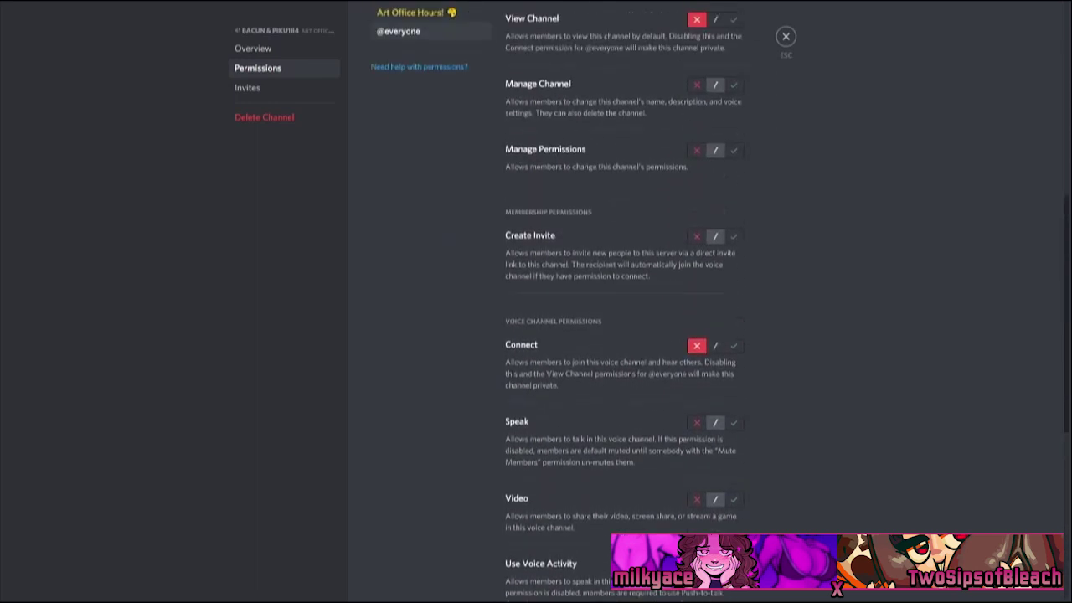
{"action": "left_click", "coordinate": [410, 227]}
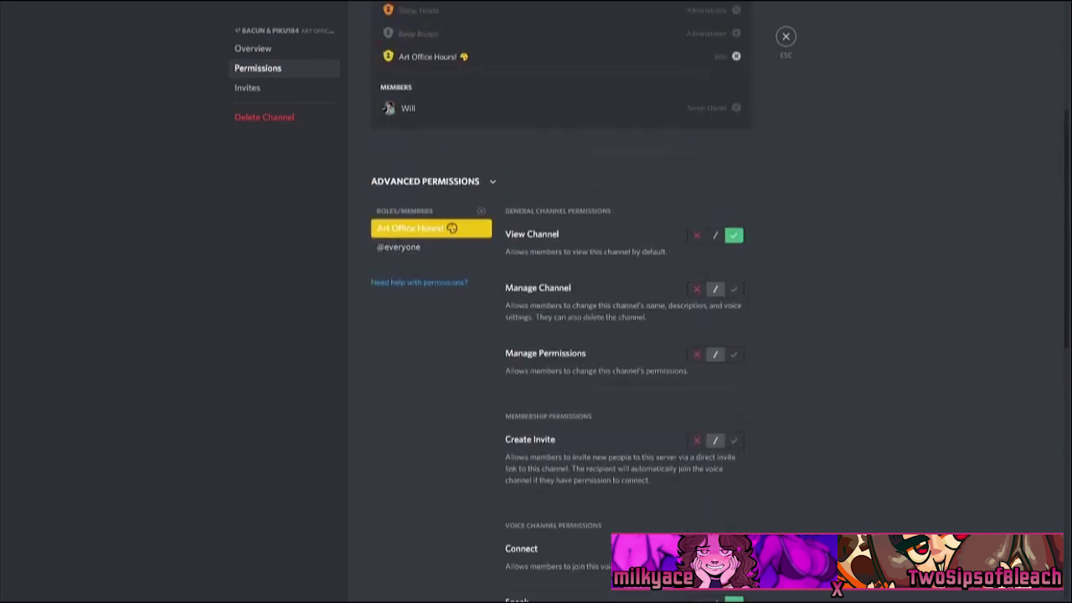
Add the Awesome Patrons role to the private voice channel, allow it to view, connect, speak and share video, and save.
{"action": "left_click", "coordinate": [481, 210]}
{"action": "scroll", "coordinate": [439, 326], "scroll_direction": "down", "scroll_amount": 3}
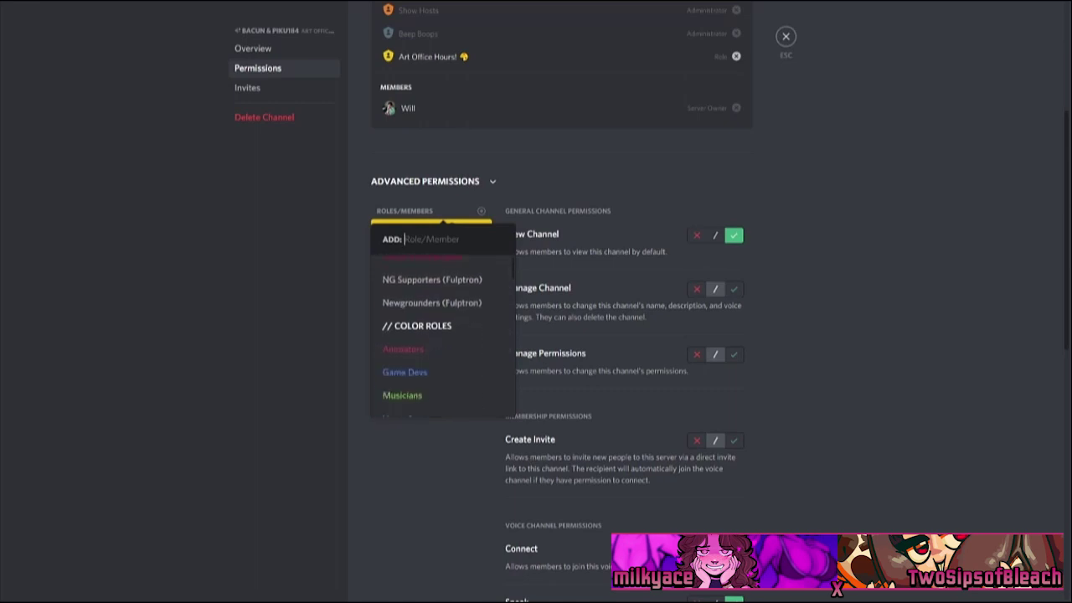
{"action": "scroll", "coordinate": [439, 327], "scroll_direction": "up", "scroll_amount": 2}
{"action": "left_click", "coordinate": [417, 319]}
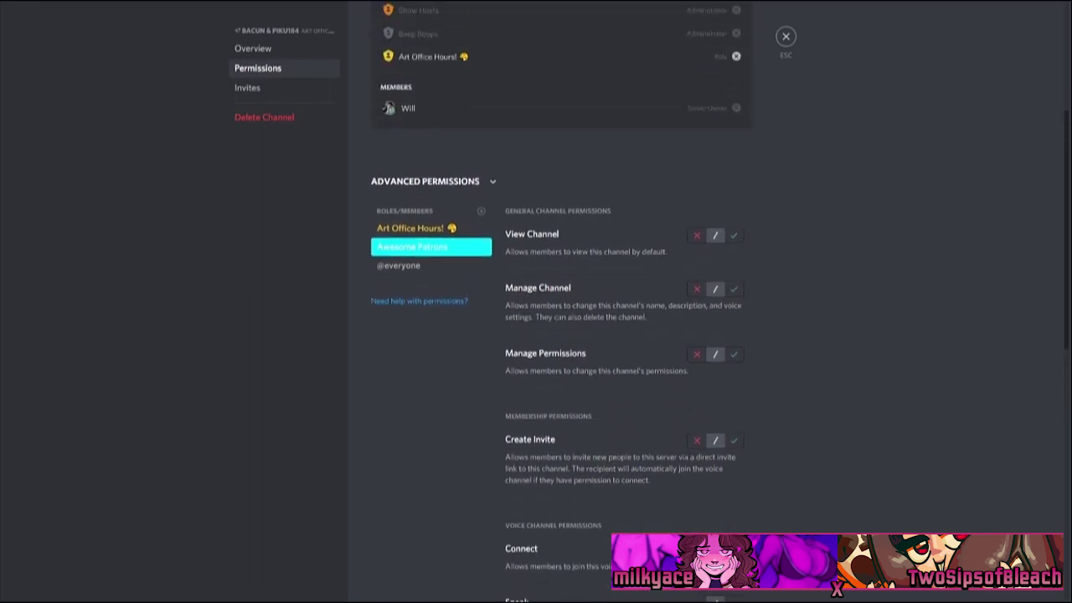
{"action": "left_click", "coordinate": [733, 235]}
{"action": "scroll", "coordinate": [553, 301], "scroll_direction": "down", "scroll_amount": 3}
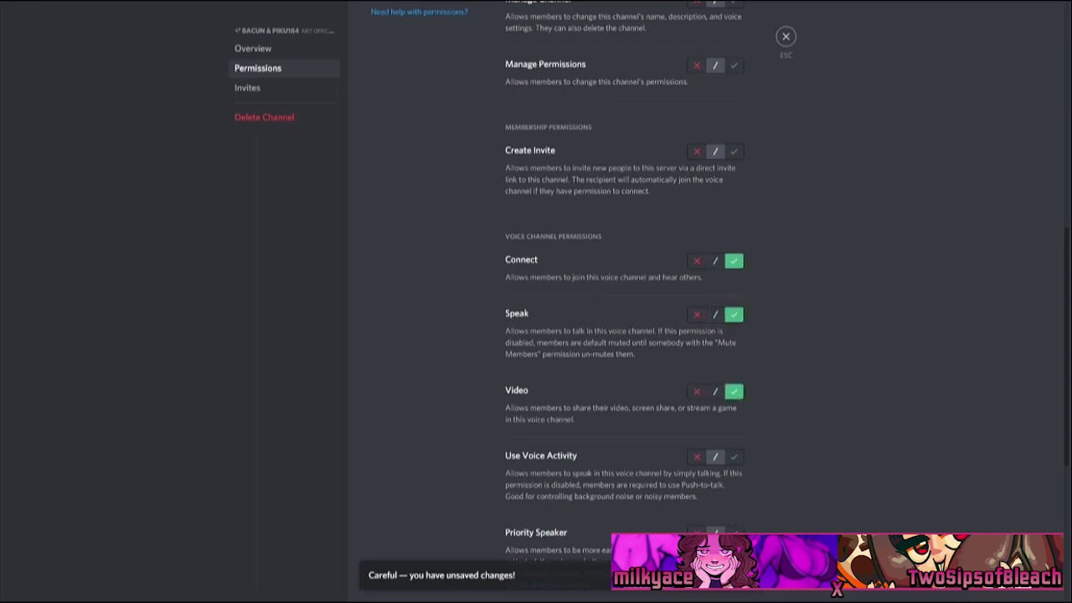
{"action": "key", "text": "Escape"}
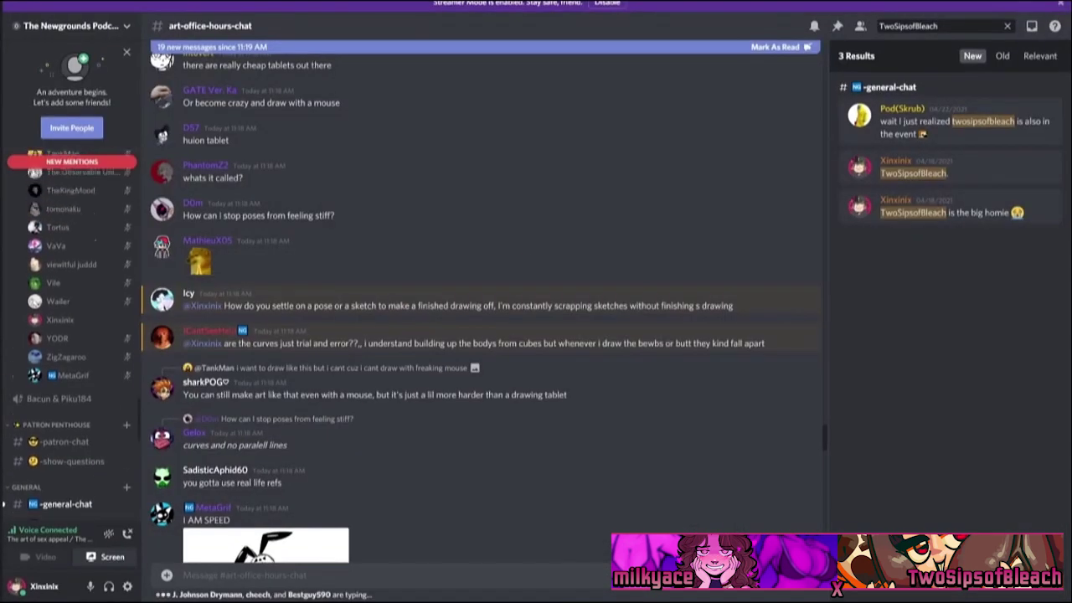
Look through the members connected to The art of sex appeal and read the newest art-office-hours-chat questions.
{"action": "scroll", "coordinate": [71, 334], "scroll_direction": "up", "scroll_amount": 3}
{"action": "scroll", "coordinate": [71, 334], "scroll_direction": "up", "scroll_amount": 2}
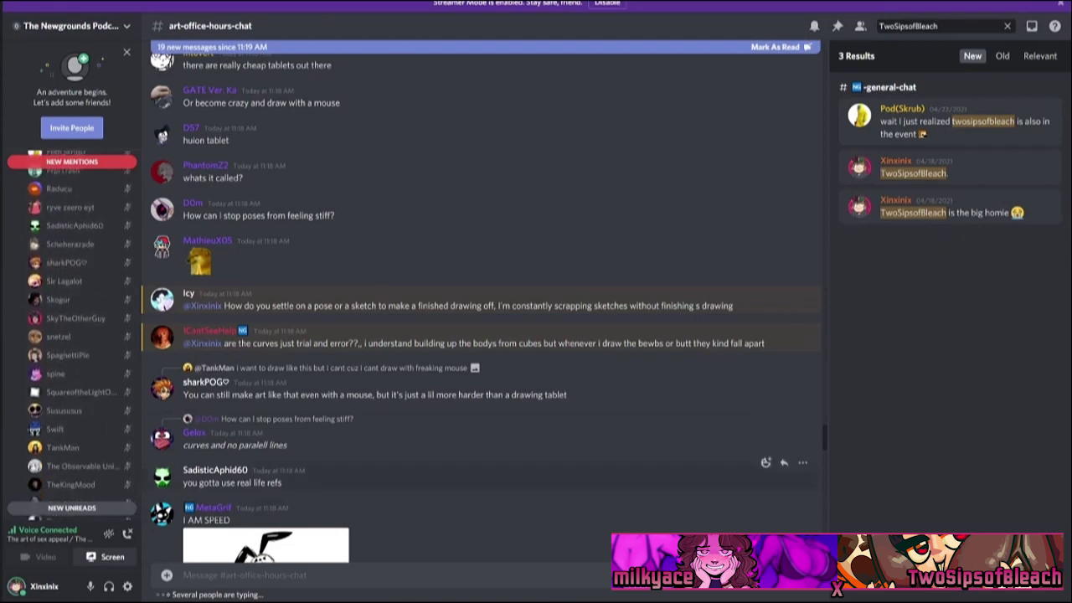
{"action": "scroll", "coordinate": [72, 335], "scroll_direction": "up", "scroll_amount": 3}
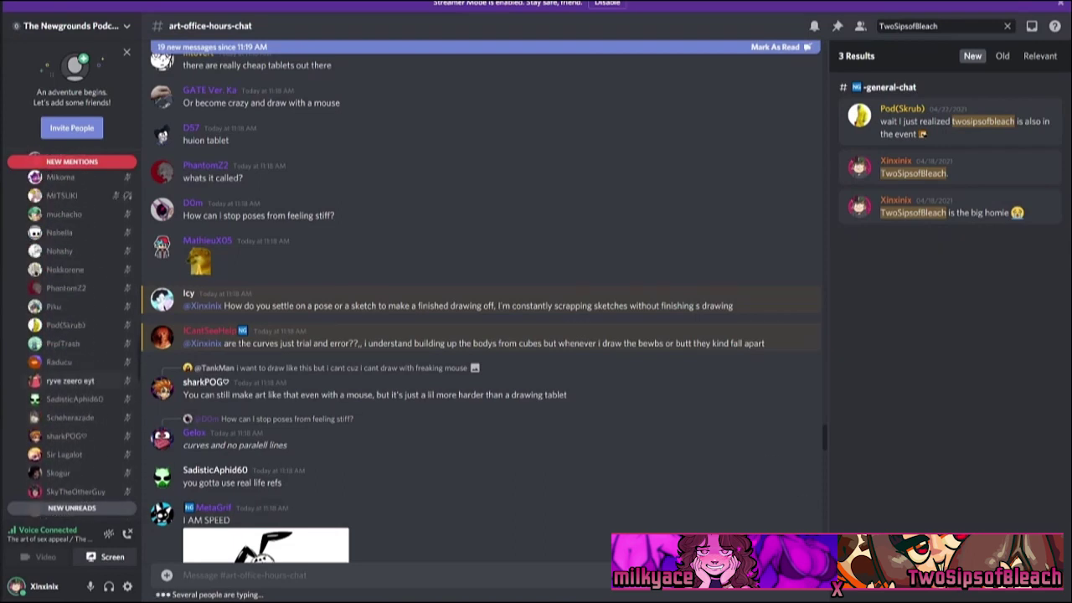
{"action": "scroll", "coordinate": [71, 335], "scroll_direction": "up", "scroll_amount": 10}
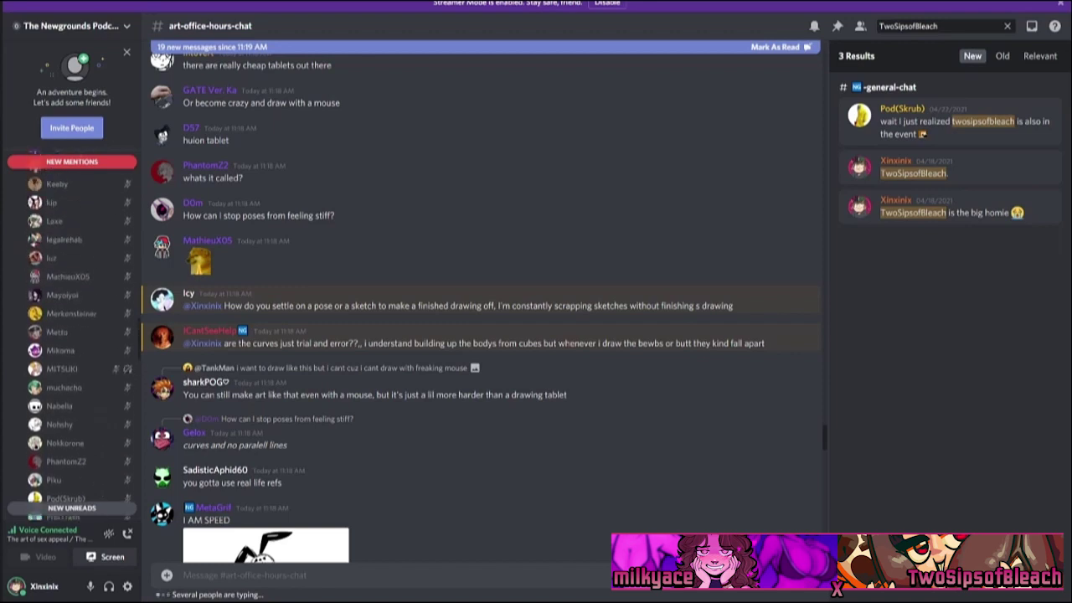
{"action": "scroll", "coordinate": [59, 381], "scroll_direction": "up", "scroll_amount": 2}
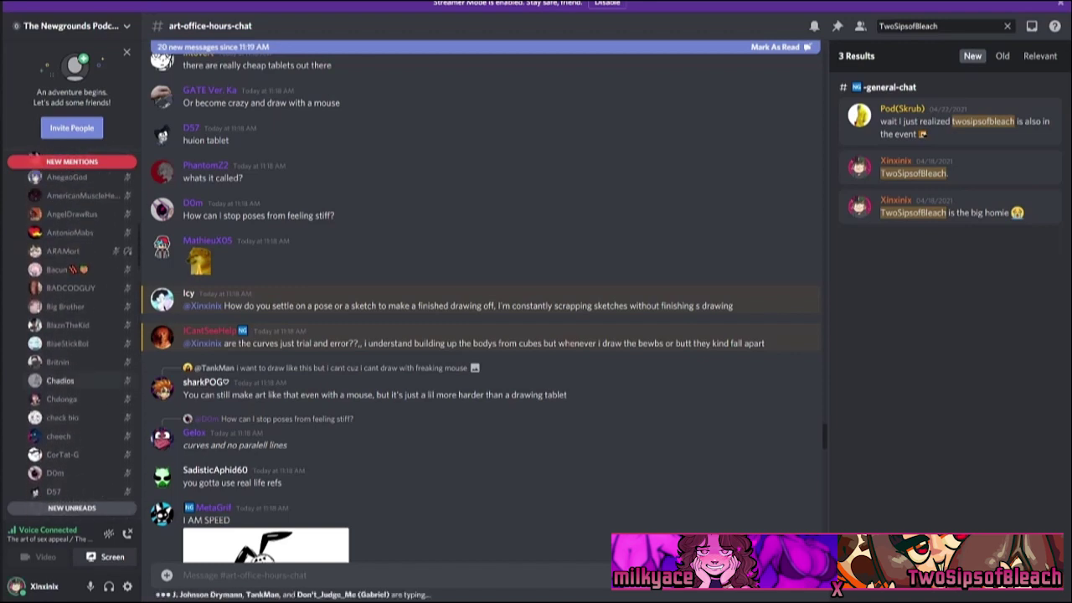
{"action": "scroll", "coordinate": [58, 381], "scroll_direction": "up", "scroll_amount": 5}
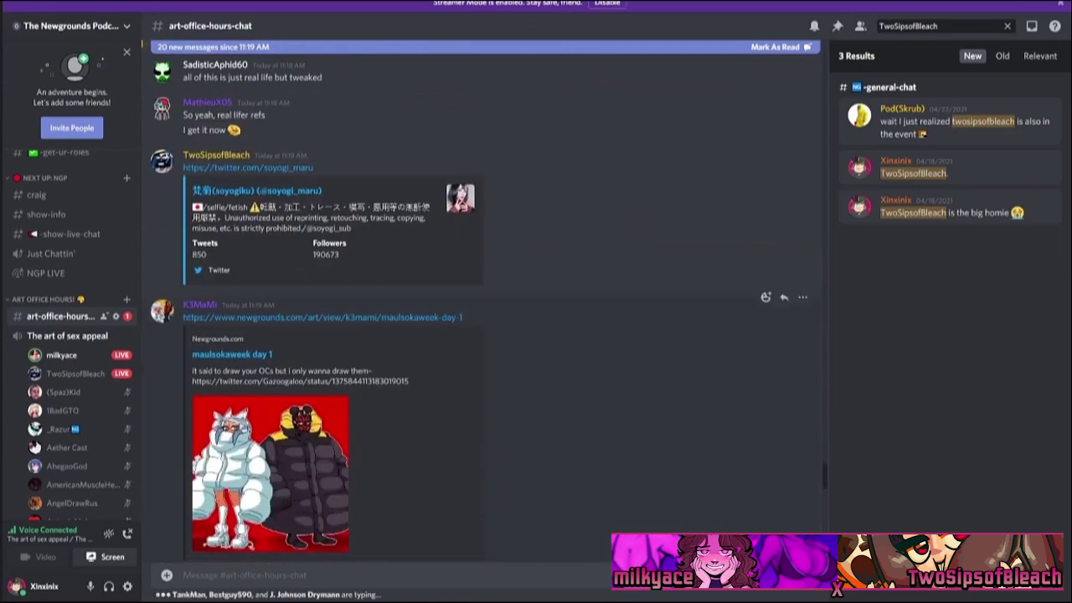
{"action": "scroll", "coordinate": [481, 335], "scroll_direction": "down", "scroll_amount": 15}
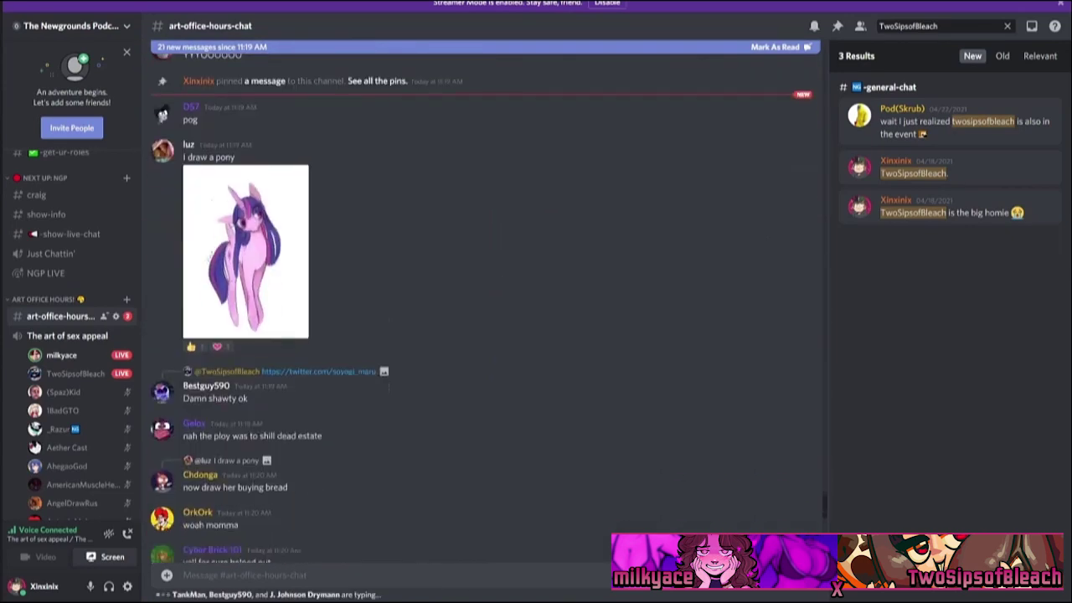
{"action": "scroll", "coordinate": [481, 411], "scroll_direction": "down", "scroll_amount": 3}
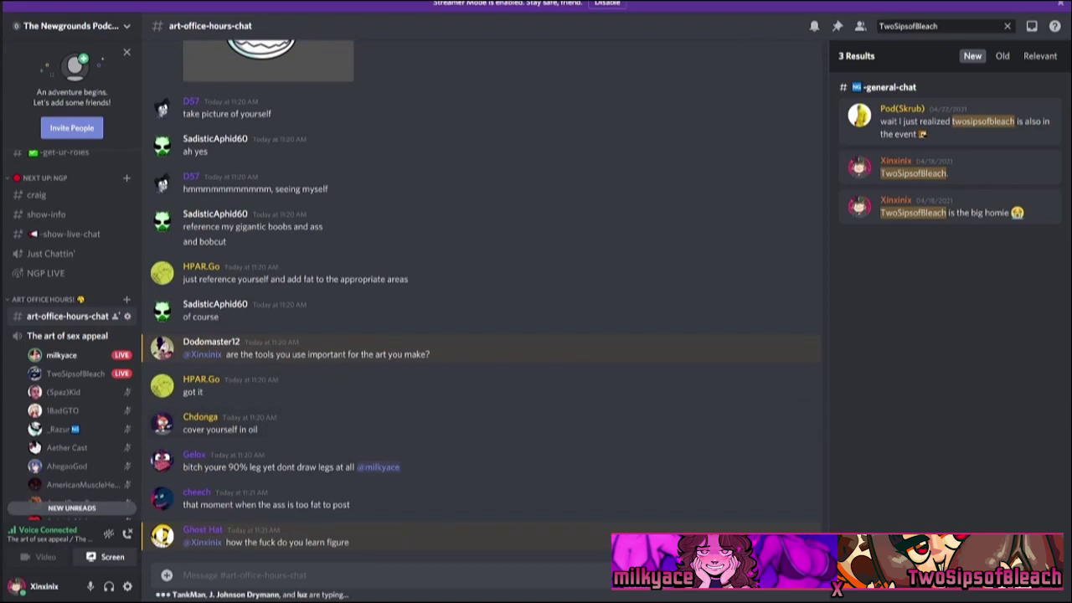
{"action": "scroll", "coordinate": [482, 293], "scroll_direction": "up", "scroll_amount": 1}
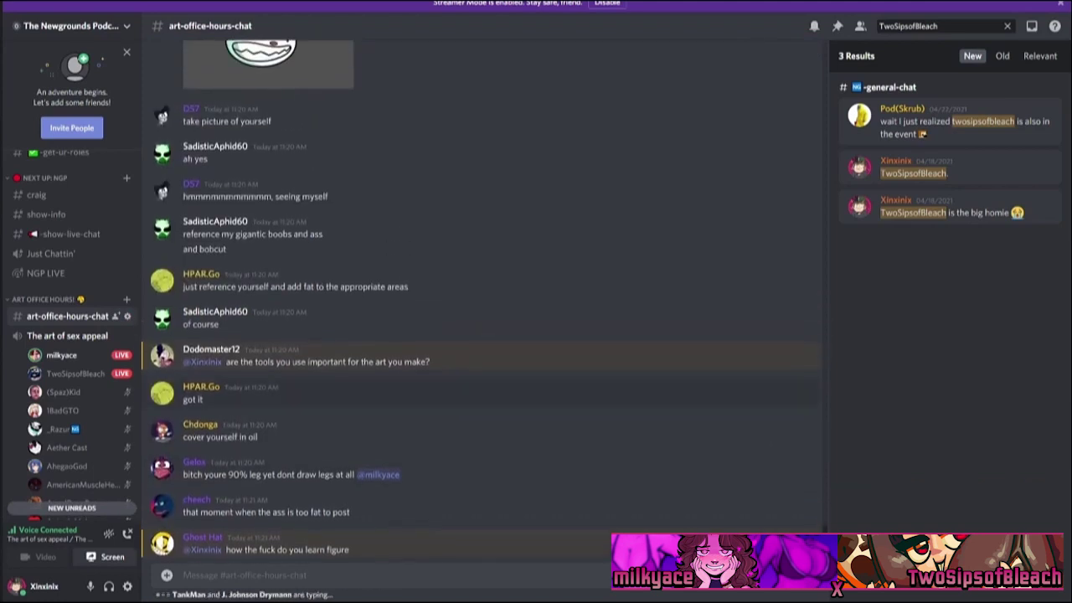
Try to watch the second live streamer's drawing stream in The art of sex appeal.
{"action": "left_click", "coordinate": [61, 355]}
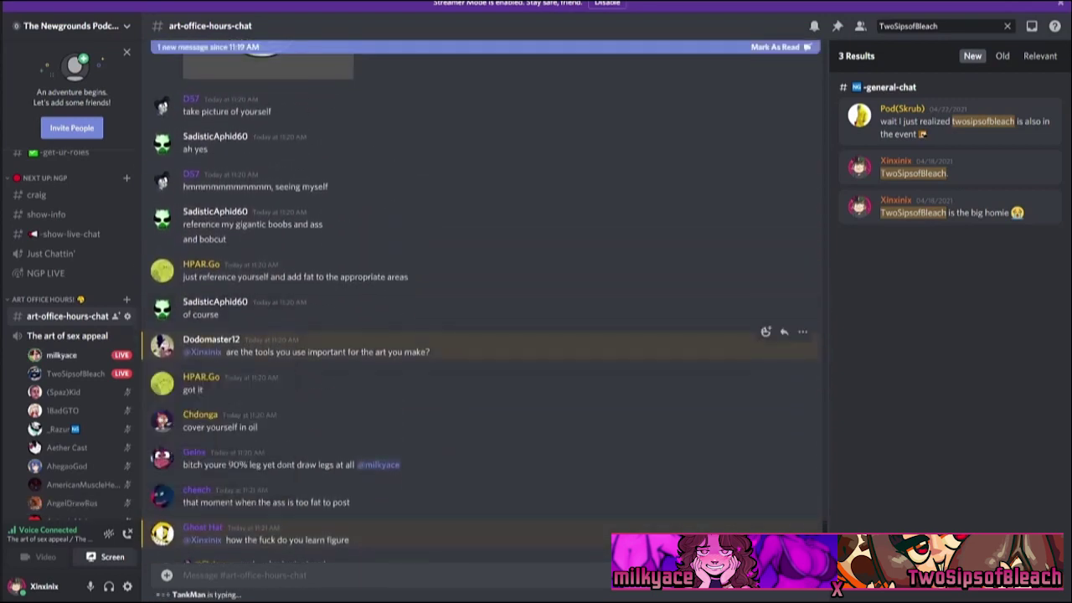
{"action": "mouse_move", "coordinate": [75, 373]}
{"action": "left_click", "coordinate": [228, 461]}
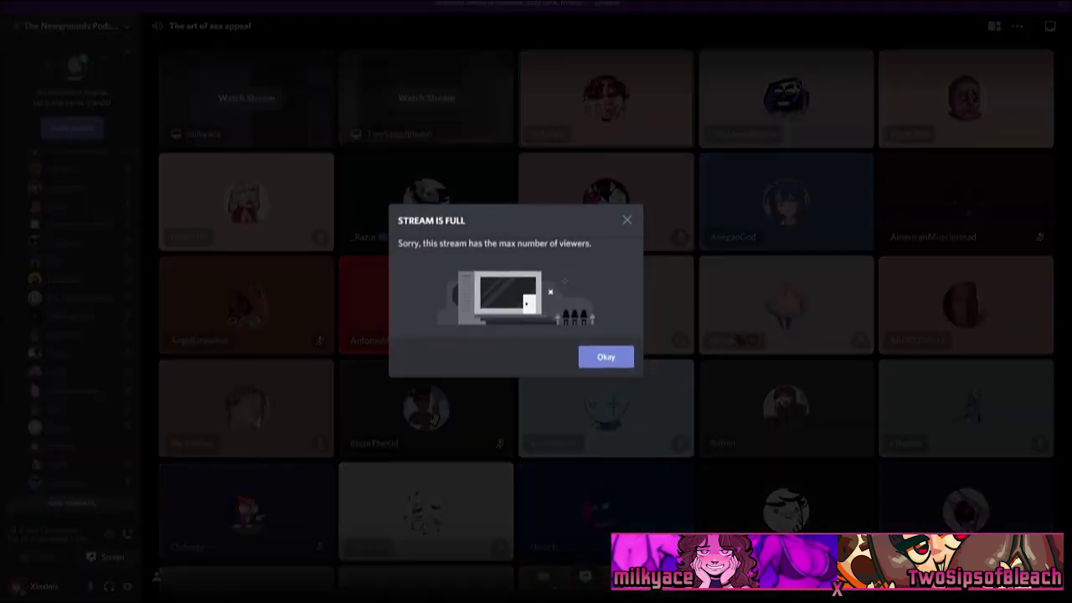
{"action": "key", "text": "Return"}
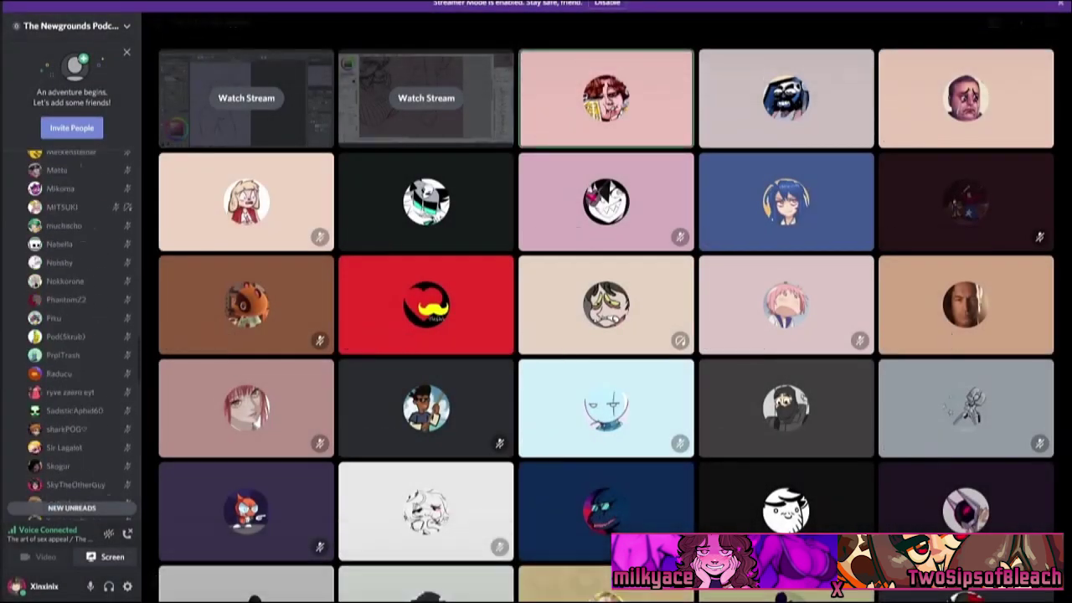
Watch the first live streamer's Clip Studio Paint stream in The art of sex appeal.
{"action": "scroll", "coordinate": [63, 320], "scroll_direction": "up", "scroll_amount": 8}
{"action": "mouse_move", "coordinate": [63, 321]}
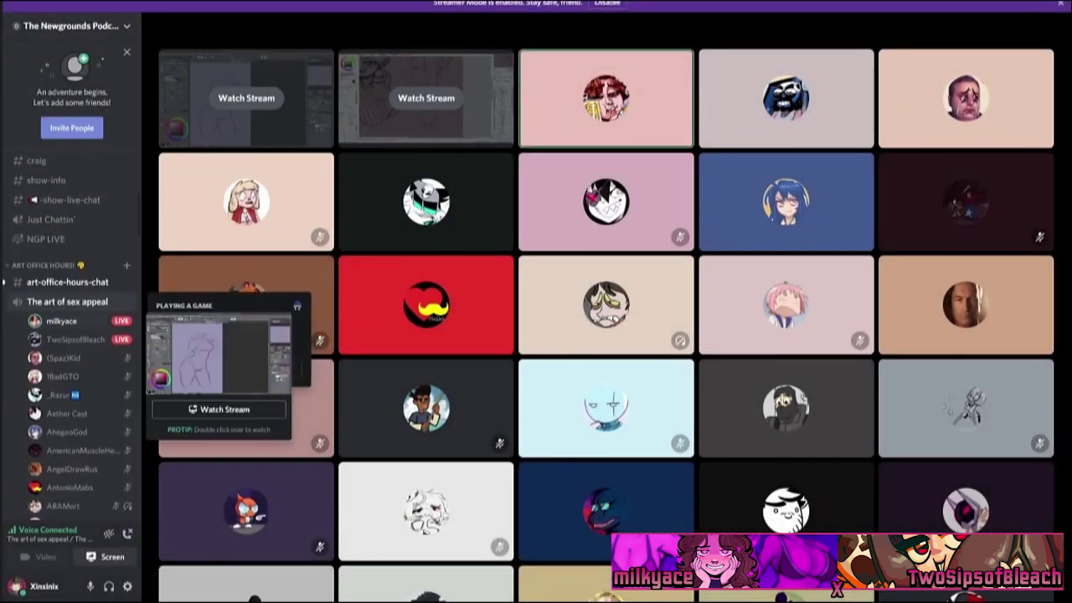
{"action": "left_click", "coordinate": [218, 409]}
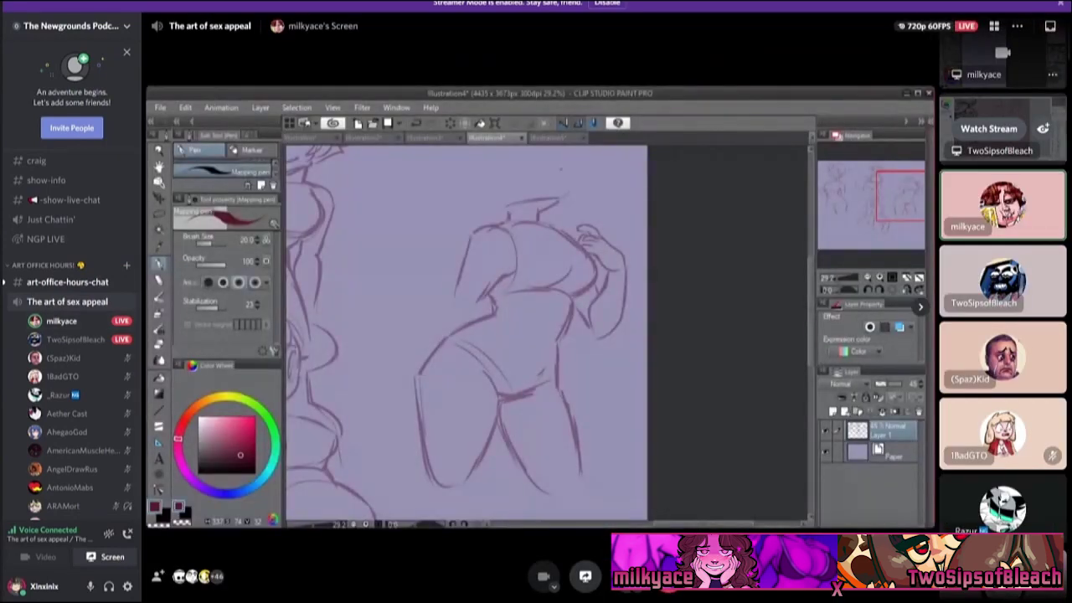
Try twice to switch from the playing stream to the second live streamer's stream.
{"action": "left_click", "coordinate": [989, 128]}
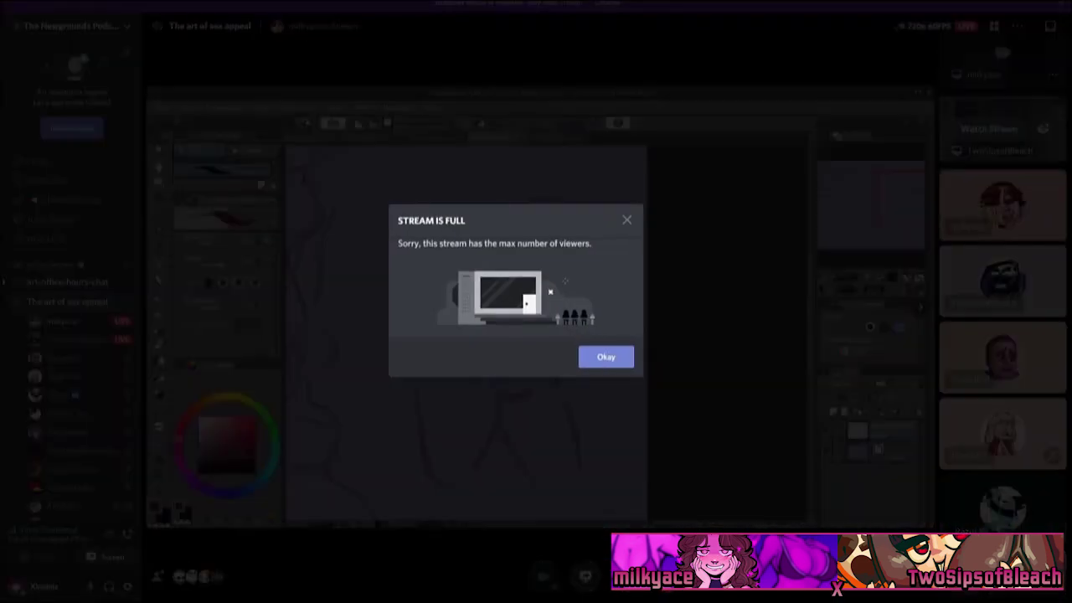
{"action": "key", "text": "Escape"}
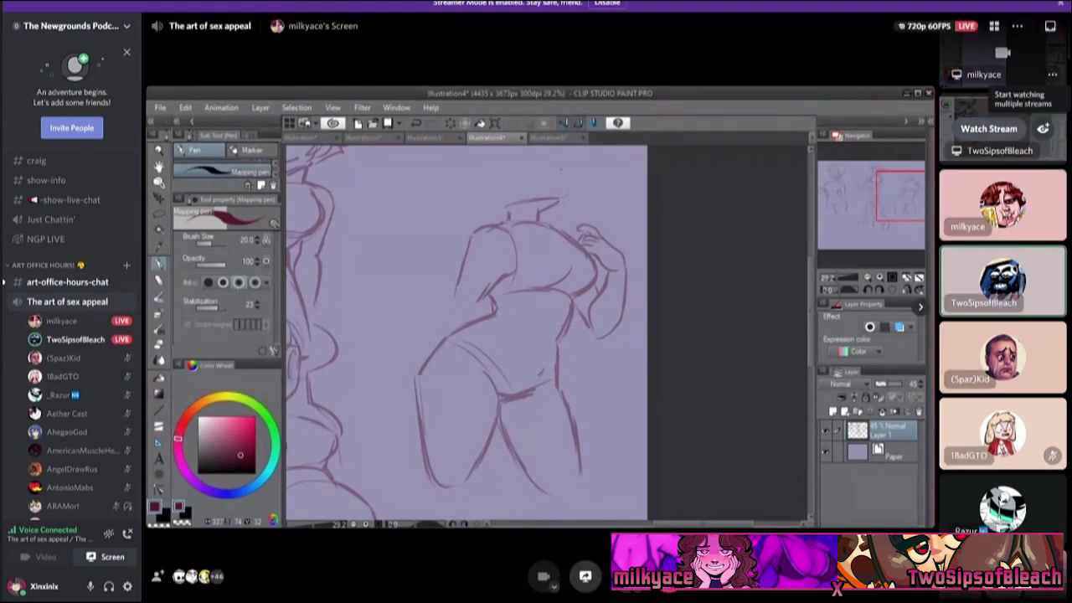
{"action": "left_click", "coordinate": [988, 129]}
{"action": "left_click", "coordinate": [606, 354]}
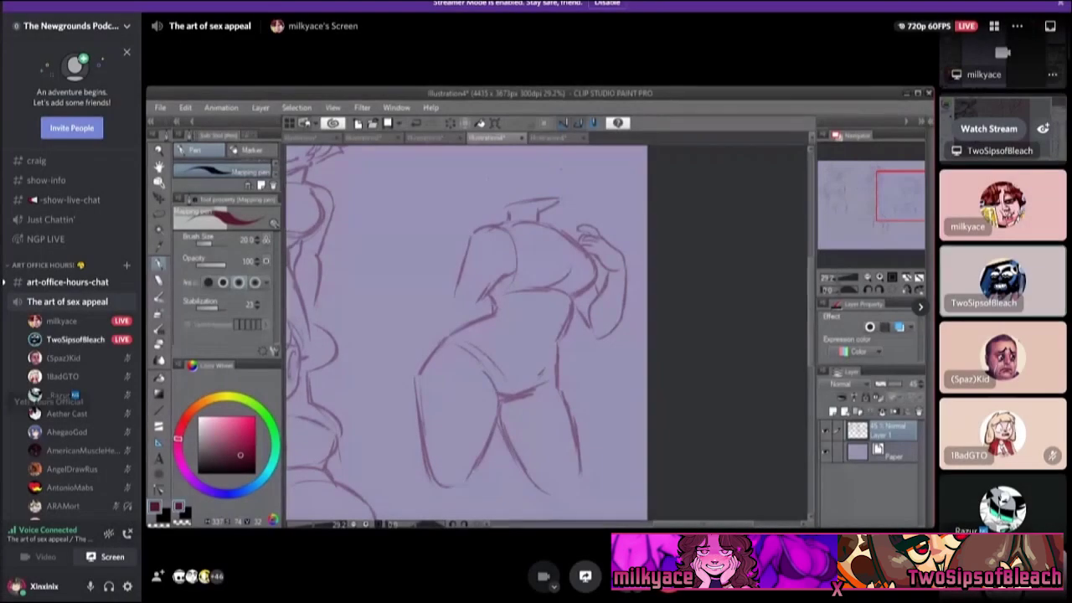
Check the voice channel's member list and read the latest questions in art-office-hours-chat.
{"action": "scroll", "coordinate": [71, 335], "scroll_direction": "down", "scroll_amount": 15}
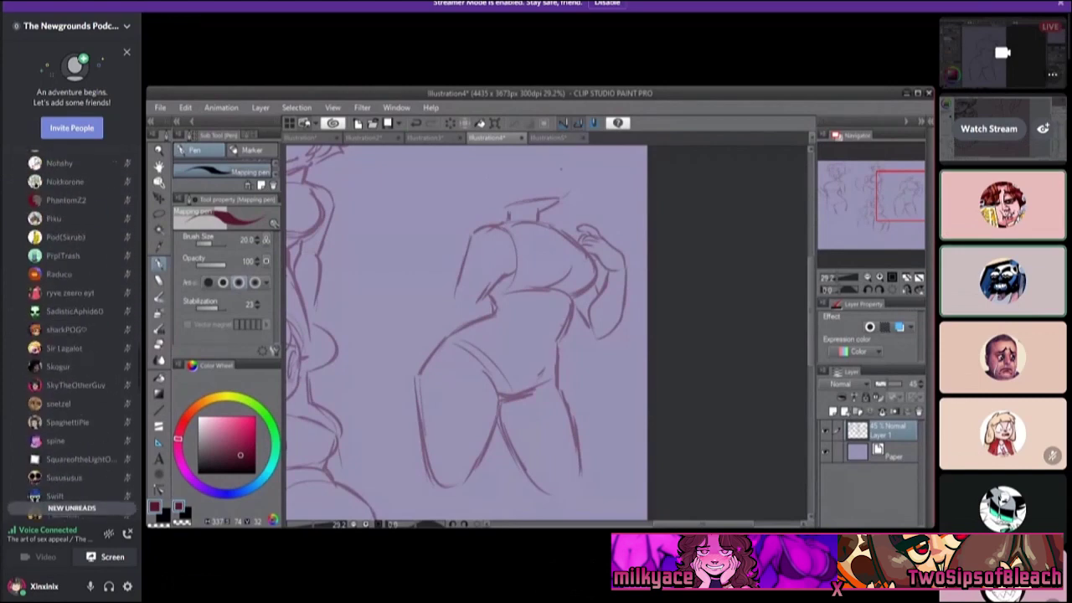
{"action": "scroll", "coordinate": [71, 335], "scroll_direction": "up", "scroll_amount": 10}
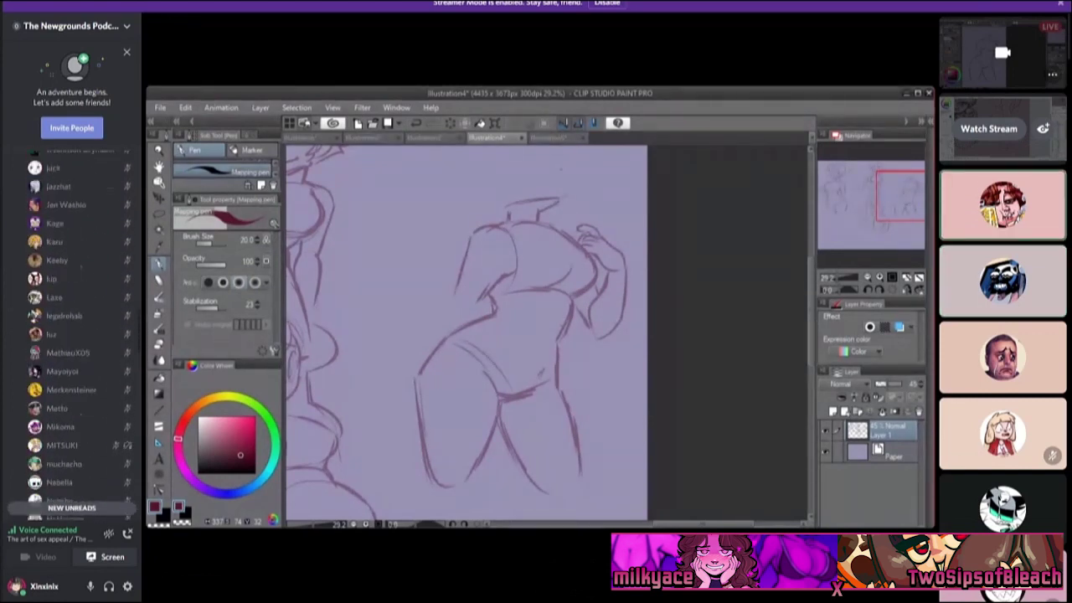
{"action": "scroll", "coordinate": [71, 334], "scroll_direction": "up", "scroll_amount": 10}
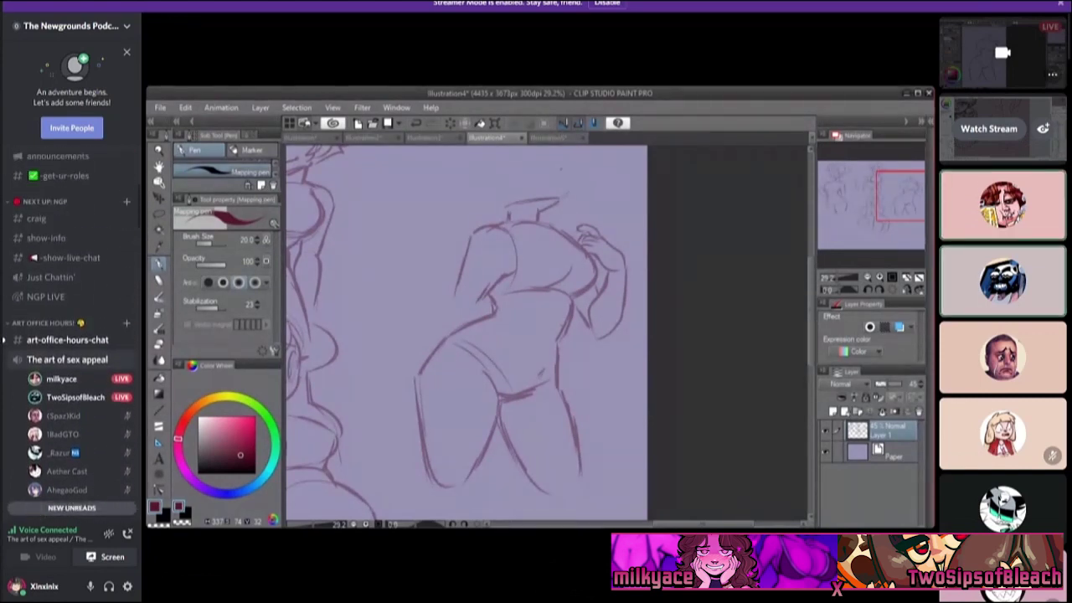
{"action": "left_click", "coordinate": [67, 339]}
{"action": "scroll", "coordinate": [486, 334], "scroll_direction": "down", "scroll_amount": 10}
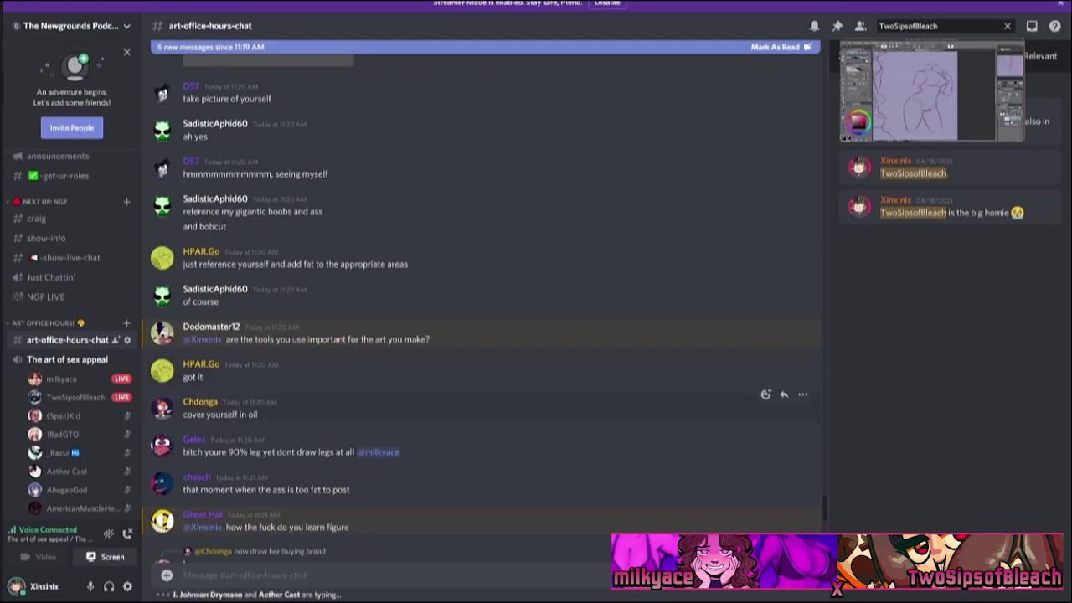
{"action": "scroll", "coordinate": [486, 301], "scroll_direction": "down", "scroll_amount": 2}
{"action": "scroll", "coordinate": [486, 301], "scroll_direction": "up", "scroll_amount": 1}
Try to add the second live streamer's stream alongside the one already playing.
{"action": "mouse_move", "coordinate": [75, 397]}
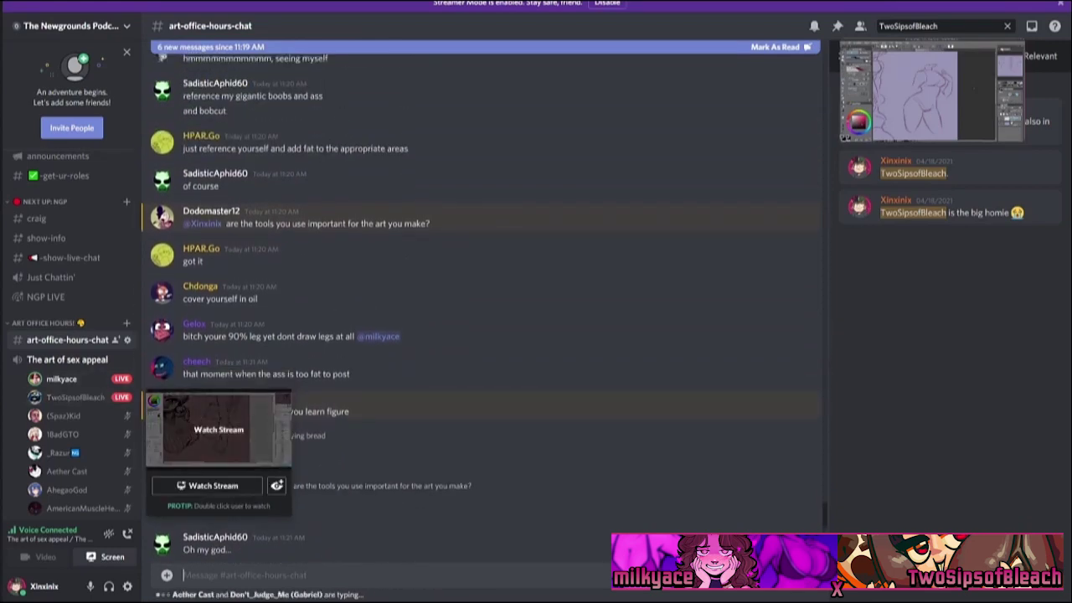
{"action": "left_click", "coordinate": [276, 485]}
{"action": "key", "text": "Escape"}
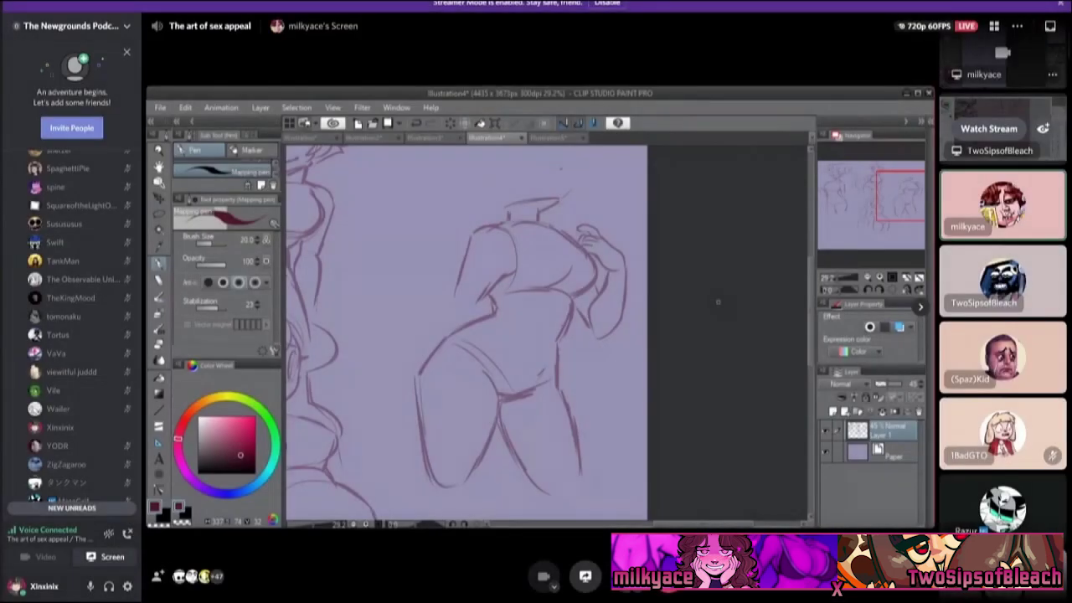
Examine the list of spectators watching the playing stream and the members connected to the voice channel.
{"action": "mouse_move", "coordinate": [193, 576]}
{"action": "scroll", "coordinate": [214, 477], "scroll_direction": "down", "scroll_amount": 5}
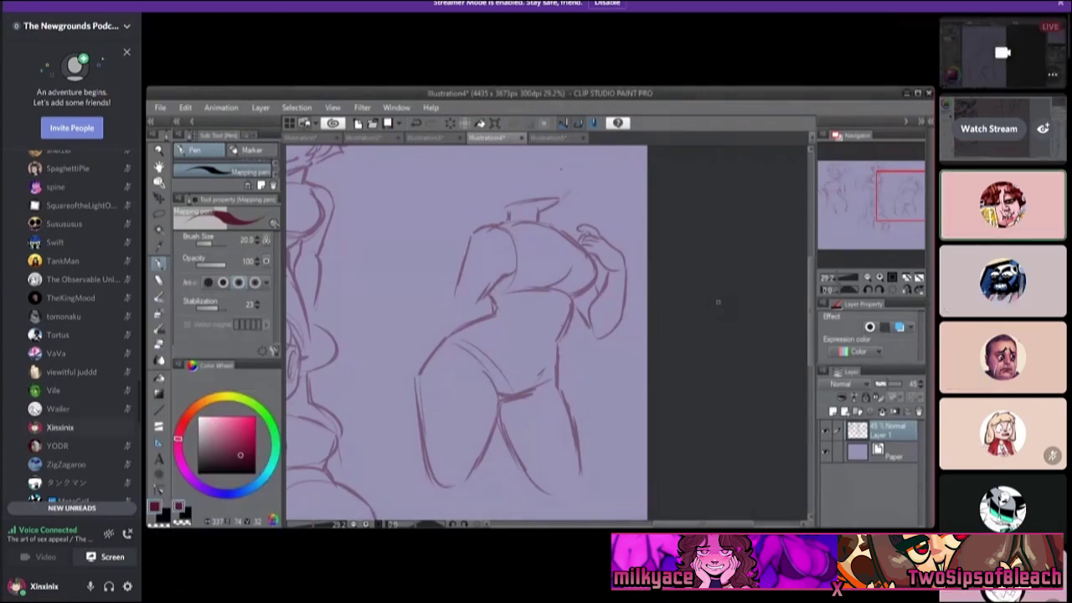
{"action": "scroll", "coordinate": [75, 326], "scroll_direction": "up", "scroll_amount": 3}
{"action": "scroll", "coordinate": [75, 327], "scroll_direction": "up", "scroll_amount": 6}
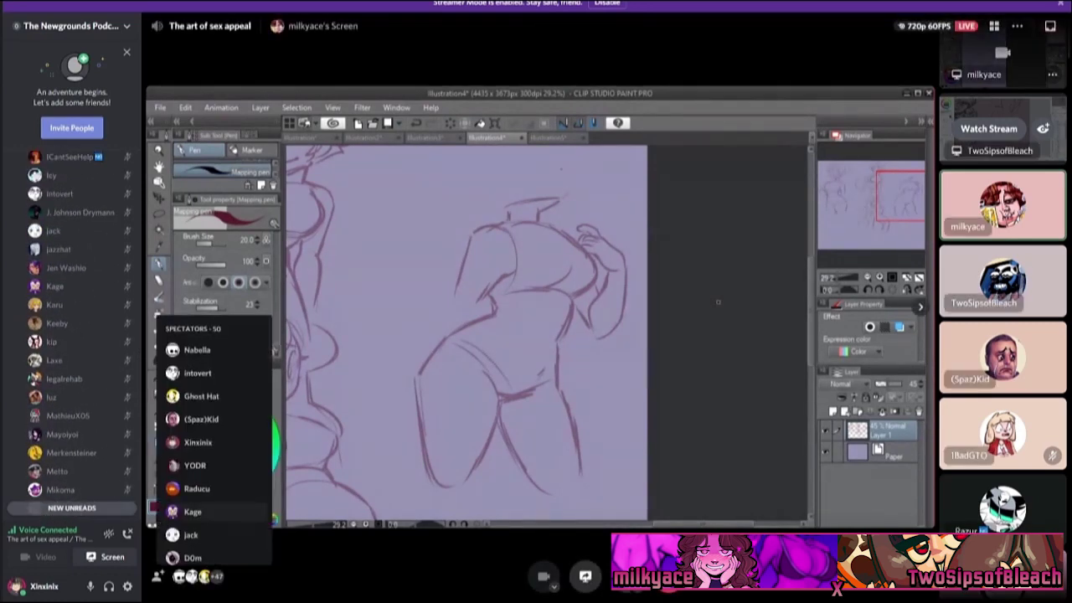
{"action": "scroll", "coordinate": [214, 443], "scroll_direction": "down", "scroll_amount": 10}
{"action": "scroll", "coordinate": [213, 444], "scroll_direction": "down", "scroll_amount": 2}
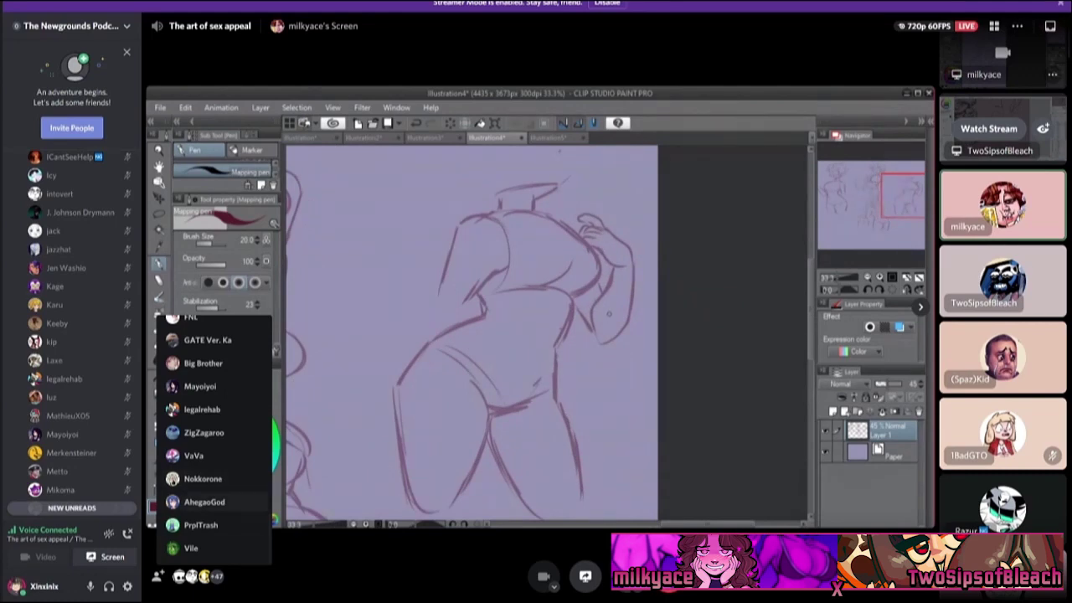
{"action": "scroll", "coordinate": [214, 501], "scroll_direction": "up", "scroll_amount": 6}
{"action": "scroll", "coordinate": [214, 512], "scroll_direction": "down", "scroll_amount": 1}
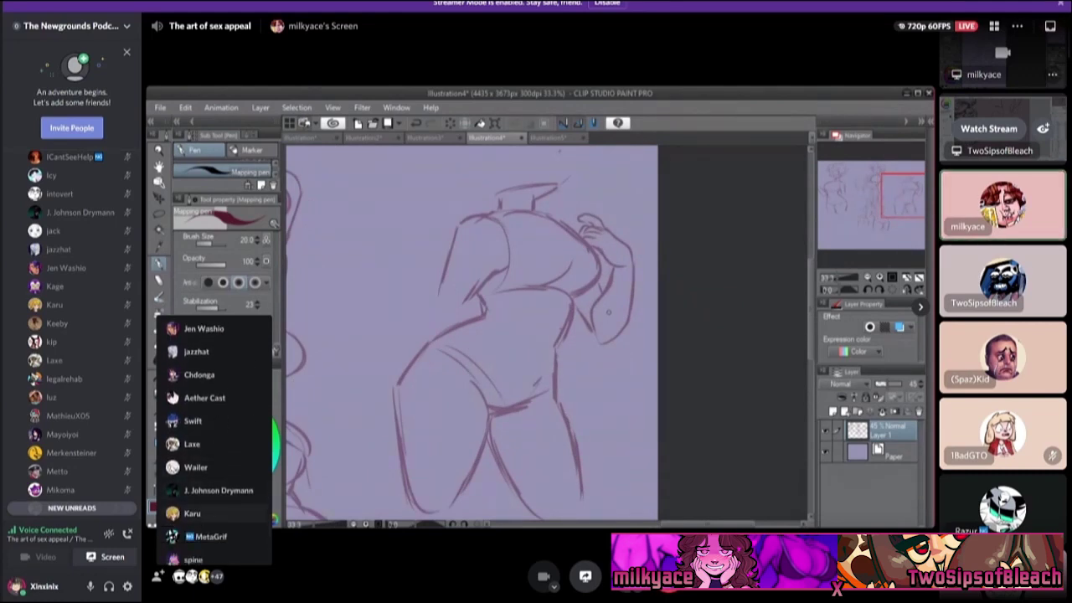
{"action": "scroll", "coordinate": [214, 510], "scroll_direction": "up", "scroll_amount": 3}
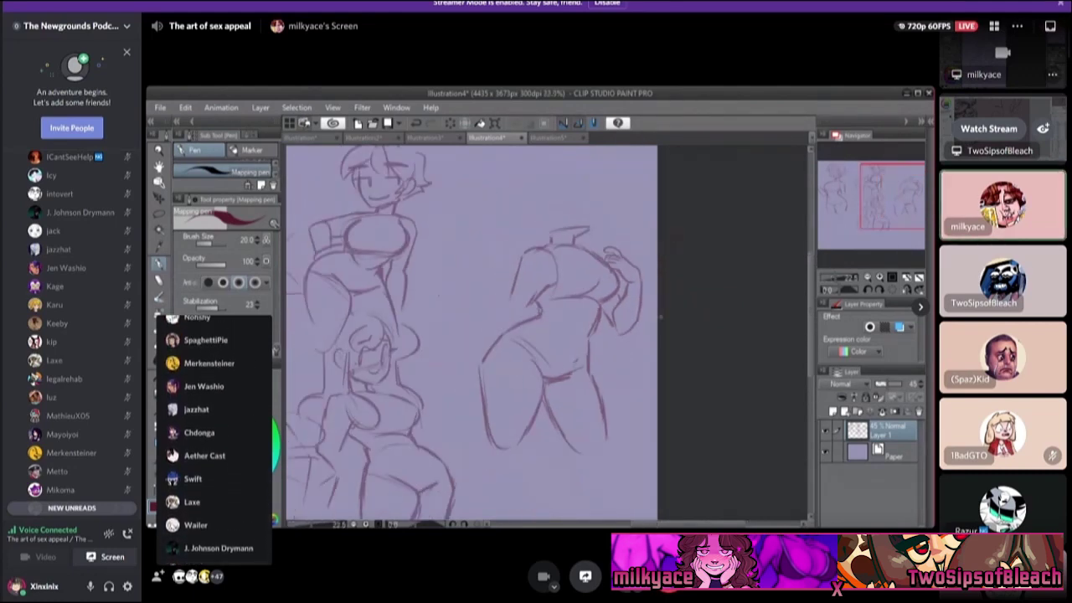
{"action": "scroll", "coordinate": [214, 502], "scroll_direction": "up", "scroll_amount": 6}
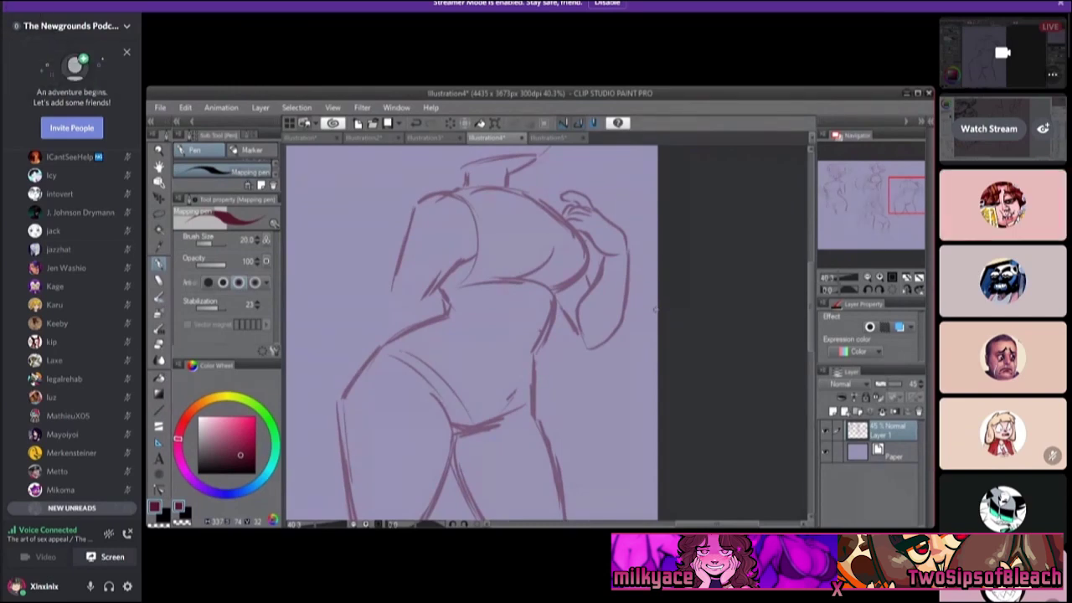
Open the three-member group conversation with the private voice channel's two namesakes in the direct messages.
{"action": "left_click", "coordinate": [4, 9]}
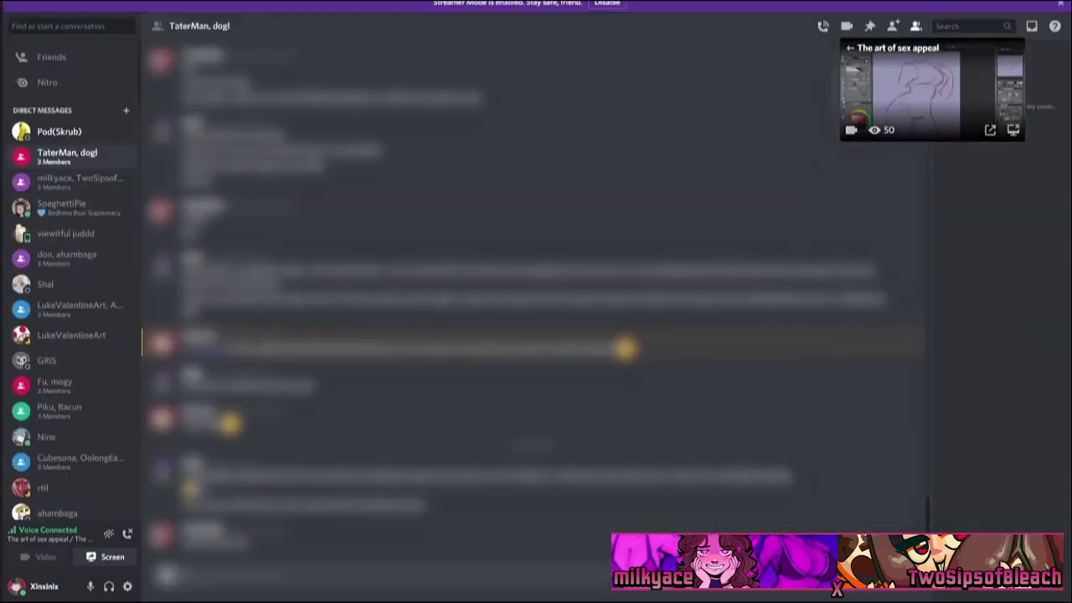
{"action": "scroll", "coordinate": [66, 260], "scroll_direction": "down", "scroll_amount": 3}
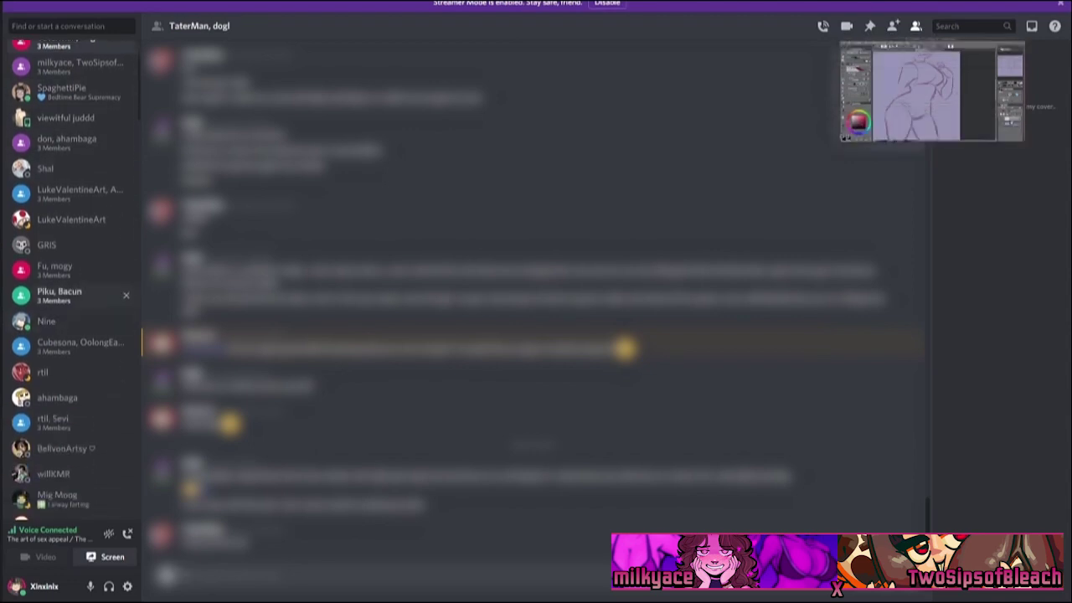
{"action": "scroll", "coordinate": [67, 318], "scroll_direction": "up", "scroll_amount": 3}
{"action": "left_click", "coordinate": [59, 353]}
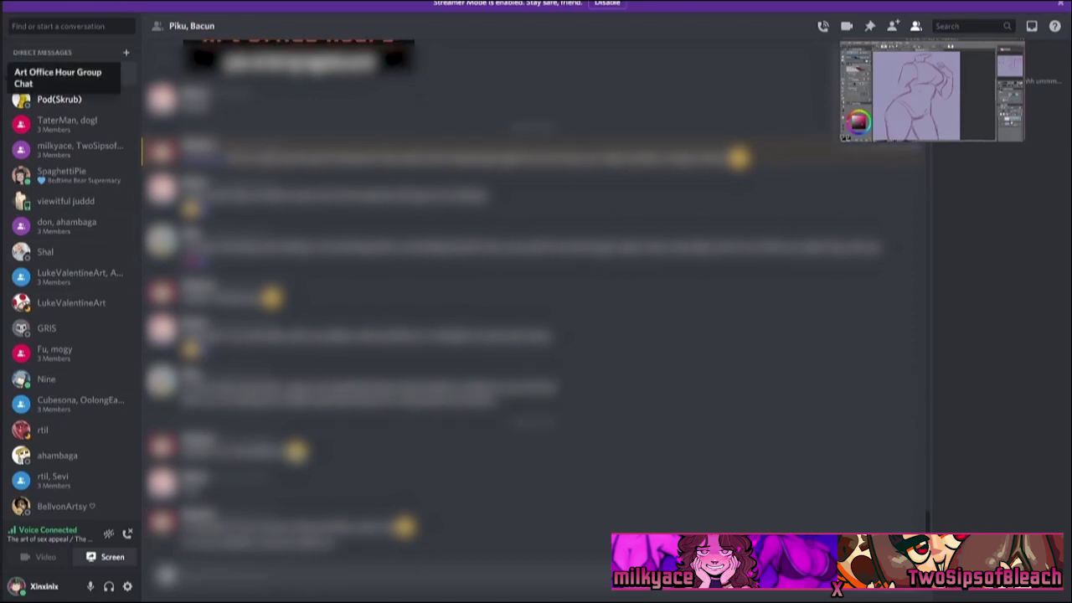
Return to The Newgrounds Podcast server and check the channel list around the active and private voice channels.
{"action": "left_click", "coordinate": [20, 165]}
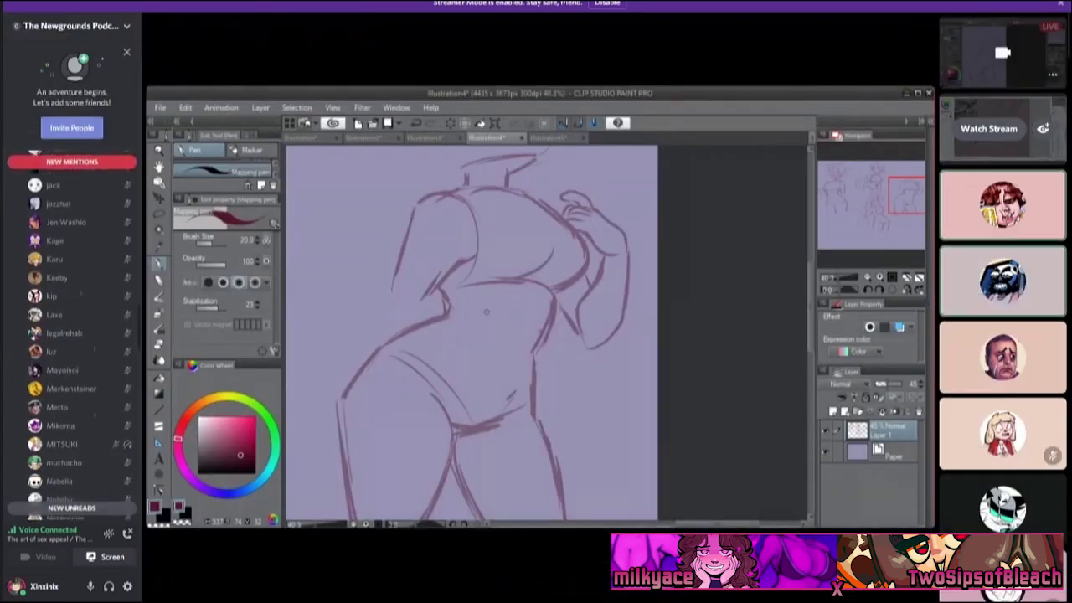
{"action": "scroll", "coordinate": [75, 334], "scroll_direction": "down", "scroll_amount": 6}
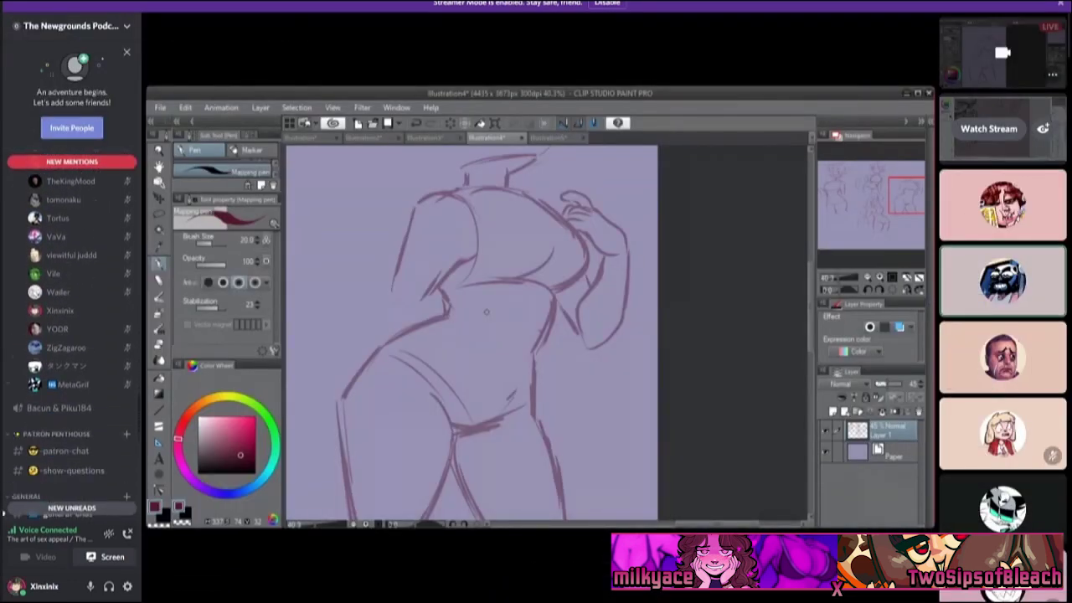
{"action": "scroll", "coordinate": [75, 335], "scroll_direction": "up", "scroll_amount": 5}
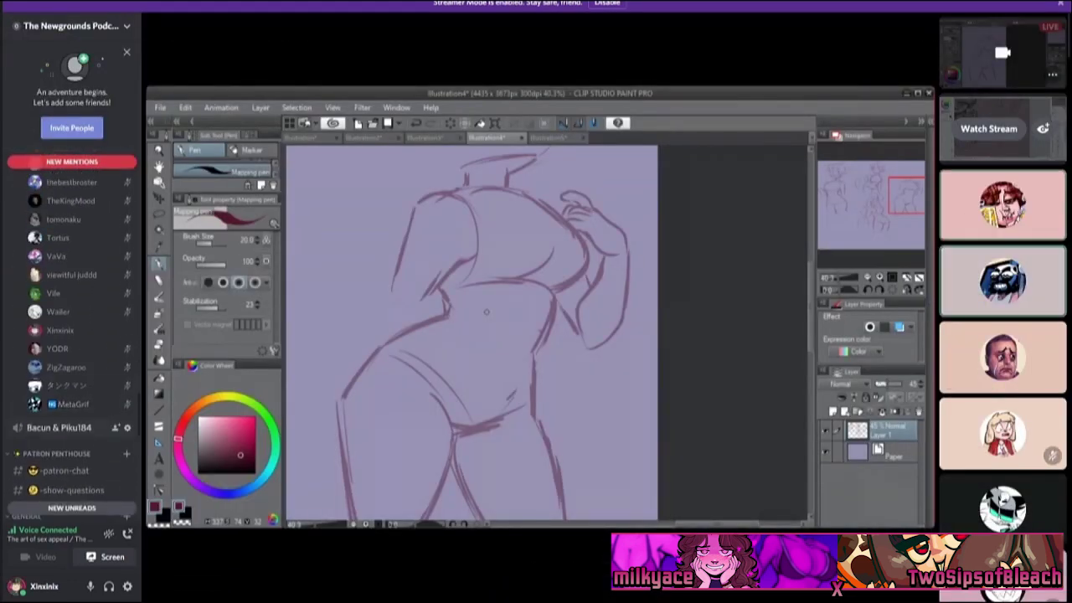
{"action": "scroll", "coordinate": [76, 335], "scroll_direction": "up", "scroll_amount": 6}
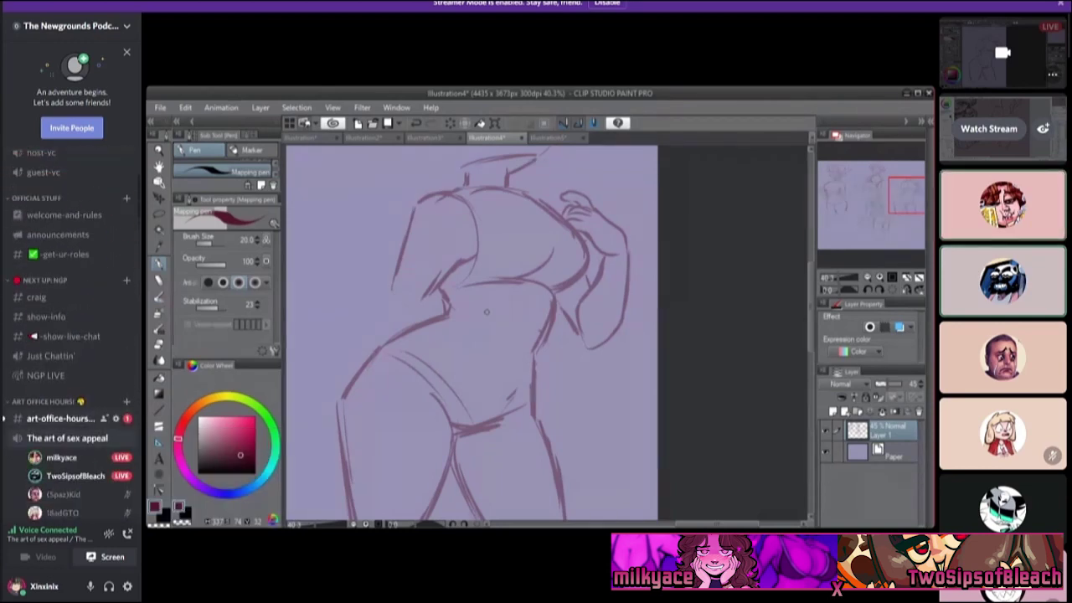
Open art-office-hours-chat and read through the new messages for questions addressed to the host.
{"action": "left_click", "coordinate": [67, 418]}
{"action": "scroll", "coordinate": [486, 485], "scroll_direction": "down", "scroll_amount": 4}
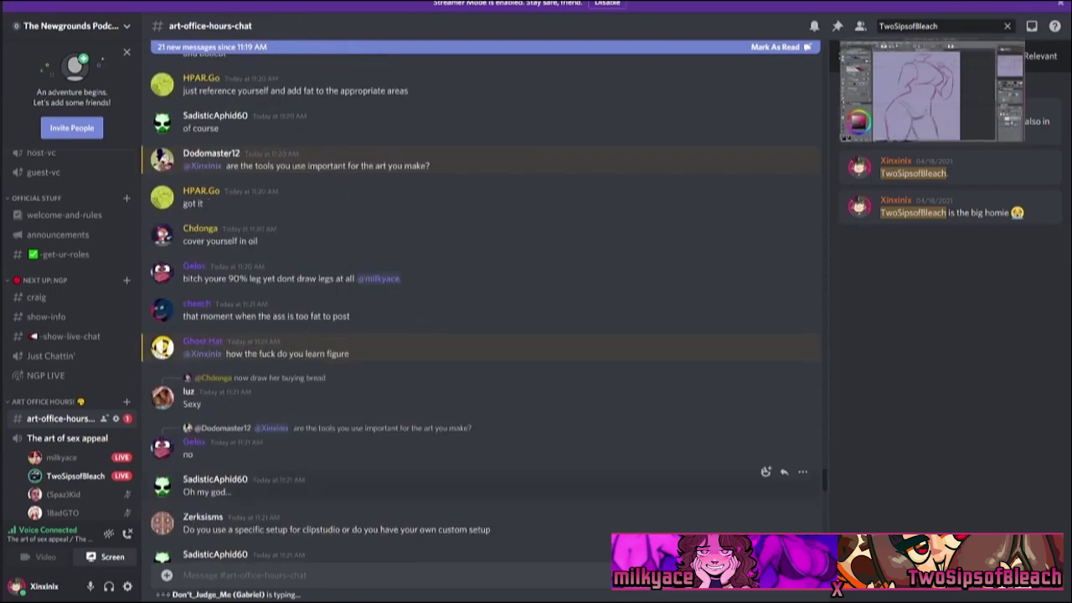
{"action": "scroll", "coordinate": [485, 335], "scroll_direction": "down", "scroll_amount": 15}
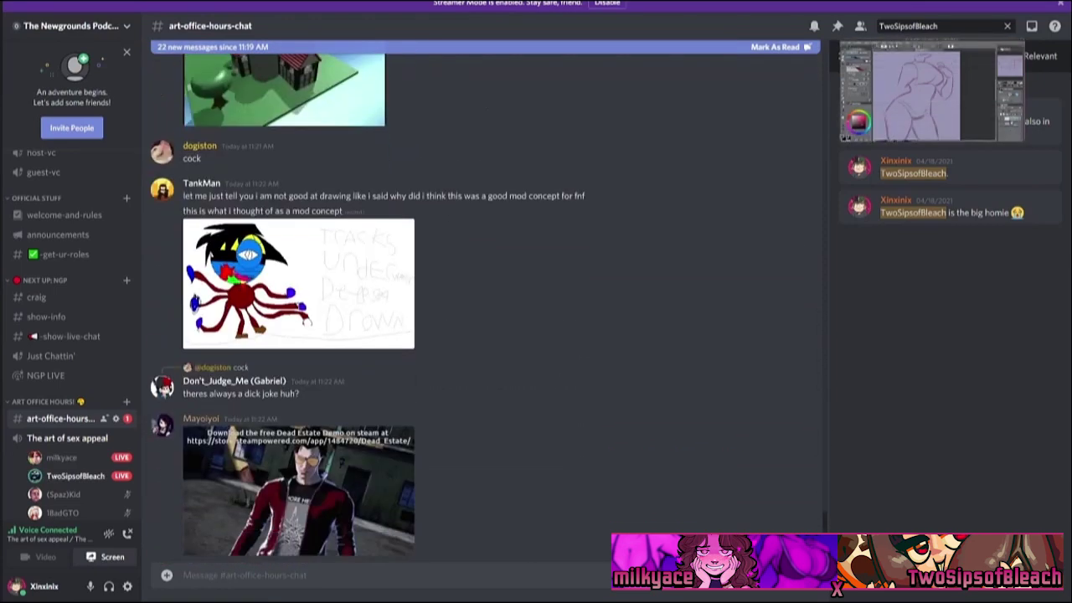
{"action": "scroll", "coordinate": [486, 335], "scroll_direction": "up", "scroll_amount": 1}
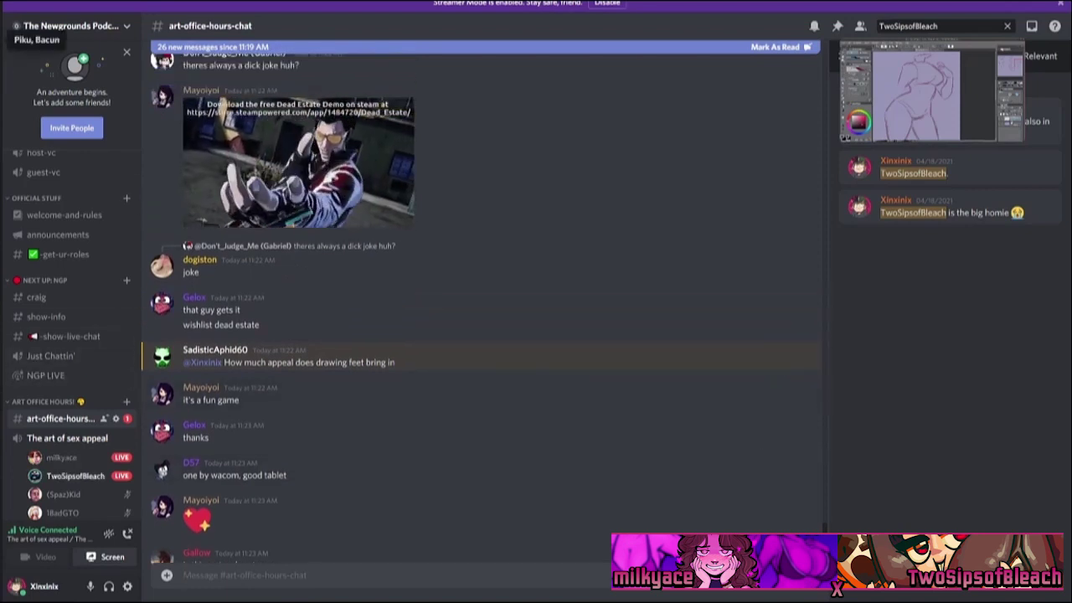
Read the replies in the three-member group conversation with the private voice channel's namesakes, and return to art-office-hours-chat.
{"action": "left_click", "coordinate": [4, 39]}
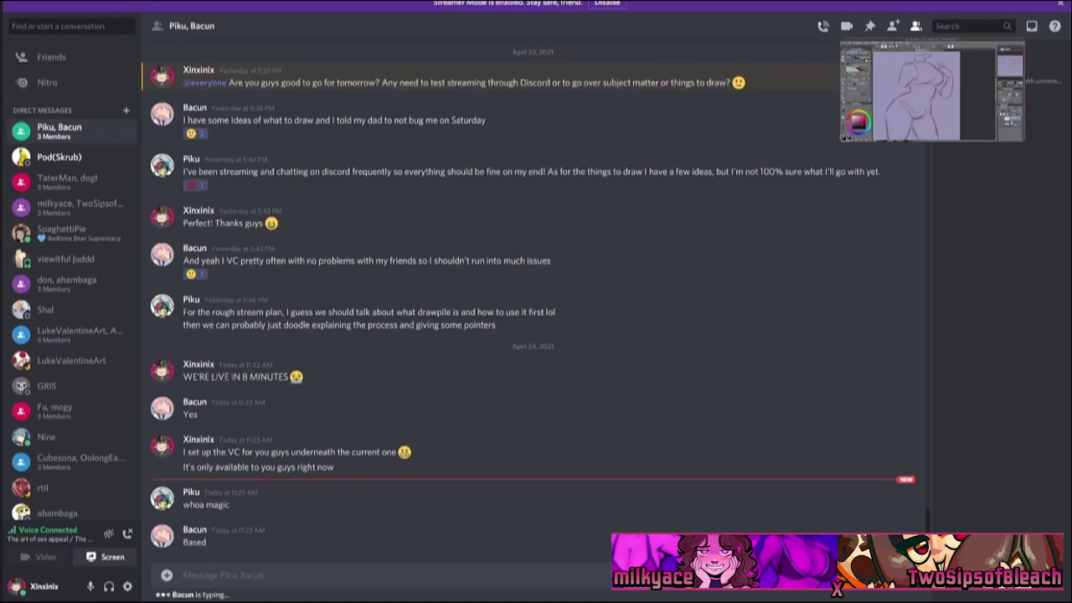
{"action": "left_click", "coordinate": [2, 132]}
{"action": "scroll", "coordinate": [71, 334], "scroll_direction": "down", "scroll_amount": 10}
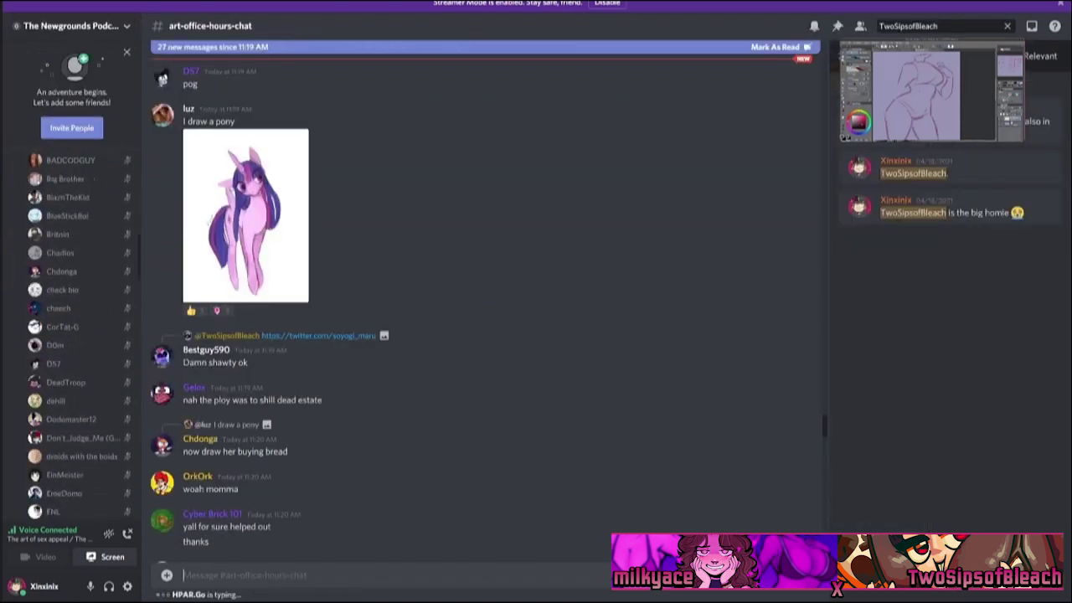
{"action": "scroll", "coordinate": [72, 335], "scroll_direction": "up", "scroll_amount": 10}
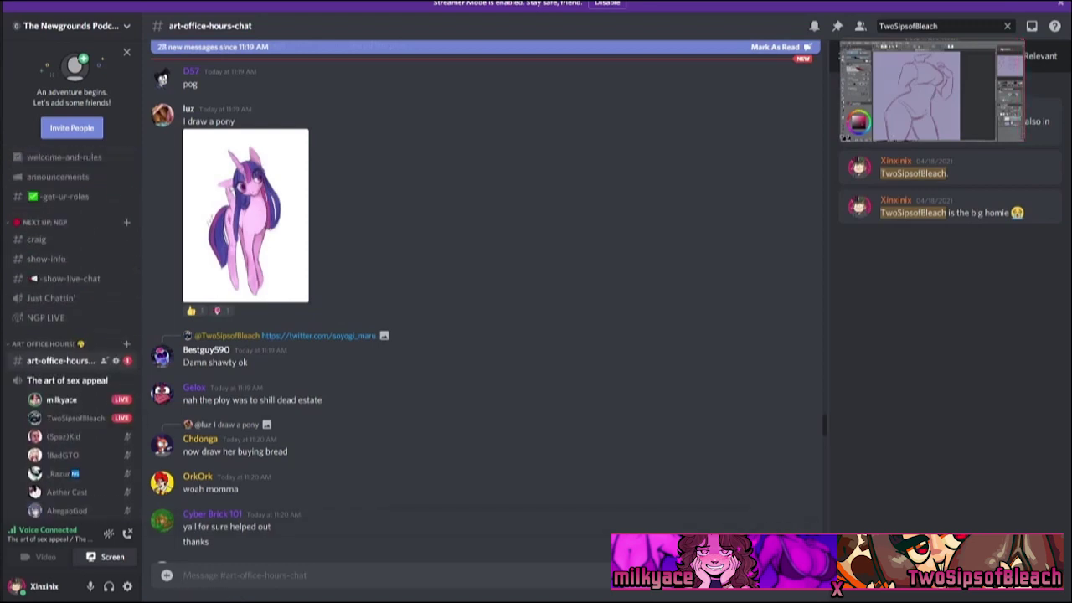
{"action": "type", "text": "@awesome"}
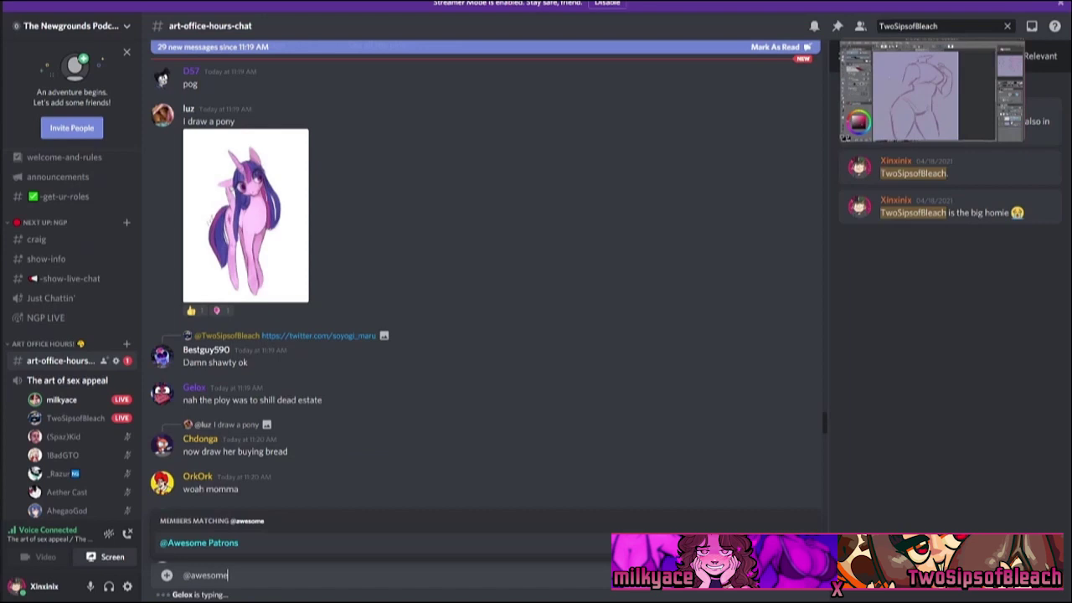
{"action": "key", "text": "Tab"}
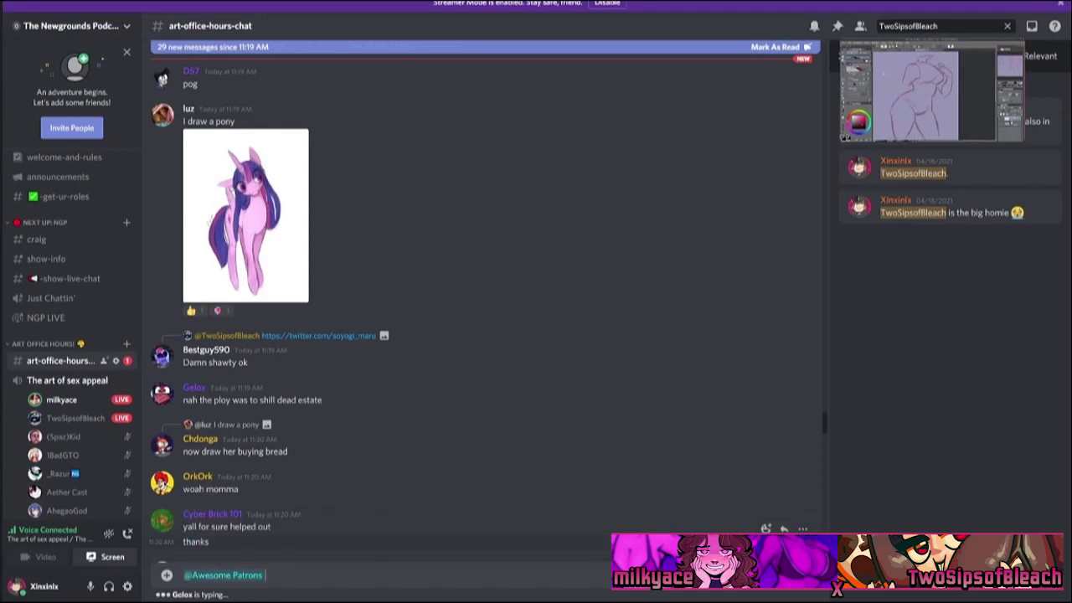
{"action": "key", "text": "BackSpace"}
{"action": "key", "text": "BackSpace"}
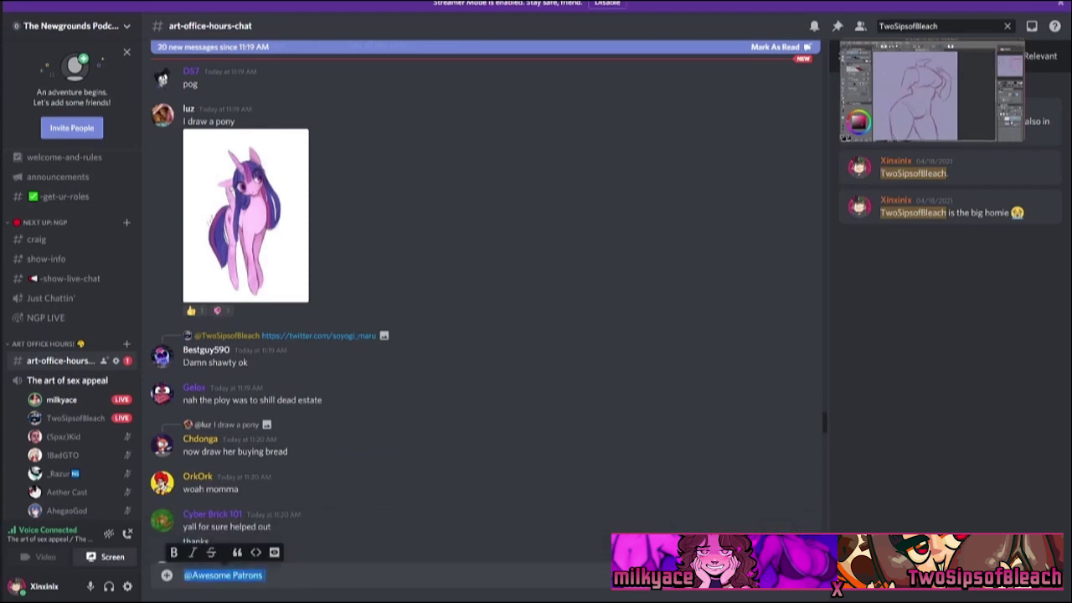
{"action": "scroll", "coordinate": [71, 335], "scroll_direction": "down", "scroll_amount": 10}
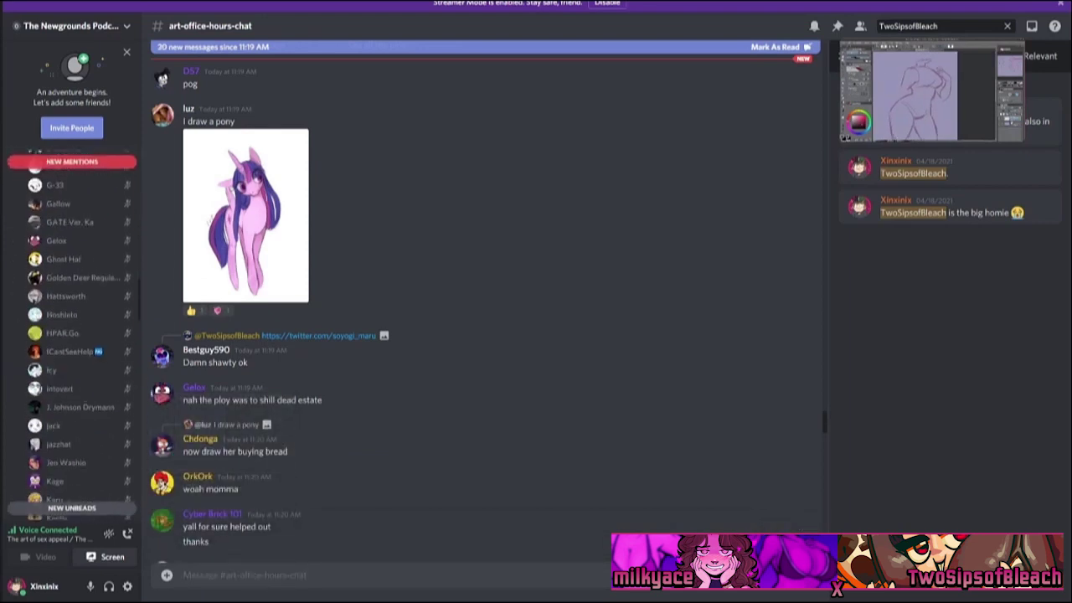
{"action": "scroll", "coordinate": [71, 334], "scroll_direction": "down", "scroll_amount": 5}
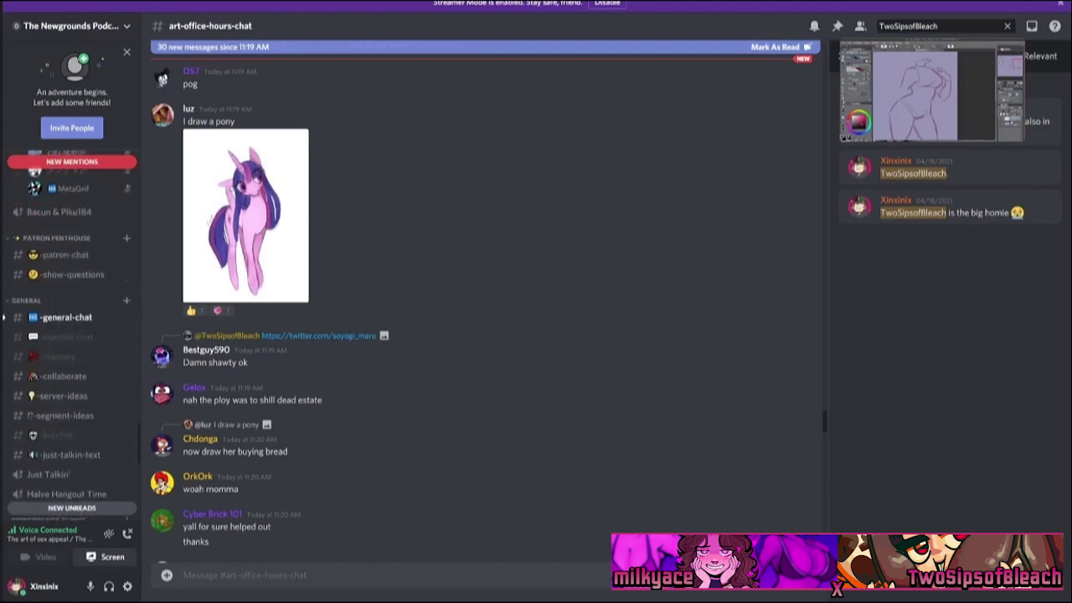
{"action": "left_click", "coordinate": [66, 275]}
{"action": "type", "text": "@"}
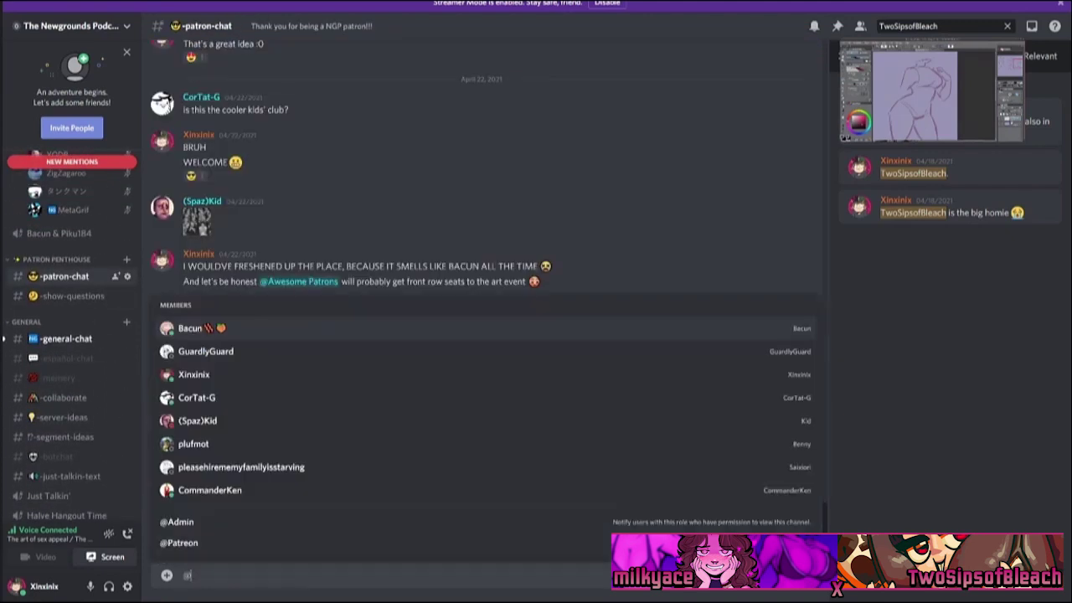
{"action": "type", "text": "awesome"}
{"action": "key", "text": "Tab"}
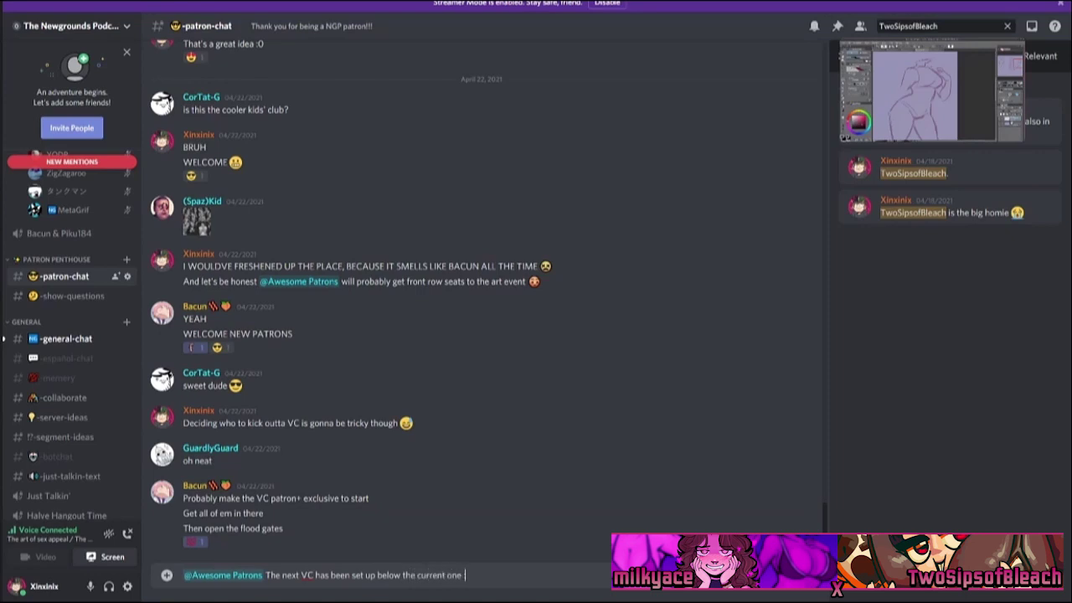
{"action": "type", "text": "light"}
{"action": "key", "text": "Return"}
{"action": "key", "text": "Return"}
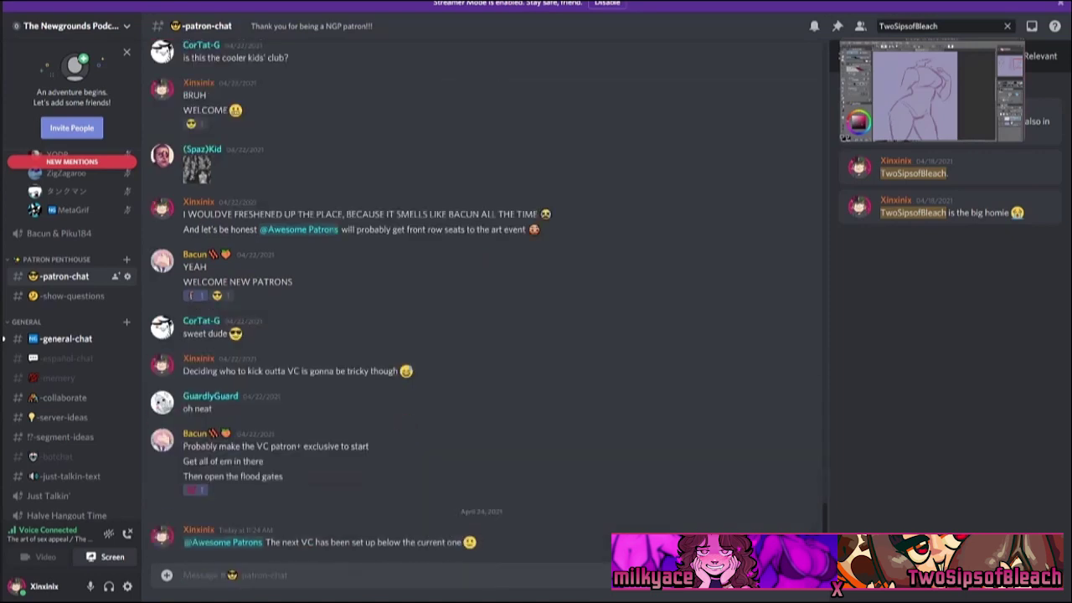
Go back to art-office-hours-chat and read the unread questions, including those about learning figure drawing and the appeal of drawing feet.
{"action": "scroll", "coordinate": [71, 335], "scroll_direction": "up", "scroll_amount": 10}
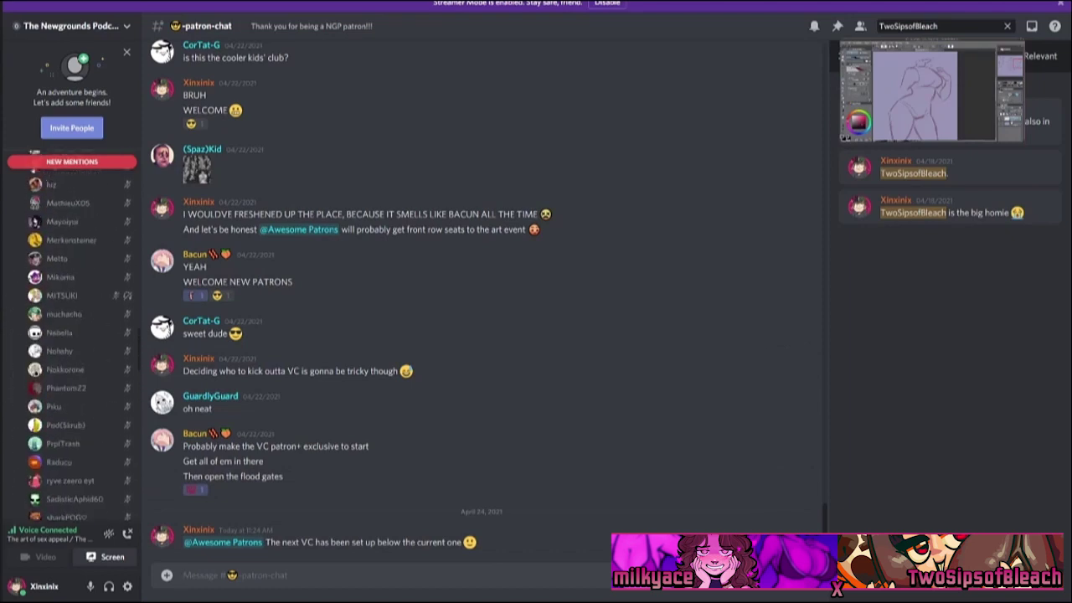
{"action": "scroll", "coordinate": [71, 335], "scroll_direction": "up", "scroll_amount": 10}
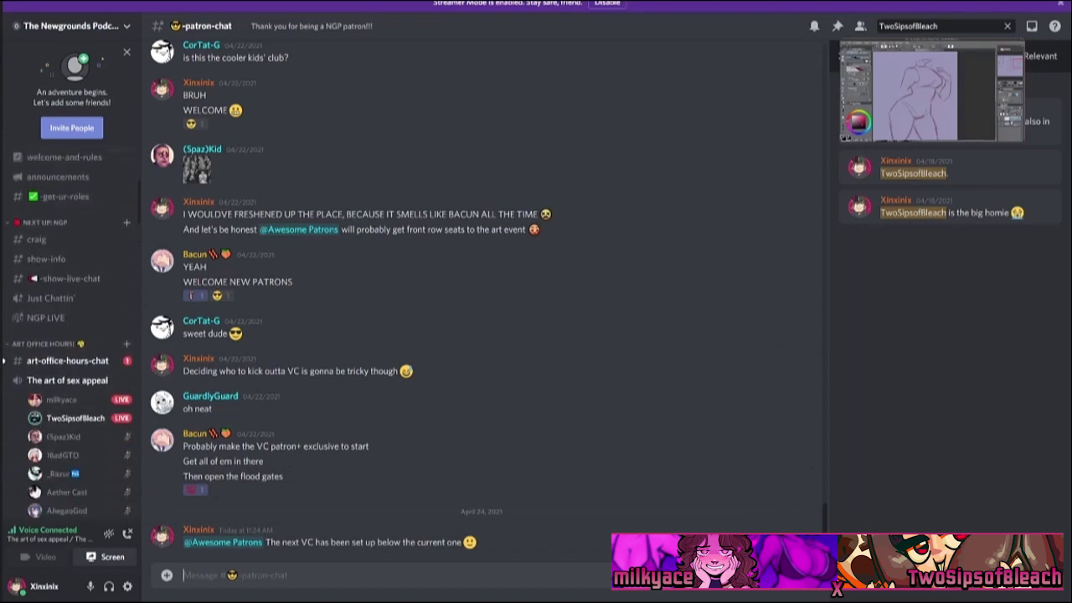
{"action": "left_click", "coordinate": [60, 360]}
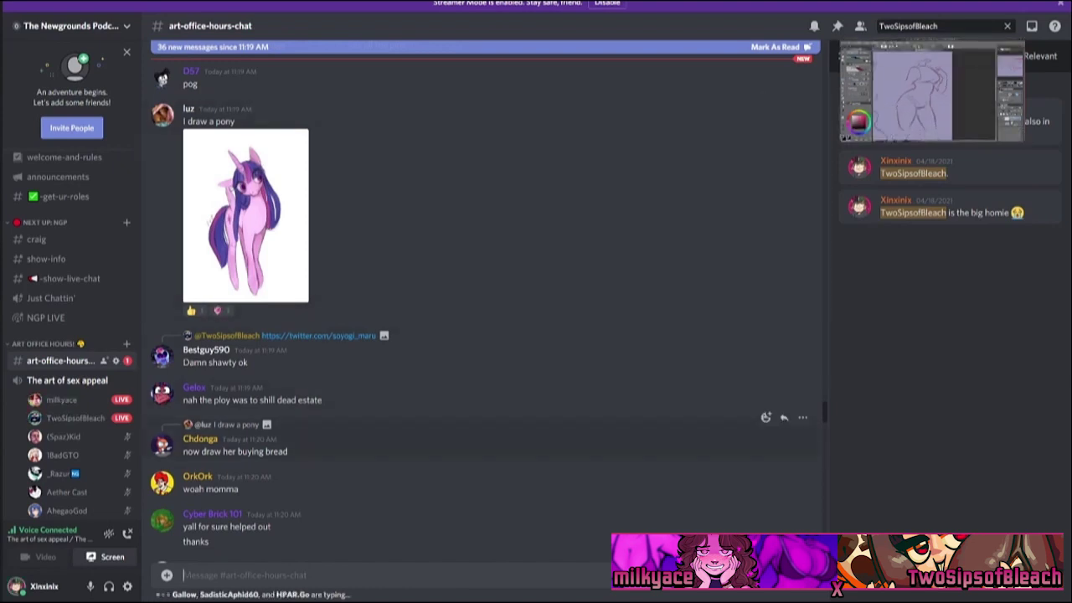
{"action": "scroll", "coordinate": [485, 301], "scroll_direction": "down", "scroll_amount": 15}
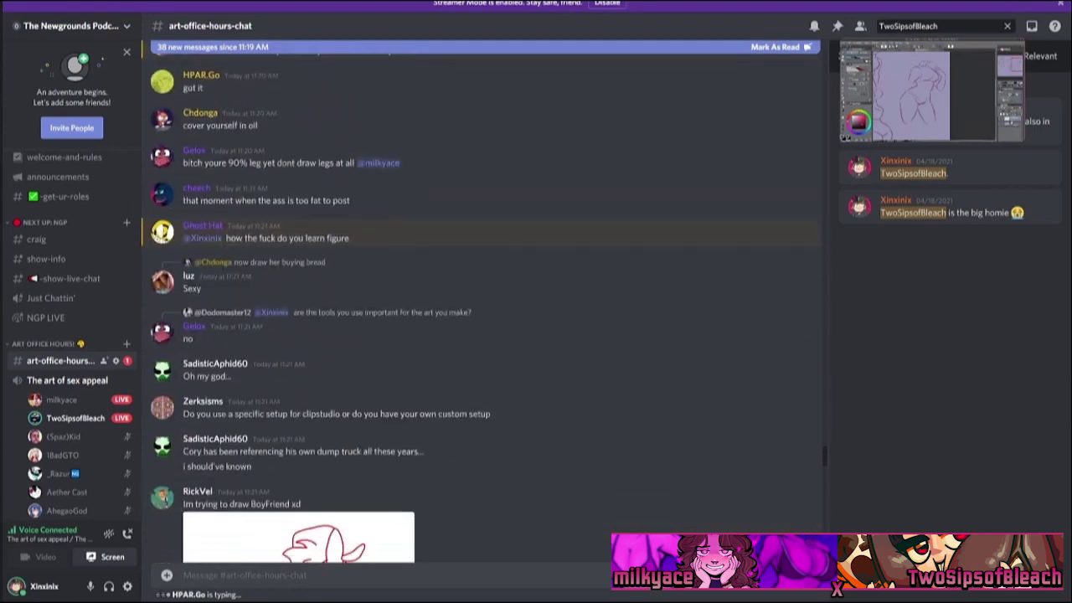
{"action": "scroll", "coordinate": [485, 301], "scroll_direction": "up", "scroll_amount": 1}
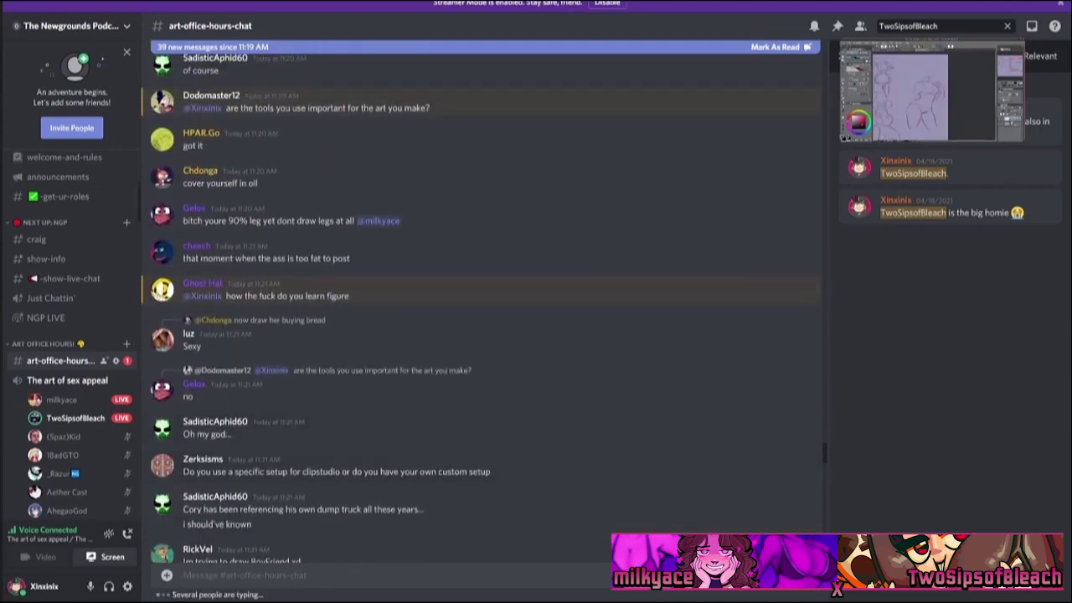
{"action": "scroll", "coordinate": [67, 339], "scroll_direction": "down", "scroll_amount": 3}
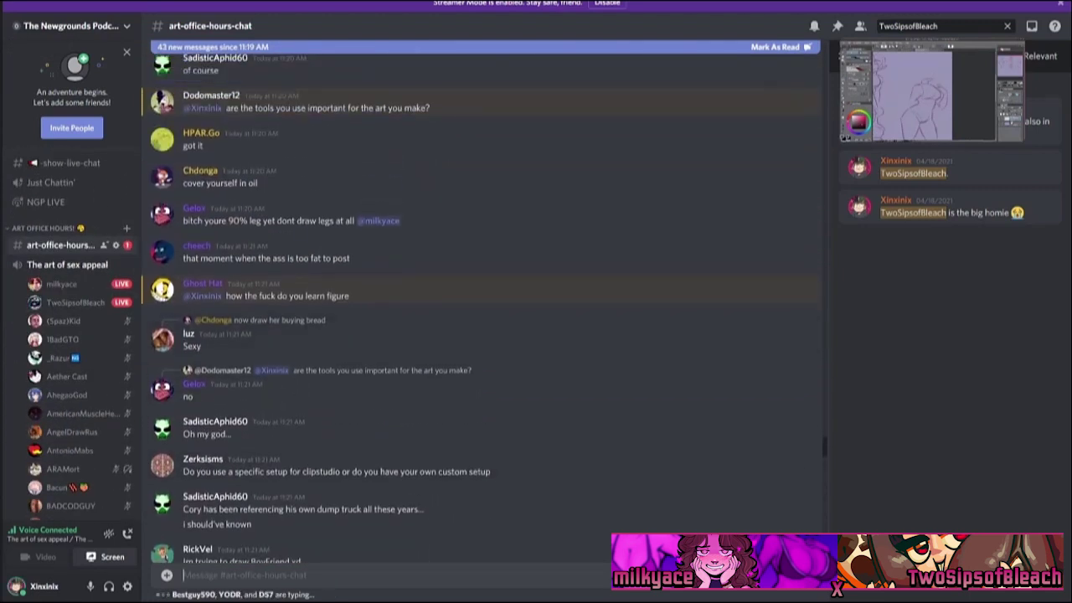
{"action": "scroll", "coordinate": [481, 301], "scroll_direction": "down", "scroll_amount": 10}
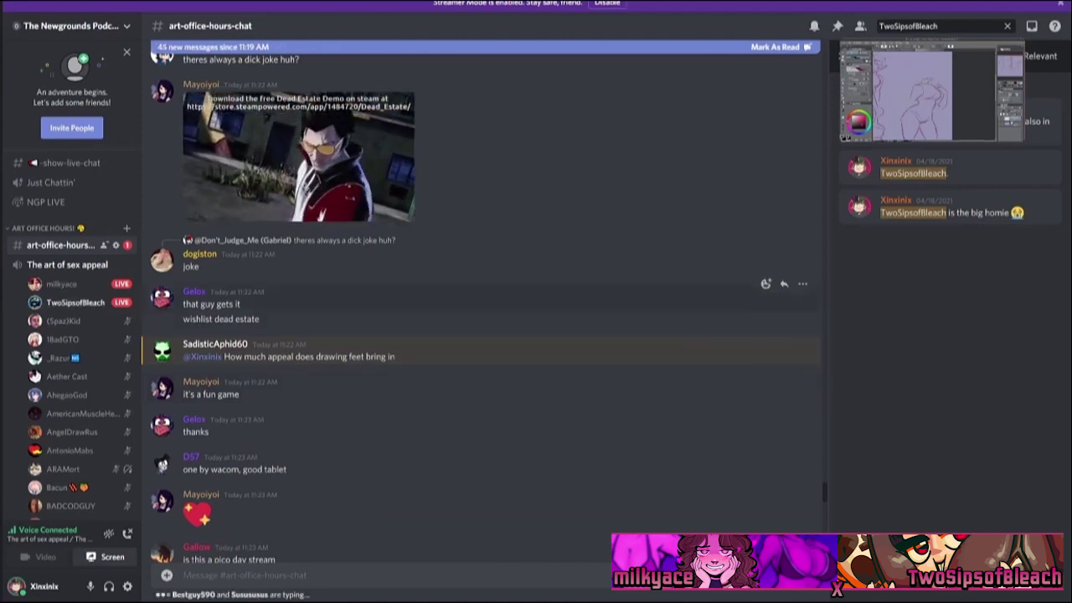
Find one of the private voice channel's namesakes among the connected voice members and inspect that member's server management options.
{"action": "mouse_move", "coordinate": [61, 284]}
{"action": "scroll", "coordinate": [75, 335], "scroll_direction": "down", "scroll_amount": 8}
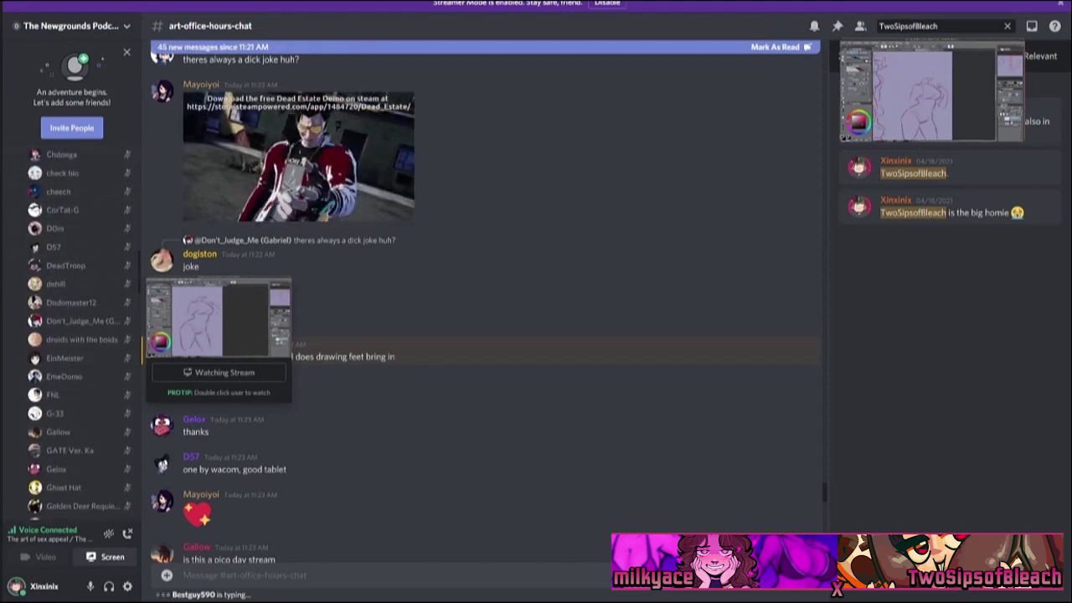
{"action": "scroll", "coordinate": [71, 335], "scroll_direction": "down", "scroll_amount": 10}
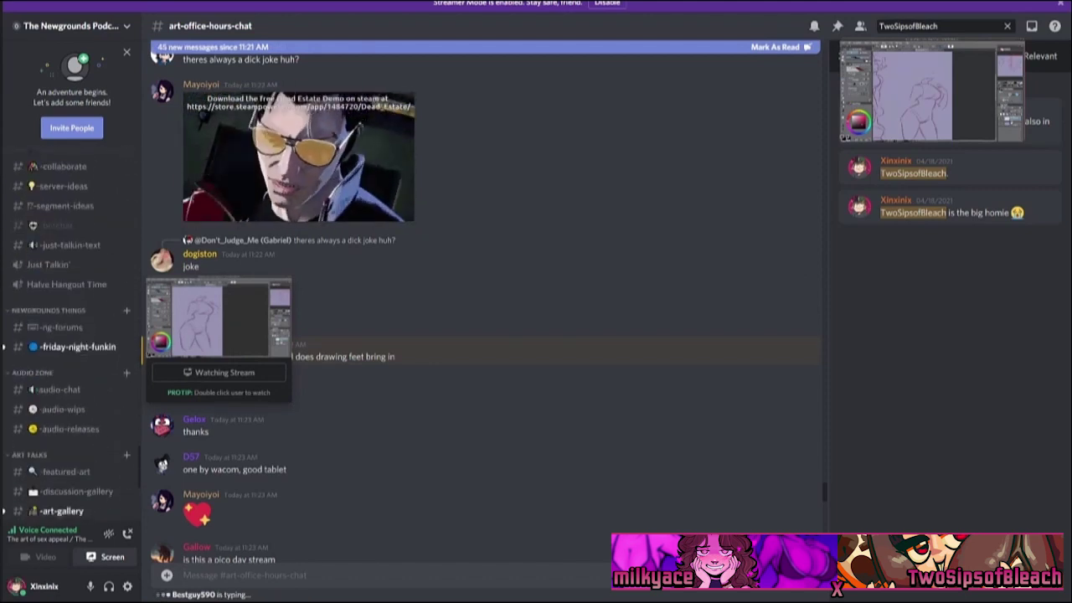
{"action": "scroll", "coordinate": [71, 335], "scroll_direction": "up", "scroll_amount": 6}
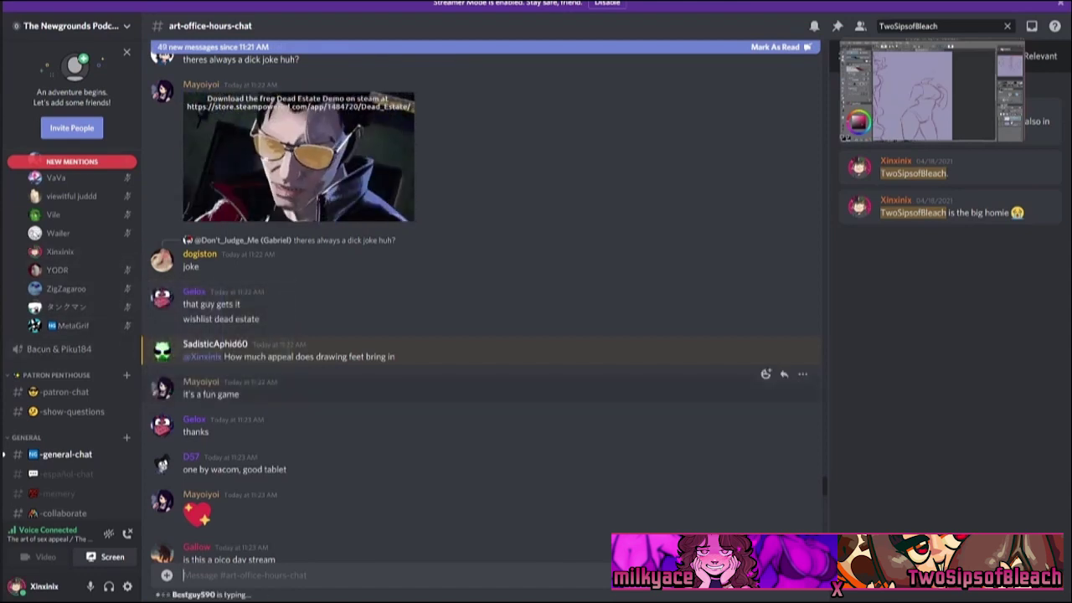
{"action": "scroll", "coordinate": [71, 335], "scroll_direction": "up", "scroll_amount": 6}
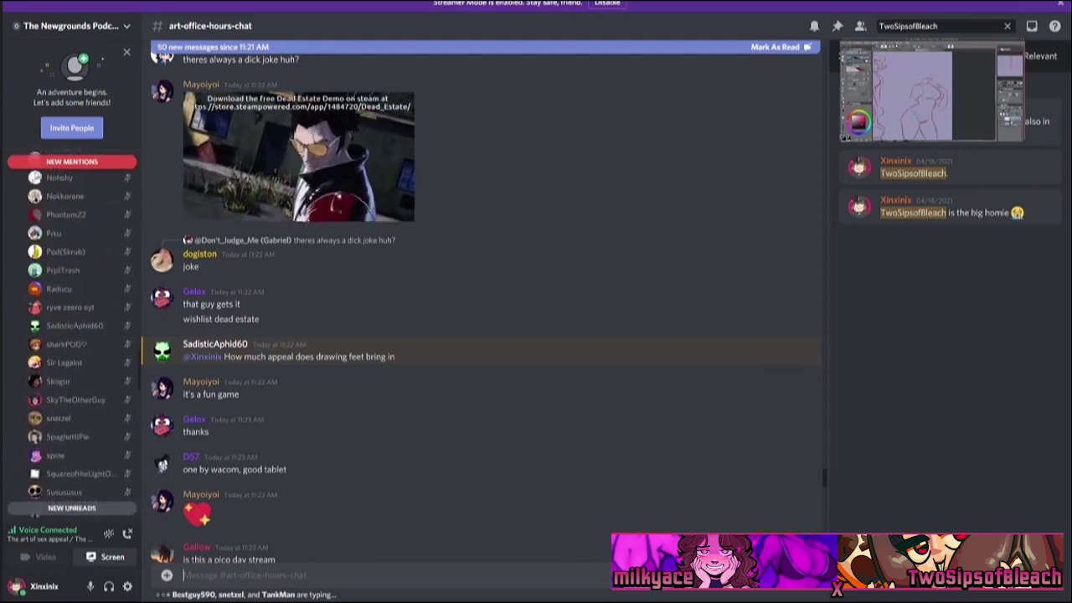
{"action": "scroll", "coordinate": [71, 335], "scroll_direction": "up", "scroll_amount": 4}
{"action": "right_click", "coordinate": [53, 464]}
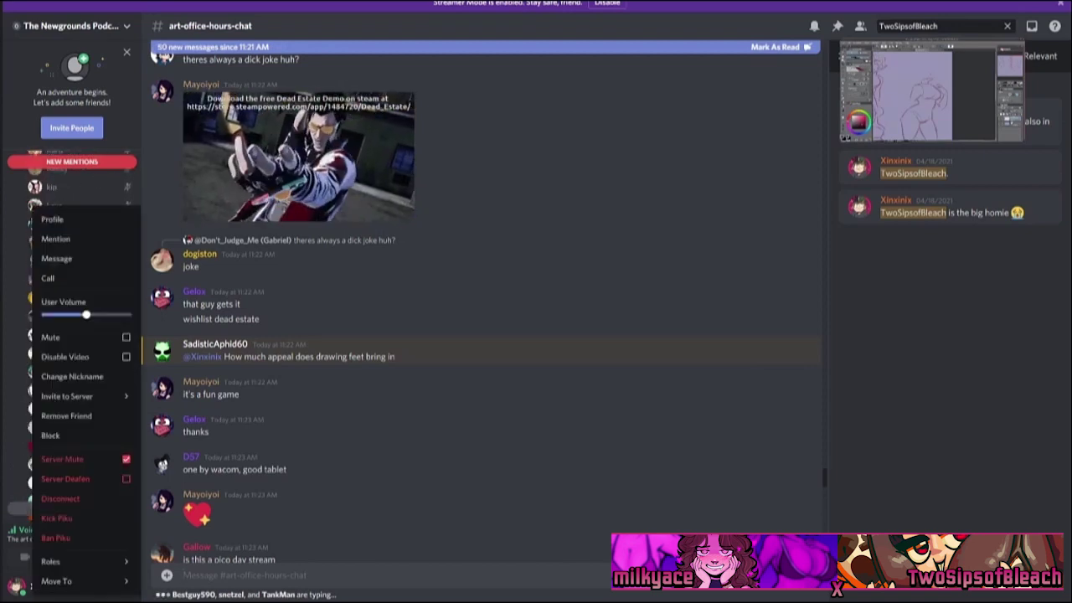
{"action": "mouse_move", "coordinate": [66, 560]}
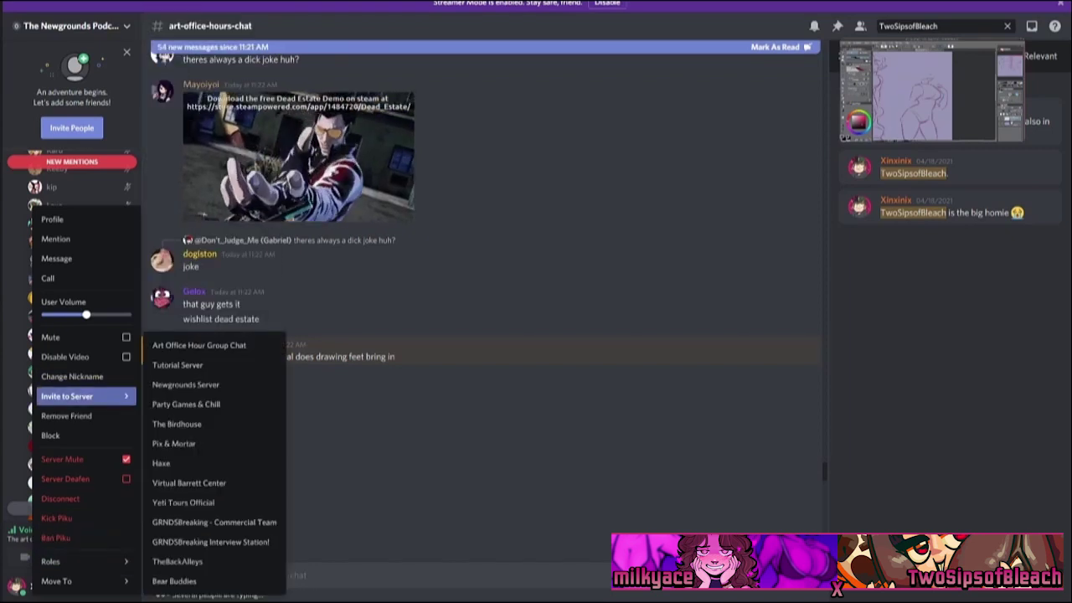
{"action": "scroll", "coordinate": [76, 335], "scroll_direction": "down", "scroll_amount": 5}
{"action": "scroll", "coordinate": [71, 335], "scroll_direction": "down", "scroll_amount": 3}
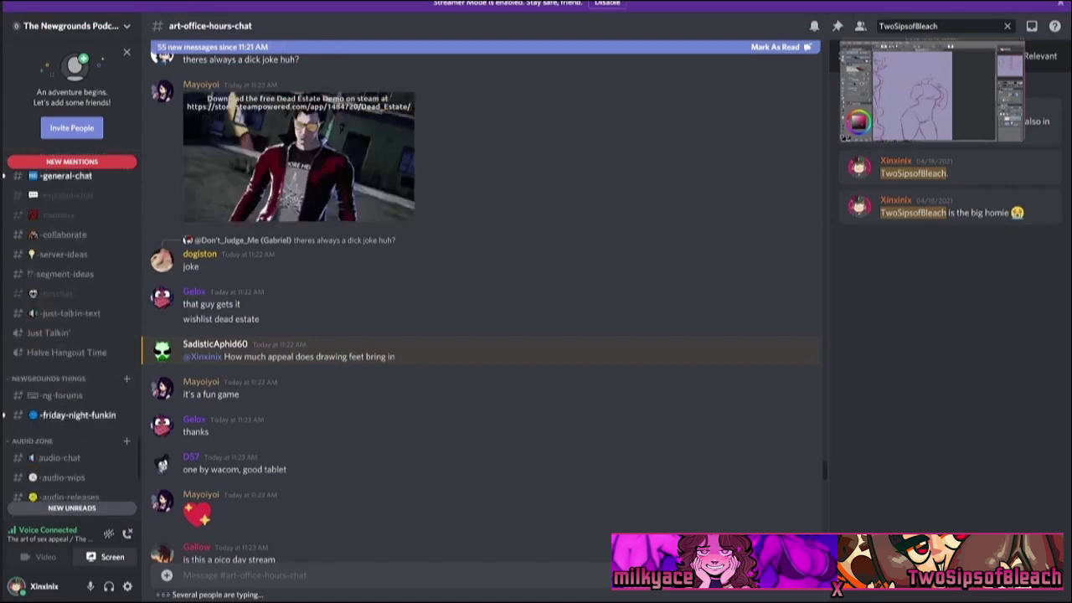
Check the newest messages in the group conversation with the two upcoming streamers, and return to art-office-hours-chat.
{"action": "key", "text": "ctrl+k"}
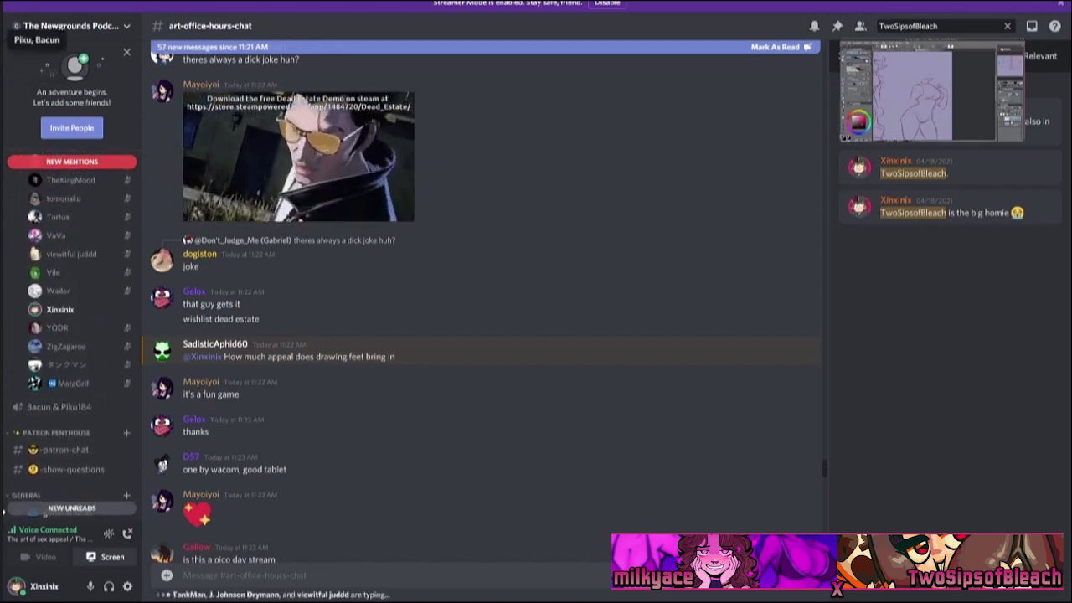
{"action": "key", "text": "Return"}
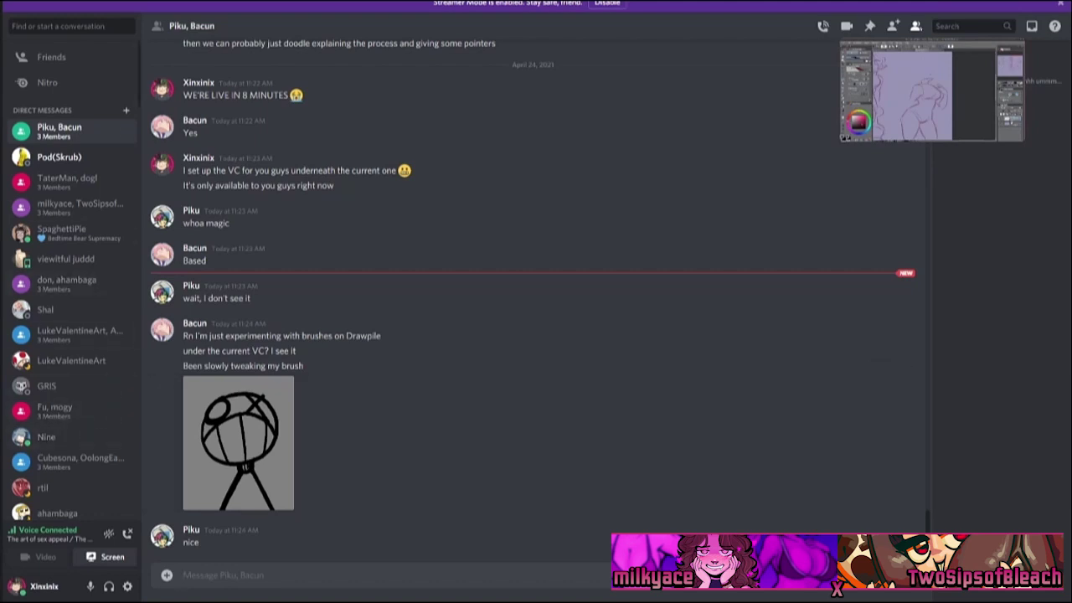
{"action": "key", "text": "ctrl+alt+Down"}
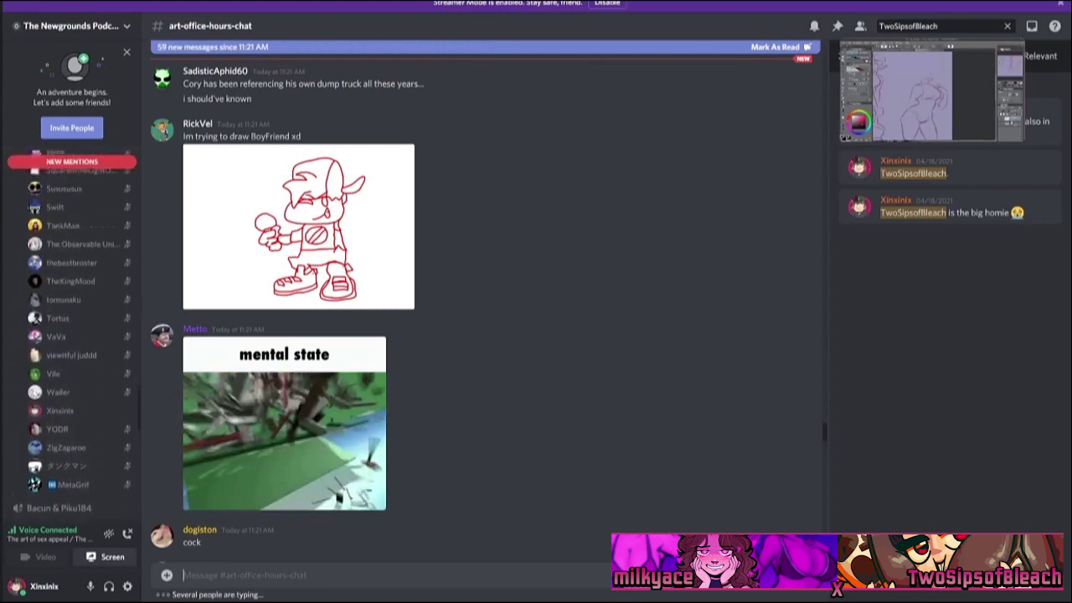
Read back through the unread art-office-hours-chat messages, including the questions about art tools, learning figure drawing and drawing feet.
{"action": "scroll", "coordinate": [75, 335], "scroll_direction": "up", "scroll_amount": 10}
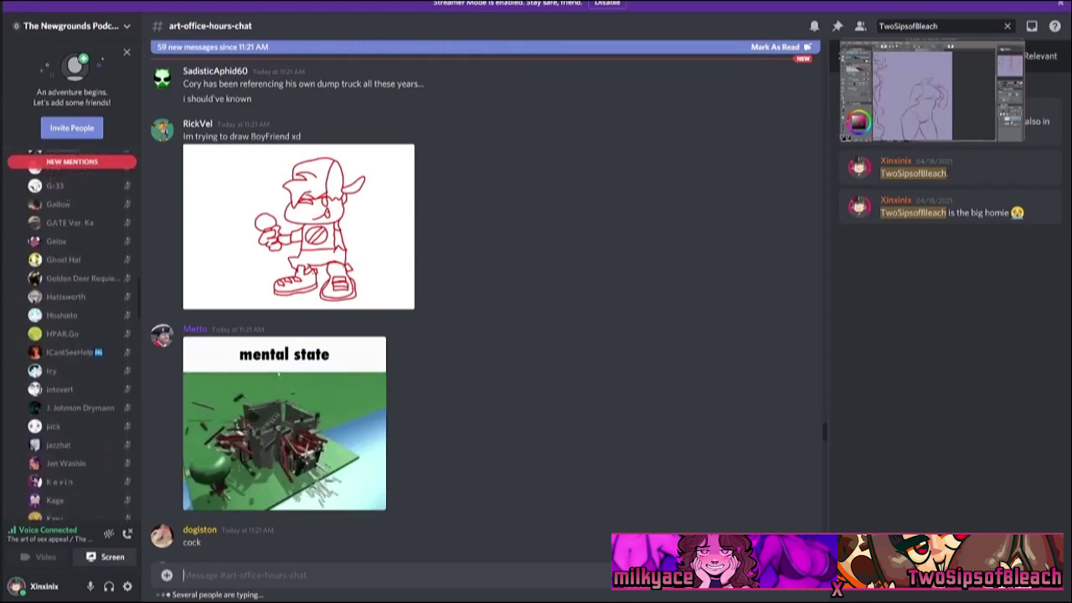
{"action": "scroll", "coordinate": [75, 335], "scroll_direction": "up", "scroll_amount": 5}
{"action": "scroll", "coordinate": [481, 301], "scroll_direction": "down", "scroll_amount": 10}
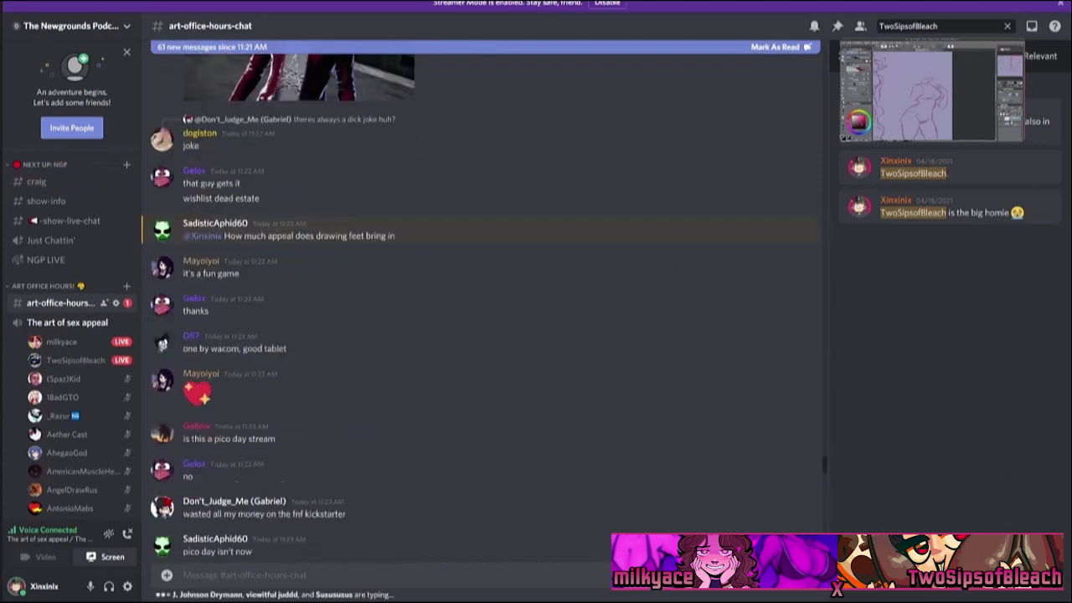
{"action": "scroll", "coordinate": [482, 302], "scroll_direction": "down", "scroll_amount": 5}
{"action": "scroll", "coordinate": [481, 335], "scroll_direction": "down", "scroll_amount": 15}
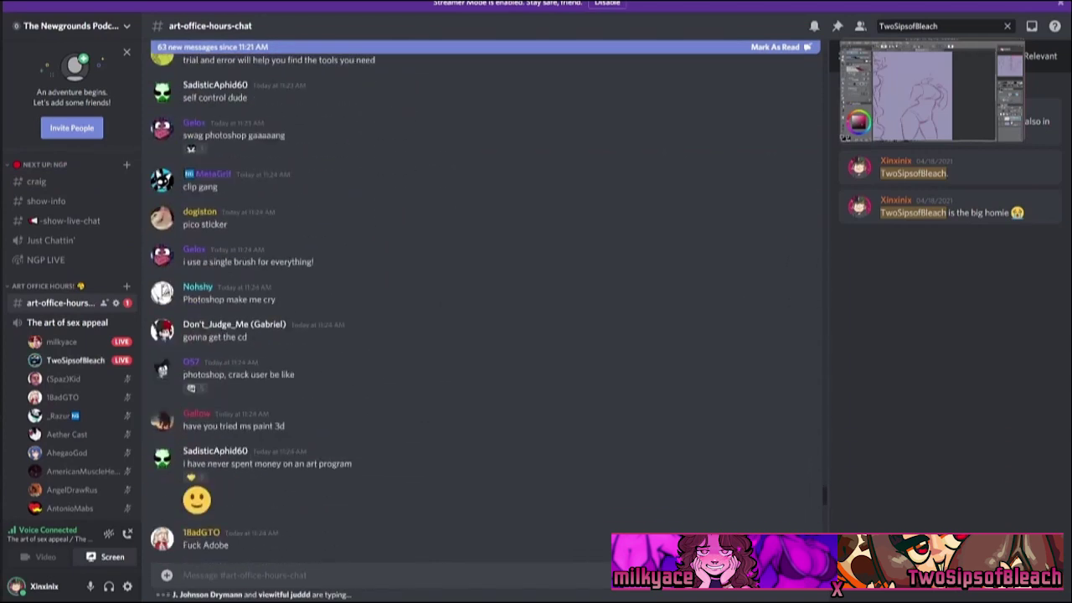
{"action": "scroll", "coordinate": [486, 301], "scroll_direction": "down", "scroll_amount": 5}
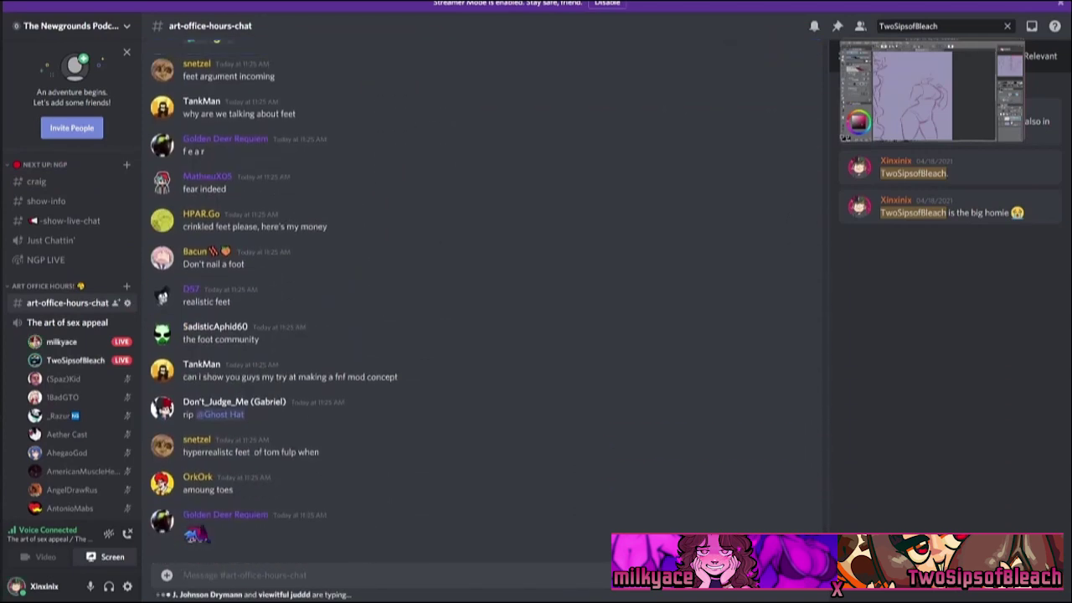
{"action": "scroll", "coordinate": [481, 301], "scroll_direction": "up", "scroll_amount": 15}
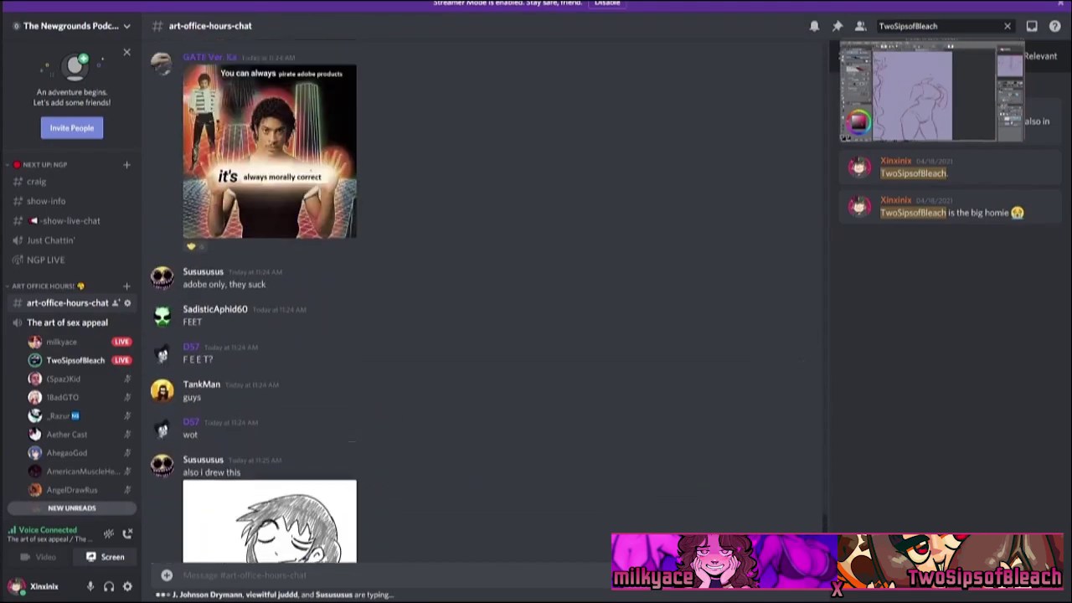
{"action": "scroll", "coordinate": [481, 301], "scroll_direction": "up", "scroll_amount": 15}
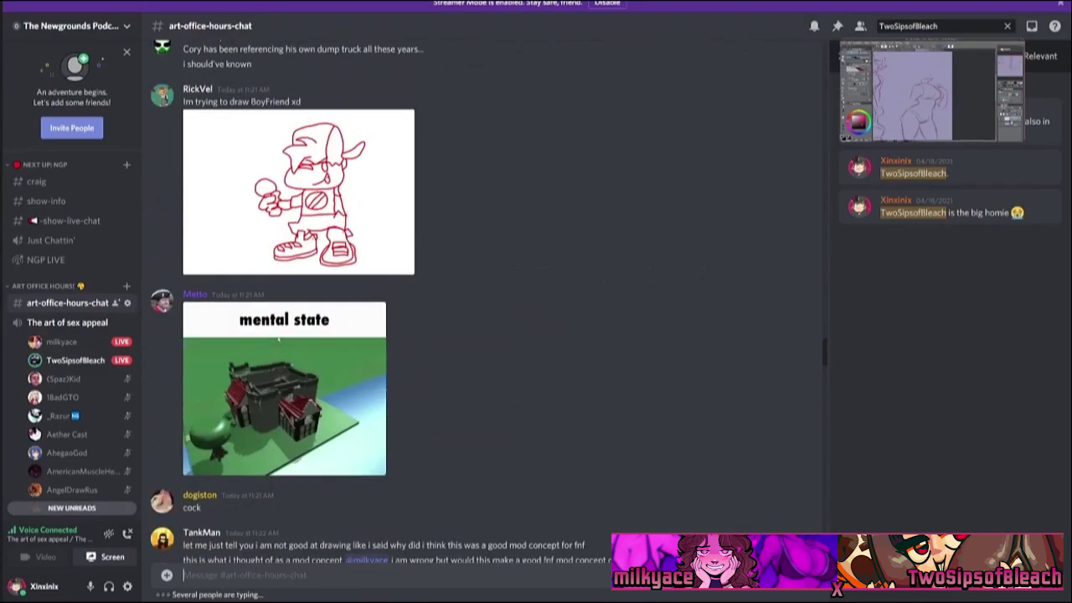
{"action": "scroll", "coordinate": [482, 302], "scroll_direction": "down", "scroll_amount": 1}
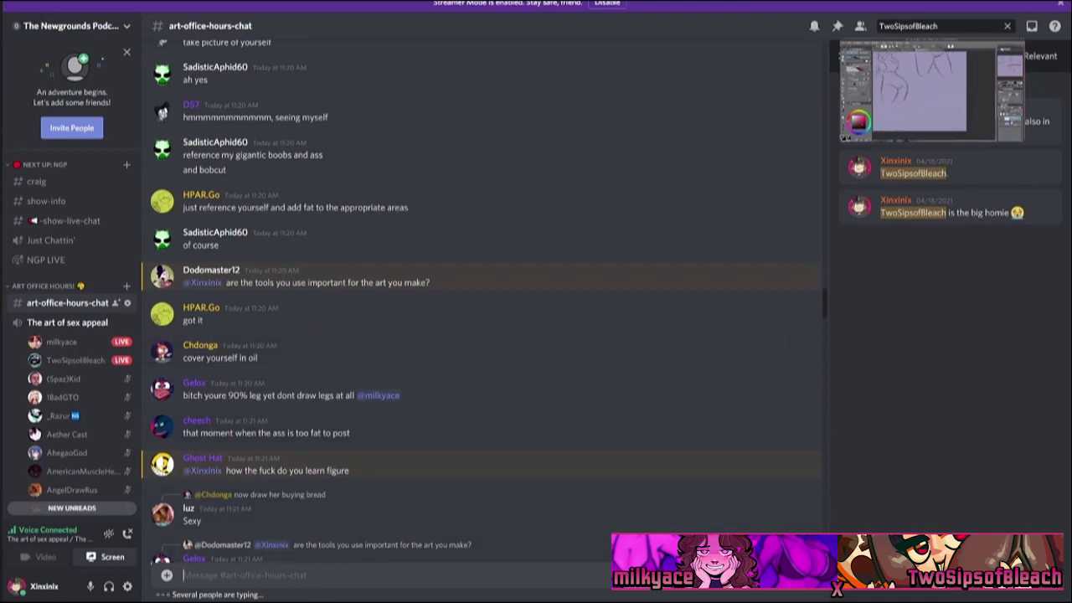
Check the upcoming streamers' group conversation, and look in the server's patron-chat for replies to the next VC announcement.
{"action": "key", "text": "ctrl+alt+Up"}
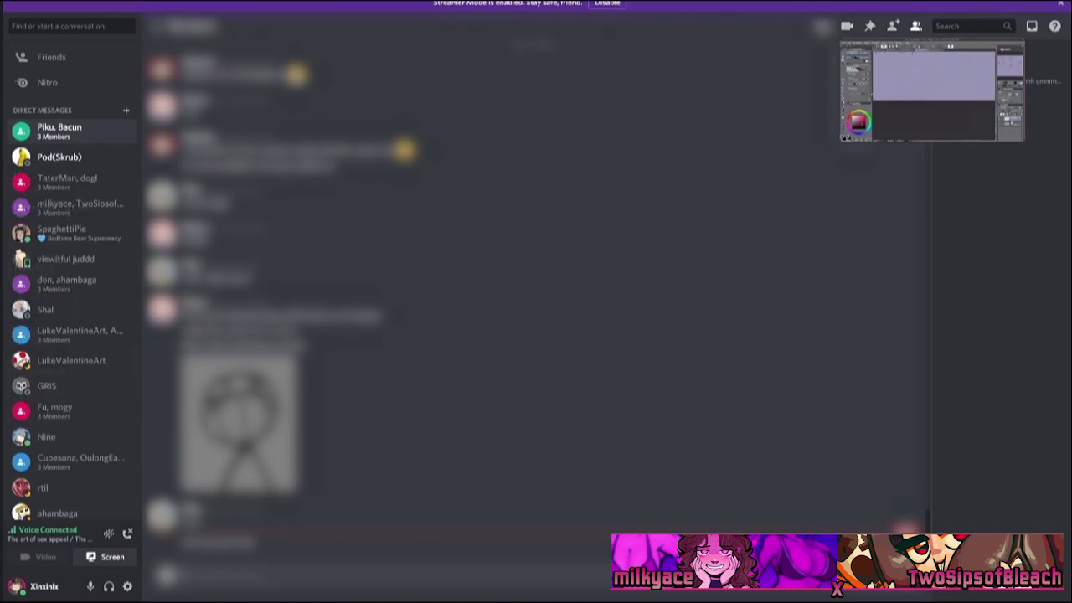
{"action": "key", "text": "ctrl+alt+Down"}
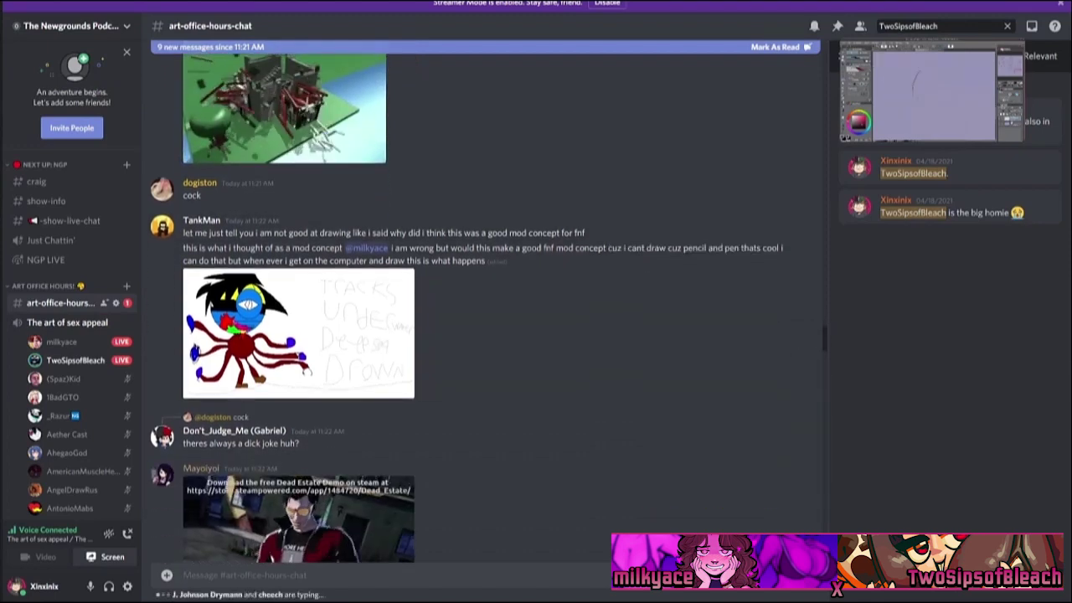
{"action": "scroll", "coordinate": [71, 352], "scroll_direction": "down", "scroll_amount": 3}
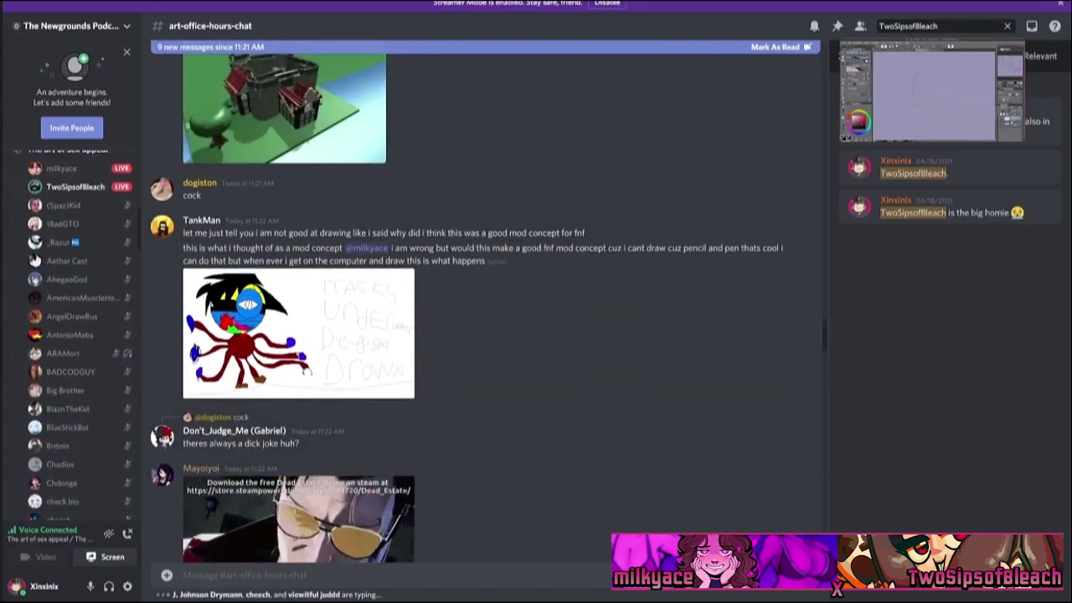
{"action": "scroll", "coordinate": [71, 334], "scroll_direction": "up", "scroll_amount": 10}
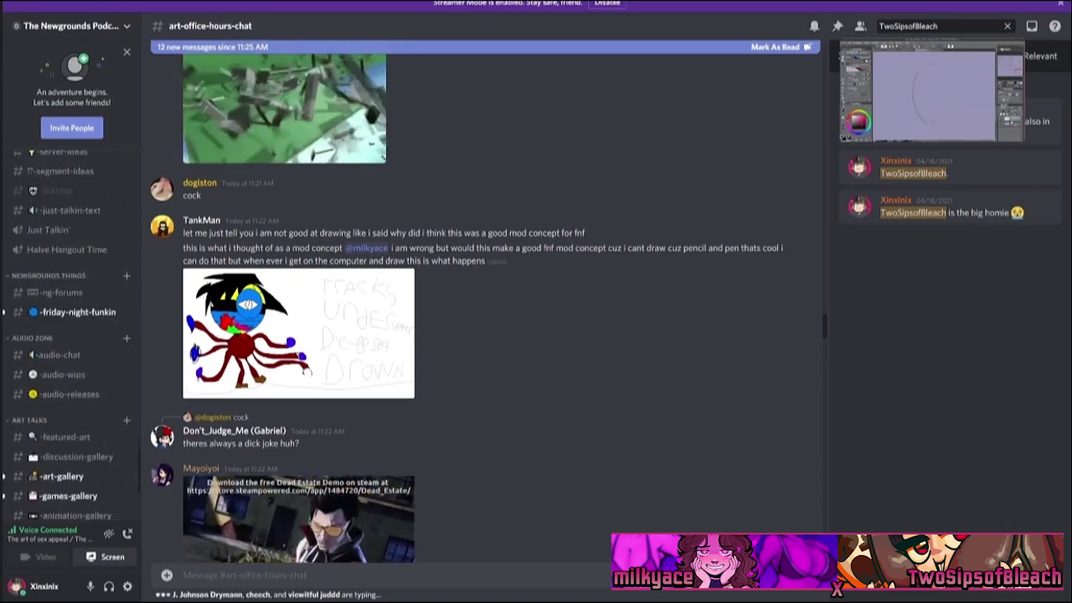
{"action": "scroll", "coordinate": [71, 335], "scroll_direction": "up", "scroll_amount": 5}
{"action": "left_click", "coordinate": [64, 241]}
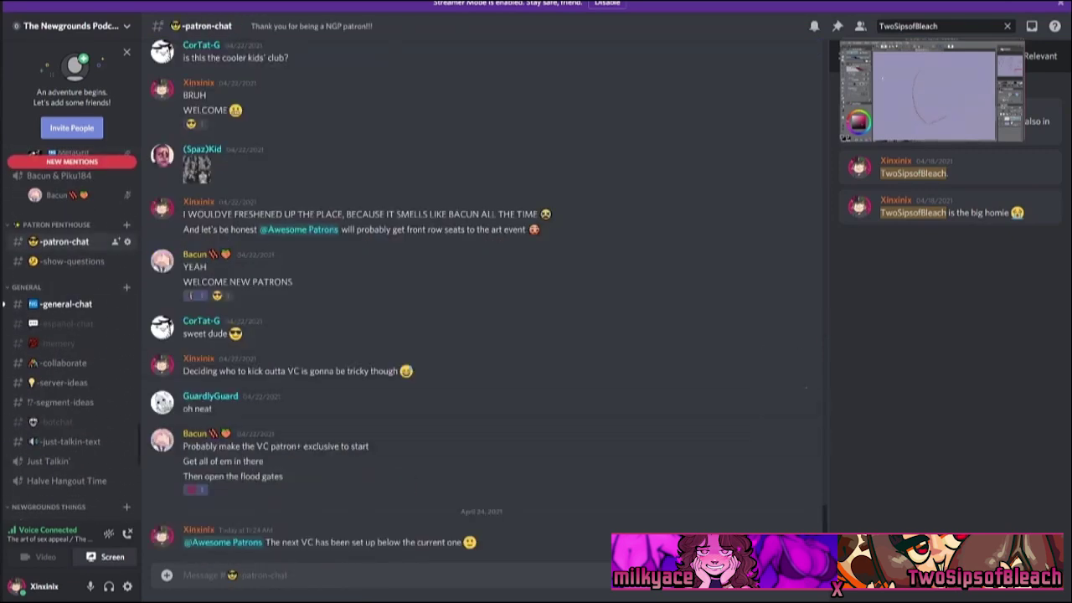
Go back to the streams in The art of sex appeal voice channel and watch the second streamer's screen.
{"action": "scroll", "coordinate": [71, 335], "scroll_direction": "up", "scroll_amount": 3}
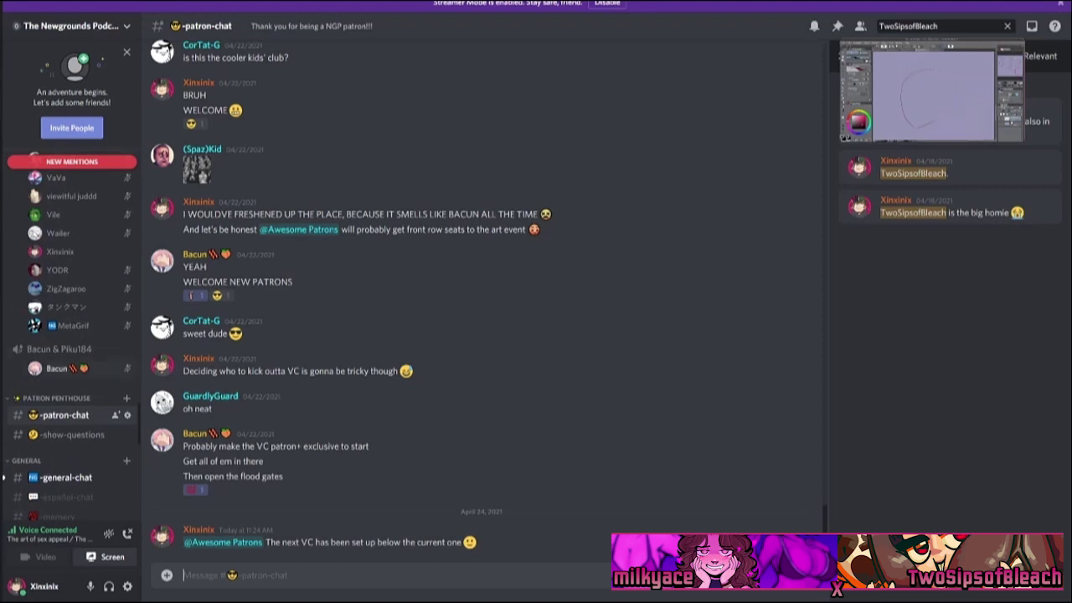
{"action": "scroll", "coordinate": [71, 335], "scroll_direction": "up", "scroll_amount": 6}
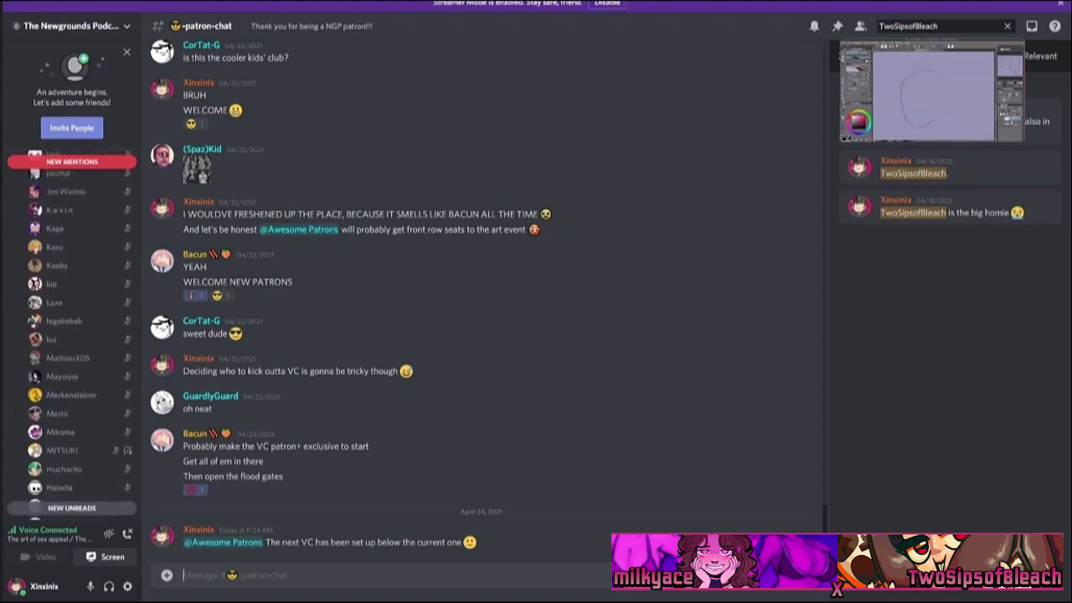
{"action": "scroll", "coordinate": [71, 335], "scroll_direction": "up", "scroll_amount": 8}
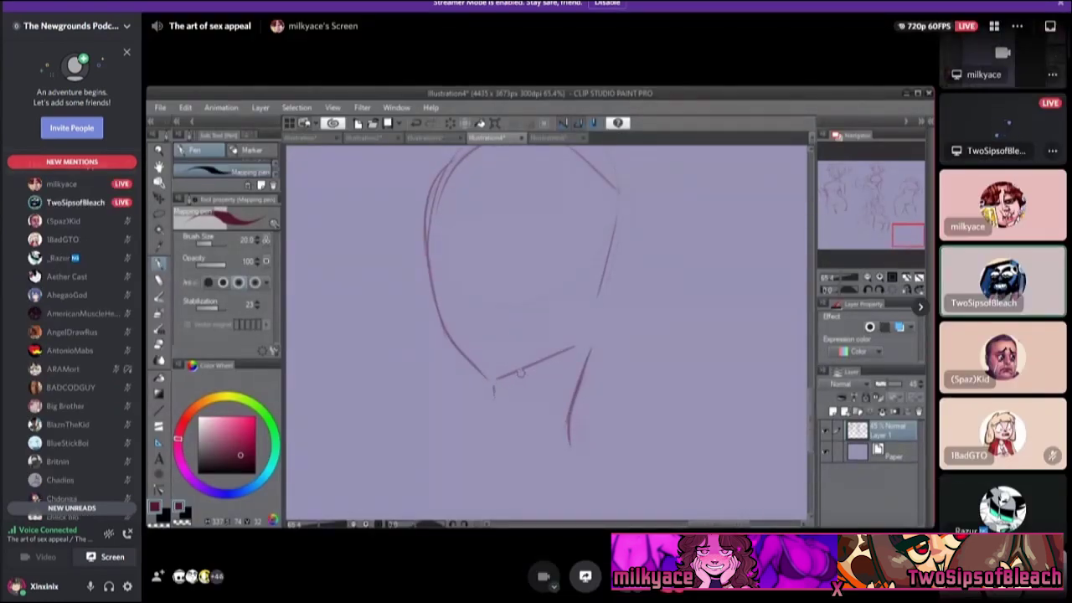
{"action": "left_click", "coordinate": [1002, 125]}
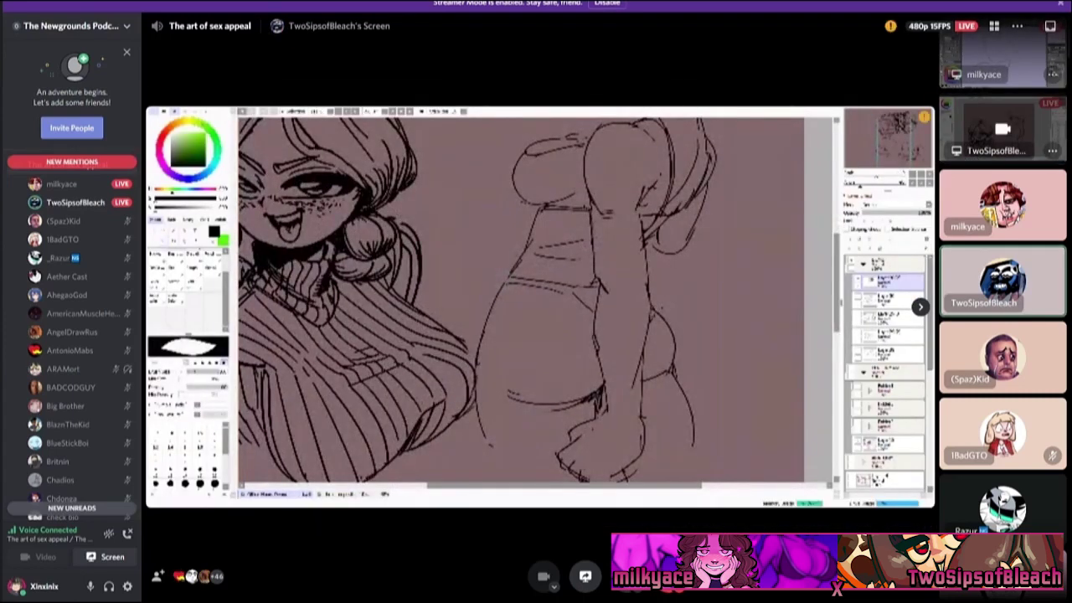
Read the newly asked drawing question in art-office-hours-chat and return to the second streamer's drawing stream.
{"action": "scroll", "coordinate": [71, 335], "scroll_direction": "up", "scroll_amount": 3}
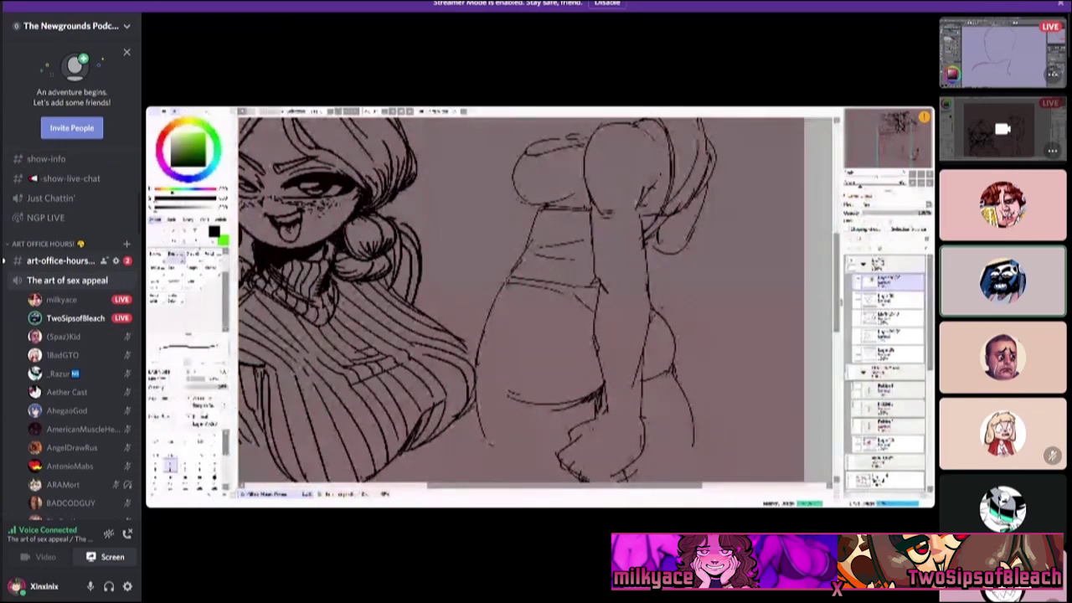
{"action": "left_click", "coordinate": [60, 260]}
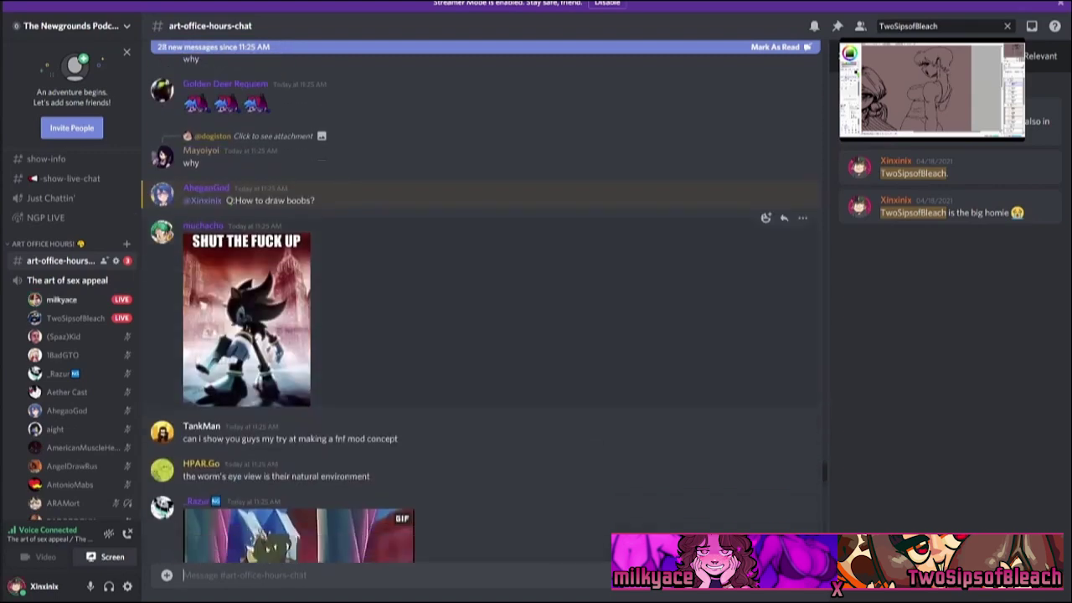
{"action": "scroll", "coordinate": [503, 385], "scroll_direction": "up", "scroll_amount": 3}
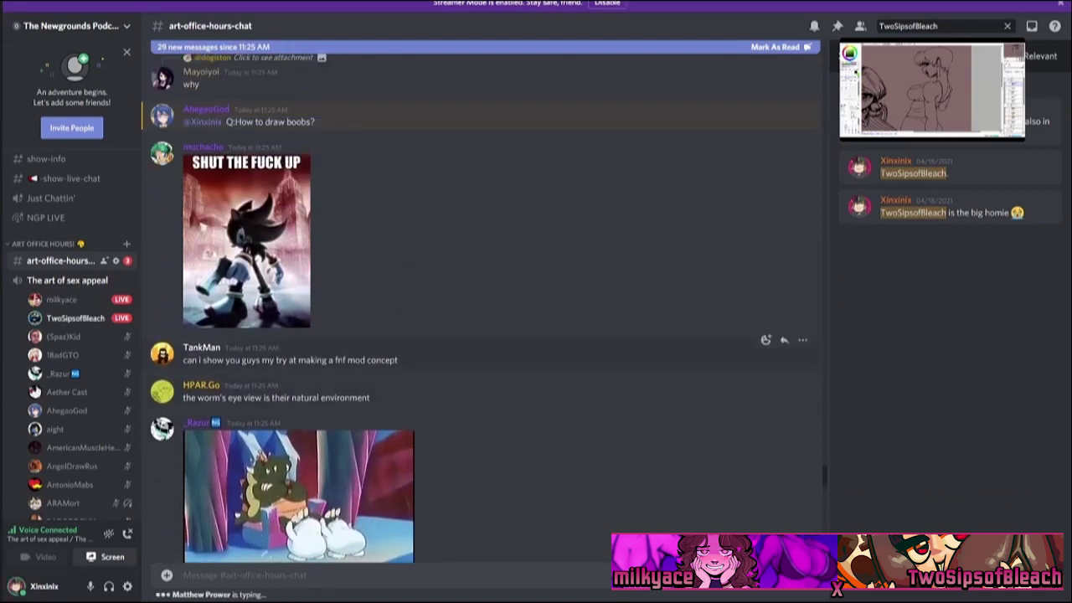
{"action": "left_click", "coordinate": [929, 92]}
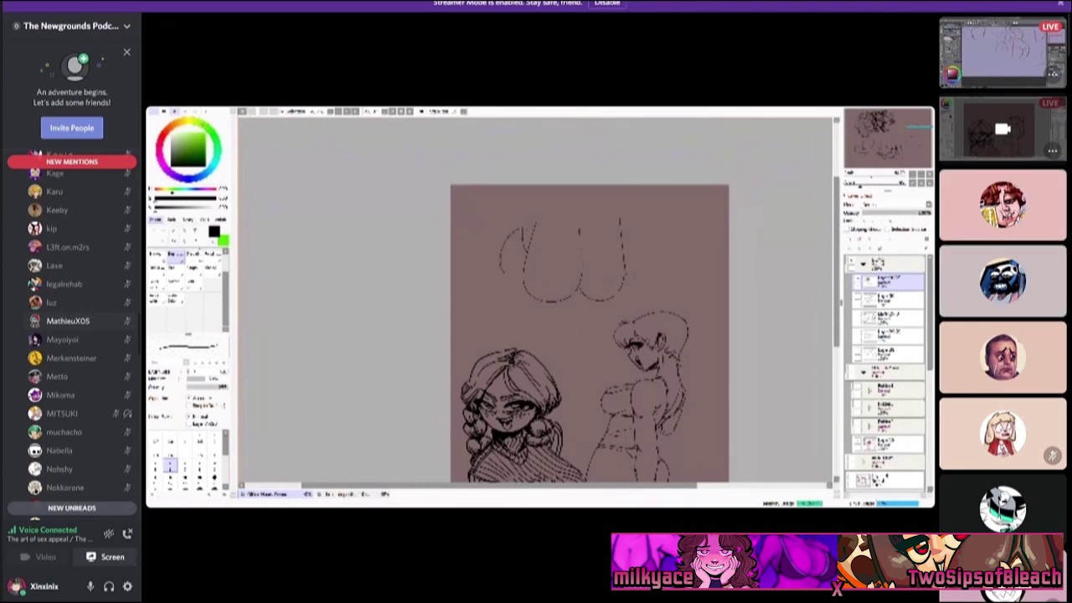
Reopen art-office-hours-chat to read the questions on box-man posing and artist reputation, and check who is in the next voice channel.
{"action": "scroll", "coordinate": [71, 335], "scroll_direction": "up", "scroll_amount": 10}
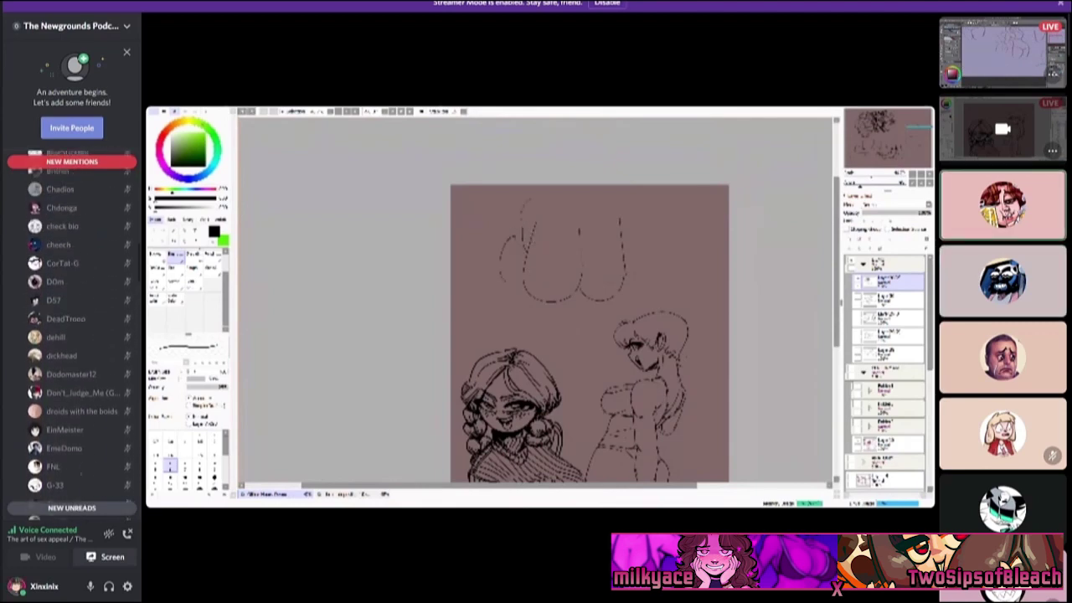
{"action": "scroll", "coordinate": [71, 335], "scroll_direction": "up", "scroll_amount": 10}
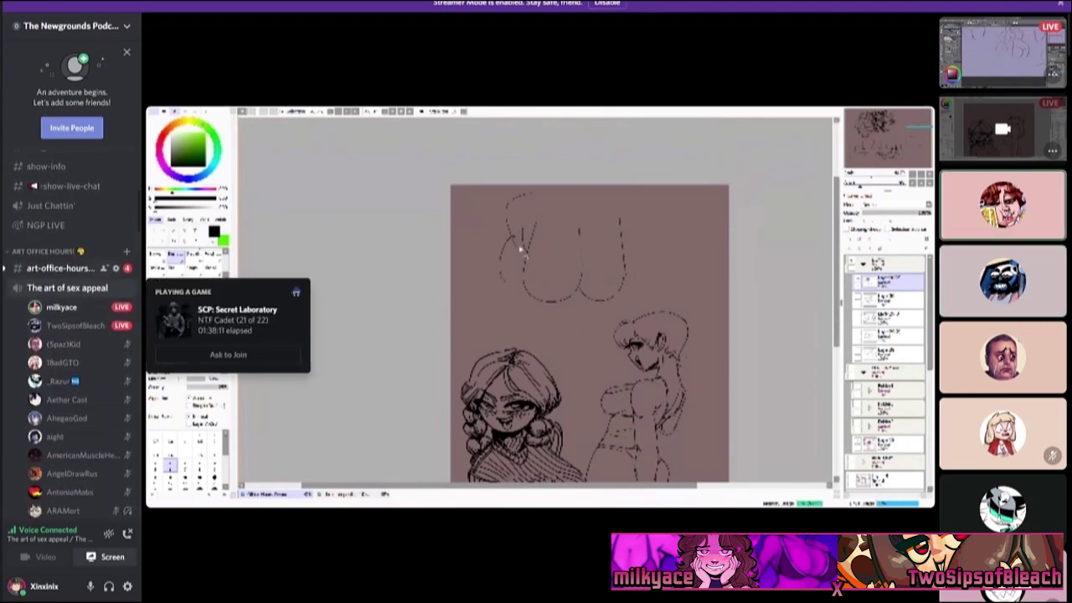
{"action": "left_click", "coordinate": [60, 268]}
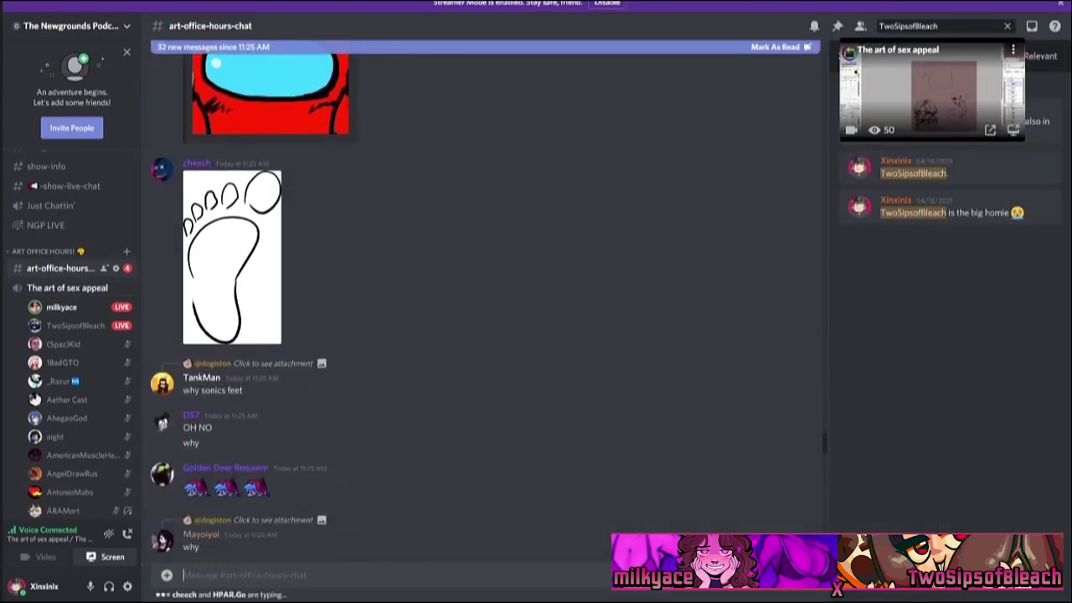
{"action": "scroll", "coordinate": [71, 335], "scroll_direction": "down", "scroll_amount": 5}
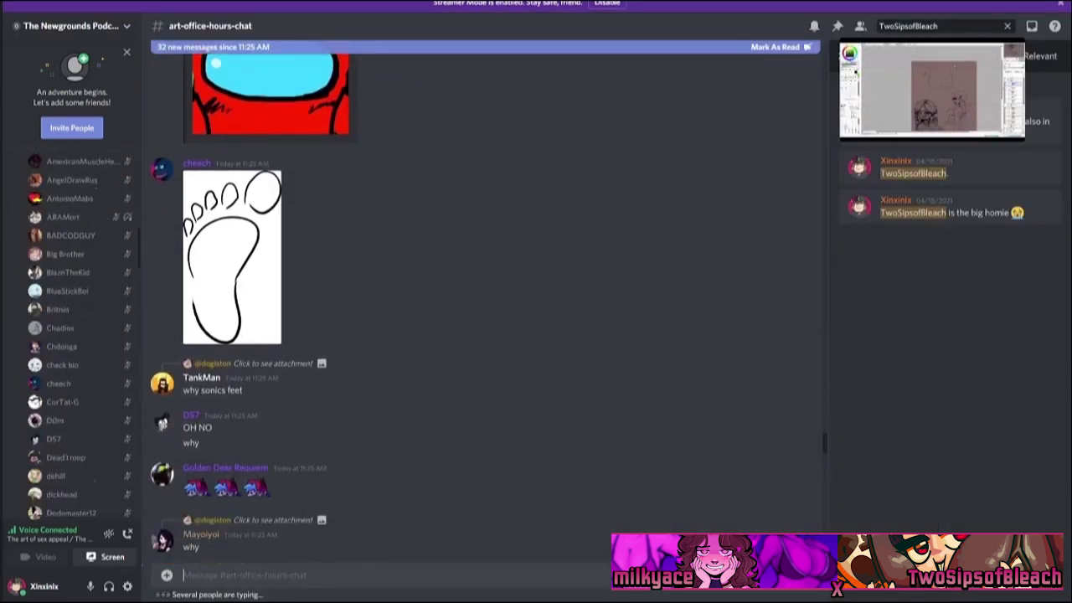
{"action": "scroll", "coordinate": [71, 335], "scroll_direction": "up", "scroll_amount": 10}
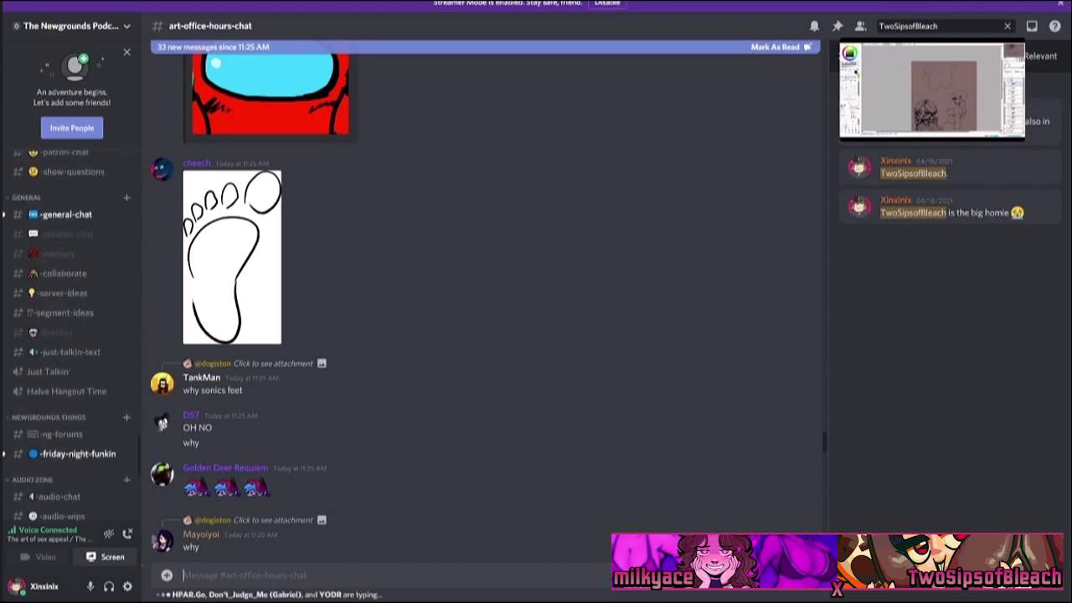
{"action": "scroll", "coordinate": [71, 334], "scroll_direction": "down", "scroll_amount": 8}
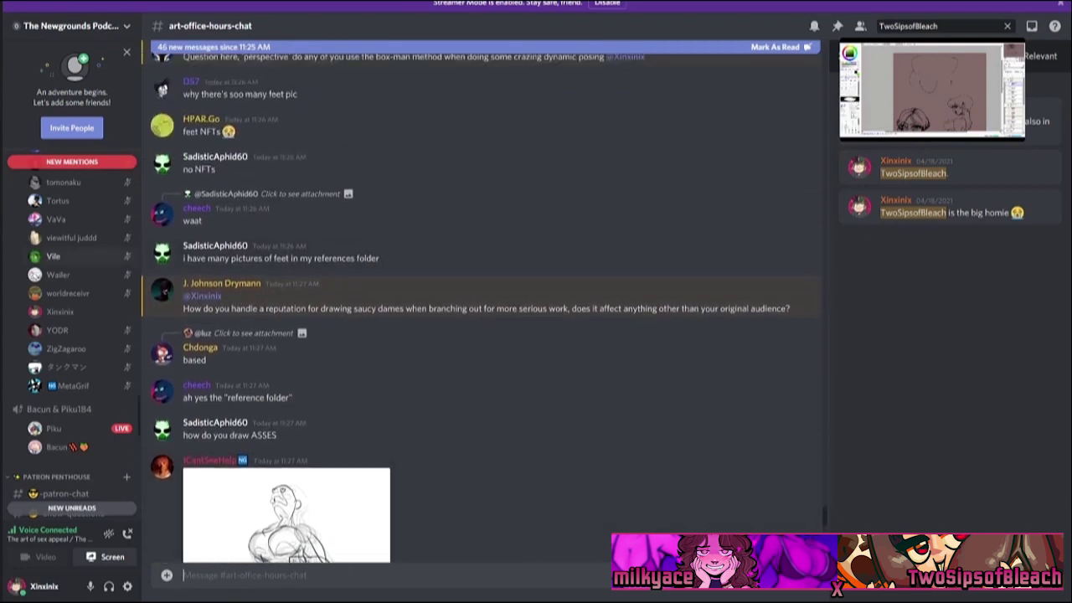
{"action": "scroll", "coordinate": [71, 335], "scroll_direction": "down", "scroll_amount": 2}
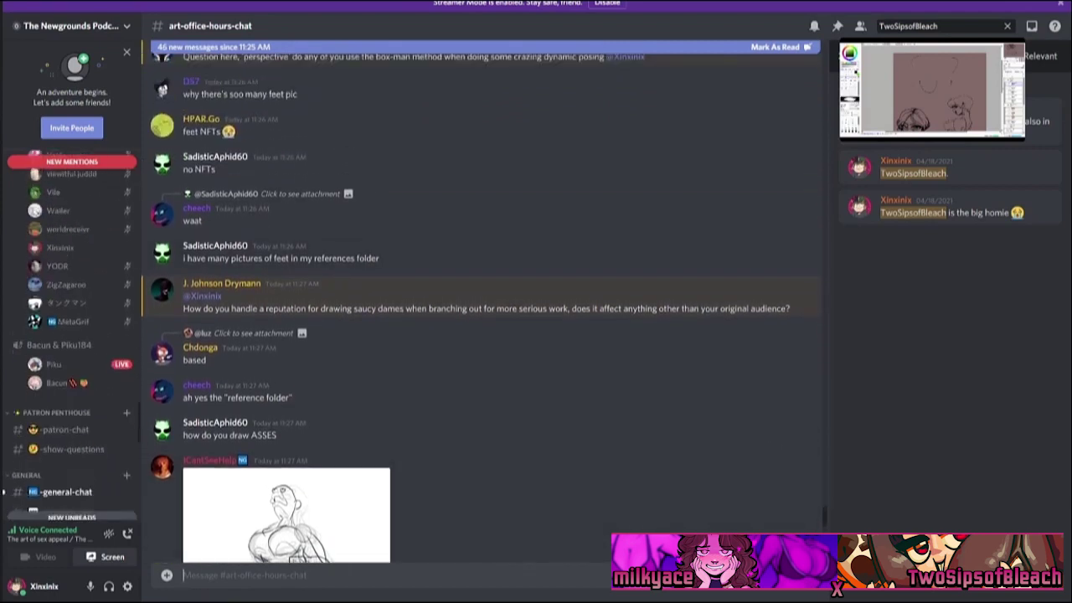
{"action": "scroll", "coordinate": [71, 335], "scroll_direction": "up", "scroll_amount": 1}
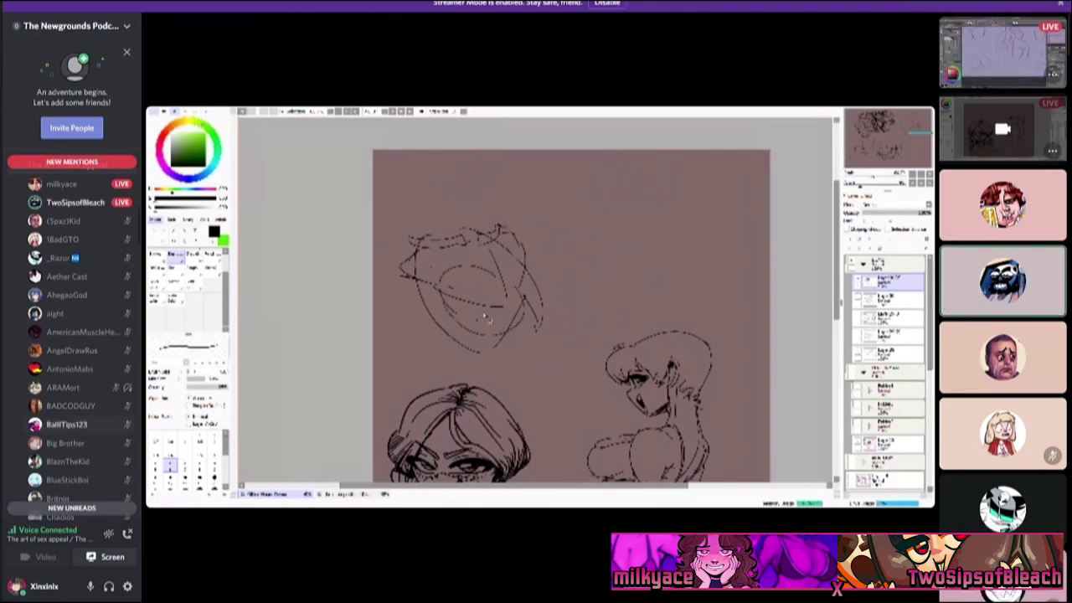
Look through the list of members connected to The art of sex appeal while following the second streamer's drawing.
{"action": "scroll", "coordinate": [72, 335], "scroll_direction": "down", "scroll_amount": 5}
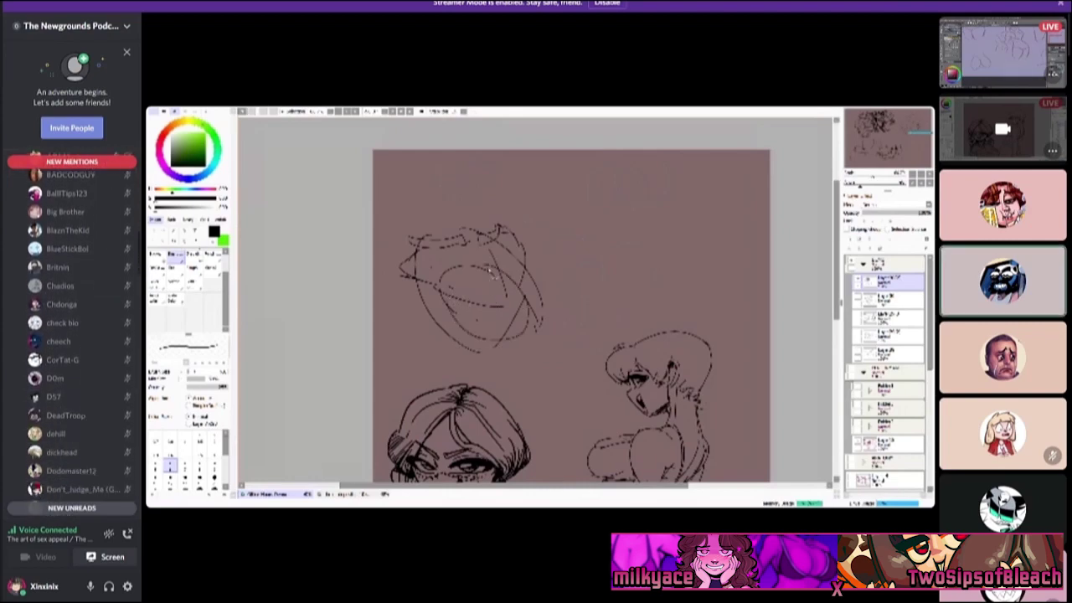
{"action": "scroll", "coordinate": [72, 335], "scroll_direction": "down", "scroll_amount": 1}
{"action": "scroll", "coordinate": [71, 335], "scroll_direction": "down", "scroll_amount": 15}
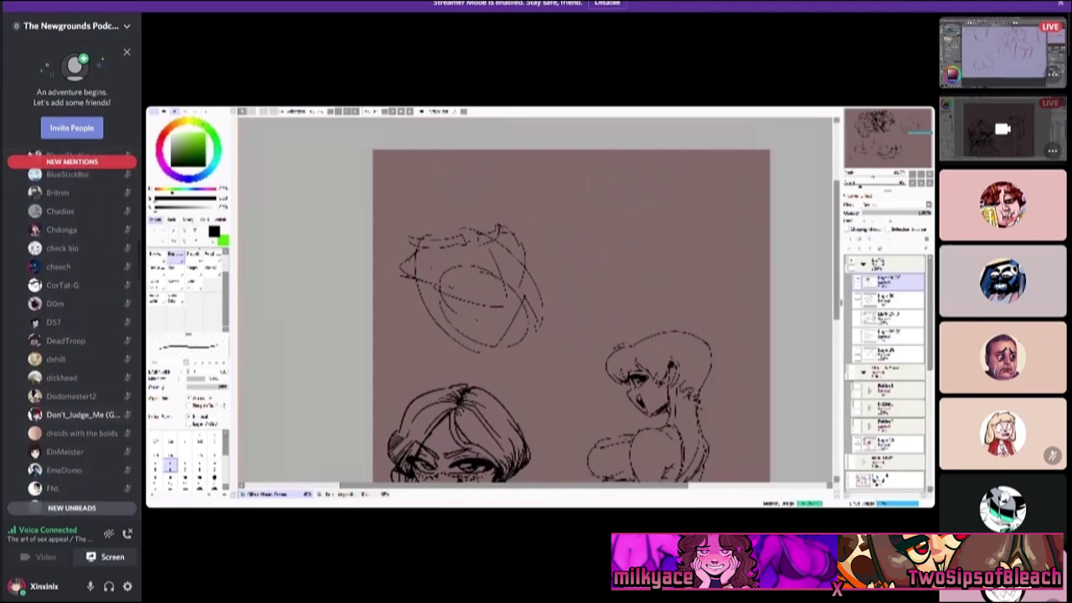
{"action": "scroll", "coordinate": [71, 334], "scroll_direction": "down", "scroll_amount": 8}
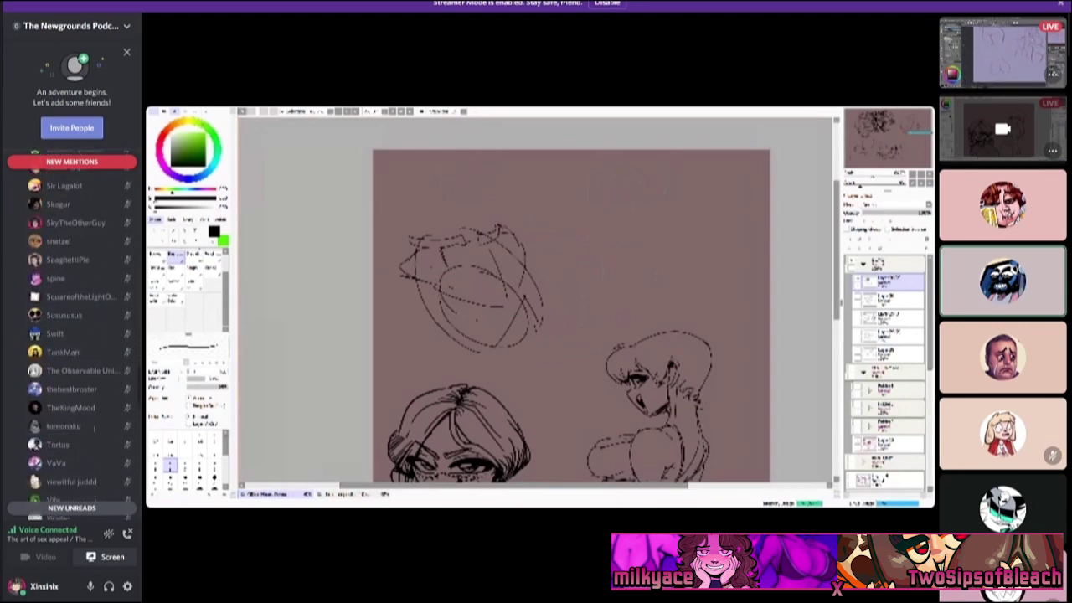
{"action": "mouse_move", "coordinate": [536, 302]}
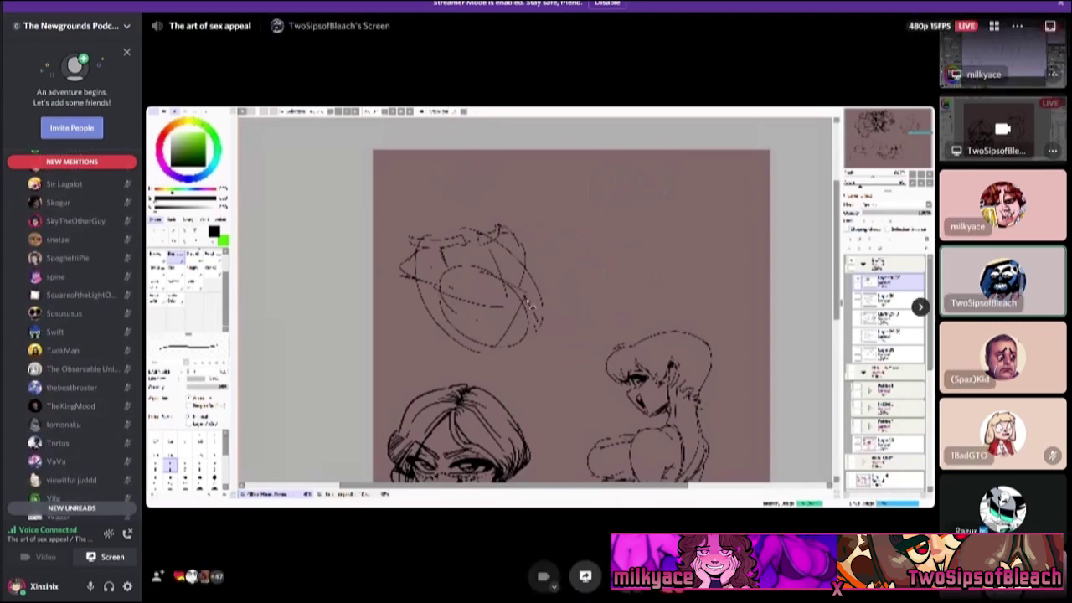
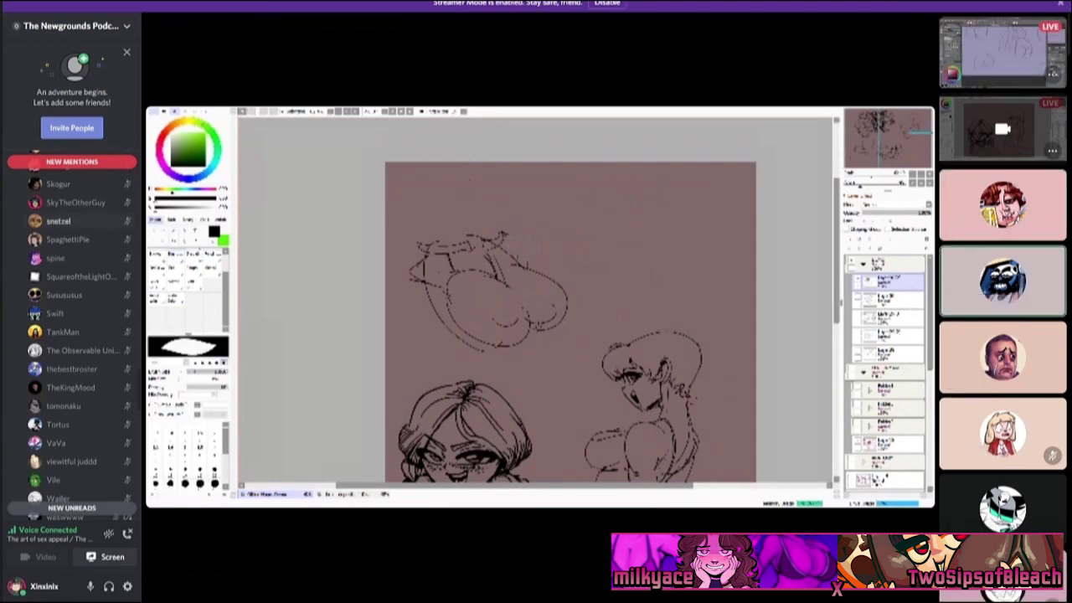
{"action": "scroll", "coordinate": [71, 335], "scroll_direction": "up", "scroll_amount": 3}
{"action": "scroll", "coordinate": [71, 335], "scroll_direction": "up", "scroll_amount": 10}
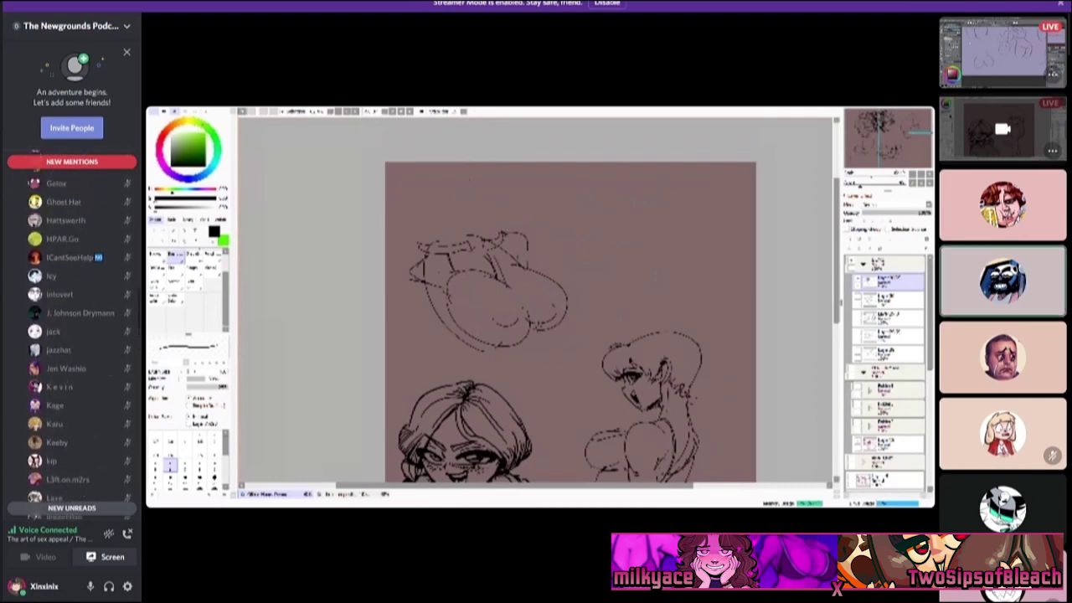
{"action": "scroll", "coordinate": [71, 335], "scroll_direction": "up", "scroll_amount": 5}
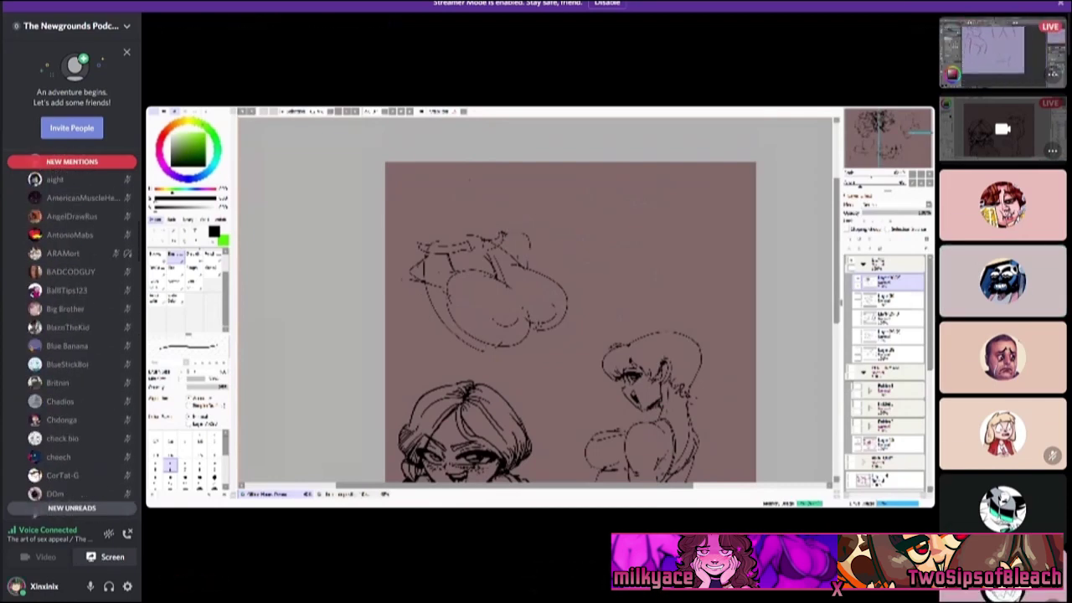
Read the questions on drawing, perspective and artist reputation in art-office-hours-chat, and return to the second streamer's drawing stream.
{"action": "scroll", "coordinate": [71, 334], "scroll_direction": "up", "scroll_amount": 5}
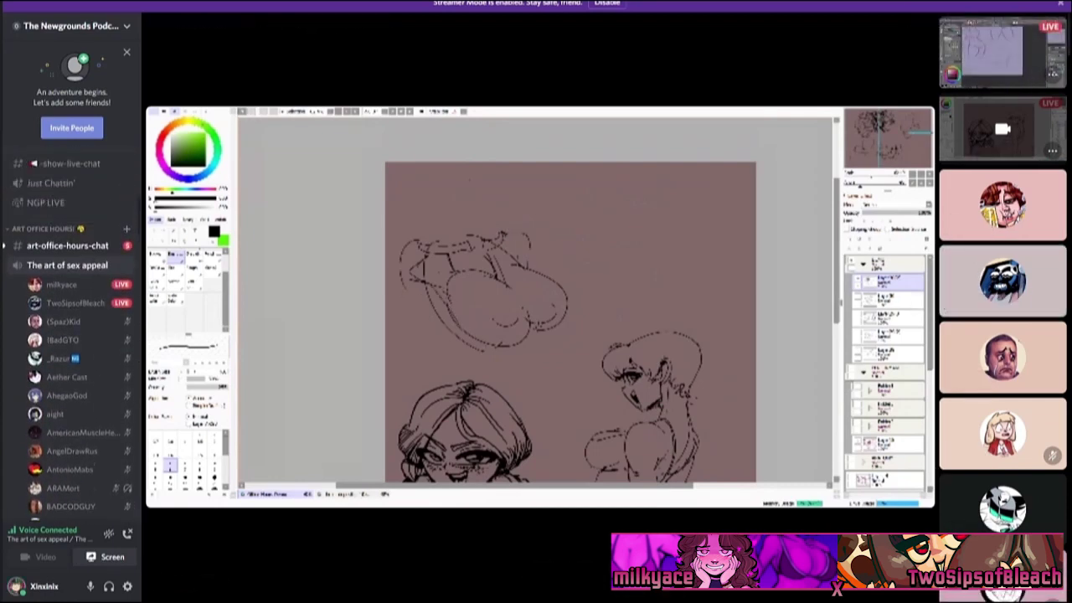
{"action": "left_click", "coordinate": [60, 415]}
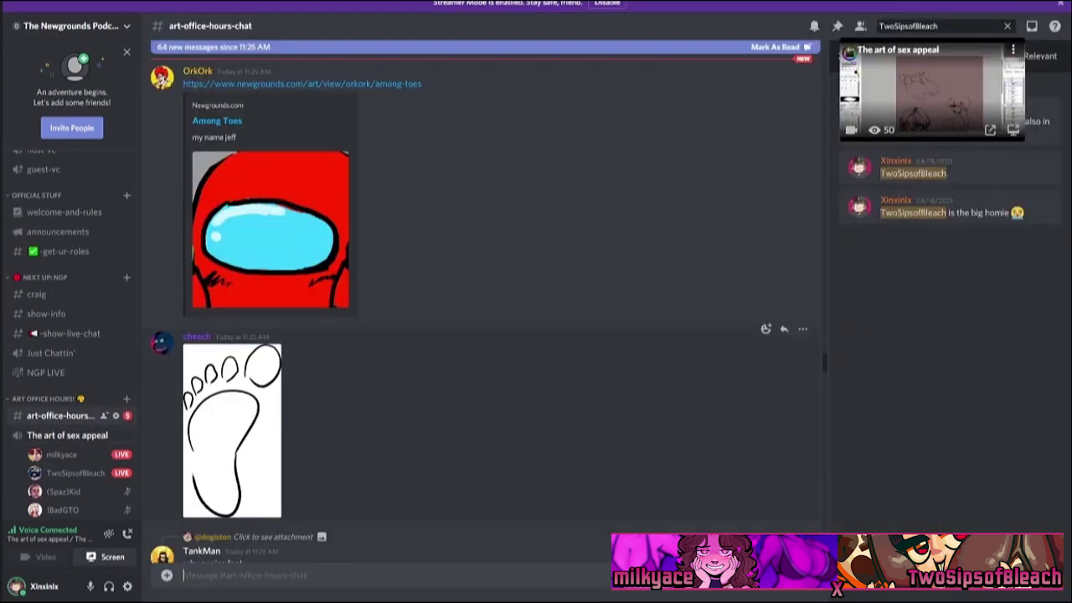
{"action": "scroll", "coordinate": [481, 302], "scroll_direction": "down", "scroll_amount": 10}
{"action": "scroll", "coordinate": [481, 444], "scroll_direction": "up", "scroll_amount": 3}
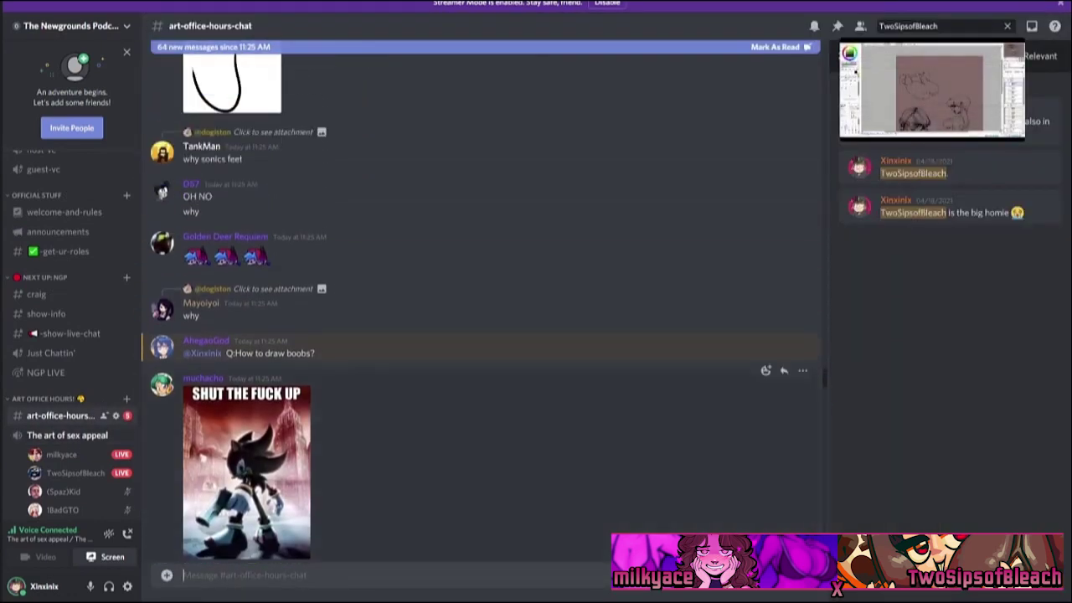
{"action": "scroll", "coordinate": [481, 302], "scroll_direction": "down", "scroll_amount": 8}
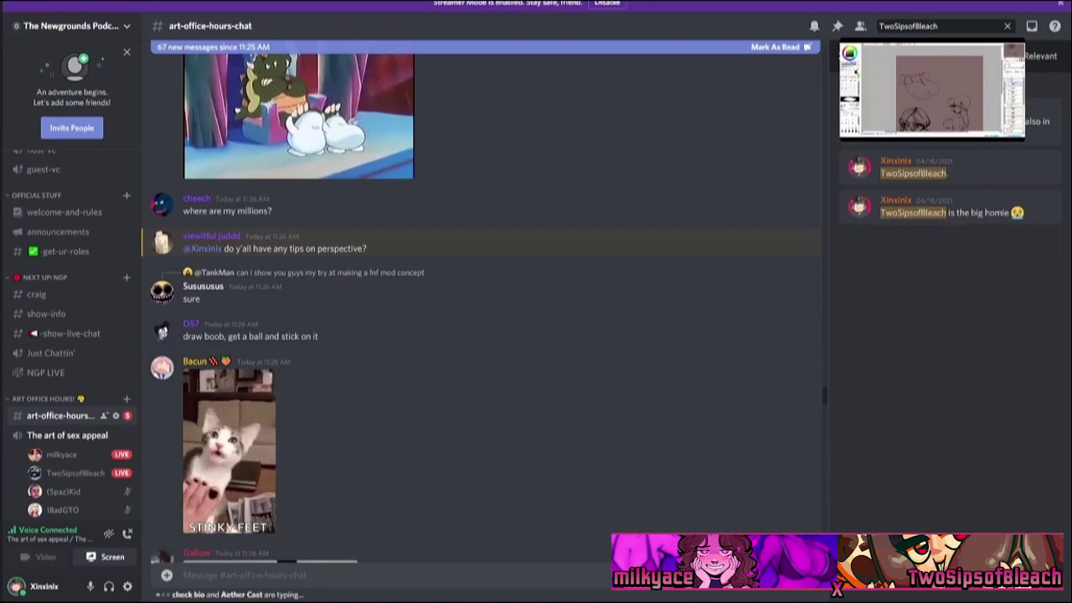
{"action": "scroll", "coordinate": [485, 301], "scroll_direction": "down", "scroll_amount": 5}
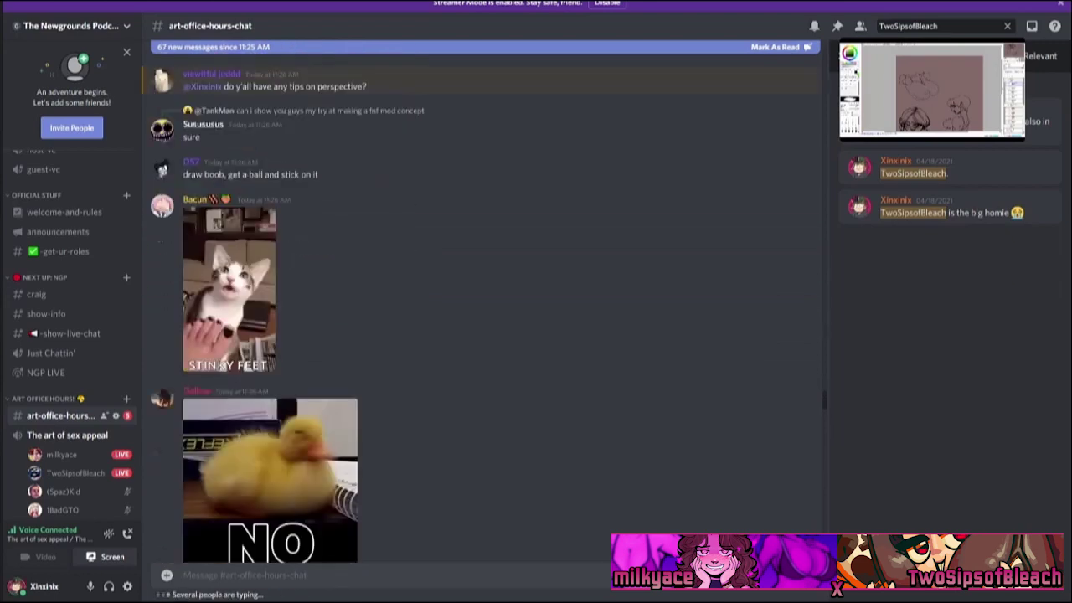
{"action": "scroll", "coordinate": [486, 301], "scroll_direction": "down", "scroll_amount": 15}
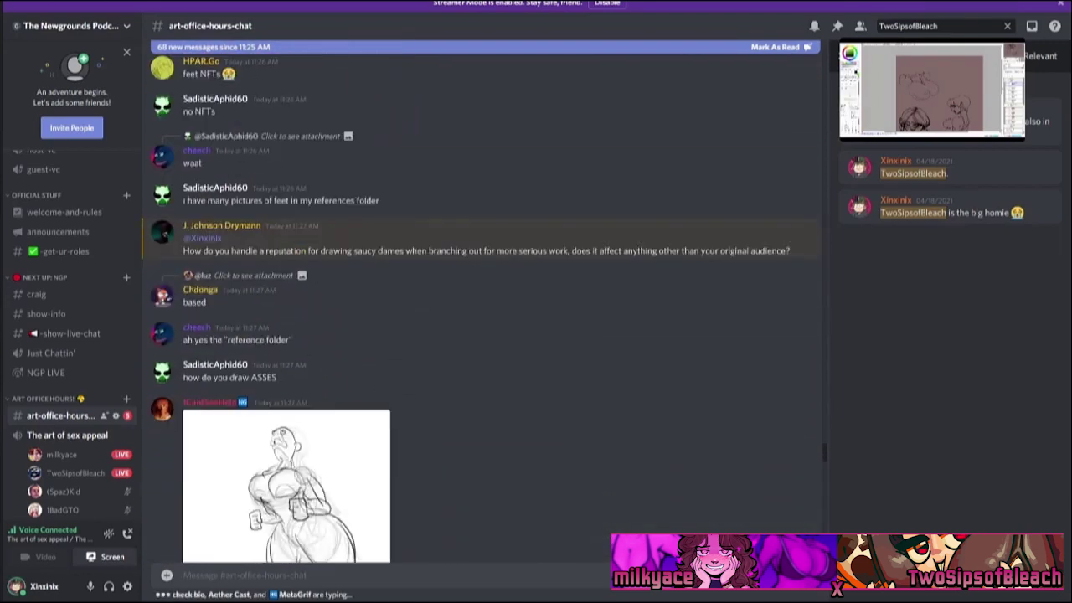
{"action": "scroll", "coordinate": [466, 308], "scroll_direction": "up", "scroll_amount": 1}
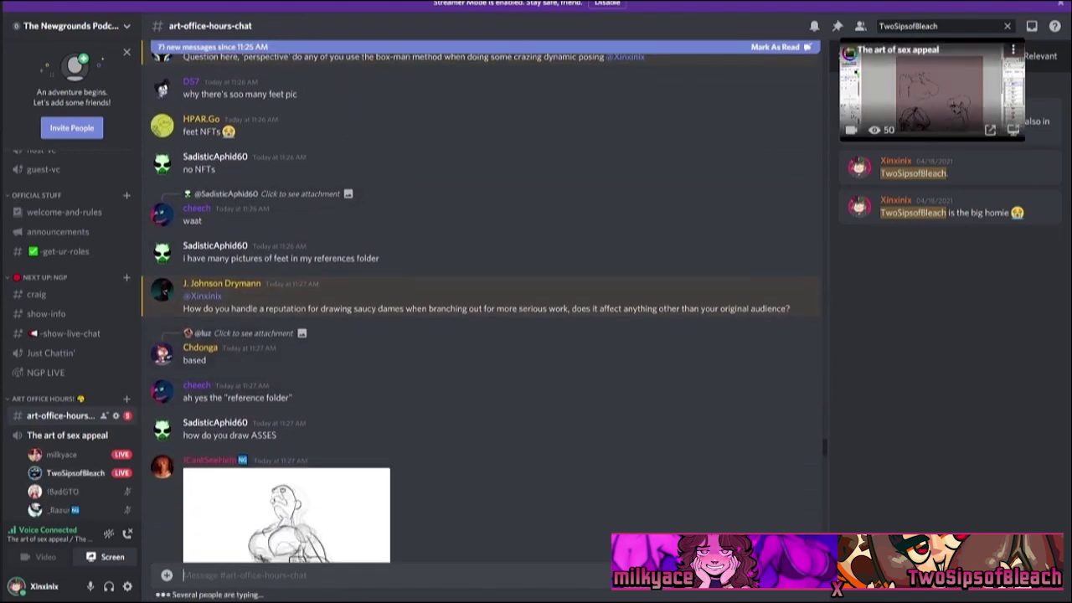
{"action": "left_click", "coordinate": [931, 93]}
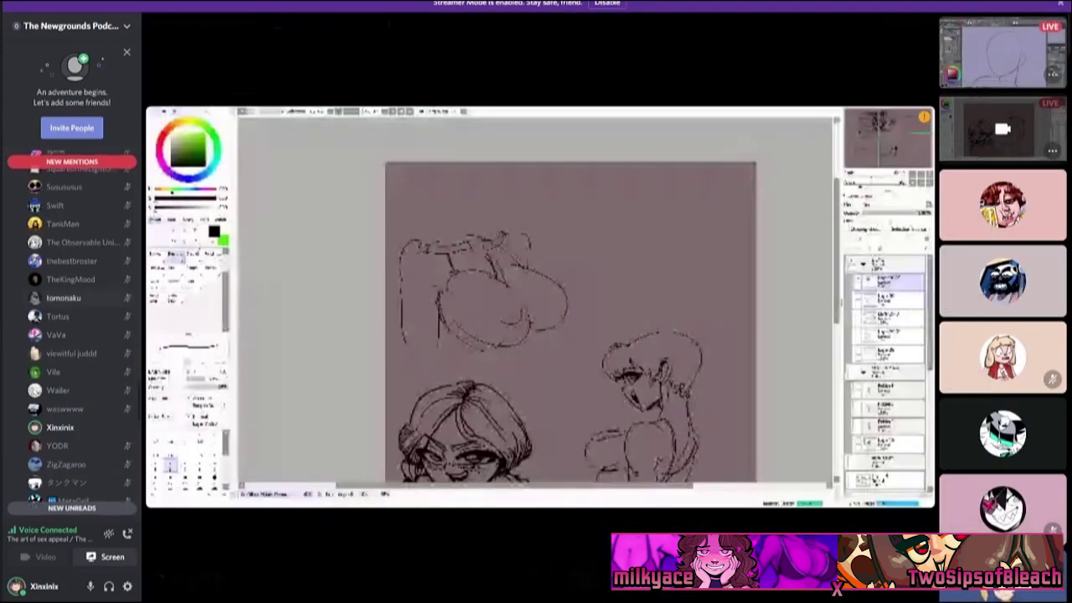
Reopen art-office-hours-chat and reread the questions on perspective tips, the box-man method and handling a reputation for saucy drawings.
{"action": "scroll", "coordinate": [71, 335], "scroll_direction": "up", "scroll_amount": 10}
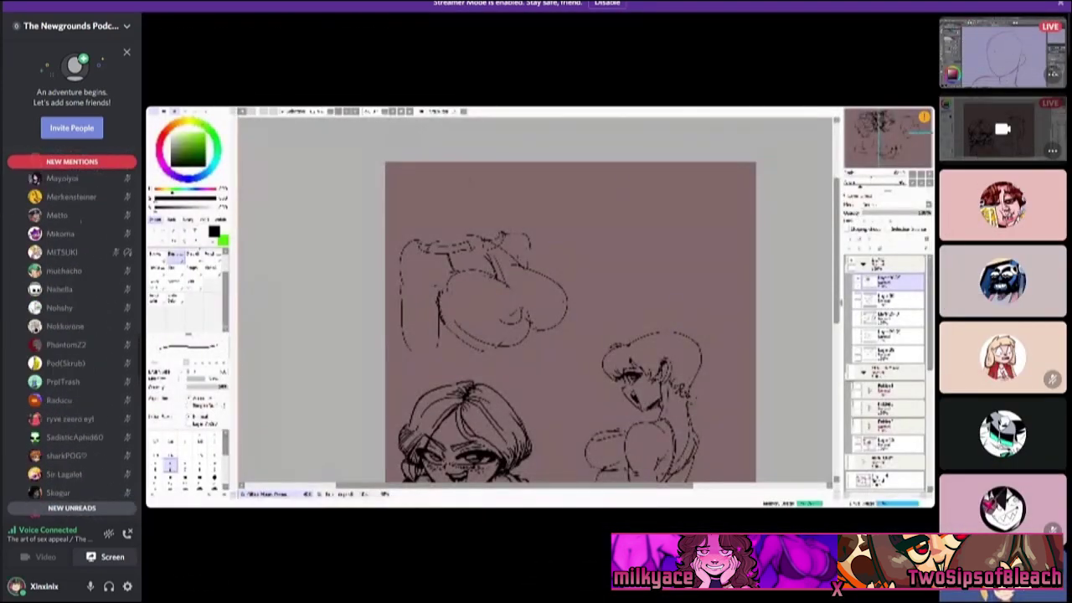
{"action": "scroll", "coordinate": [71, 335], "scroll_direction": "up", "scroll_amount": 5}
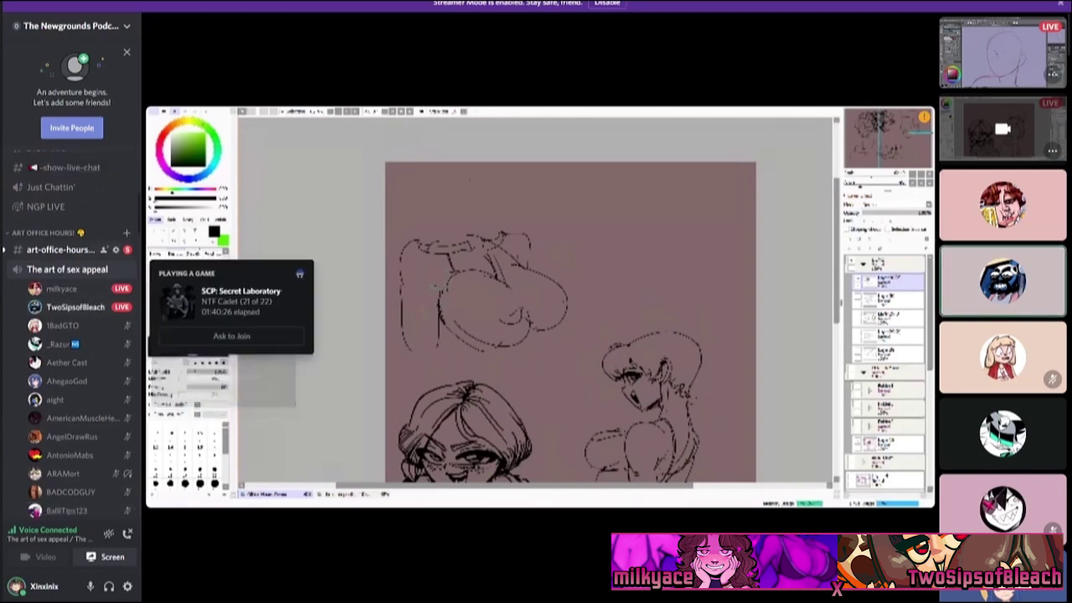
{"action": "left_click", "coordinate": [59, 249]}
{"action": "scroll", "coordinate": [481, 335], "scroll_direction": "down", "scroll_amount": 10}
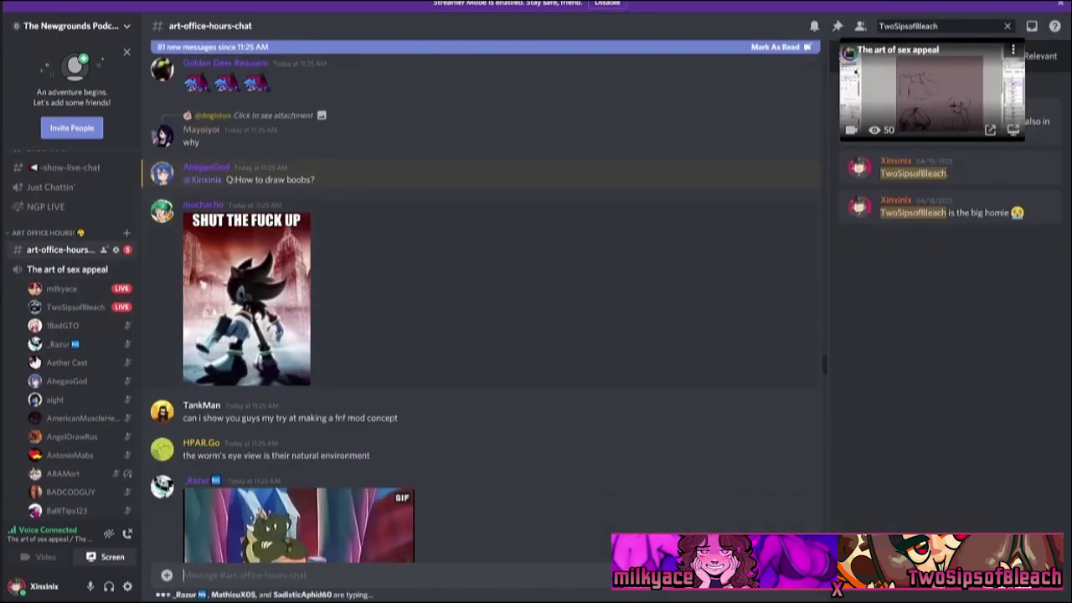
{"action": "scroll", "coordinate": [481, 335], "scroll_direction": "down", "scroll_amount": 8}
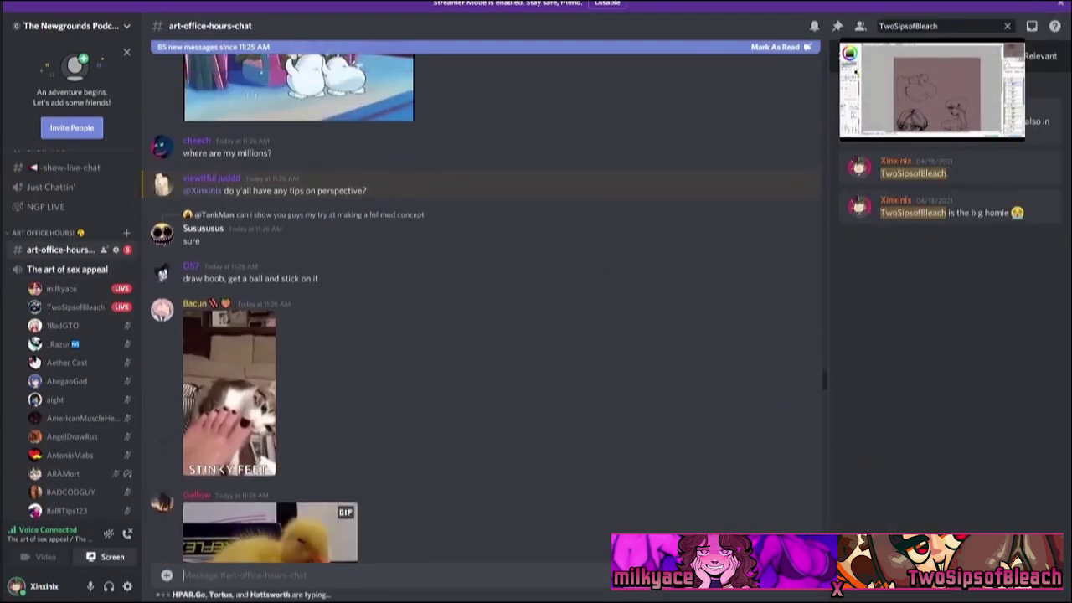
{"action": "scroll", "coordinate": [481, 335], "scroll_direction": "down", "scroll_amount": 10}
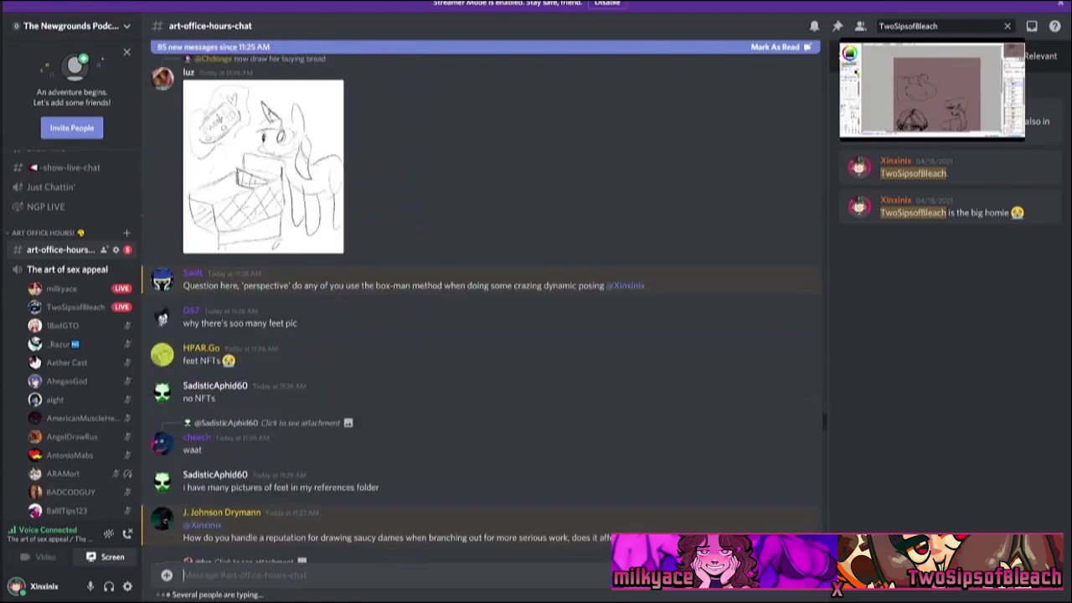
{"action": "scroll", "coordinate": [481, 334], "scroll_direction": "down", "scroll_amount": 3}
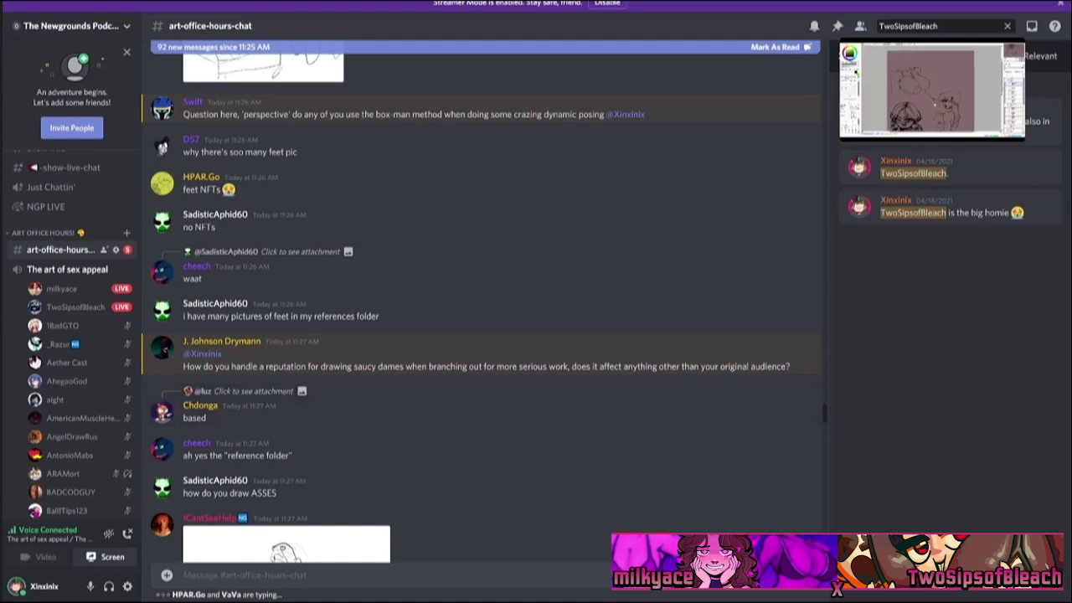
Check which members are connected to the guests' private voice channel below The art of sex appeal.
{"action": "scroll", "coordinate": [72, 352], "scroll_direction": "down", "scroll_amount": 5}
{"action": "scroll", "coordinate": [71, 335], "scroll_direction": "down", "scroll_amount": 10}
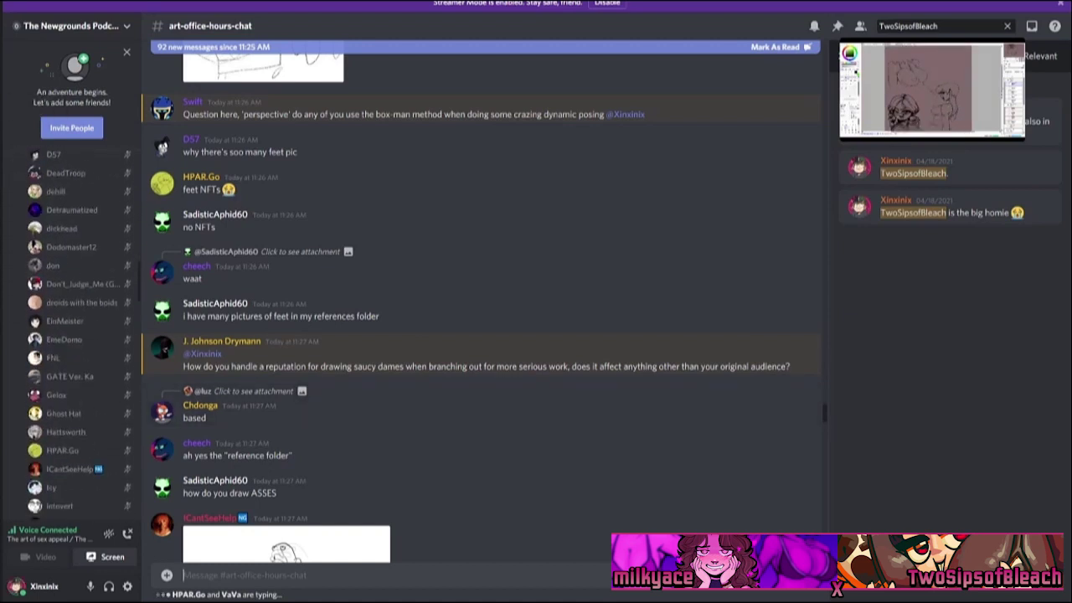
{"action": "scroll", "coordinate": [71, 335], "scroll_direction": "down", "scroll_amount": 15}
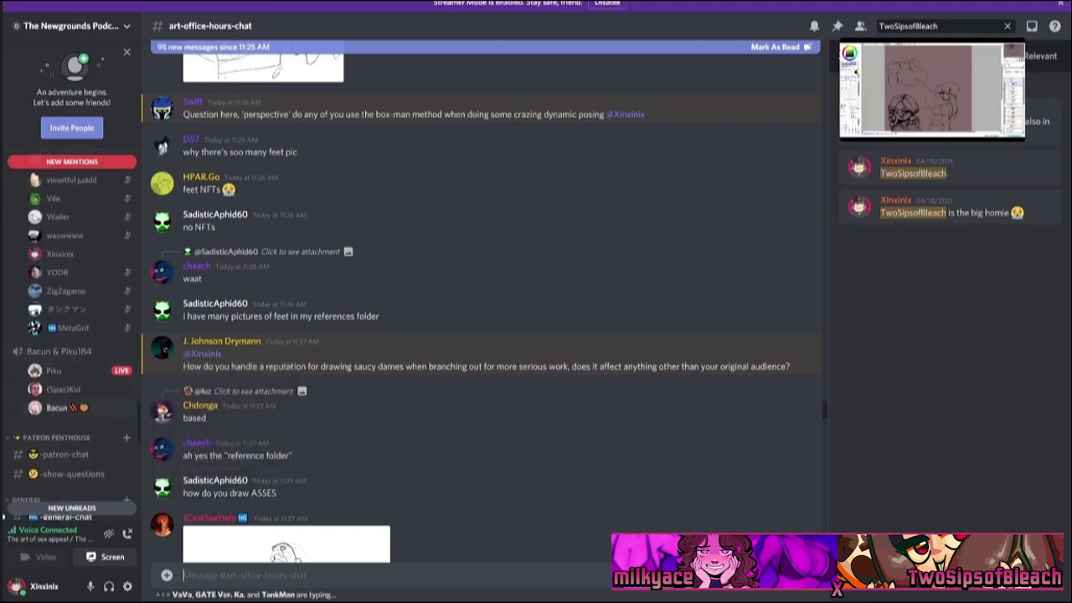
{"action": "mouse_move", "coordinate": [53, 370]}
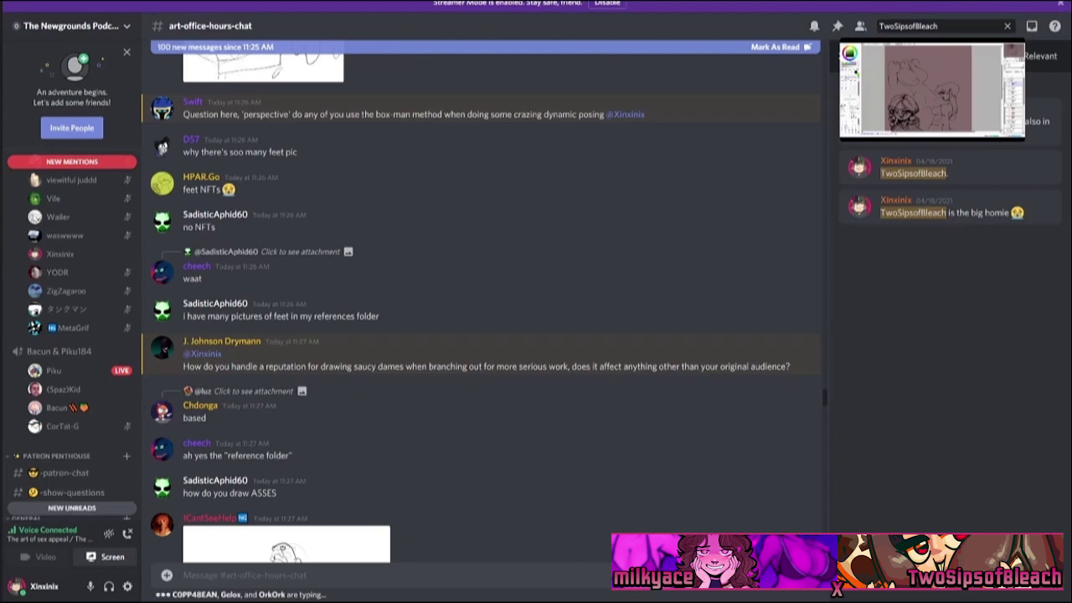
Go through the unread art-office-hours-chat messages down to the replies after the artist reputation question.
{"action": "scroll", "coordinate": [486, 293], "scroll_direction": "up", "scroll_amount": 5}
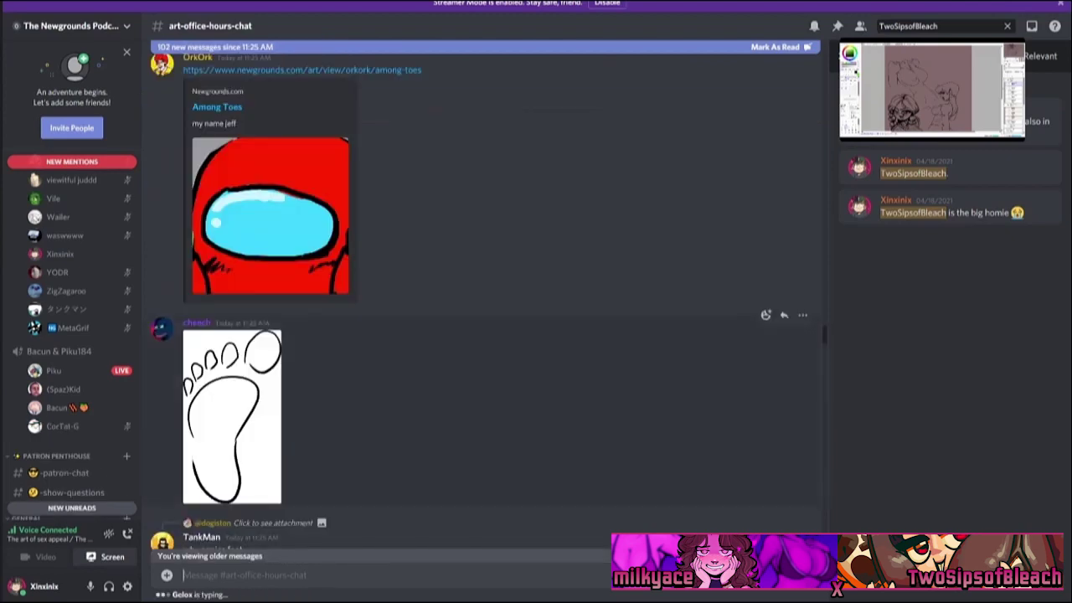
{"action": "scroll", "coordinate": [486, 293], "scroll_direction": "down", "scroll_amount": 15}
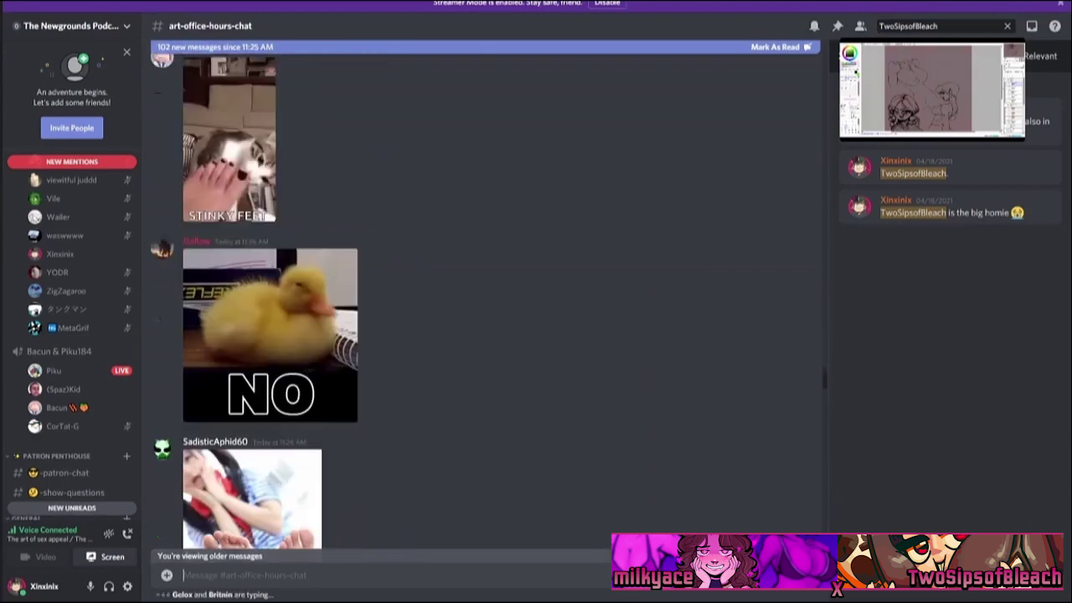
{"action": "scroll", "coordinate": [486, 293], "scroll_direction": "down", "scroll_amount": 15}
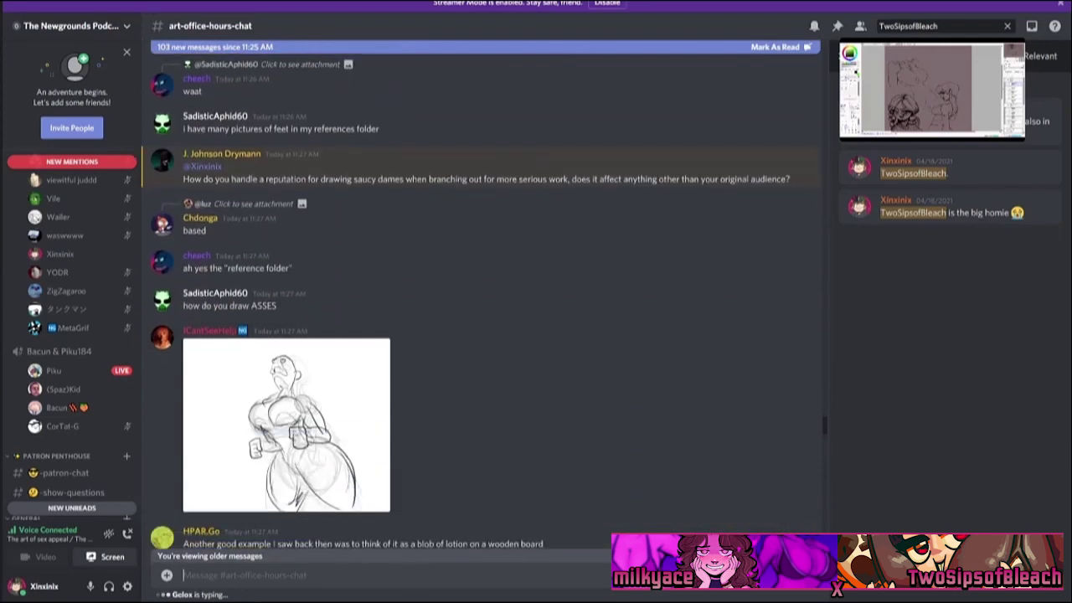
{"action": "scroll", "coordinate": [485, 293], "scroll_direction": "down", "scroll_amount": 5}
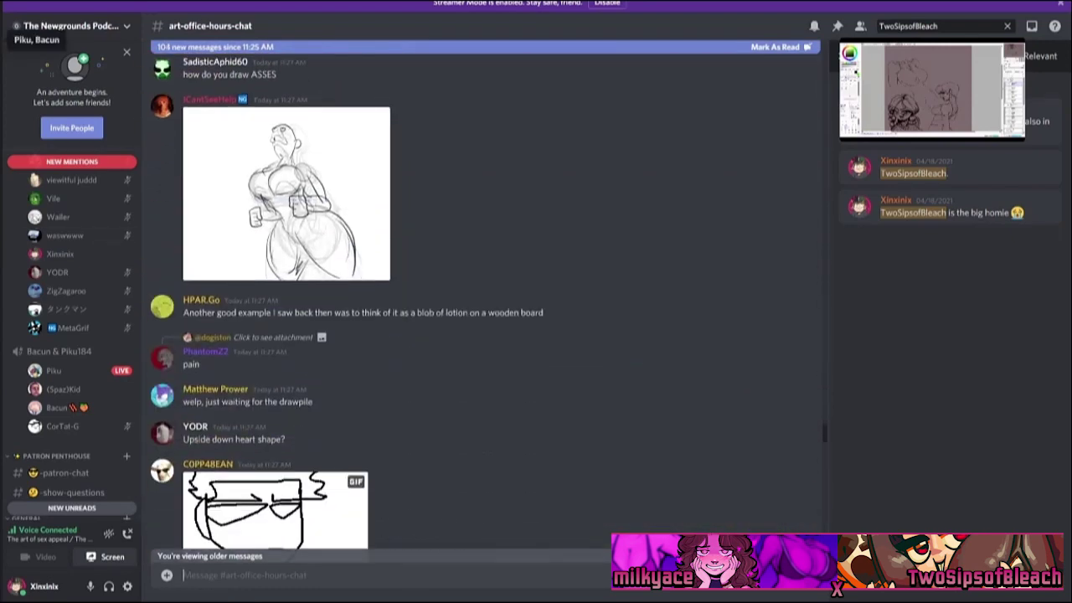
View the group direct message with the two upcoming guests and return to The Newgrounds Podcast server.
{"action": "left_click", "coordinate": [4, 40]}
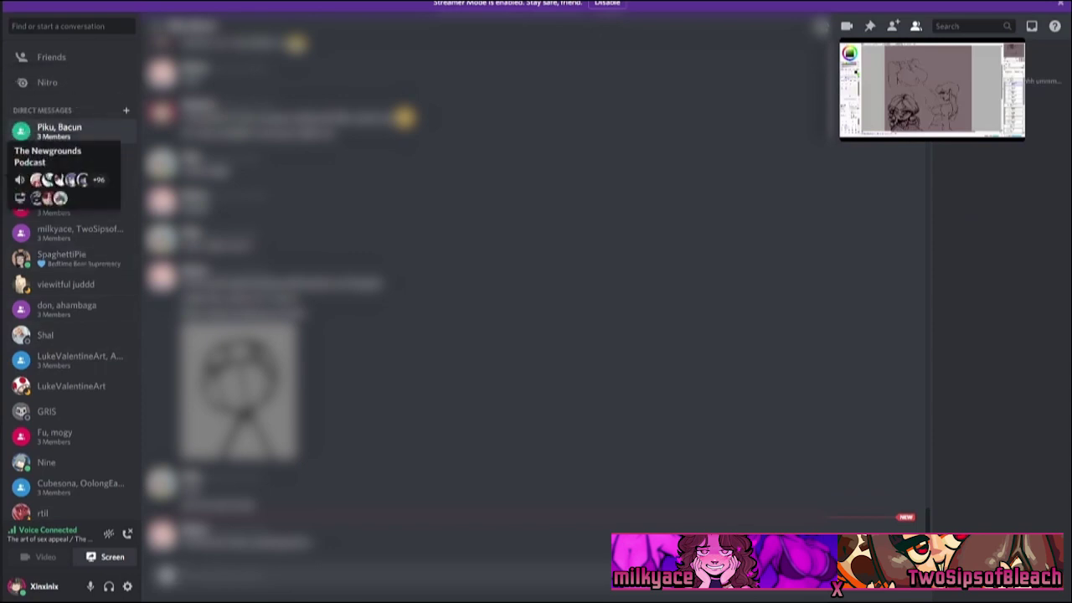
{"action": "left_click", "coordinate": [4, 159]}
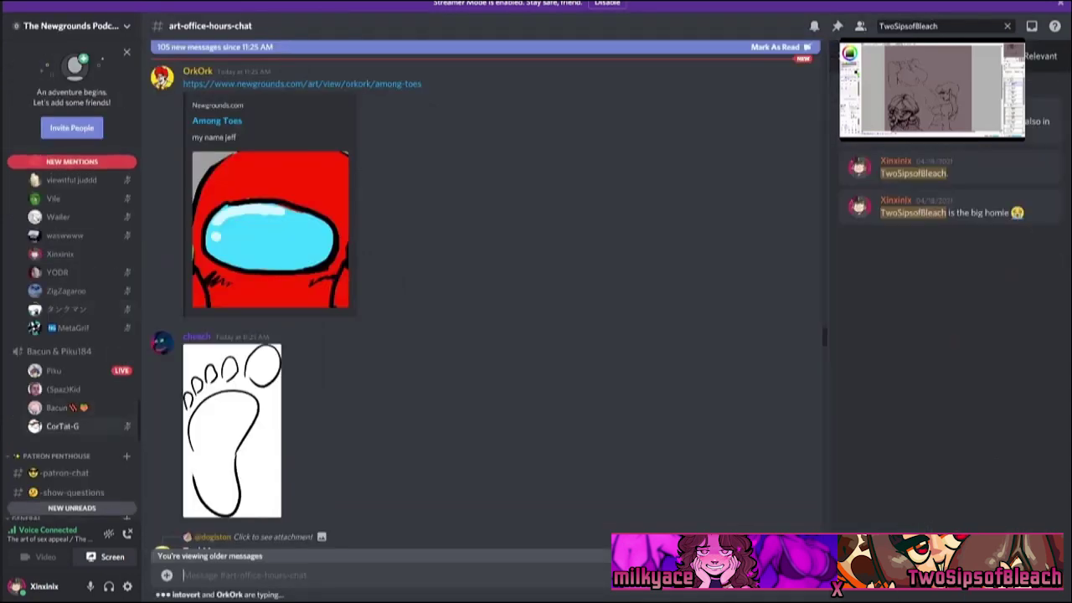
{"action": "right_click", "coordinate": [83, 388]}
{"action": "key", "text": "Escape"}
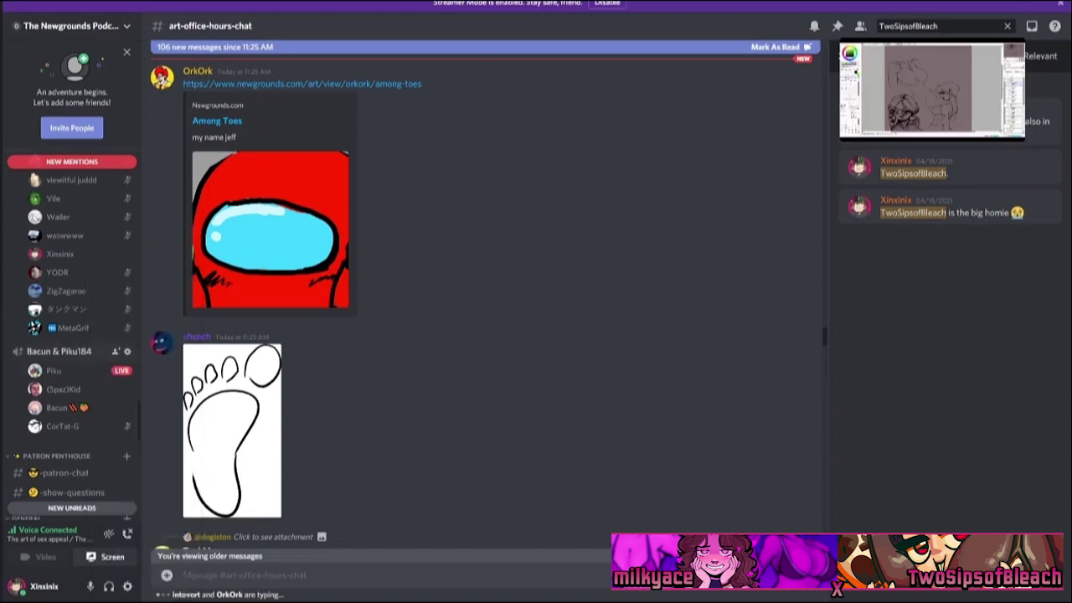
Deny the Speak permission for the Awesome Patrons role in the guests' private voice channel and leave the channel settings.
{"action": "left_click", "coordinate": [127, 351]}
{"action": "left_click", "coordinate": [258, 67]}
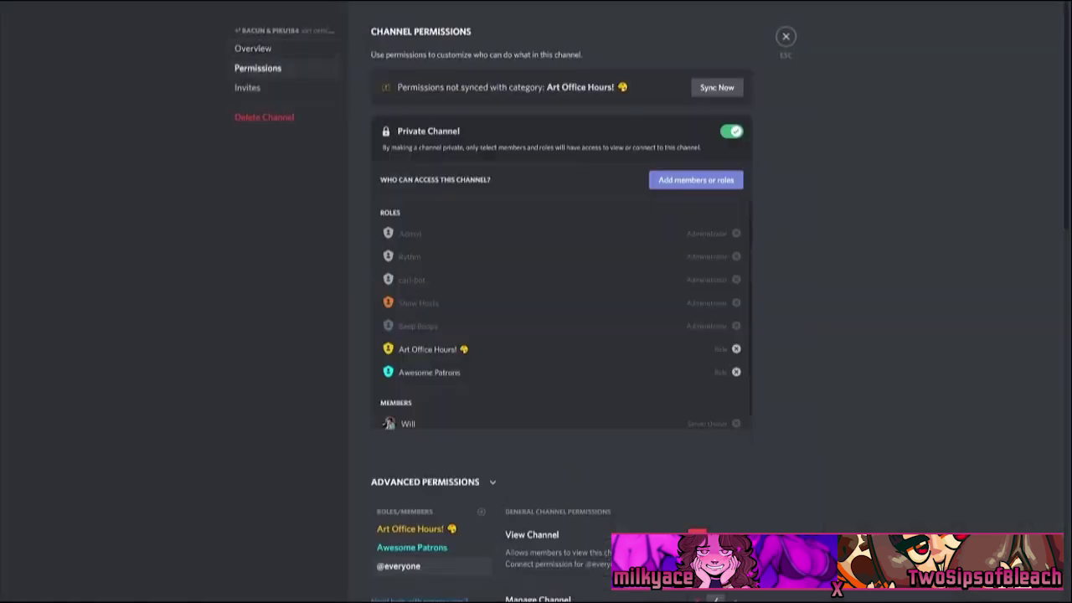
{"action": "scroll", "coordinate": [431, 373], "scroll_direction": "down", "scroll_amount": 2}
{"action": "left_click", "coordinate": [431, 374]}
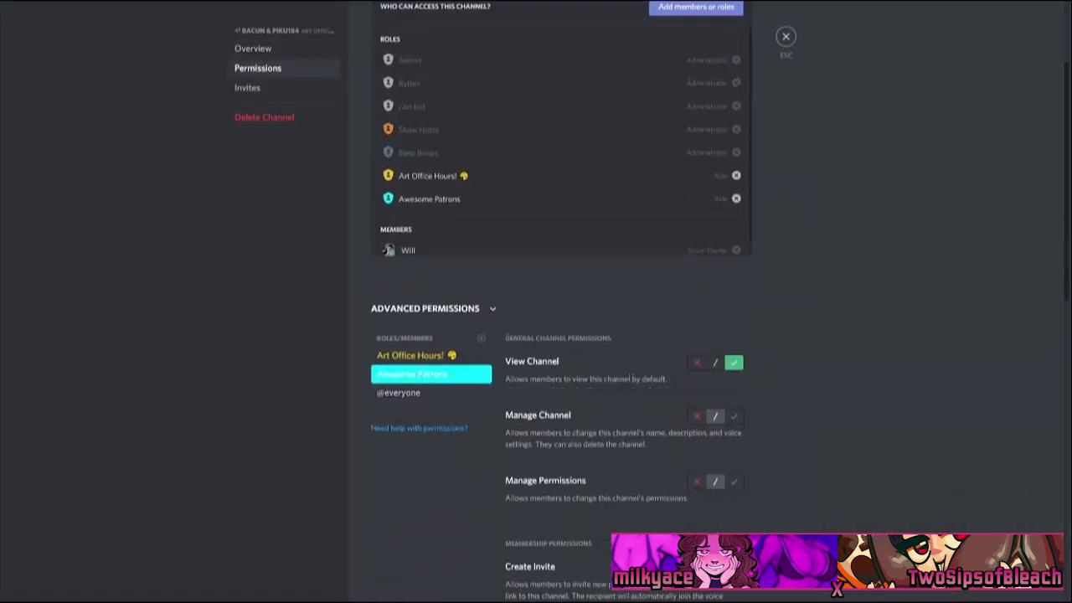
{"action": "scroll", "coordinate": [430, 373], "scroll_direction": "down", "scroll_amount": 6}
{"action": "scroll", "coordinate": [431, 374], "scroll_direction": "up", "scroll_amount": 2}
{"action": "left_click", "coordinate": [696, 383]}
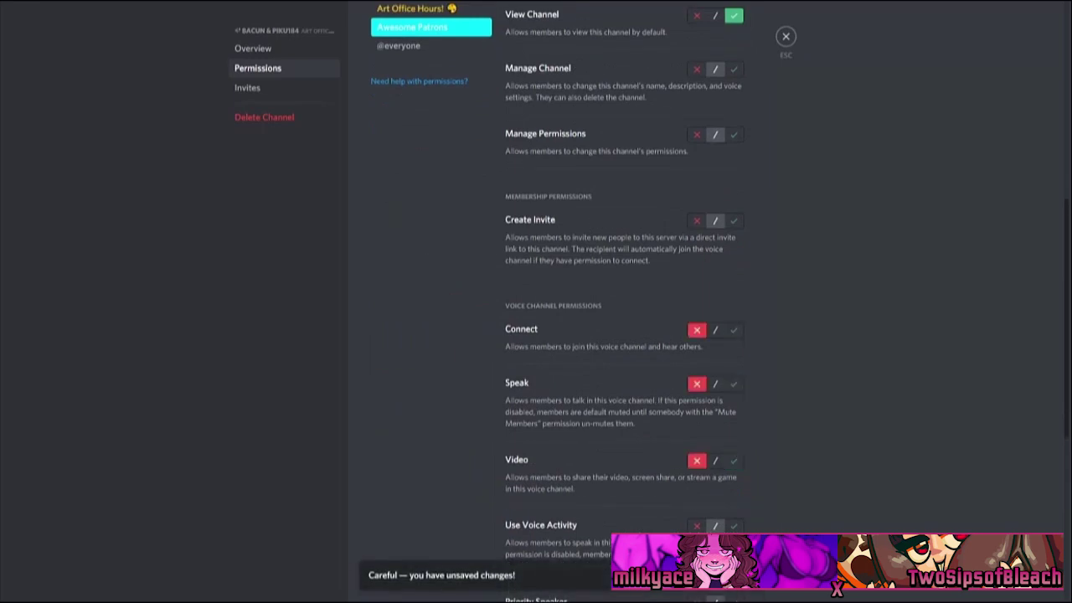
{"action": "scroll", "coordinate": [553, 301], "scroll_direction": "up", "scroll_amount": 7}
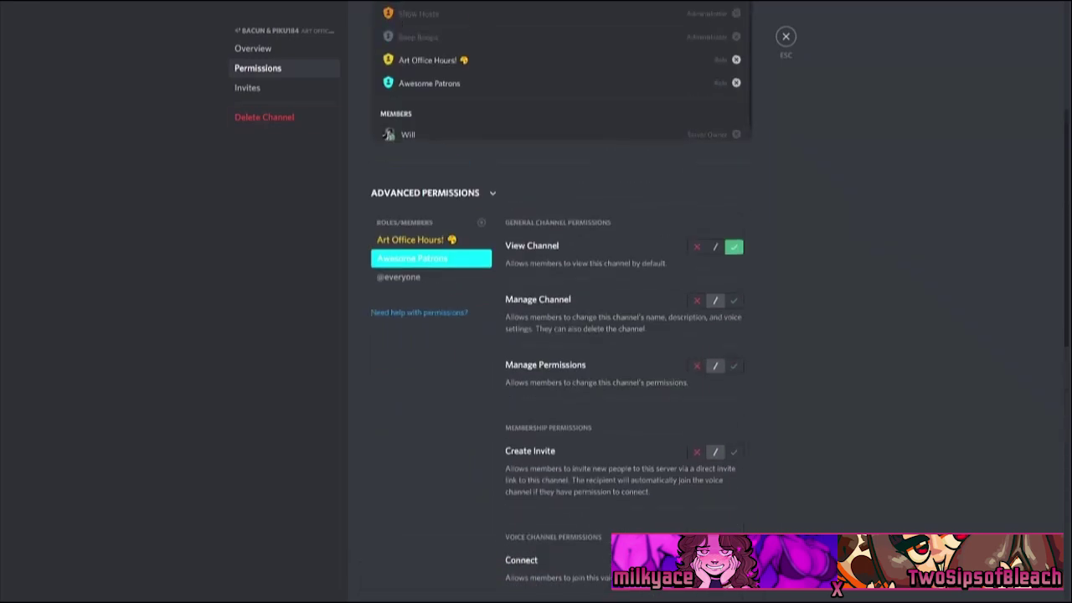
{"action": "key", "text": "Escape"}
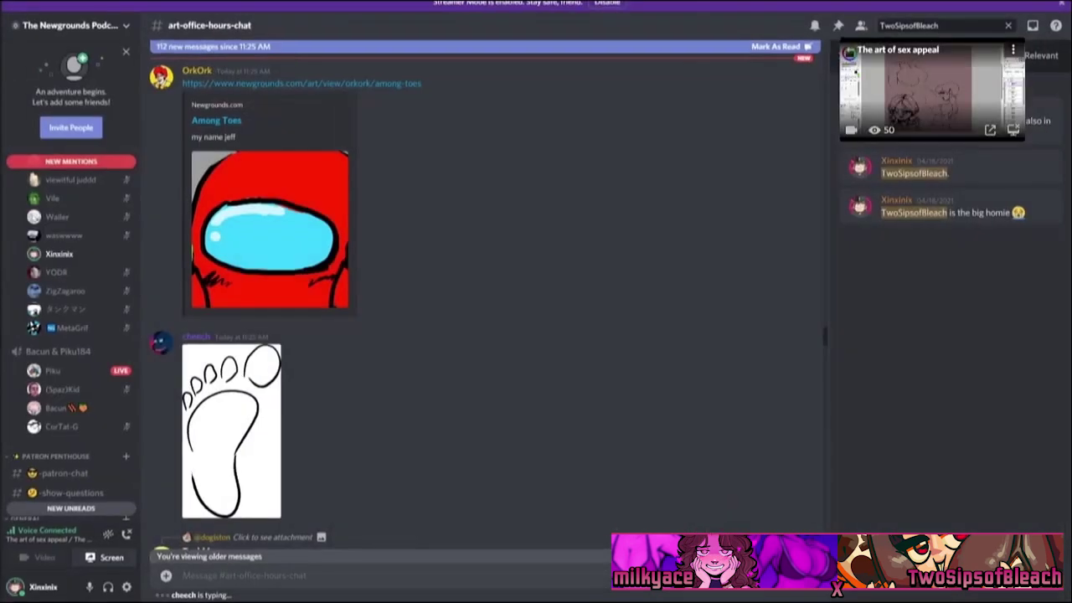